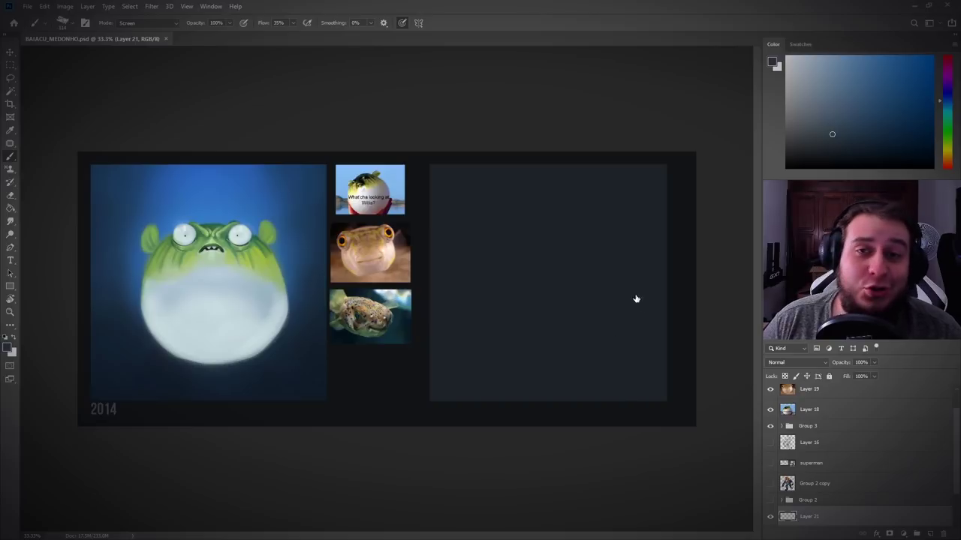
Step: Examine the 2014 pufferfish painting, the three reference photos and the empty dark square beside them
key("v")
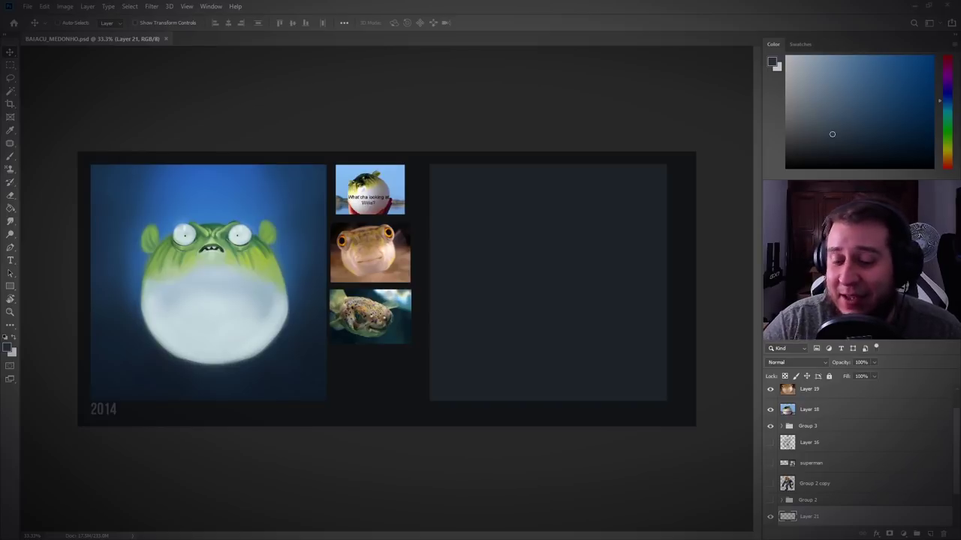
key("ctrl")
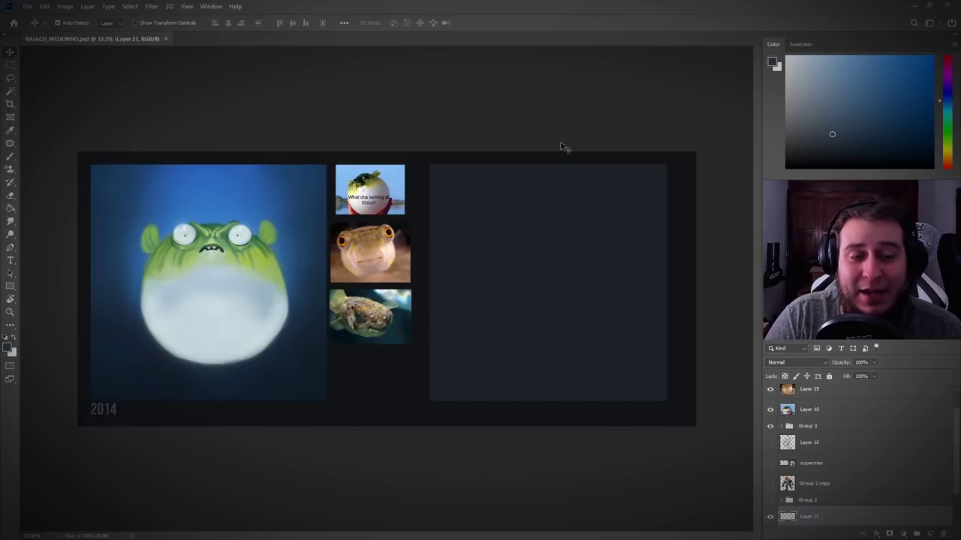
key("ctrl+plus")
left_click_drag(401, 243, 529, 259)
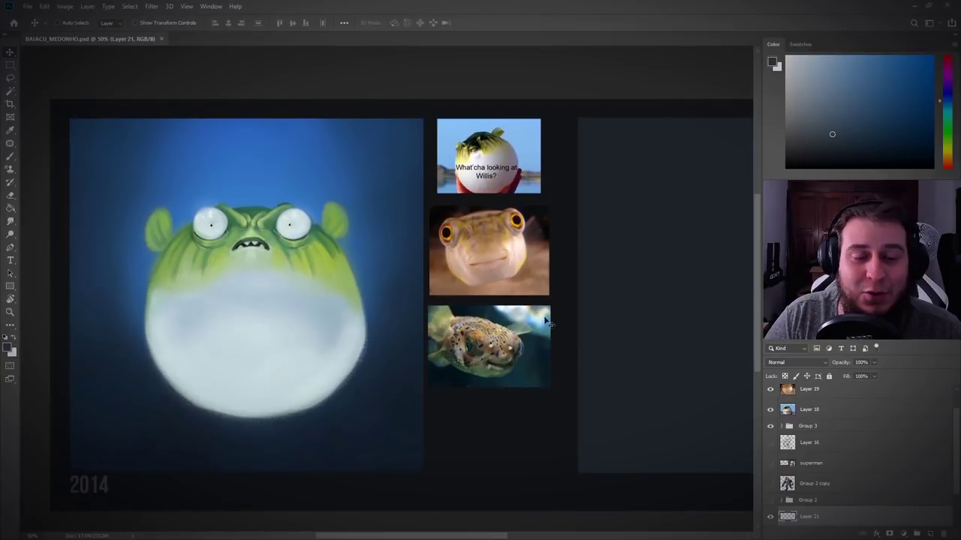
left_click_drag(566, 365, 570, 351)
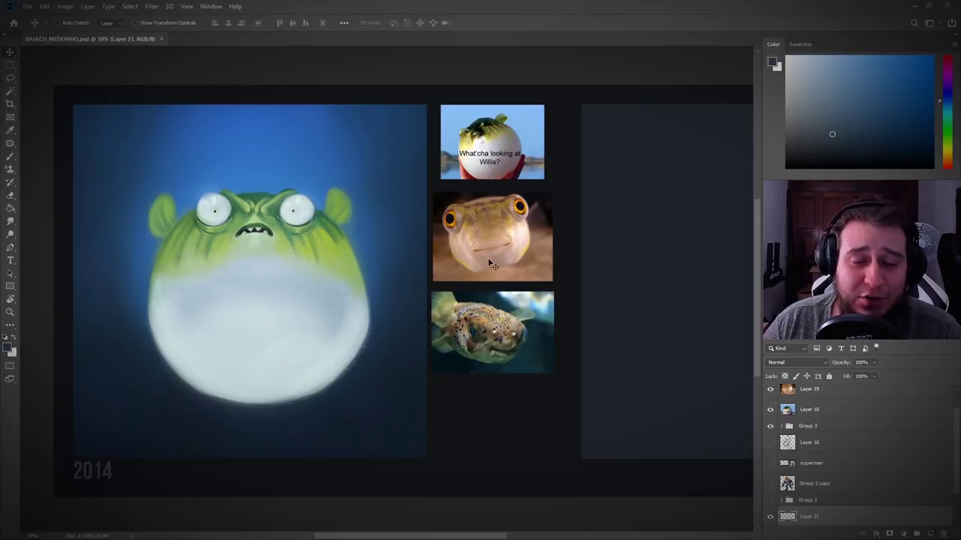
left_click_drag(510, 318, 308, 366)
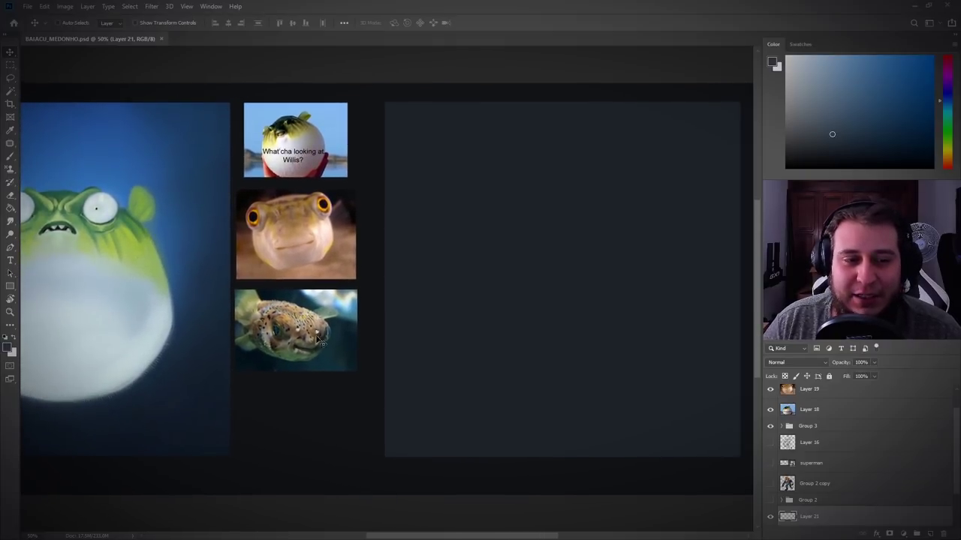
left_click_drag(453, 349, 470, 345)
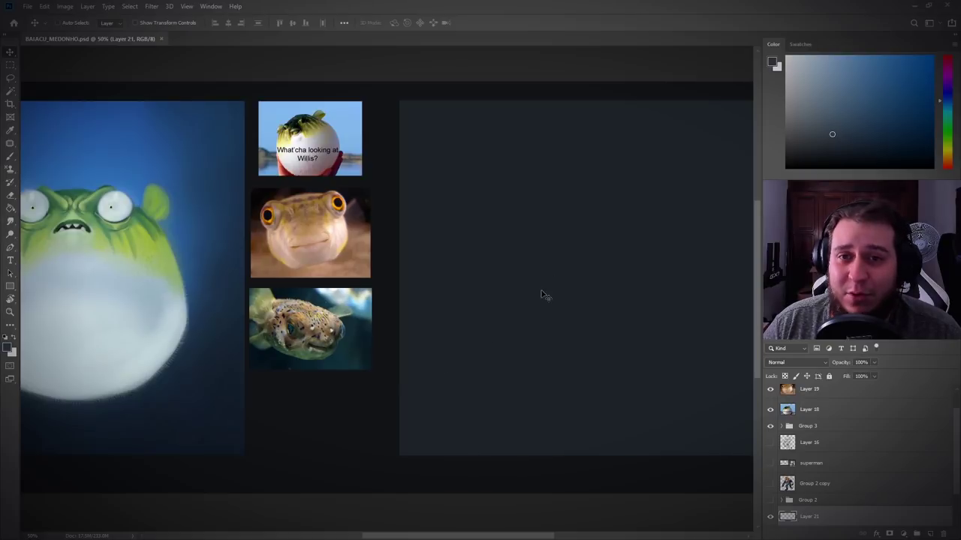
left_click_drag(550, 314, 535, 328)
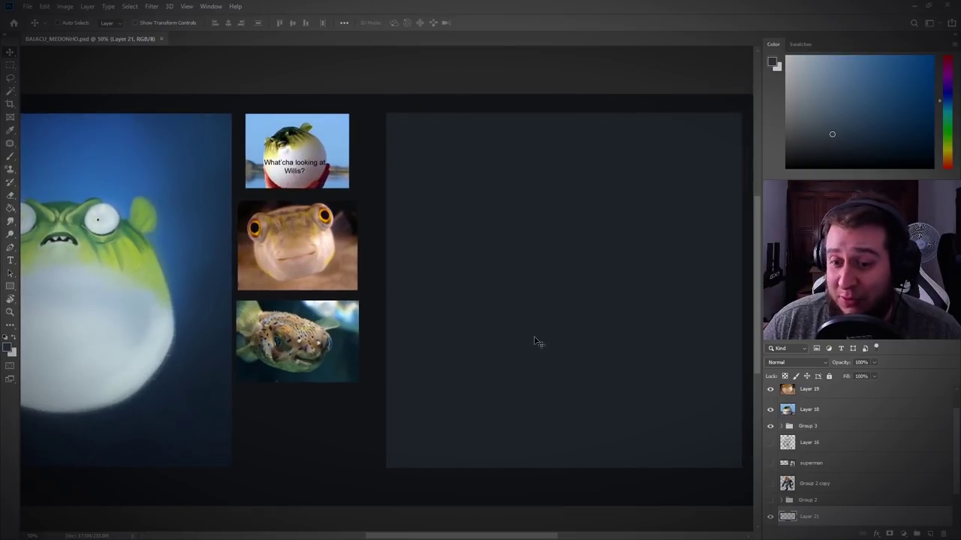
Step: Clip Layer 21 to the Rectangle 1 layer below it
left_click_drag(955, 451, 954, 474)
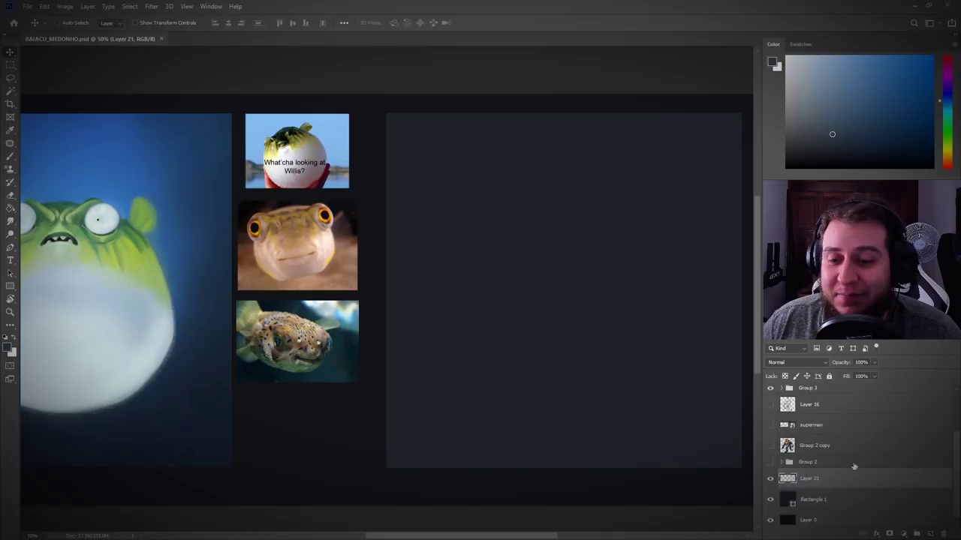
key("ctrl+alt+g")
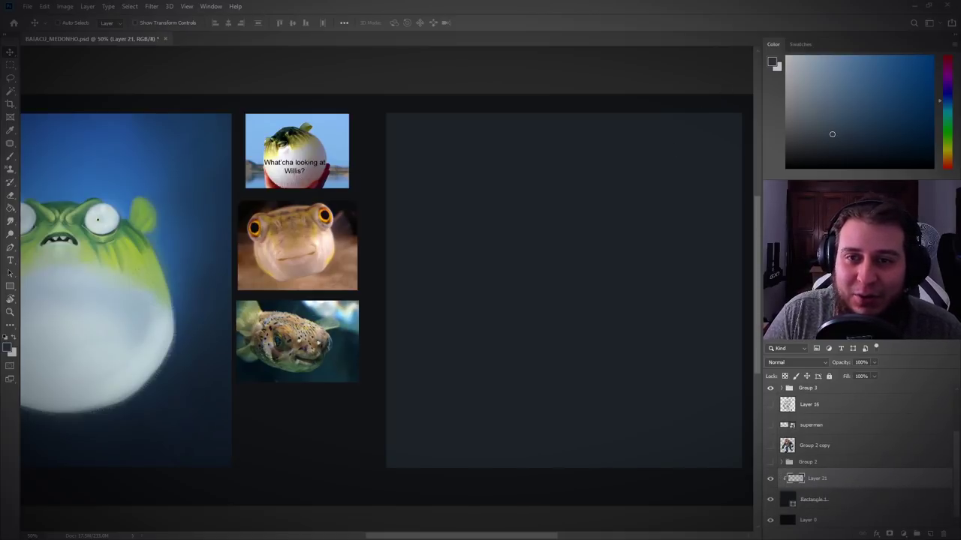
left_click_drag(639, 232, 628, 239)
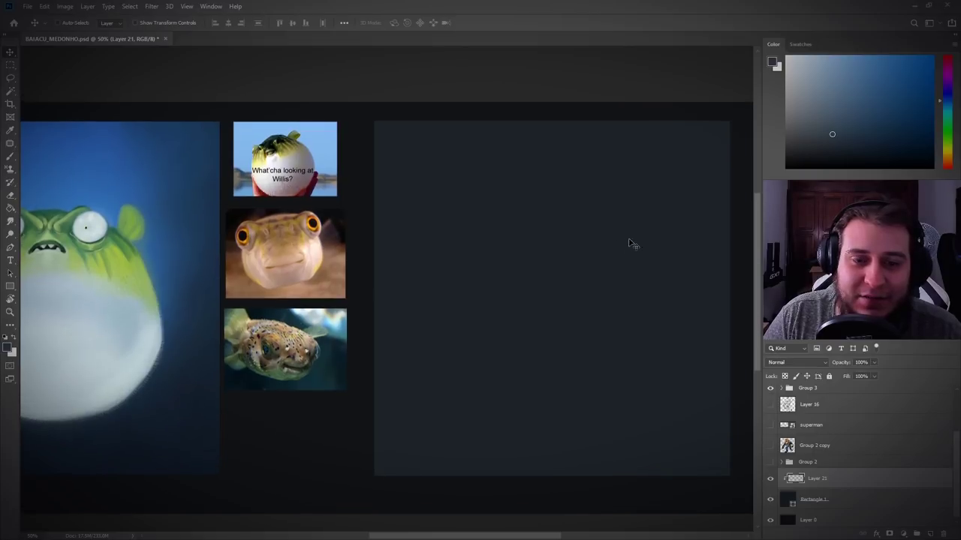
Step: Rough in the fish's large round body on Layer 21 with loose brush strokes in a muted grey-cyan
key("b")
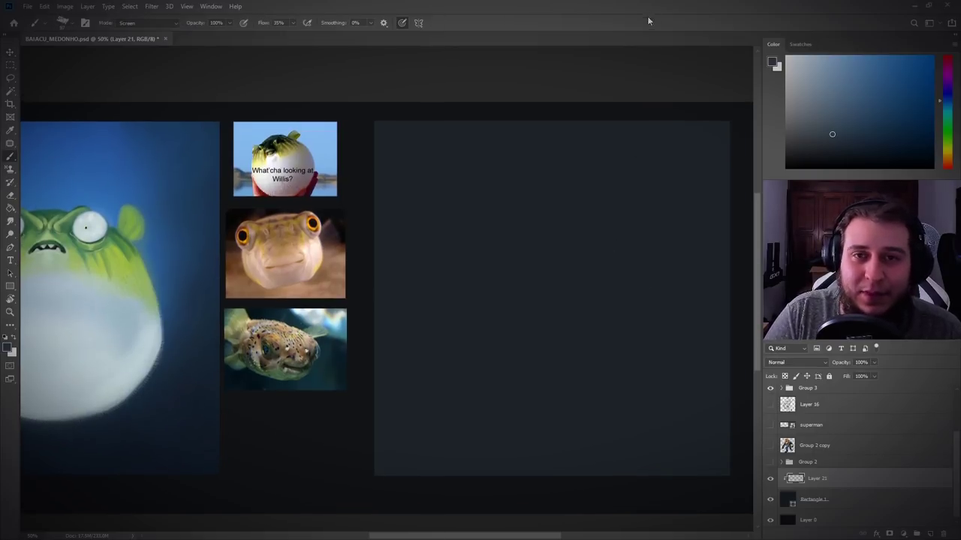
left_click(947, 107)
left_click_drag(830, 125, 816, 101)
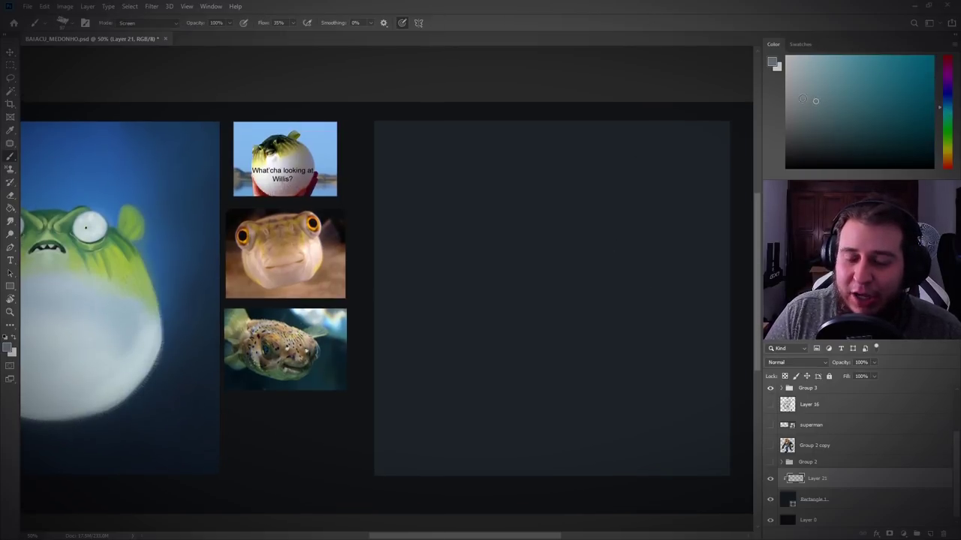
left_click_drag(606, 308, 622, 303)
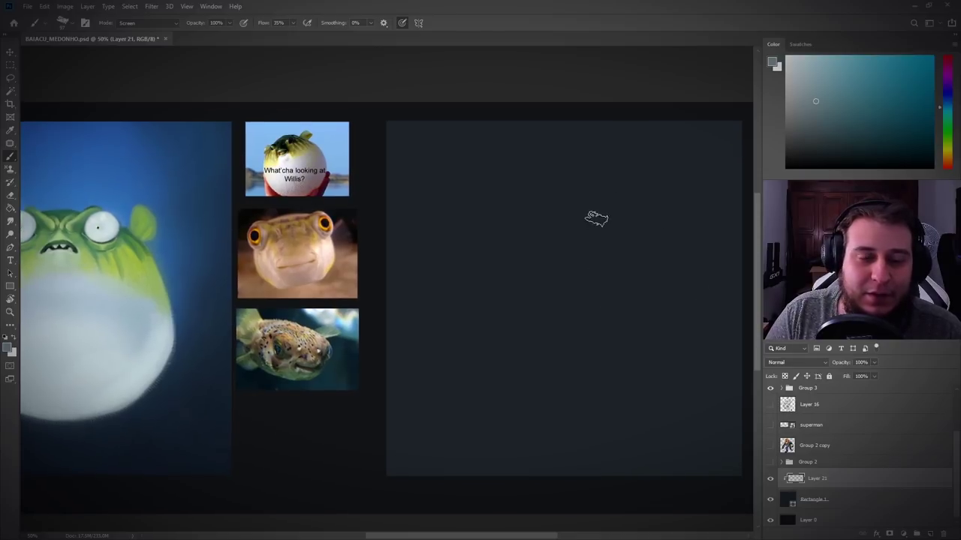
mouse_move(627, 197)
left_mouse_down()
mouse_move(551, 274)
mouse_move(525, 287)
left_mouse_up()
left_click_drag(686, 209, 512, 353)
left_click_drag(581, 212, 593, 417)
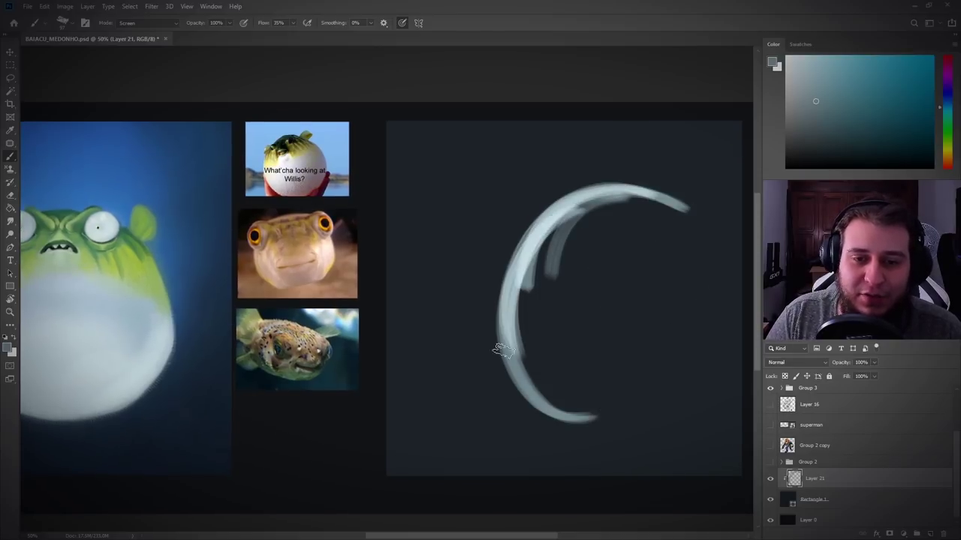
mouse_move(501, 349)
left_mouse_down()
mouse_move(701, 330)
mouse_move(713, 249)
mouse_move(627, 439)
mouse_move(610, 446)
mouse_move(703, 392)
mouse_move(521, 401)
mouse_move(555, 386)
mouse_move(663, 405)
mouse_move(548, 360)
left_mouse_up()
mouse_move(623, 214)
left_mouse_down()
mouse_move(564, 257)
mouse_move(543, 253)
mouse_move(603, 209)
mouse_move(610, 228)
mouse_move(583, 383)
left_mouse_up()
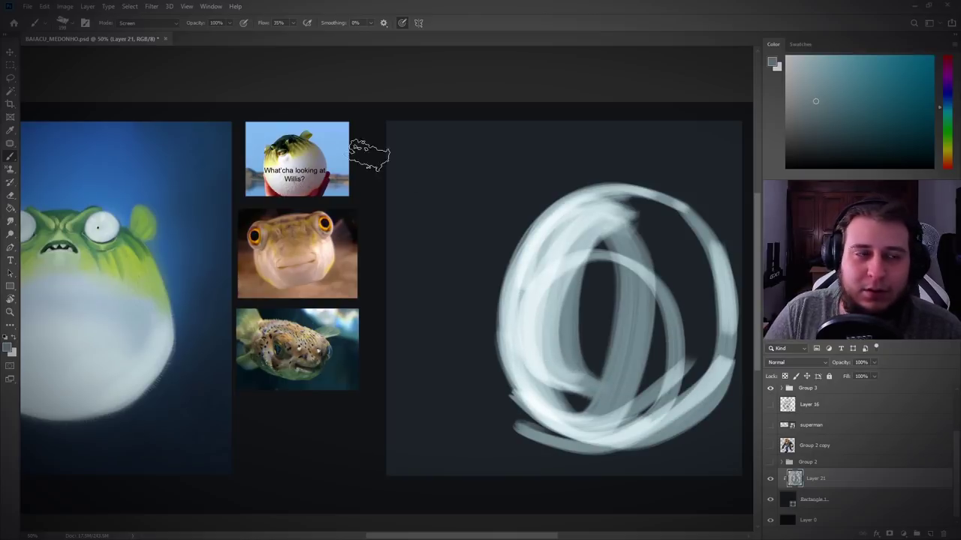
Step: Set the brush blend mode to Normal and fill the round body with flat grey-teal
left_click(171, 37)
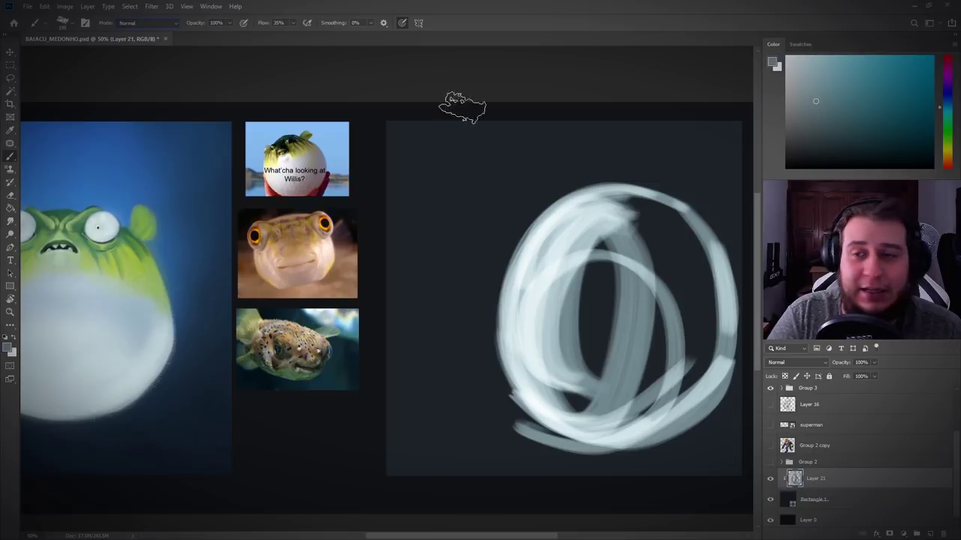
left_click(815, 107)
mouse_move(607, 313)
left_mouse_down()
mouse_move(612, 380)
mouse_move(538, 383)
mouse_move(541, 261)
mouse_move(666, 252)
mouse_move(647, 398)
mouse_move(563, 439)
mouse_move(583, 413)
mouse_move(611, 426)
mouse_move(652, 323)
mouse_move(639, 255)
mouse_move(568, 242)
left_mouse_up()
mouse_move(609, 200)
left_mouse_down()
mouse_move(701, 349)
mouse_move(662, 361)
mouse_move(672, 286)
mouse_move(599, 211)
mouse_move(684, 239)
mouse_move(679, 413)
left_mouse_up()
mouse_move(554, 240)
left_mouse_down()
mouse_move(615, 221)
mouse_move(613, 373)
mouse_move(507, 383)
mouse_move(548, 300)
mouse_move(674, 401)
mouse_move(626, 445)
mouse_move(687, 233)
left_mouse_up()
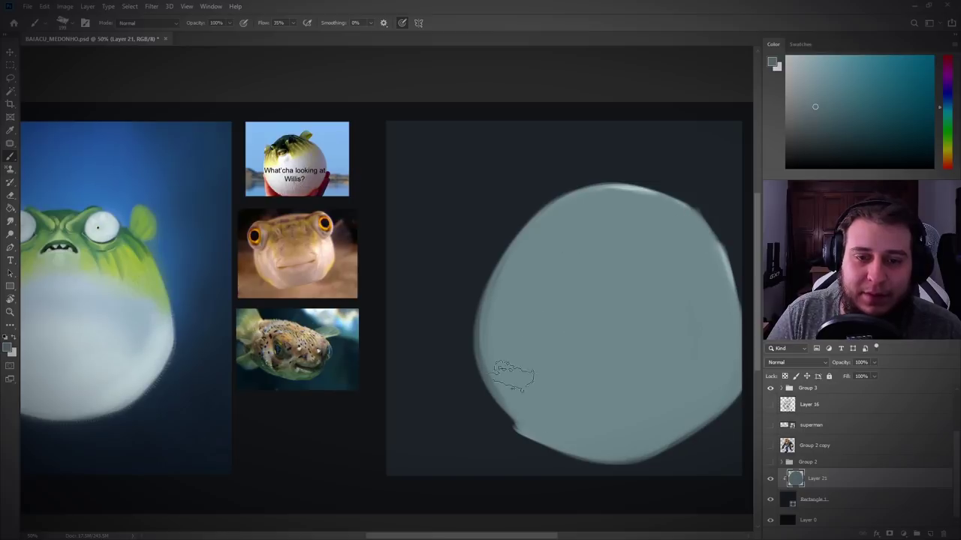
Step: Clean up the body's outline and paint two small rounded fins on its upper left and upper right
left_click_drag(657, 204, 600, 202)
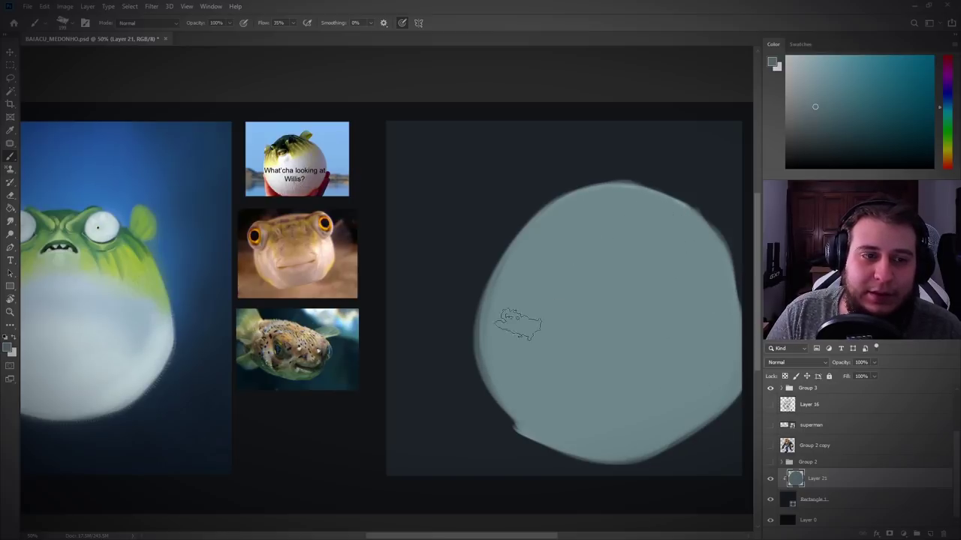
mouse_move(507, 383)
left_mouse_down()
mouse_move(520, 410)
mouse_move(588, 422)
left_mouse_up()
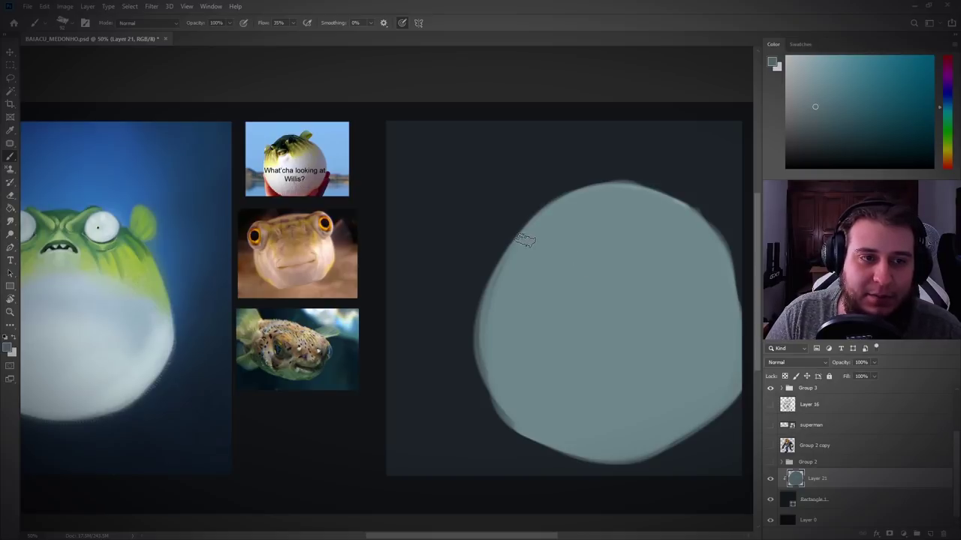
mouse_move(530, 238)
left_mouse_down()
mouse_move(492, 242)
mouse_move(497, 225)
mouse_move(505, 239)
mouse_move(540, 230)
left_mouse_up()
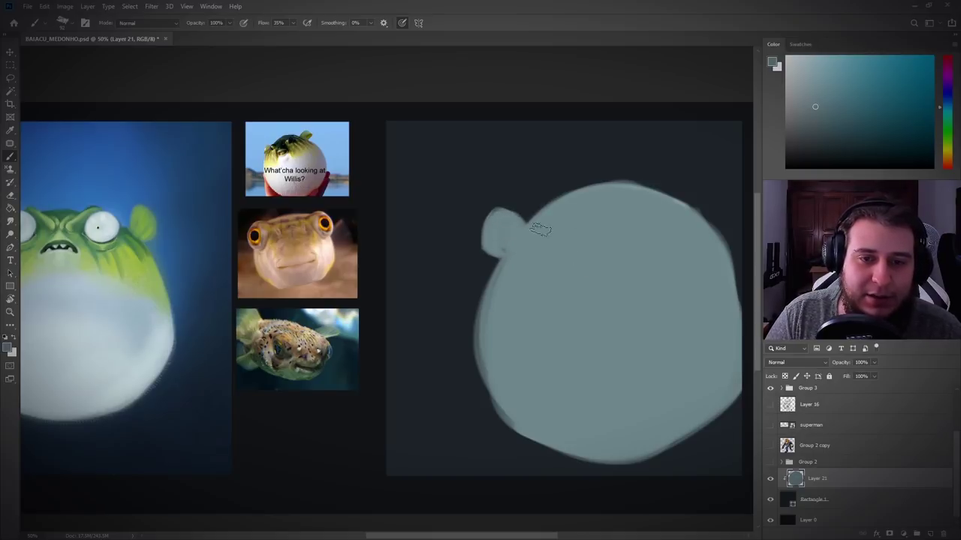
mouse_move(691, 198)
left_mouse_down()
mouse_move(691, 229)
mouse_move(698, 188)
mouse_move(709, 202)
mouse_move(695, 199)
left_mouse_up()
Step: Scale the fish silhouette to about 90%, rotate it about -0.5° and reposition it inside the dark square
left_click_drag(660, 298, 632, 289)
key("ctrl+t")
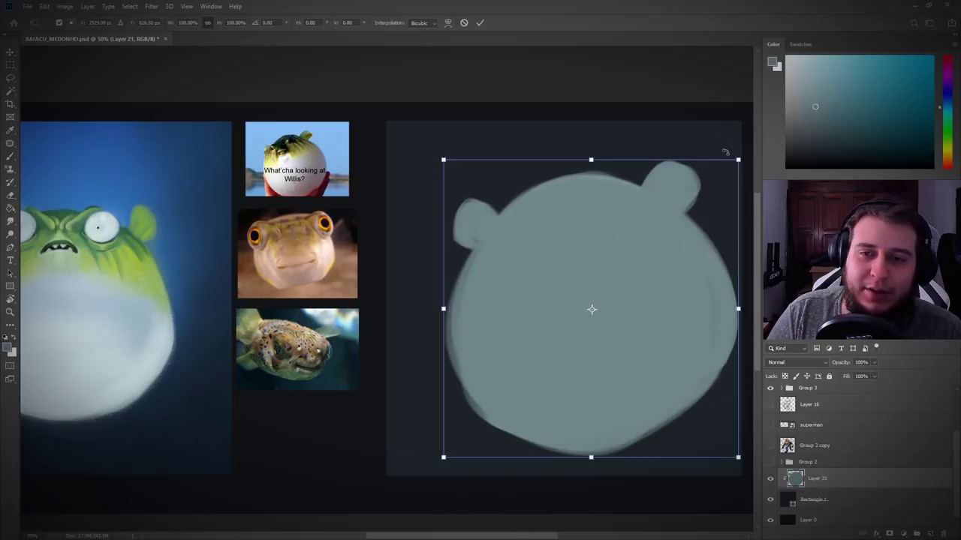
left_click_drag(739, 155, 704, 191)
left_click_drag(724, 174, 723, 173)
left_click_drag(679, 205, 677, 189)
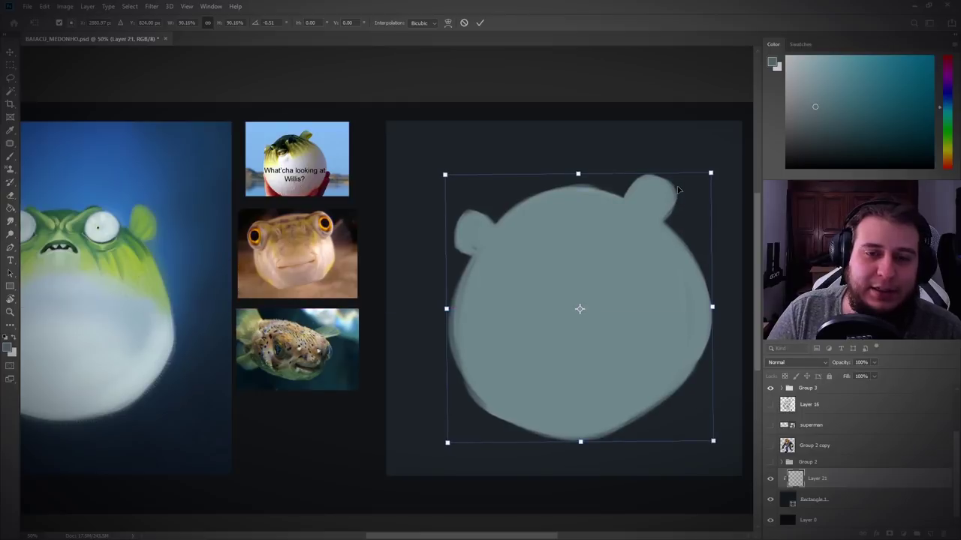
key("Return")
key("Return")
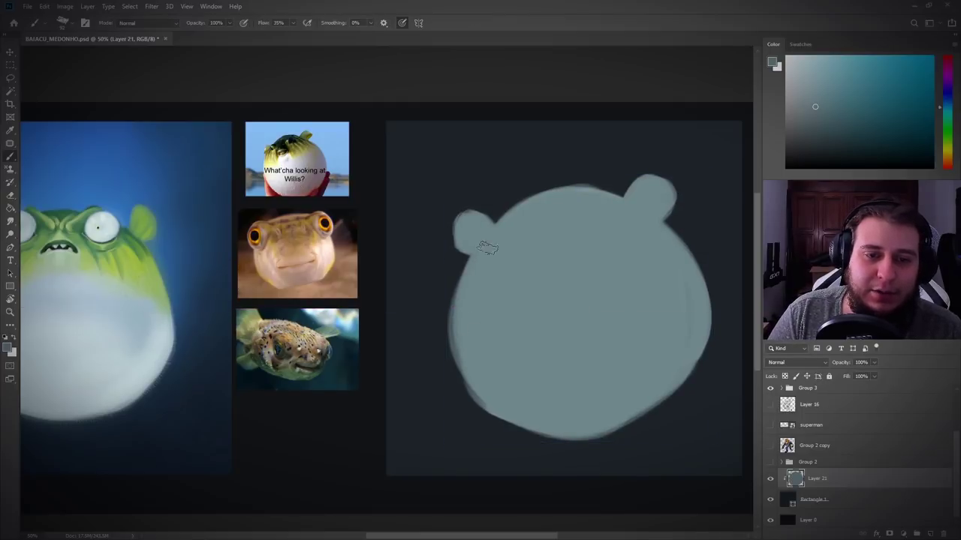
Step: Add a new layer between Rectangle 1 and Layer 21 and switch to a very large soft round brush
left_click(818, 502)
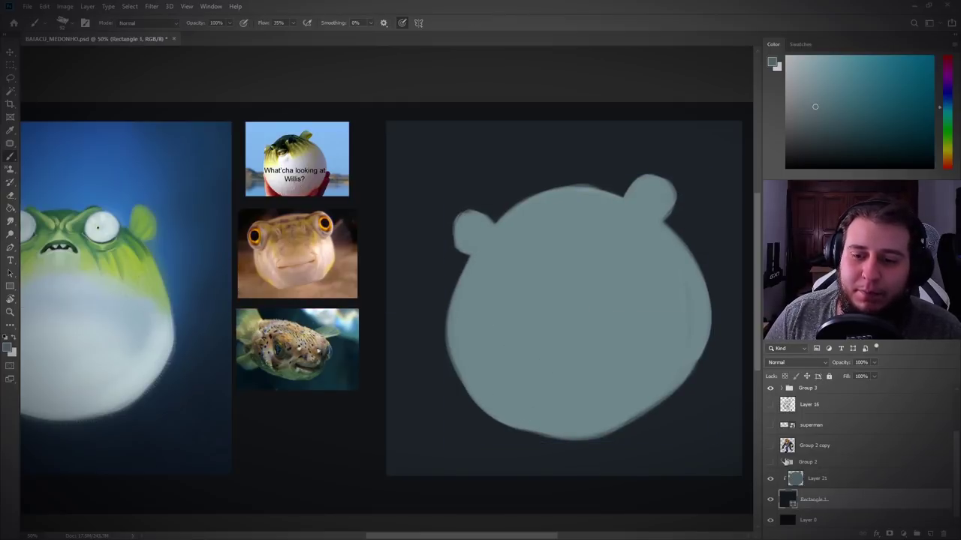
left_click(930, 533)
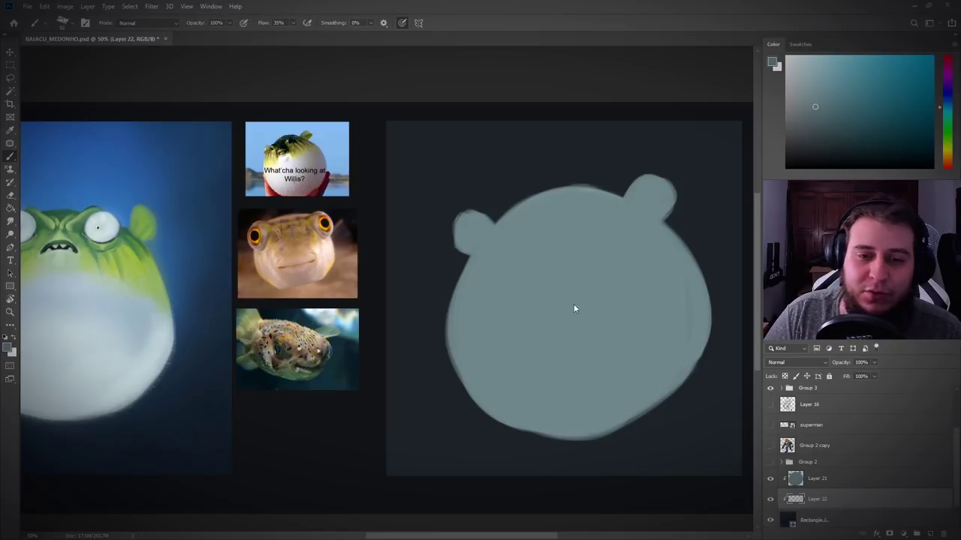
key("period")
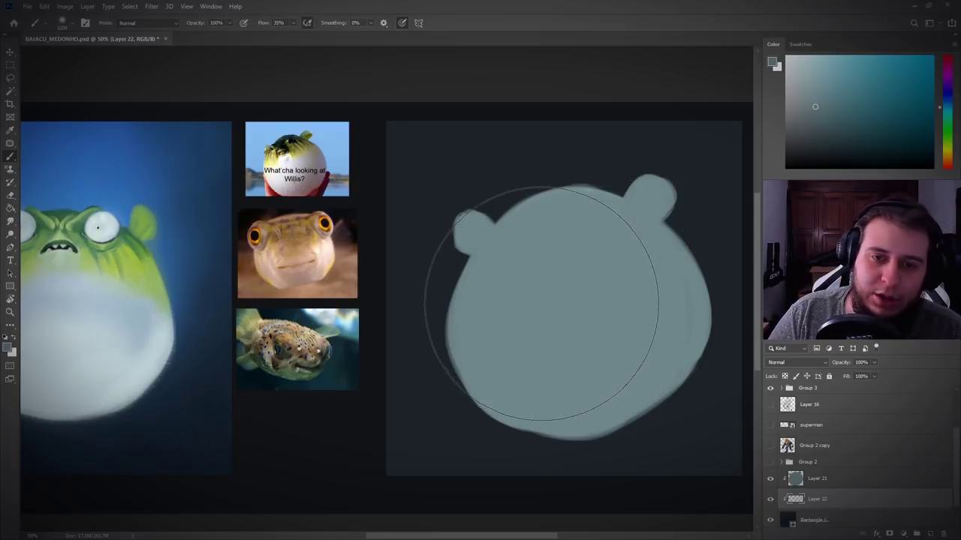
left_click_drag(550, 315, 533, 314)
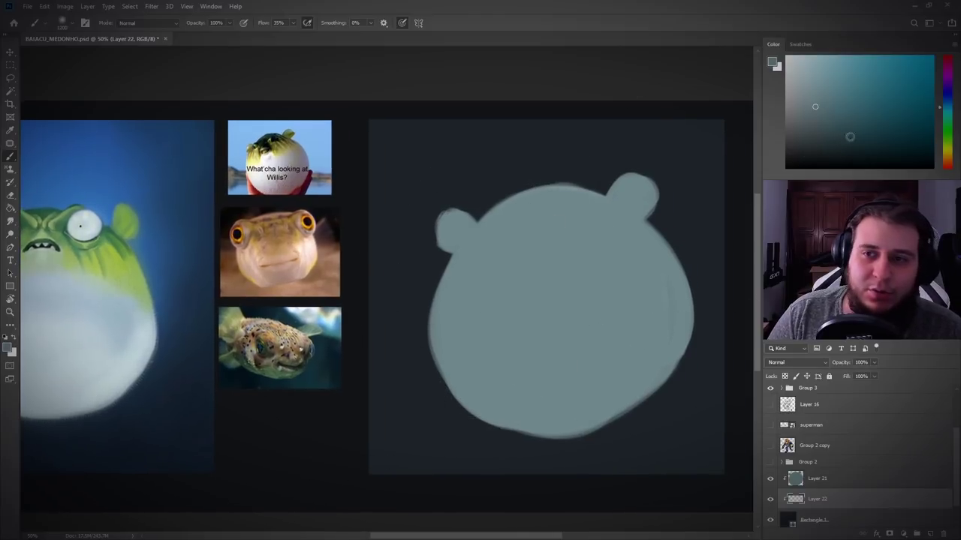
Step: Paint soft muted green patches in the background at the upper left and lower left of the fish
left_click(945, 101)
left_click(865, 109)
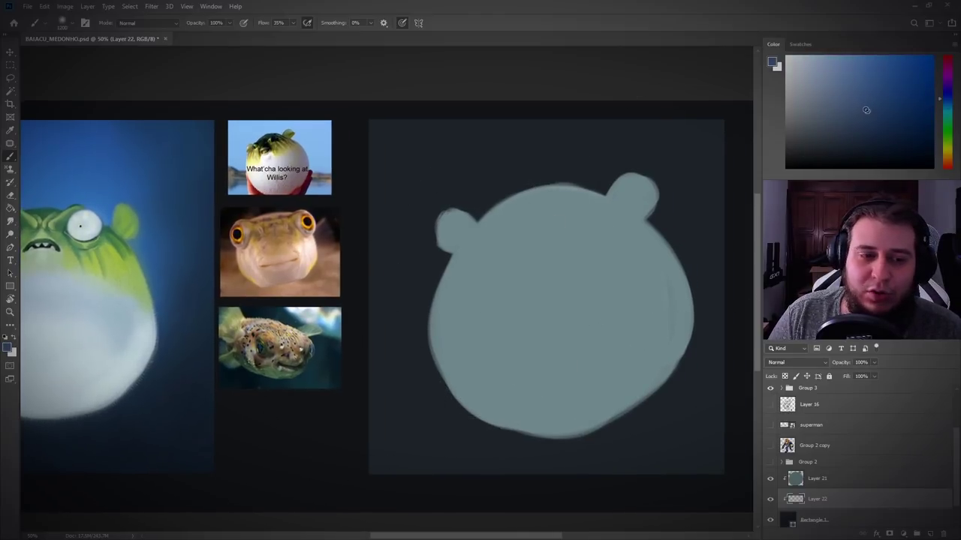
left_click(945, 117)
left_click(830, 118)
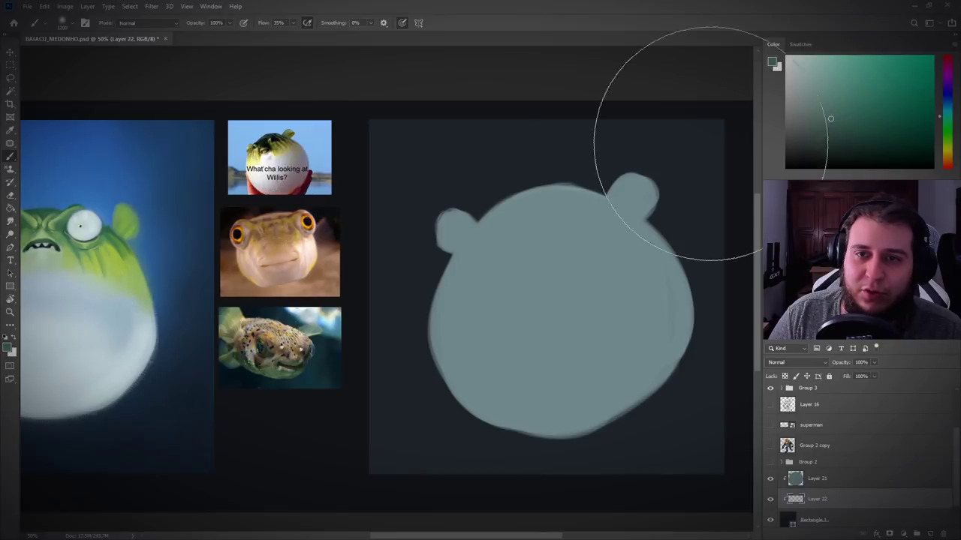
mouse_move(556, 157)
left_mouse_down()
mouse_move(508, 160)
mouse_move(440, 272)
mouse_move(442, 425)
mouse_move(473, 375)
left_mouse_up()
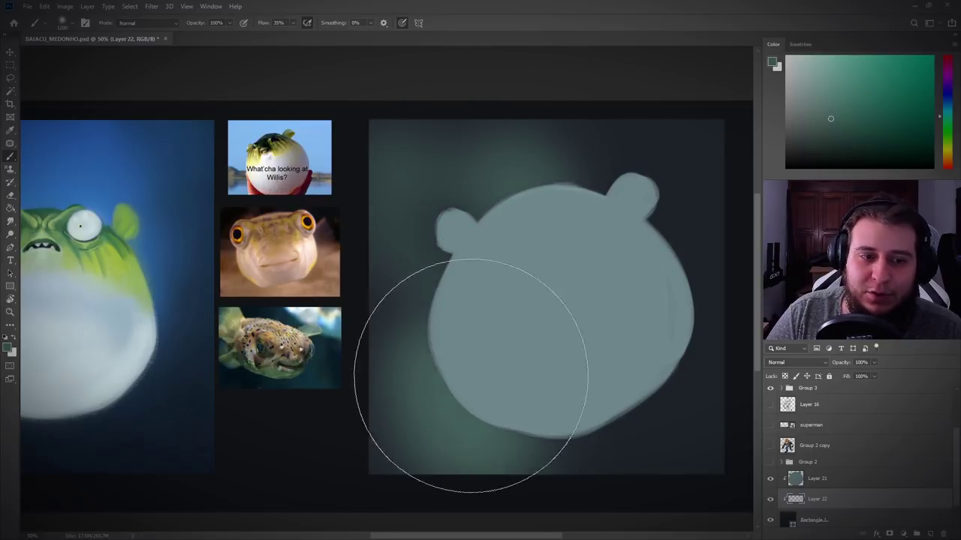
Step: Blend dark blue into the background's left side and darken its right side with near-black navy
left_click_drag(945, 105, 945, 96)
left_click(885, 148)
mouse_move(450, 435)
left_mouse_down()
mouse_move(390, 389)
mouse_move(375, 311)
left_mouse_up()
left_click(841, 156)
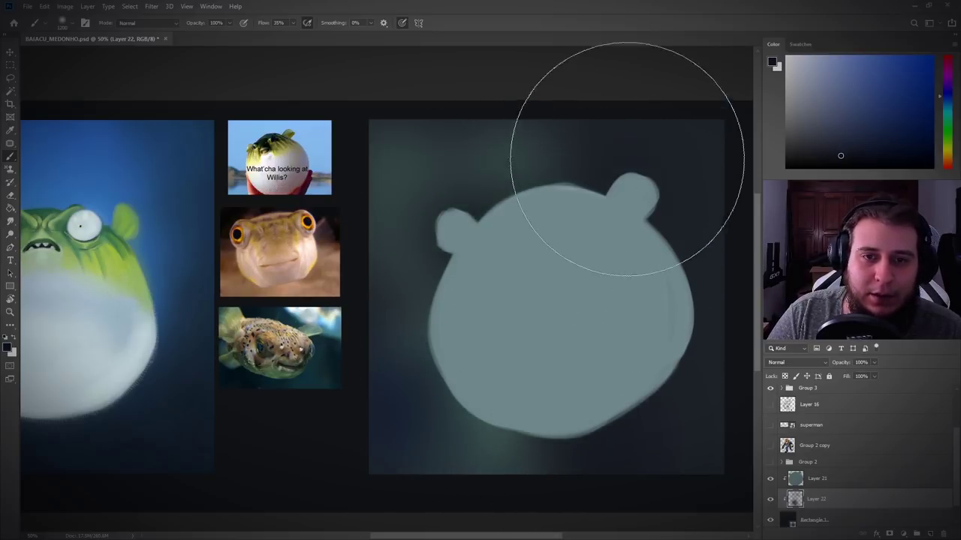
Step: Add a soft dark green patch at the background's lower right and teal-green tints on its left side
left_click_drag(929, 101, 906, 120)
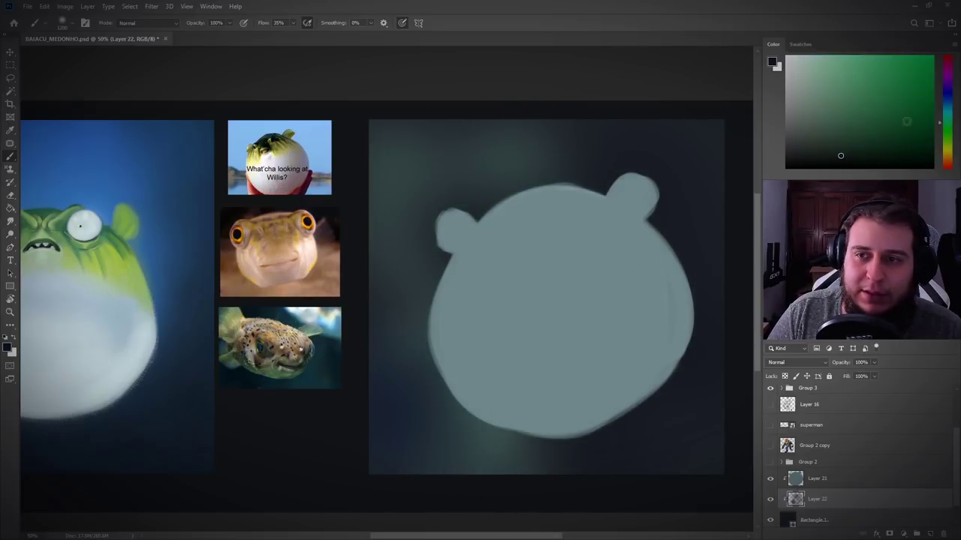
left_click_drag(849, 142, 844, 145)
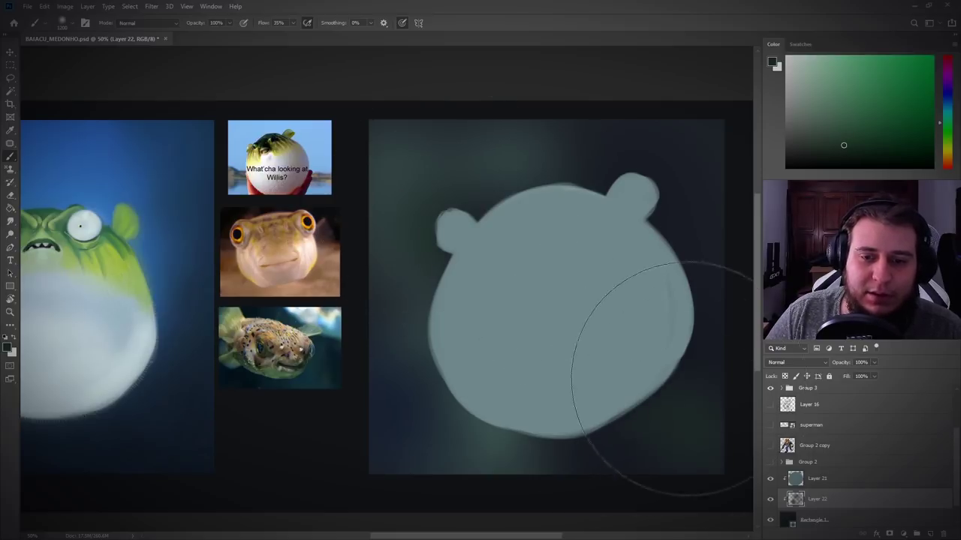
left_click(691, 379)
left_click(859, 118)
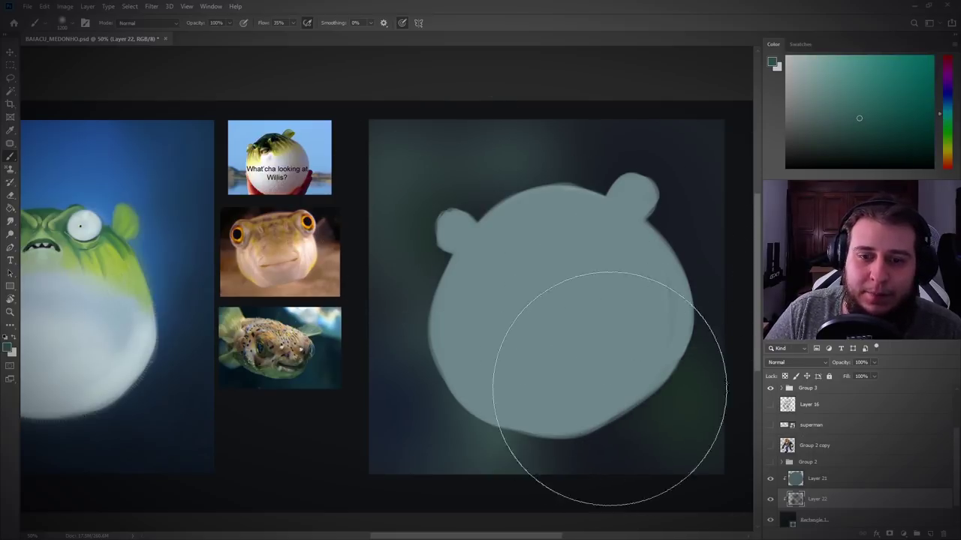
left_click(890, 130)
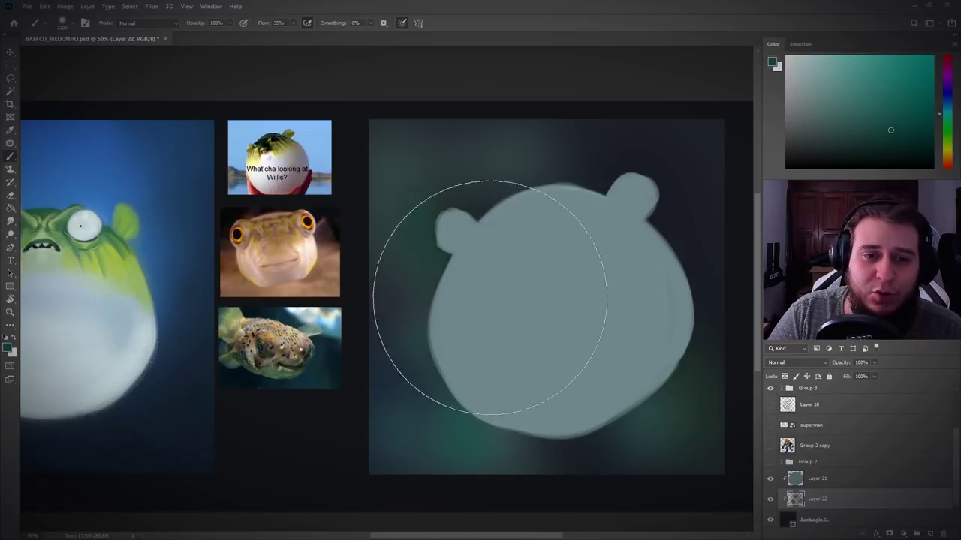
Step: Paint soft teal-green across the background's top and right side, and blend dark blue along its bottom and lower right
left_click_drag(581, 131, 592, 140)
mouse_move(670, 155)
left_mouse_down()
mouse_move(706, 188)
mouse_move(710, 328)
left_mouse_up()
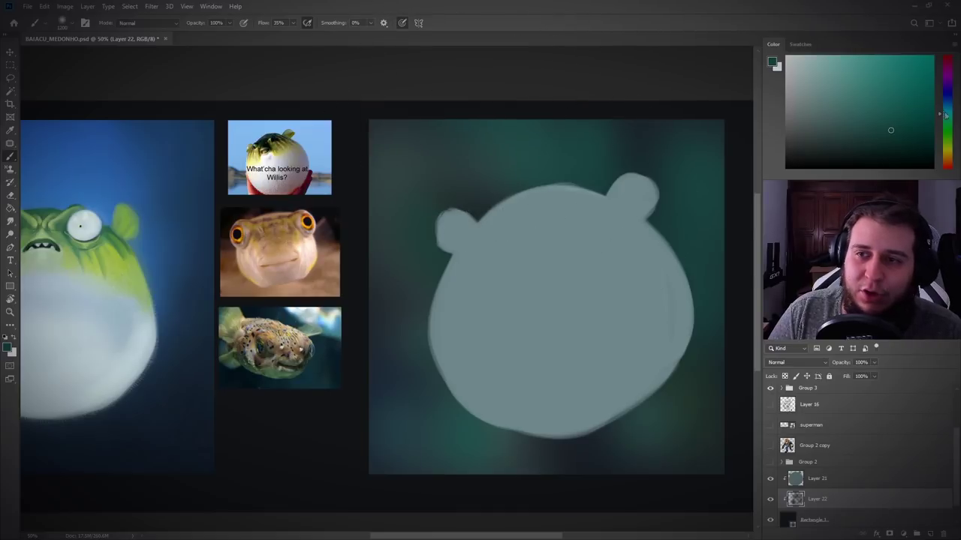
mouse_move(948, 114)
left_mouse_down()
mouse_move(950, 127)
mouse_move(949, 111)
left_mouse_up()
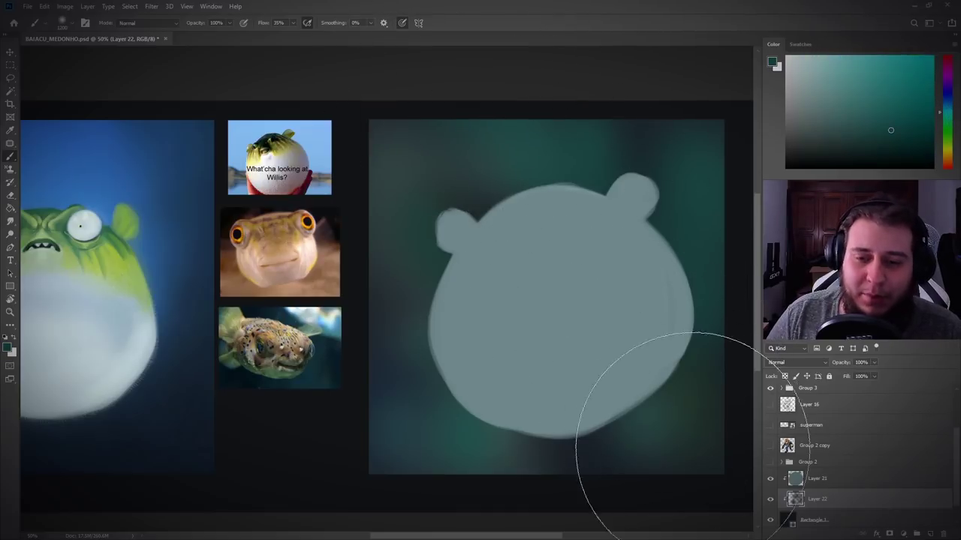
left_click_drag(947, 112, 947, 100)
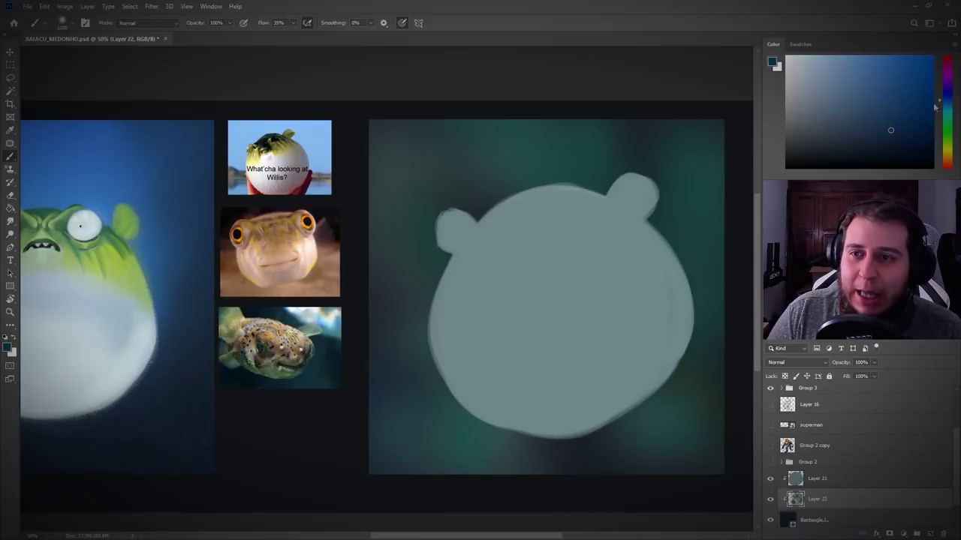
left_click(684, 452, "alt")
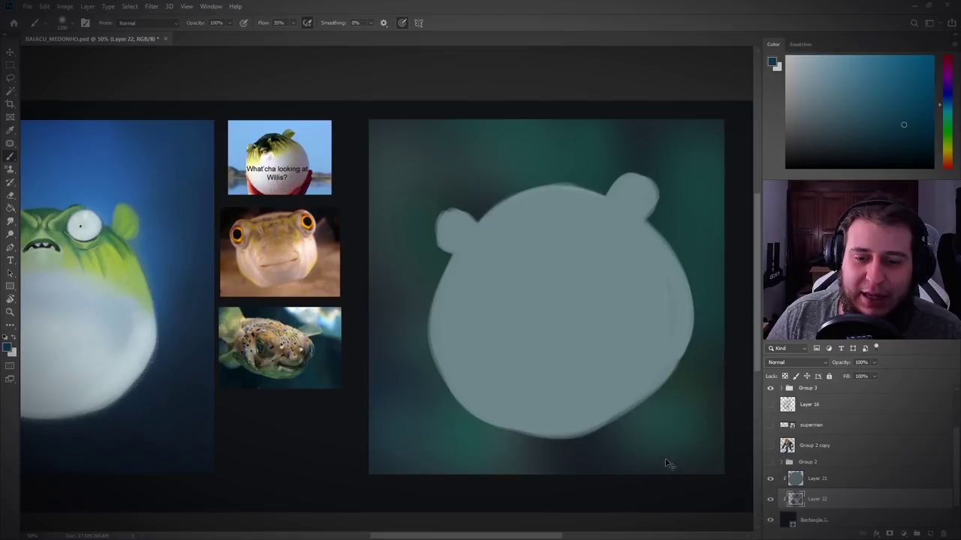
left_click_drag(917, 128, 915, 139)
mouse_move(676, 456)
left_mouse_down()
mouse_move(695, 463)
mouse_move(695, 434)
mouse_move(561, 461)
left_mouse_up()
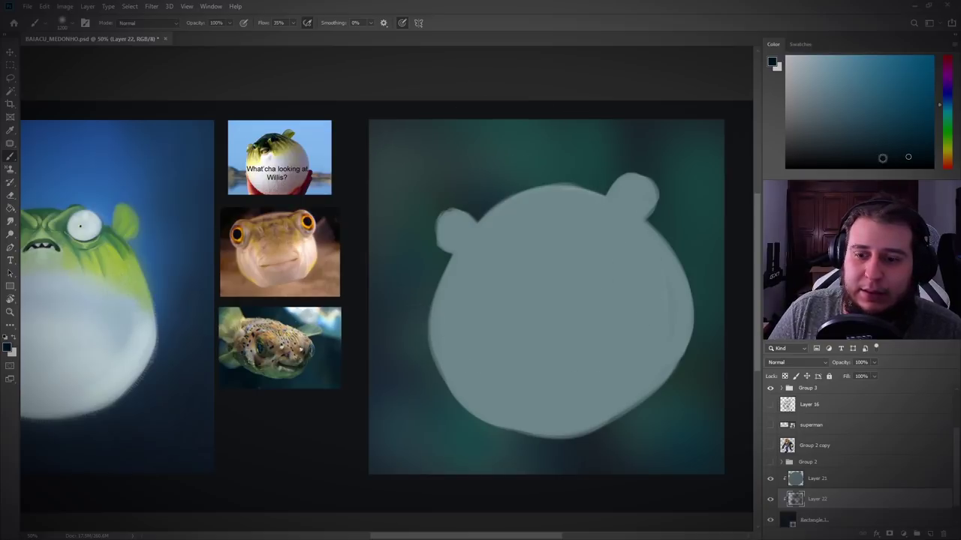
Step: On a new layer, paint near-black navy trunk-like shapes down the background's left side and small blotches at its upper right
left_click(930, 534)
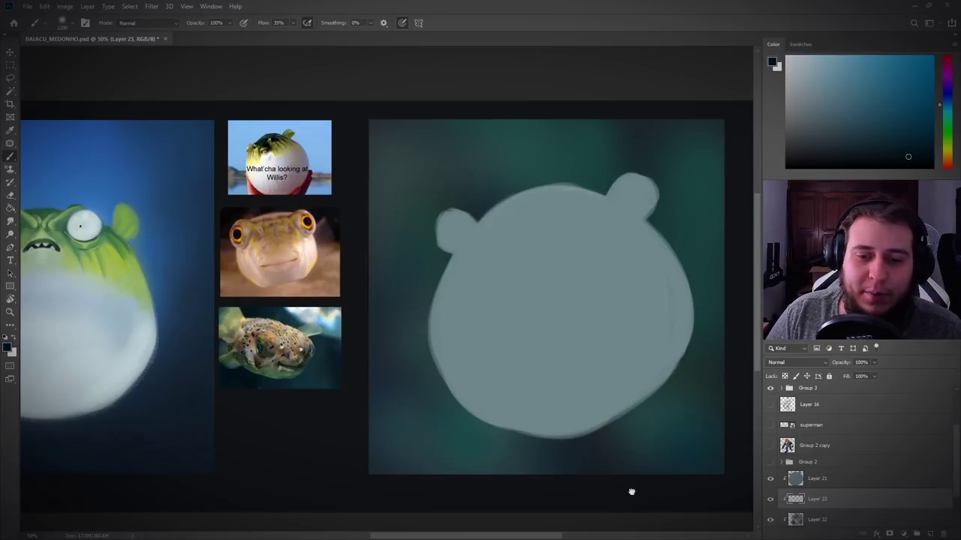
mouse_move(510, 192)
left_mouse_down()
mouse_move(453, 162)
mouse_move(455, 112)
mouse_move(420, 140)
mouse_move(457, 268)
left_mouse_up()
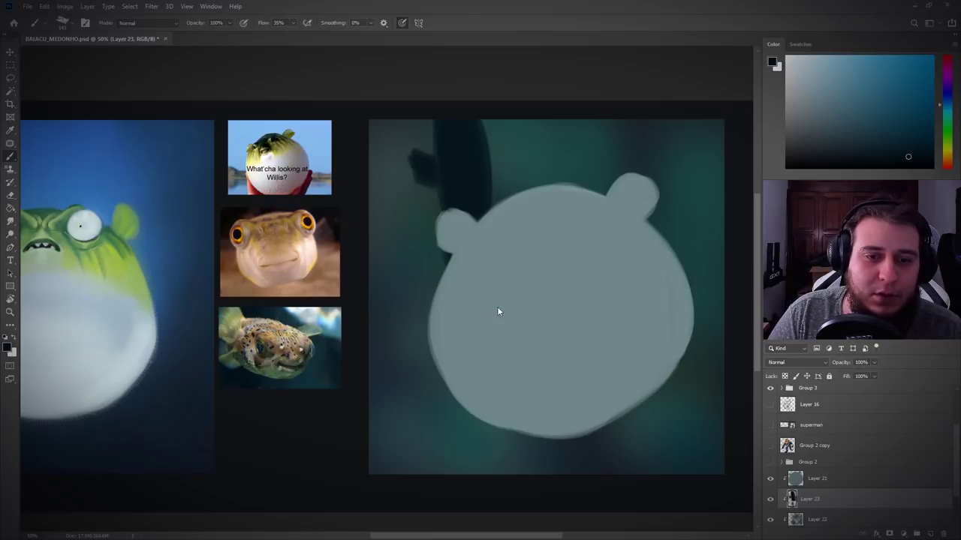
mouse_move(395, 289)
left_mouse_down()
mouse_move(409, 316)
mouse_move(401, 271)
mouse_move(439, 425)
mouse_move(443, 324)
left_mouse_up()
mouse_move(404, 356)
left_mouse_down()
mouse_move(407, 467)
mouse_move(408, 278)
mouse_move(360, 155)
mouse_move(420, 174)
mouse_move(455, 146)
mouse_move(506, 184)
mouse_move(520, 208)
left_mouse_up()
mouse_move(676, 154)
left_mouse_down()
mouse_move(684, 134)
mouse_move(683, 142)
left_mouse_up()
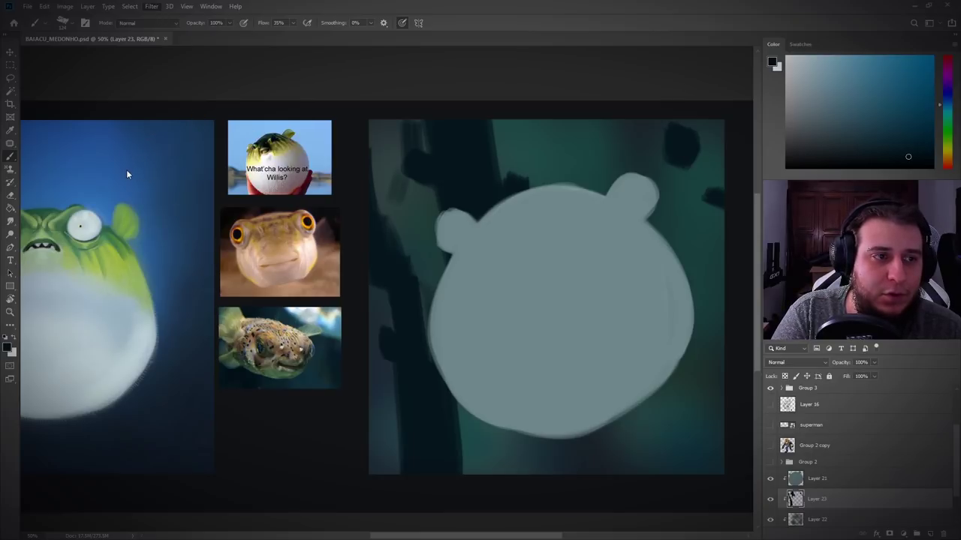
Step: Blur the dark shapes on Layer 23 into soft vertical streaks and add a new layer above it
key("space")
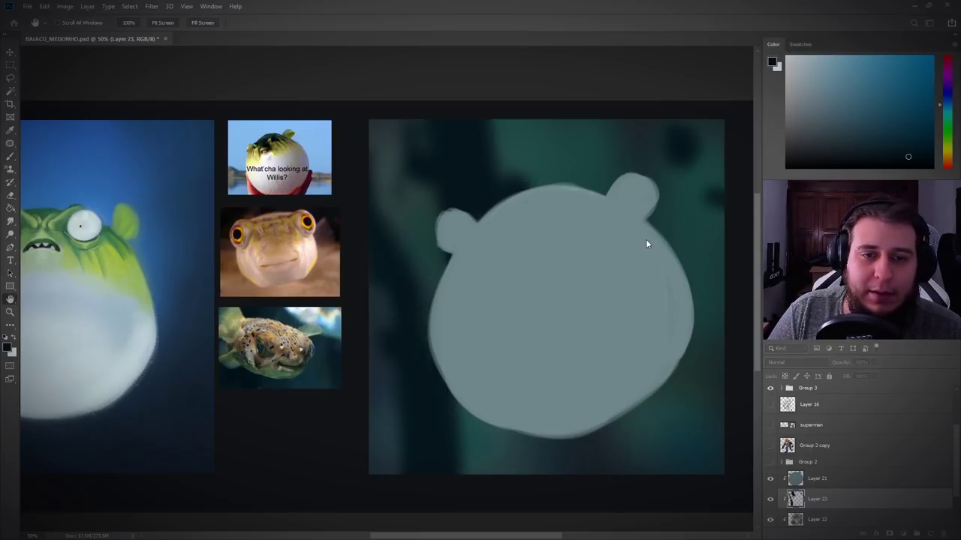
key("ctrl+z")
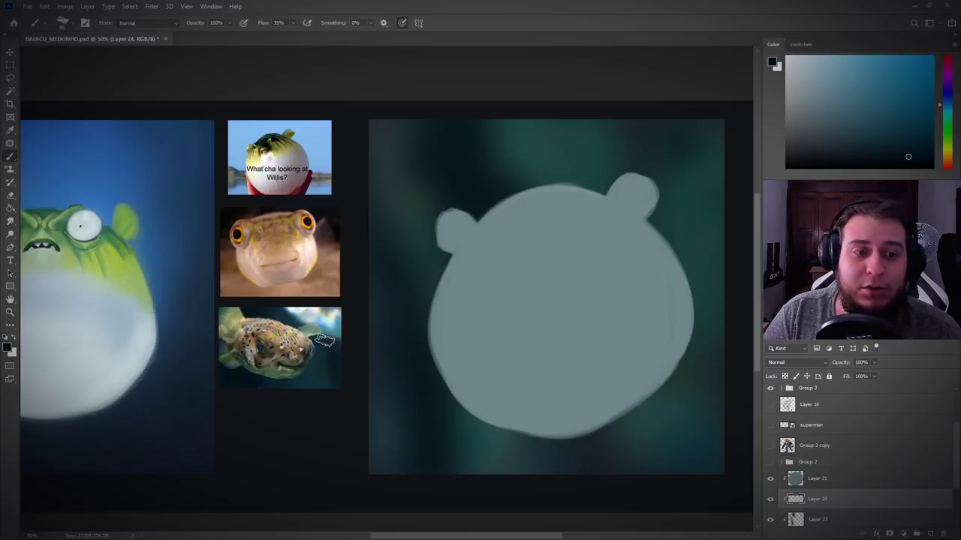
Step: Paint bright light-blue patches across the background's upper left and at the fish's right side
left_click(841, 85)
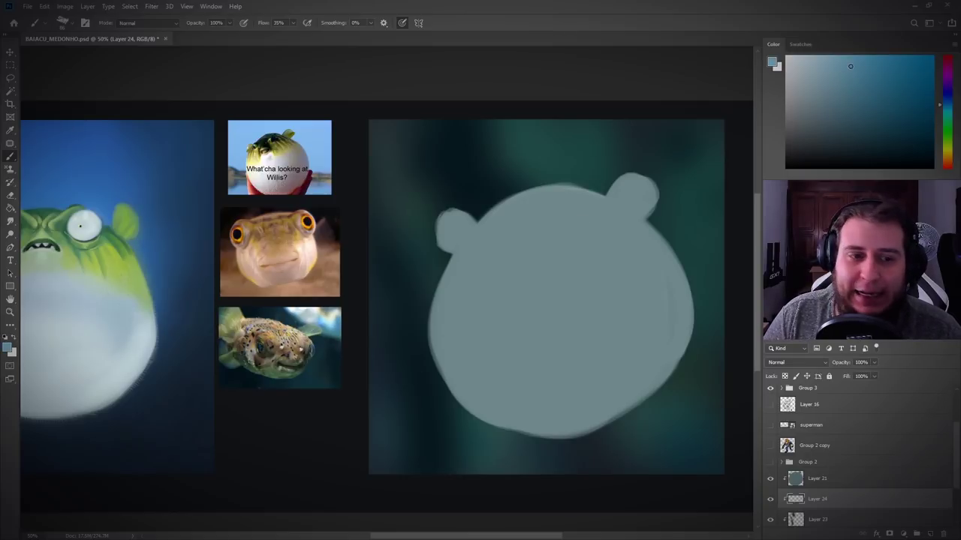
left_click_drag(850, 67, 854, 55)
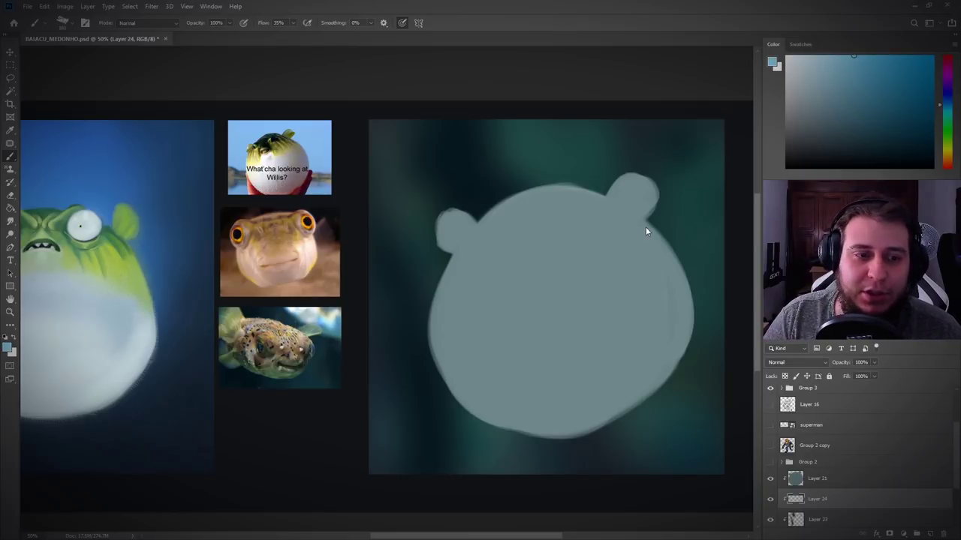
mouse_move(554, 136)
left_mouse_down()
mouse_move(435, 150)
mouse_move(511, 206)
left_mouse_up()
left_click_drag(680, 285, 732, 279)
mouse_move(570, 187)
left_mouse_down()
mouse_move(515, 160)
mouse_move(383, 154)
mouse_move(411, 176)
left_mouse_up()
left_click_drag(492, 188, 537, 180)
mouse_move(695, 304)
left_mouse_down()
mouse_move(729, 316)
mouse_move(705, 316)
left_mouse_up()
Step: Erase leaf-like gaps into the light-blue patches at the upper left and trim the patch right of the fish
key("e")
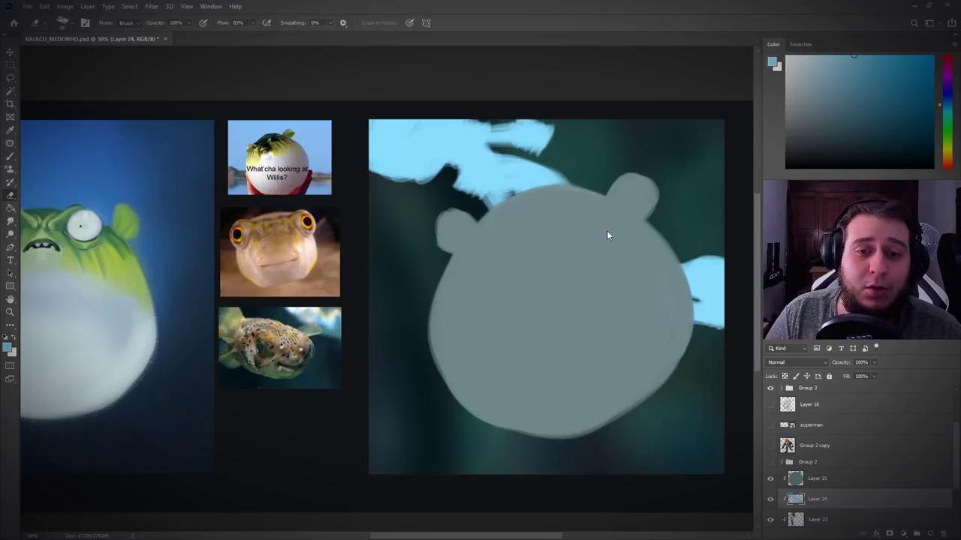
mouse_move(392, 189)
left_mouse_down()
mouse_move(439, 169)
mouse_move(425, 154)
mouse_move(444, 187)
mouse_move(475, 211)
mouse_move(494, 158)
mouse_move(489, 144)
mouse_move(563, 163)
mouse_move(510, 139)
left_mouse_up()
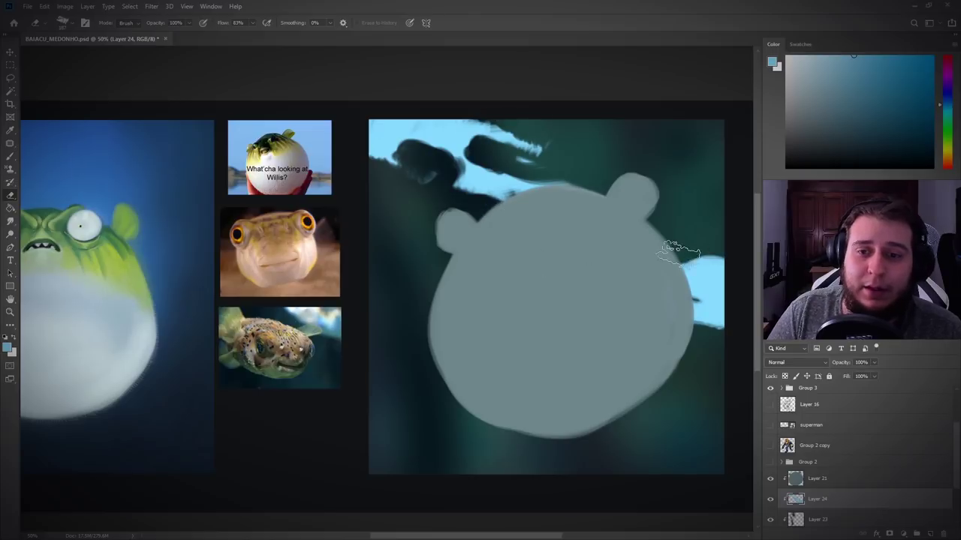
mouse_move(679, 252)
left_mouse_down()
mouse_move(685, 310)
mouse_move(683, 299)
mouse_move(709, 333)
left_mouse_up()
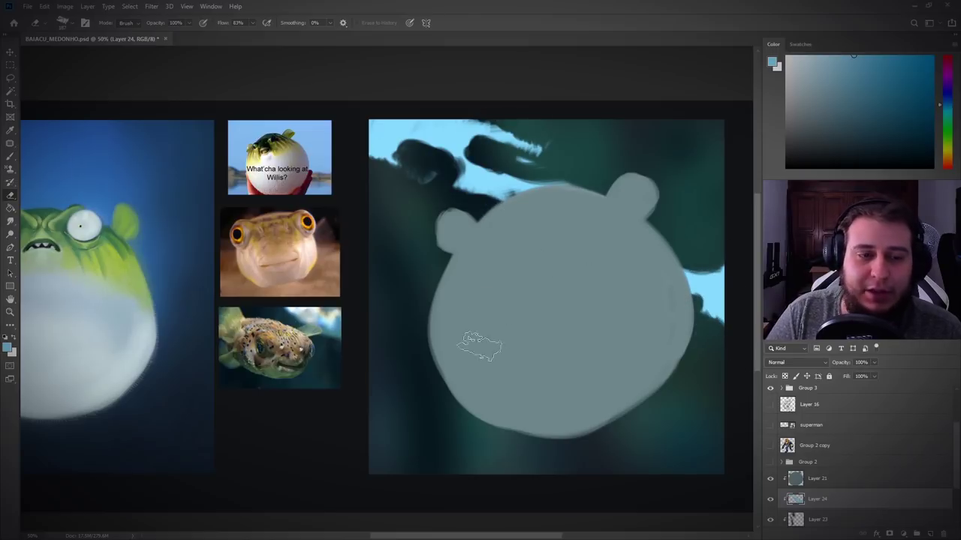
Step: Add light-blue patches along the background's left edge and erase parts of them into irregular foliage-like shapes
key("b")
mouse_move(403, 332)
left_mouse_down()
mouse_move(375, 306)
mouse_move(421, 356)
mouse_move(391, 323)
mouse_move(423, 301)
left_mouse_up()
key("e")
mouse_move(396, 267)
left_mouse_down()
mouse_move(393, 242)
mouse_move(440, 309)
left_mouse_up()
mouse_move(368, 330)
left_mouse_down()
mouse_move(360, 302)
mouse_move(388, 371)
mouse_move(376, 348)
mouse_move(434, 362)
mouse_move(401, 375)
mouse_move(384, 357)
mouse_move(419, 382)
mouse_move(455, 385)
left_mouse_up()
key("b")
left_click_drag(366, 273, 377, 264)
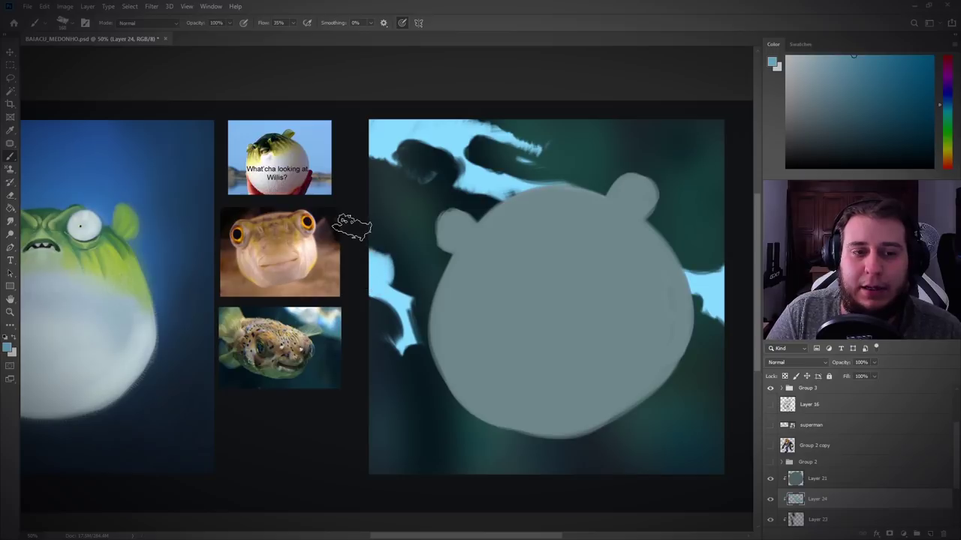
mouse_move(351, 226)
left_mouse_down()
mouse_move(376, 214)
mouse_move(397, 253)
mouse_move(442, 225)
mouse_move(417, 190)
mouse_move(364, 169)
mouse_move(423, 179)
left_mouse_up()
key("e")
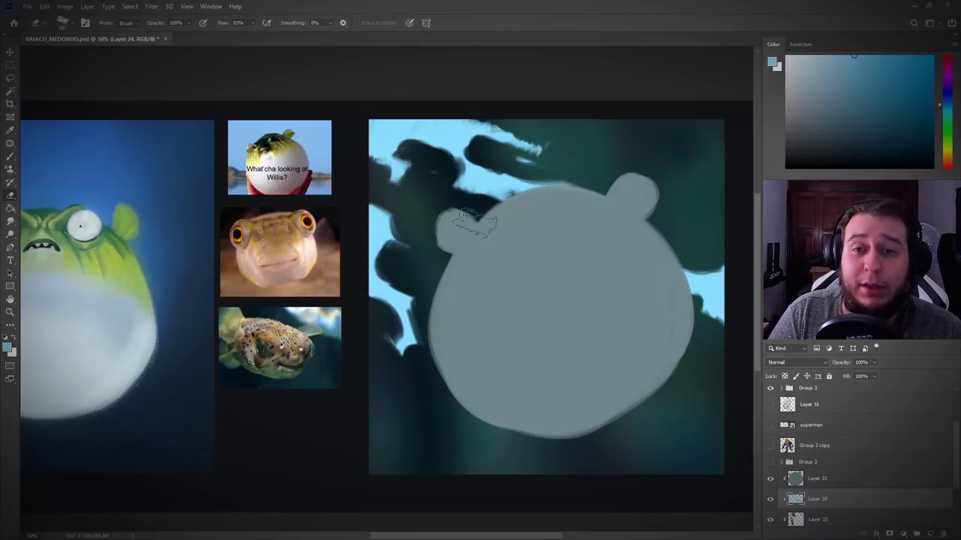
Step: Reshape the light-blue patch above the fish and build a branching light-blue patch at the background's lower right
mouse_move(546, 143)
left_mouse_down()
mouse_move(498, 114)
mouse_move(524, 147)
left_mouse_up()
key("b")
mouse_move(497, 129)
left_mouse_down()
mouse_move(532, 107)
mouse_move(540, 159)
mouse_move(557, 145)
left_mouse_up()
key("e")
key("b")
mouse_move(690, 461)
left_mouse_down()
mouse_move(675, 424)
mouse_move(690, 452)
mouse_move(662, 435)
mouse_move(669, 475)
mouse_move(667, 442)
mouse_move(667, 474)
mouse_move(638, 455)
mouse_move(691, 480)
mouse_move(692, 456)
mouse_move(671, 465)
mouse_move(675, 483)
mouse_move(643, 451)
mouse_move(664, 470)
mouse_move(712, 469)
mouse_move(698, 398)
left_mouse_up()
key("e")
key("b")
key("e")
key("b")
key("e")
Step: Paint near-white highlights inside the transparency-locked light-blue patches and tint their edges soft green on a new layer
key("b")
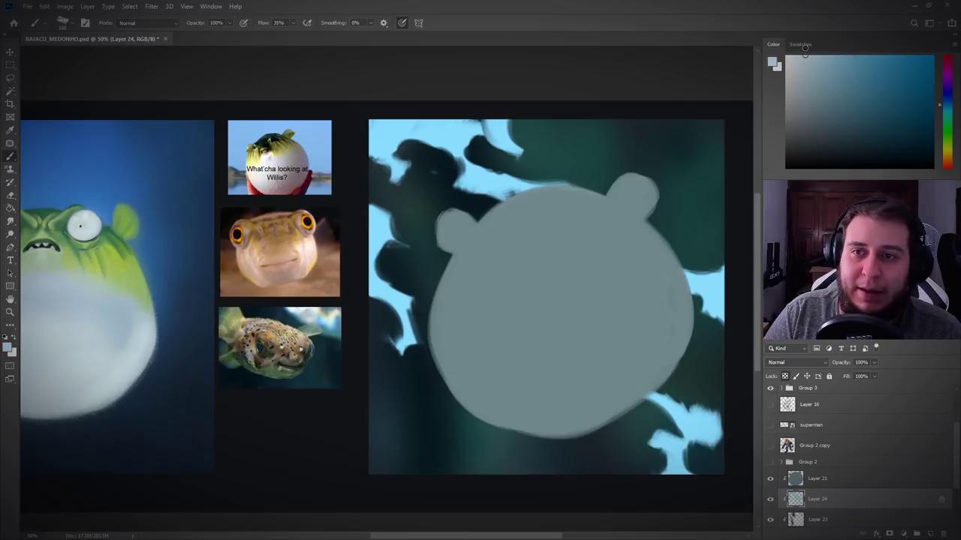
mouse_move(427, 135)
left_mouse_down()
mouse_move(383, 142)
mouse_move(427, 123)
mouse_move(480, 178)
mouse_move(484, 139)
left_mouse_up()
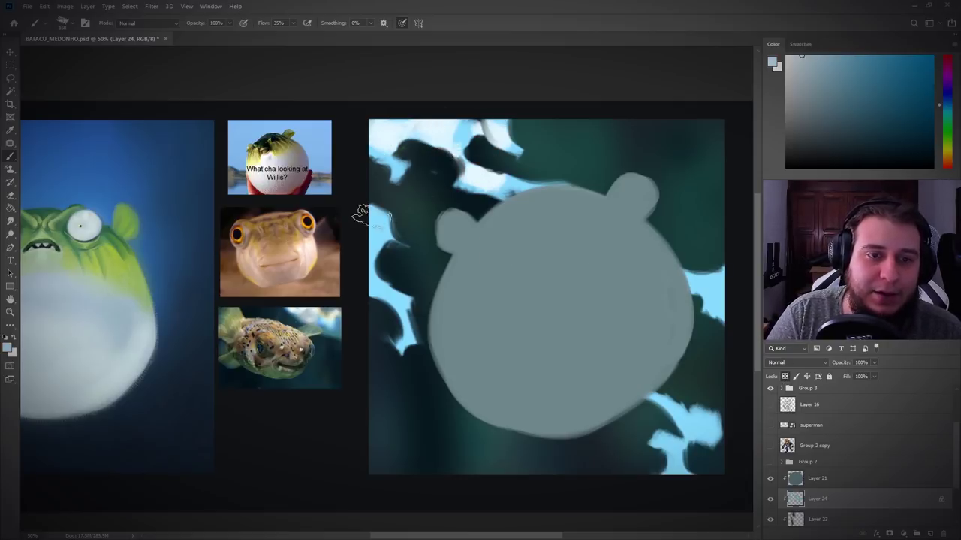
left_click(944, 118)
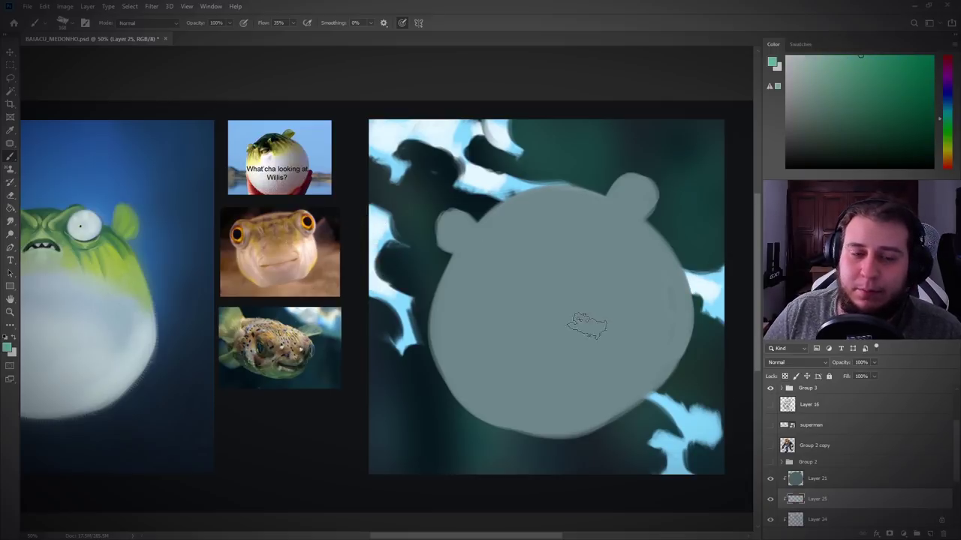
mouse_move(385, 138)
left_mouse_down()
mouse_move(443, 162)
mouse_move(455, 186)
mouse_move(501, 198)
left_mouse_up()
left_click_drag(464, 133, 493, 136)
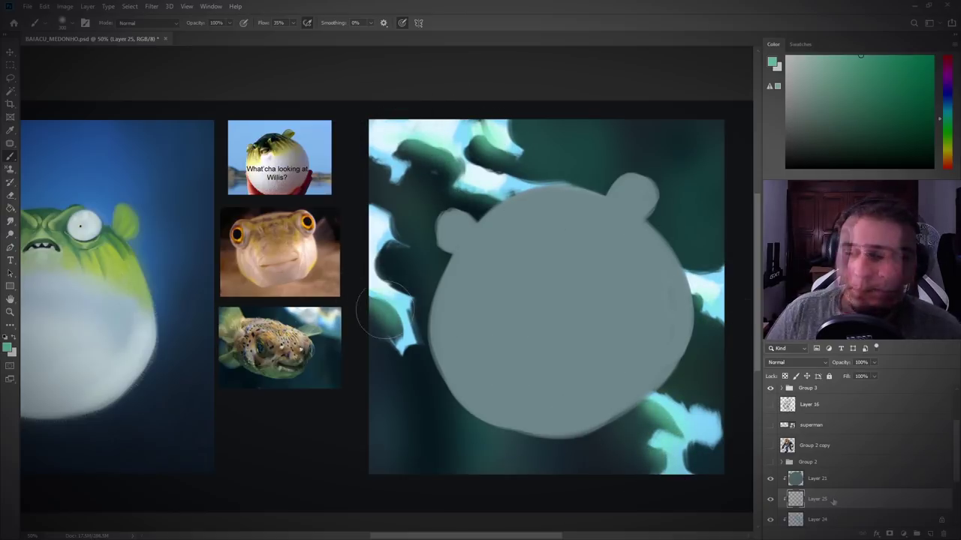
Step: Merge the green tints into Layer 24 and add an empty layer above it
scroll(957, 491, "down", 2)
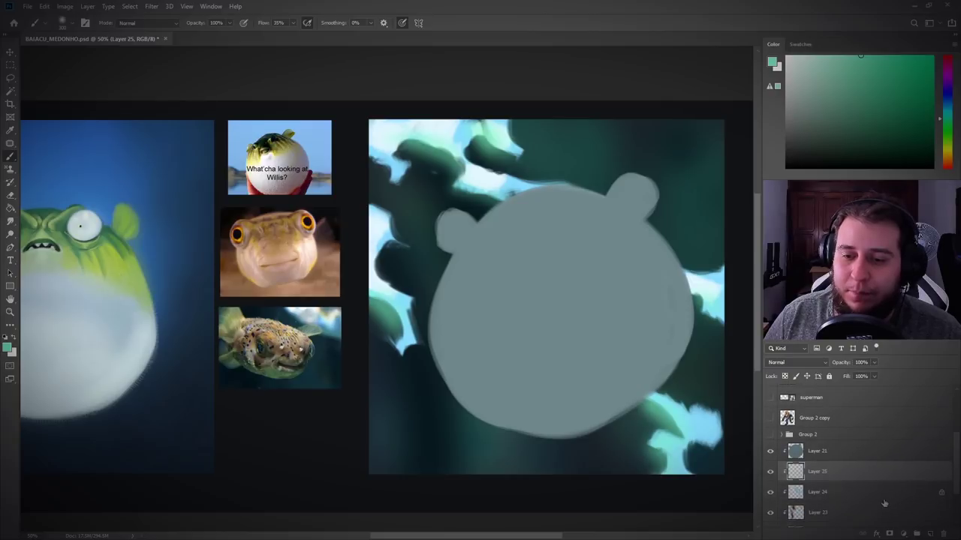
left_click(929, 535)
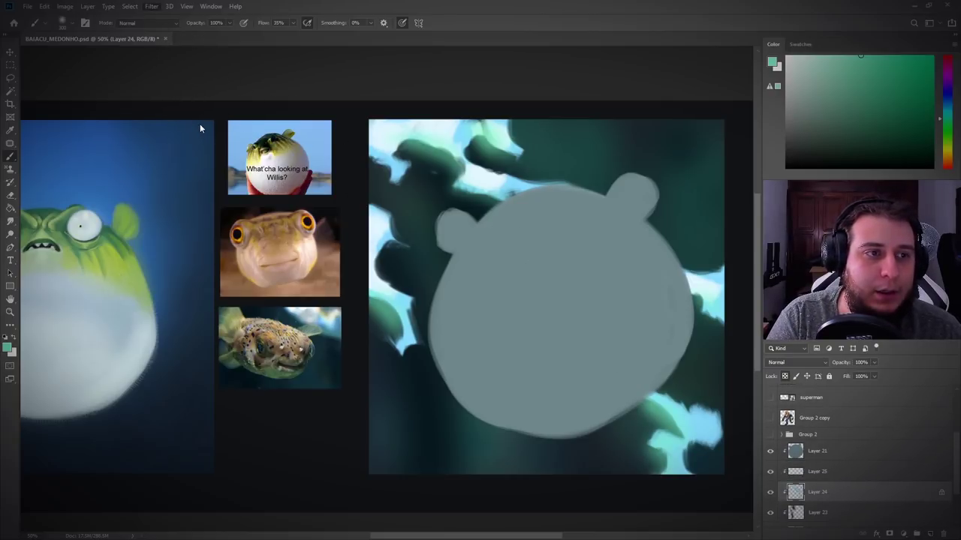
Step: Soften the light patches on Layer 24 with a slight blur and a diagonal motion blur
key("space")
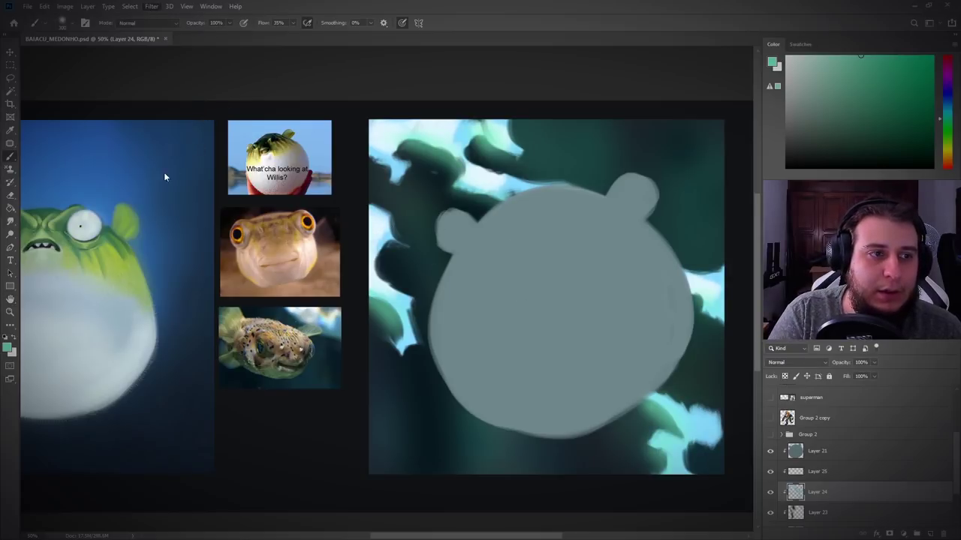
key("space")
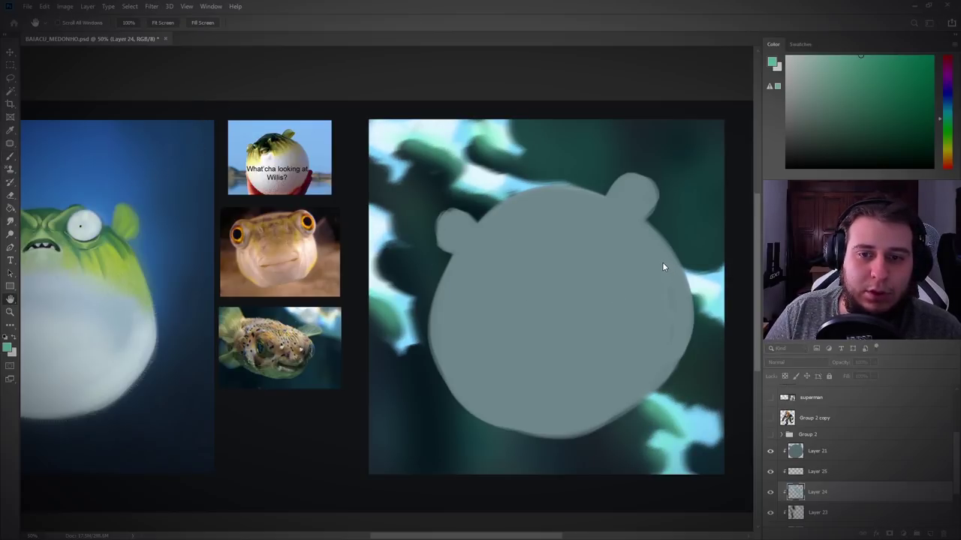
left_click_drag(662, 262, 660, 262)
left_click_drag(617, 300, 626, 301)
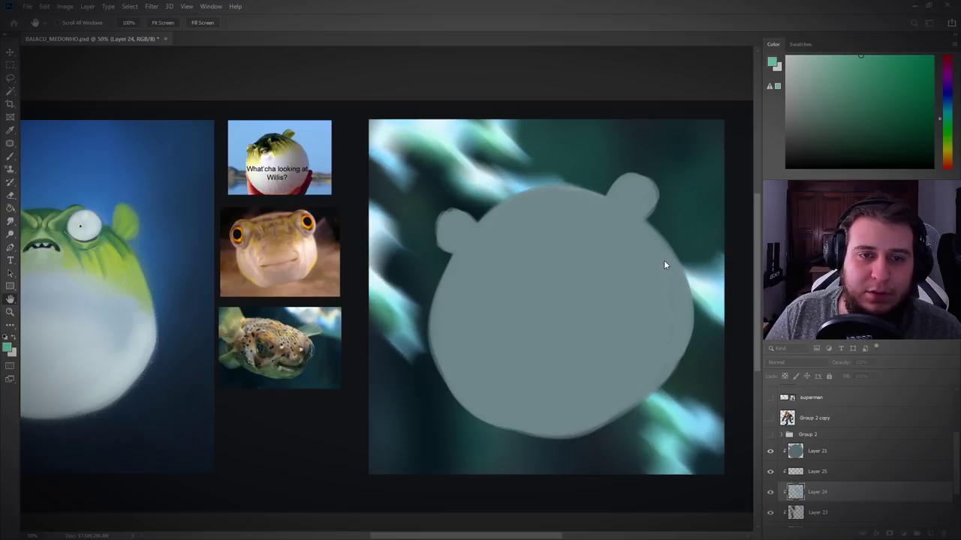
left_click(716, 136)
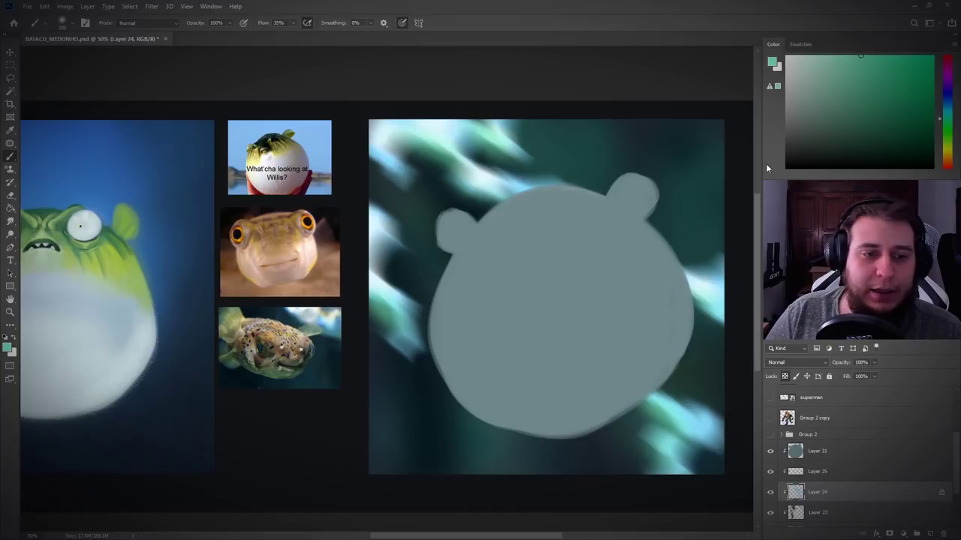
Step: Add subtle yellow and magenta tints to the edges of the blurred light patches on the transparency-locked Layer 24
left_click_drag(937, 120, 939, 140)
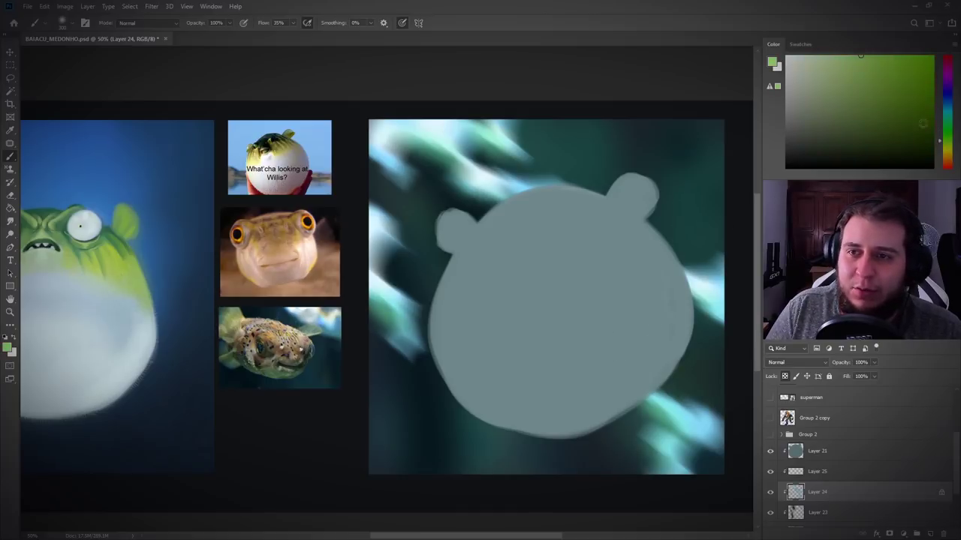
left_click(881, 56)
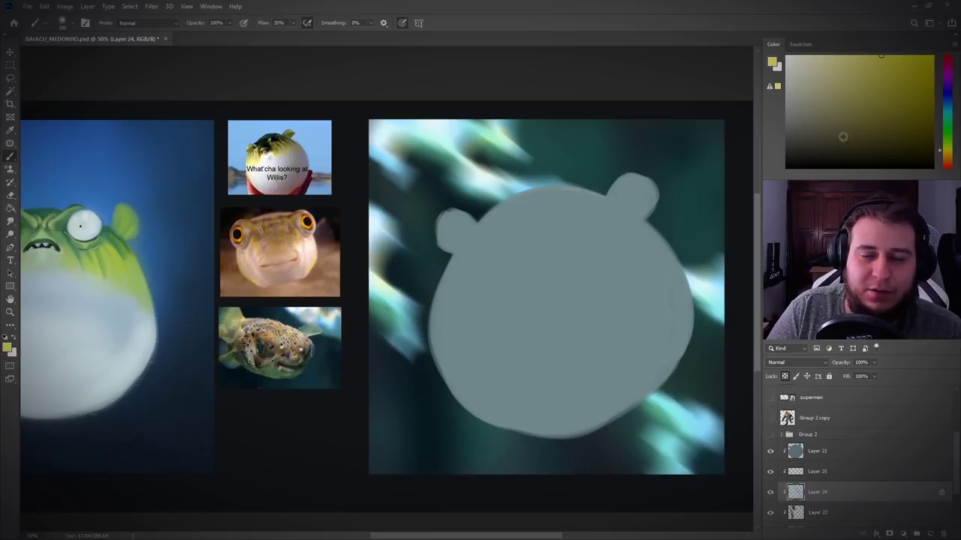
left_click_drag(945, 150, 946, 161)
left_click(946, 59)
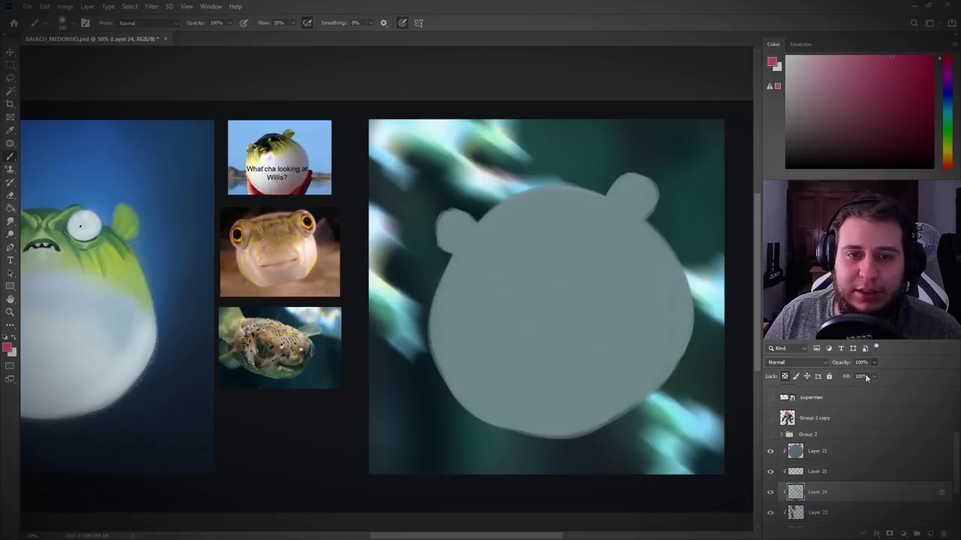
Step: Add a Color Dodge layer above Layer 24 and brush soft green and teal glow over the background lights, lowering the brush flow to 15%
left_click_drag(866, 378, 862, 381)
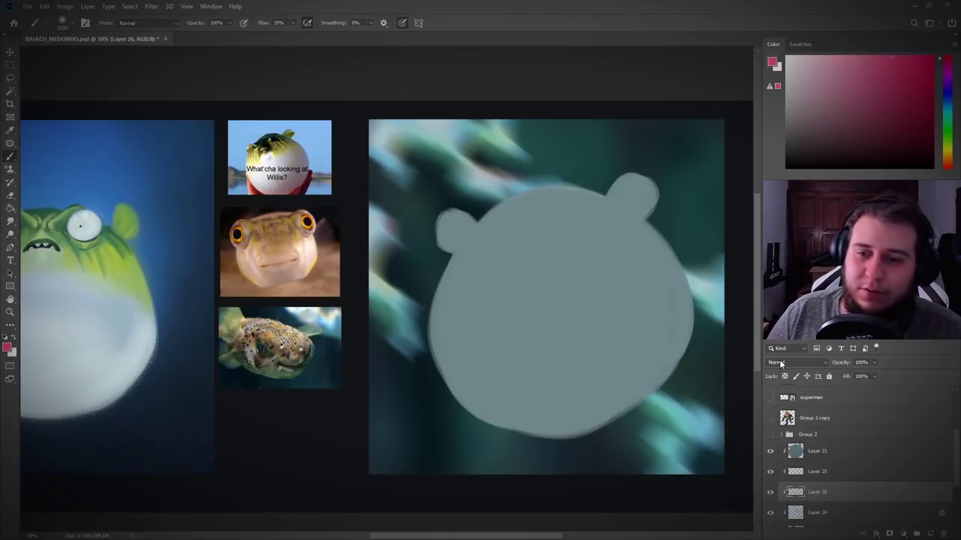
left_click(943, 117)
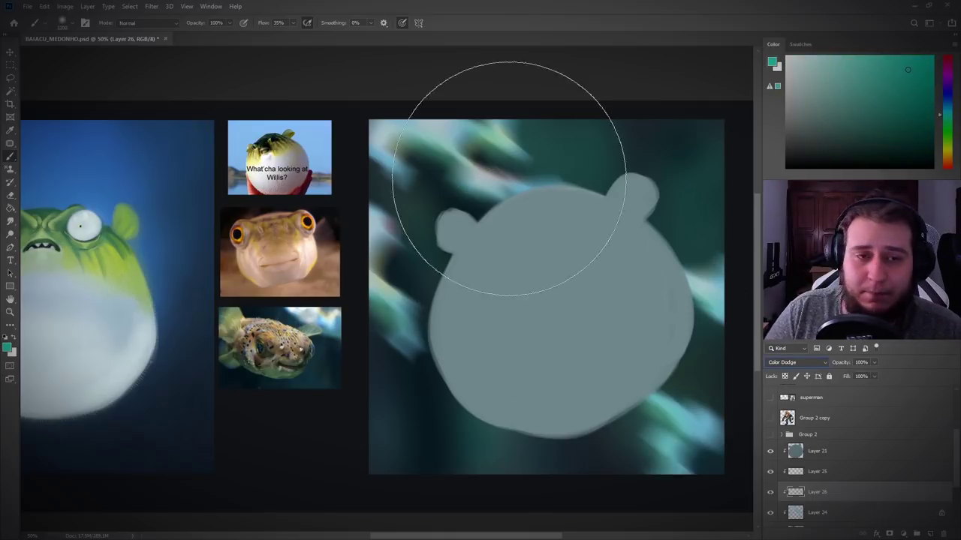
key("ctrl+z")
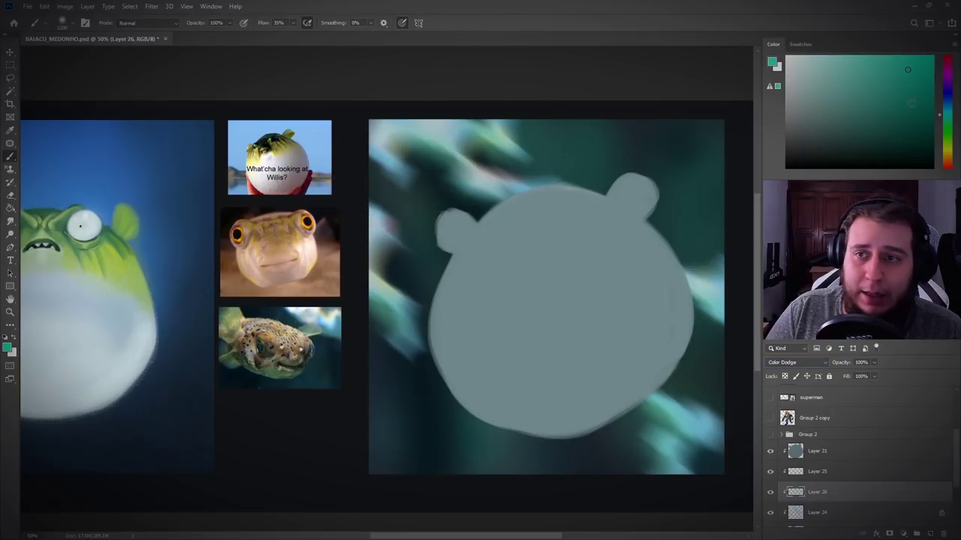
mouse_move(457, 155)
left_mouse_down()
mouse_move(440, 131)
mouse_move(570, 191)
left_mouse_up()
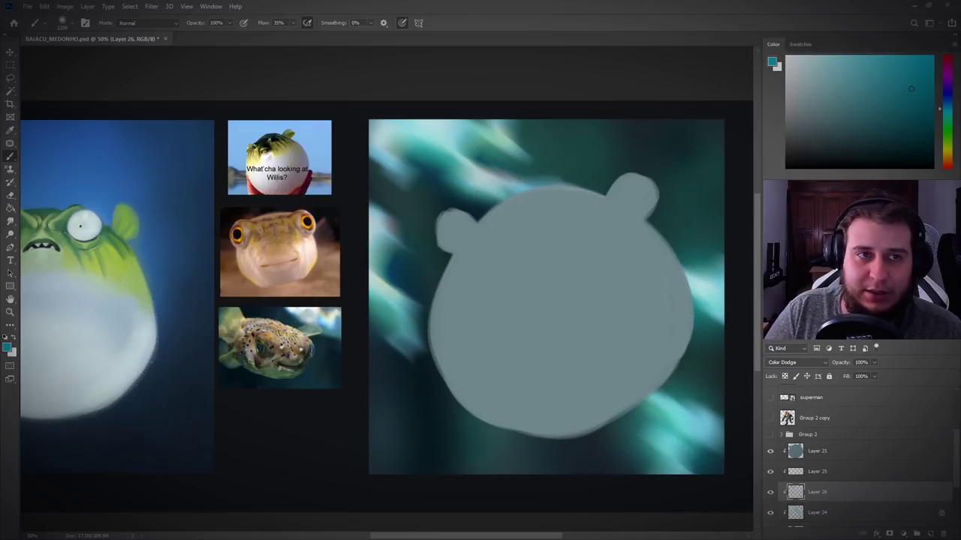
key("1")
key("5")
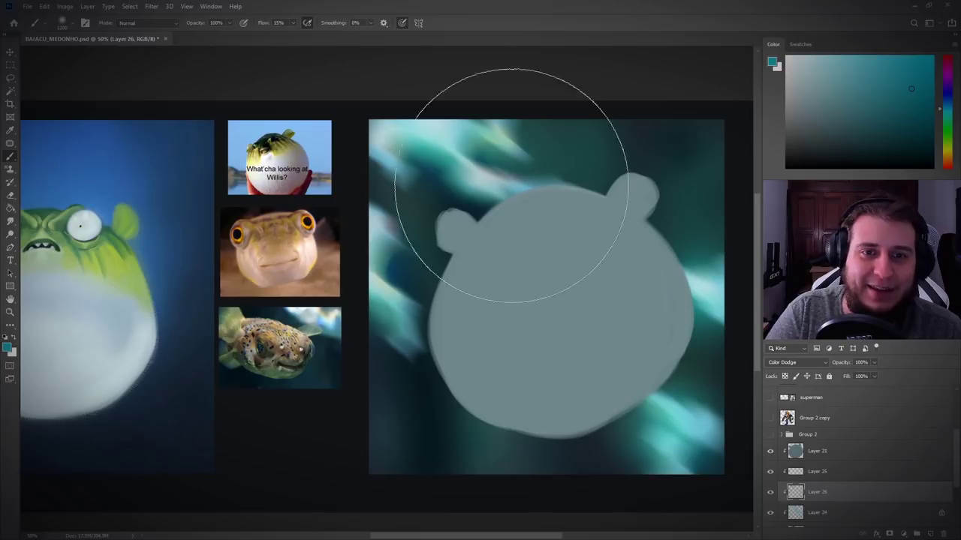
Step: Darken the fish silhouette on transparency-locked Layer 21 with a muted dark teal, building up coverage at 23% brush flow
left_click(809, 452)
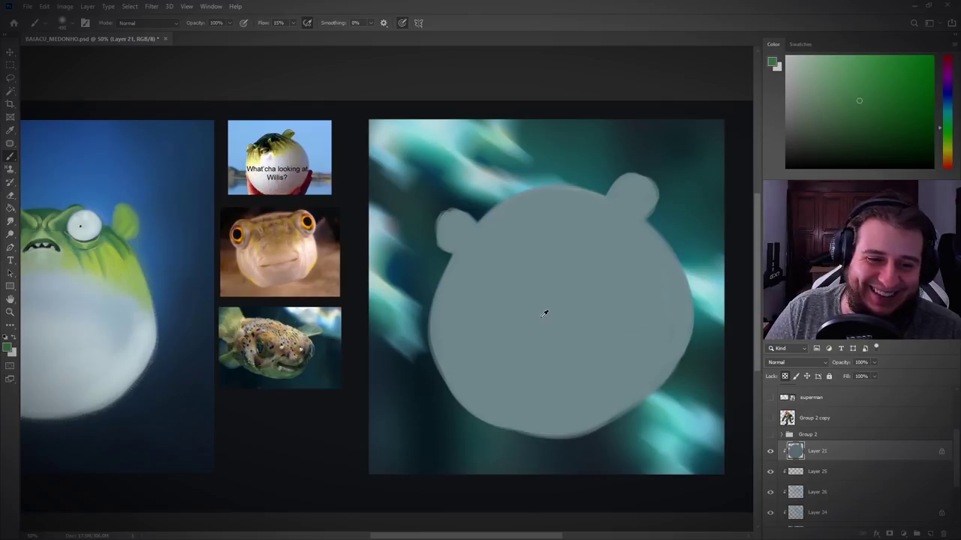
left_click(440, 425, "alt")
left_click(852, 123)
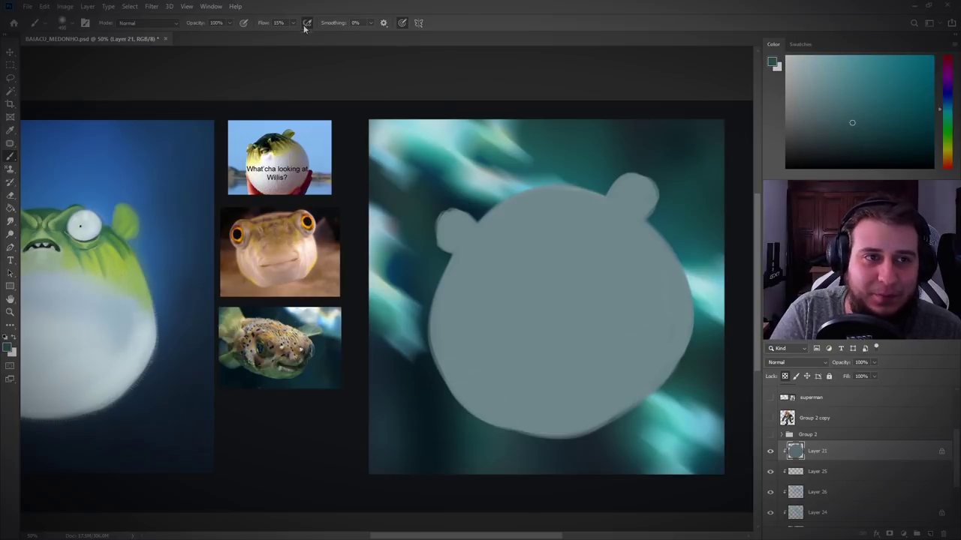
left_click_drag(264, 23, 265, 23)
mouse_move(461, 207)
left_mouse_down()
mouse_move(479, 358)
mouse_move(468, 316)
mouse_move(523, 262)
mouse_move(592, 356)
left_mouse_up()
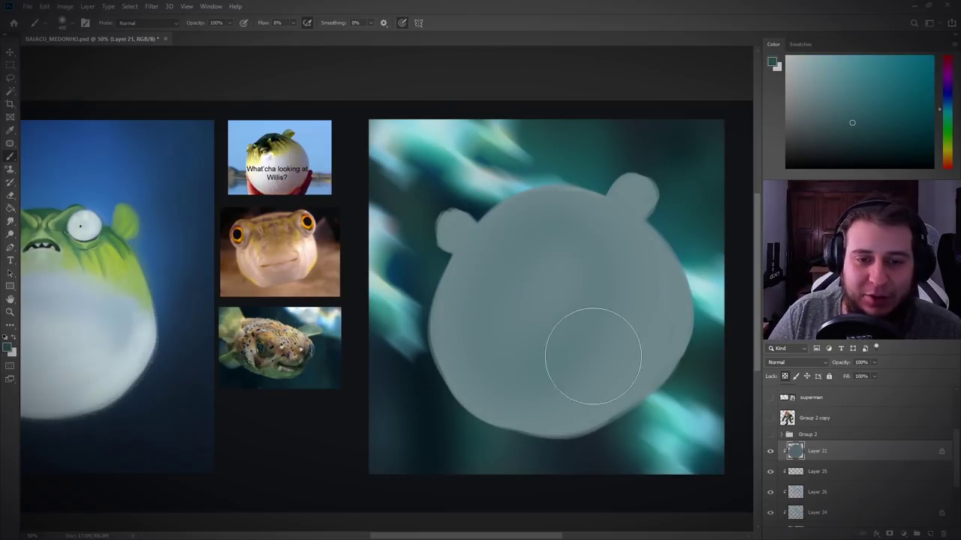
left_click_drag(263, 22, 269, 23)
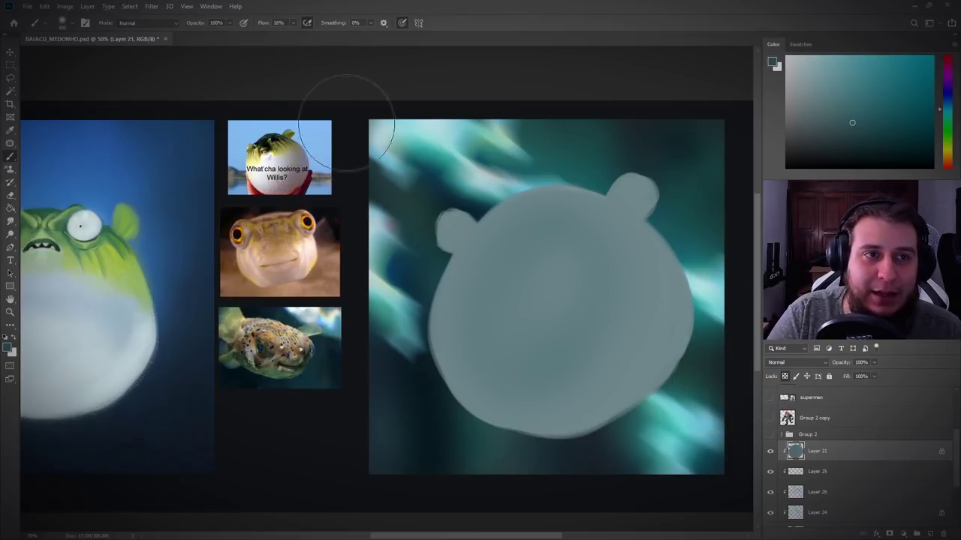
mouse_move(436, 248)
left_mouse_down()
mouse_move(527, 381)
mouse_move(520, 388)
mouse_move(531, 310)
mouse_move(591, 269)
mouse_move(588, 202)
mouse_move(495, 249)
mouse_move(426, 257)
left_mouse_up()
mouse_move(618, 322)
left_mouse_down()
mouse_move(492, 438)
mouse_move(575, 339)
mouse_move(543, 338)
left_mouse_up()
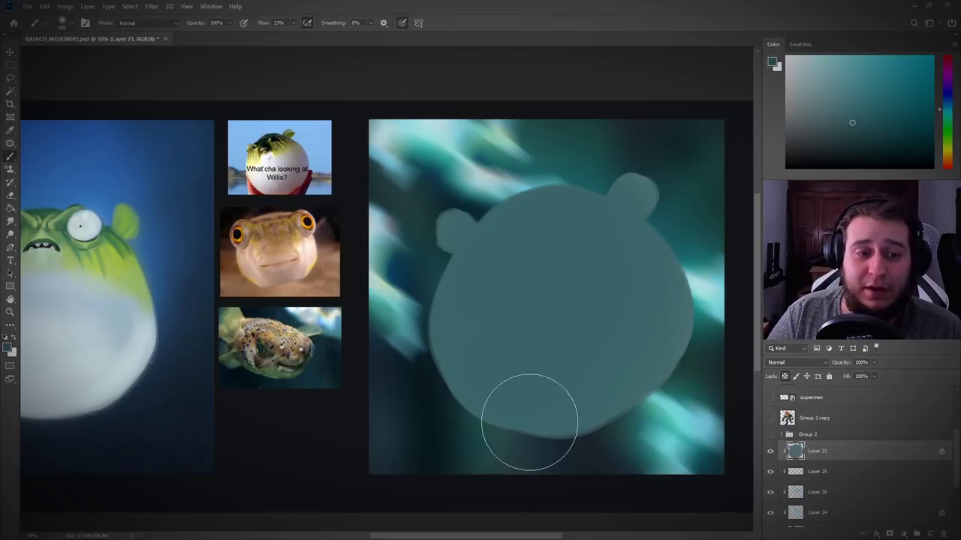
Step: Shade the silhouette's lower half with lighter teal and soft green, forming a smooth gradient towards the belly
left_click(845, 94)
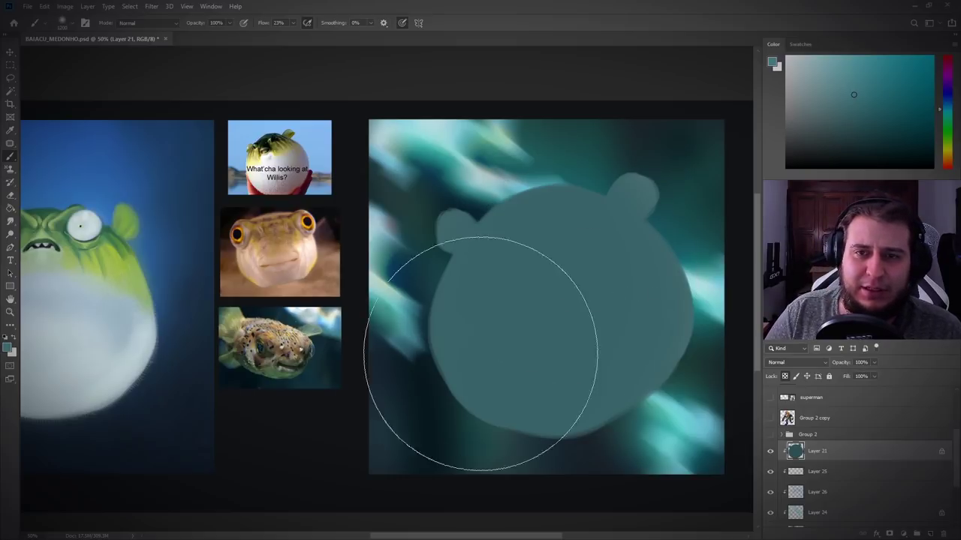
mouse_move(378, 391)
left_mouse_down()
mouse_move(653, 403)
mouse_move(390, 393)
left_mouse_up()
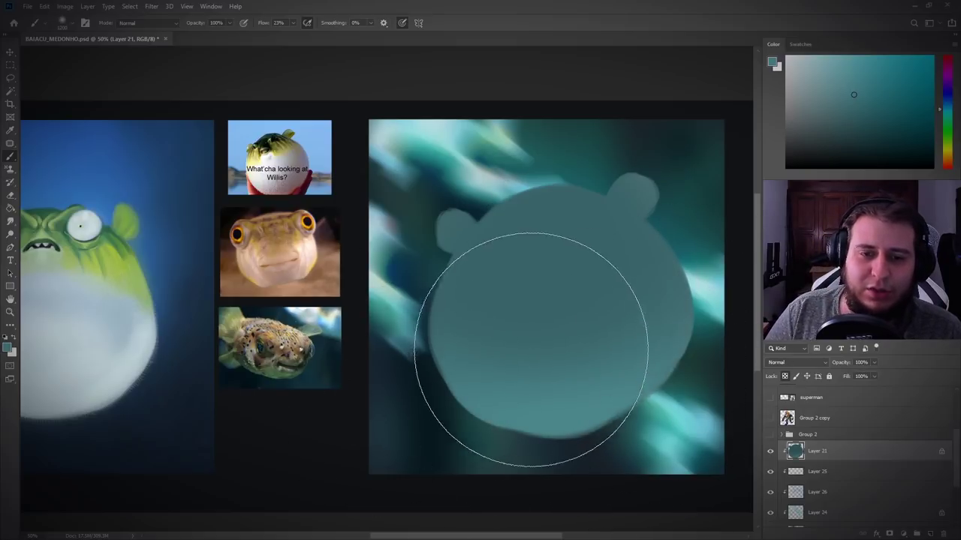
key("[")
key("[")
key("[")
key("[")
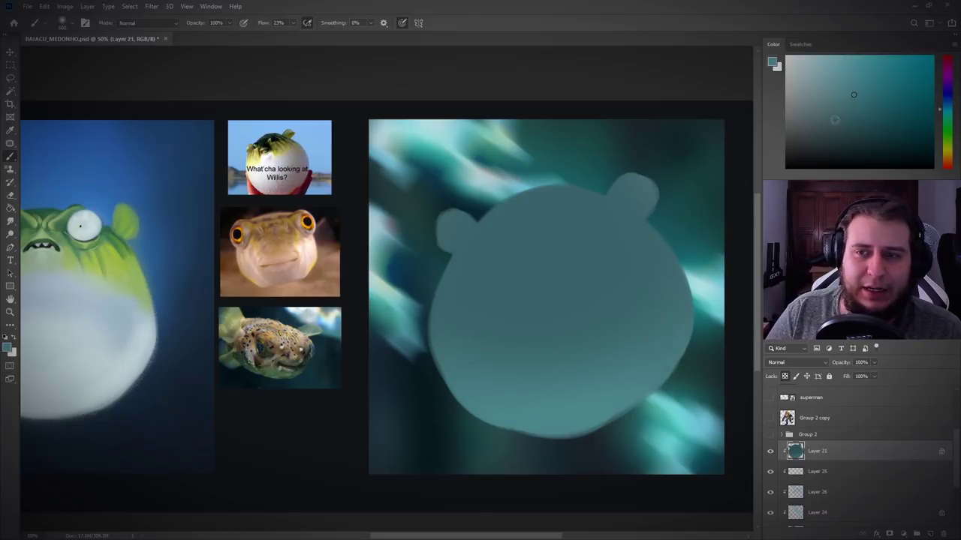
left_click(862, 93)
mouse_move(424, 342)
left_mouse_down()
mouse_move(662, 388)
mouse_move(506, 433)
mouse_move(440, 393)
mouse_move(553, 390)
left_mouse_up()
left_click(519, 404, "alt")
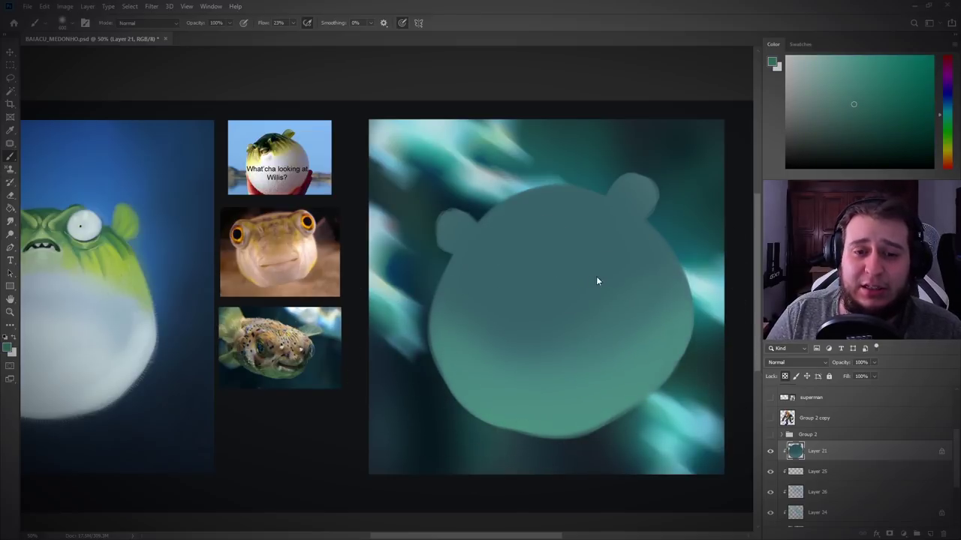
Step: Darken both fins with teal sampled from the artwork and paint curved ray stripes on them with a flat brush
left_click(431, 218, "alt")
mouse_move(446, 208)
left_mouse_down()
mouse_move(455, 229)
mouse_move(453, 219)
left_mouse_up()
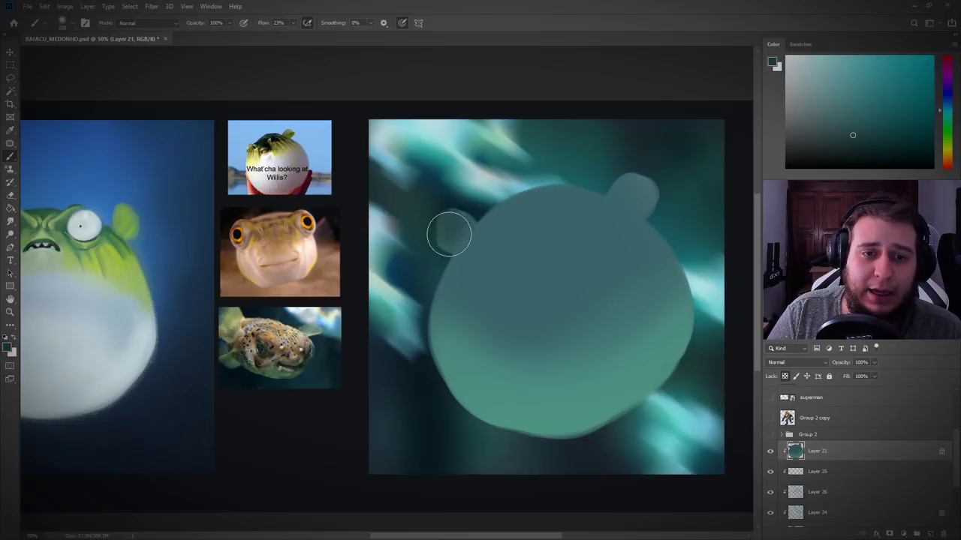
left_click(644, 198, "alt")
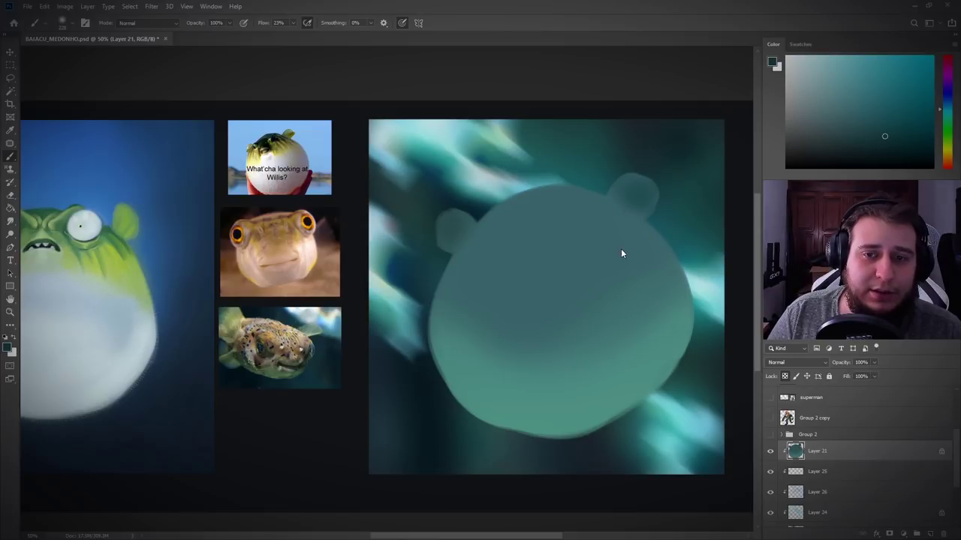
left_click(513, 357, "alt")
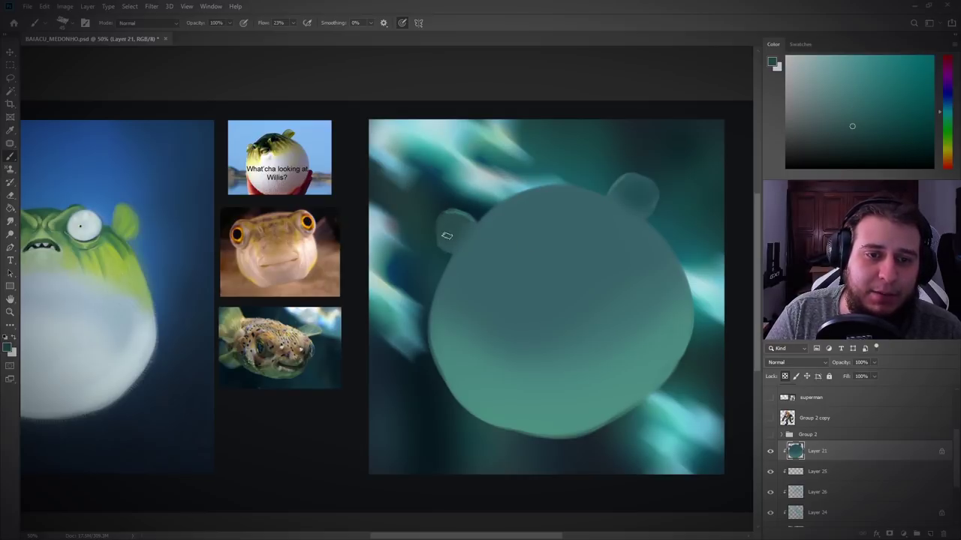
left_click(458, 341, "alt")
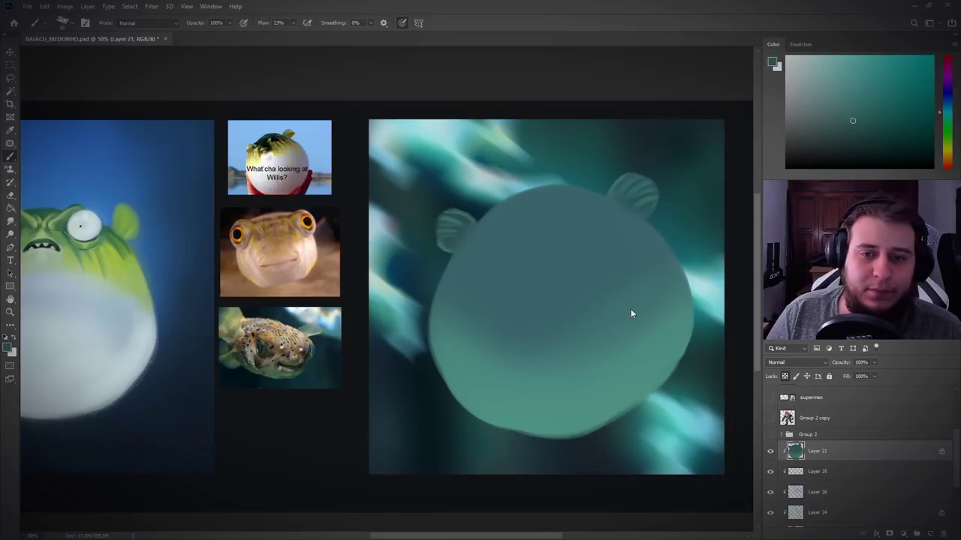
Step: Add a new layer above Layer 21, release Layer 21 from its clipping mask, and clip the new layer to it
left_click(929, 532)
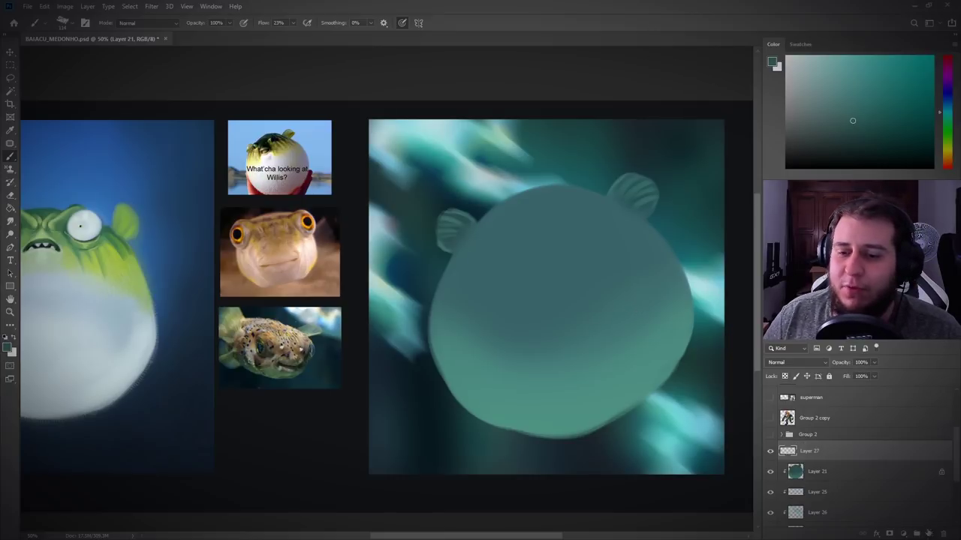
left_click(850, 462, "alt")
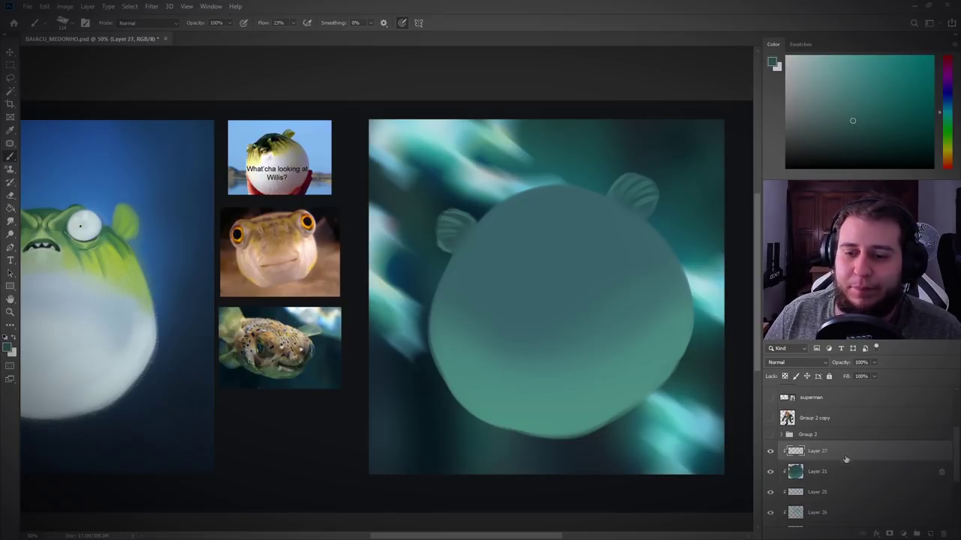
left_click(800, 471, "ctrl")
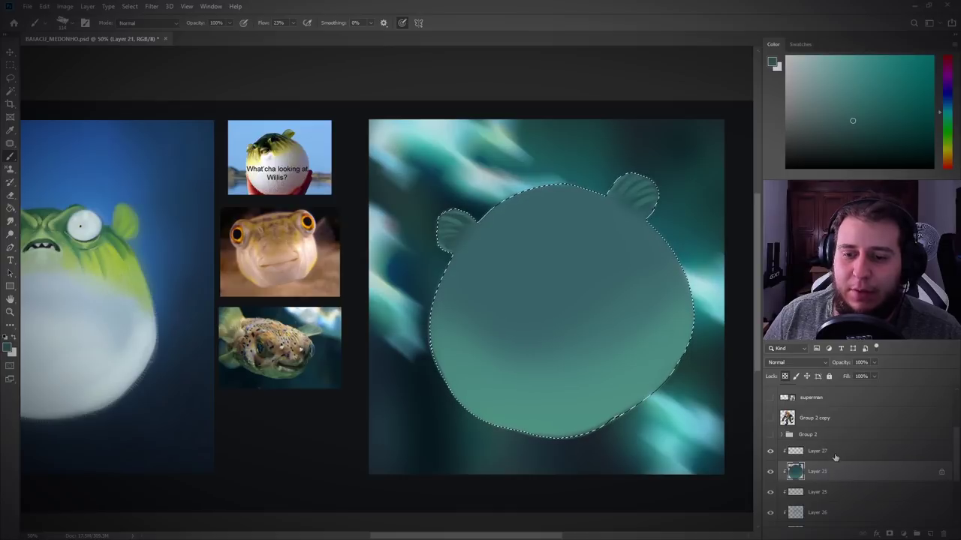
left_click(835, 456, "ctrl")
left_click_drag(835, 456, 832, 477)
left_click(835, 452)
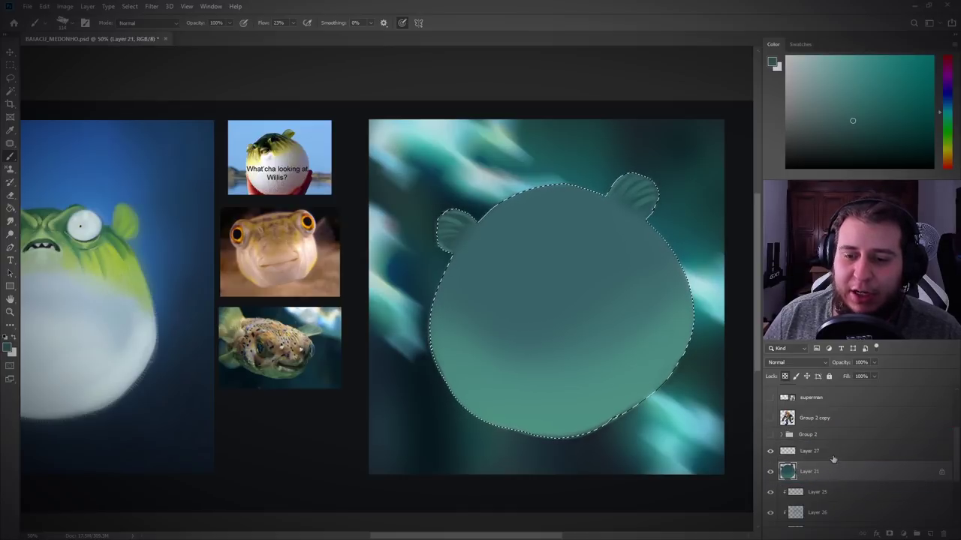
left_click(834, 461, "alt")
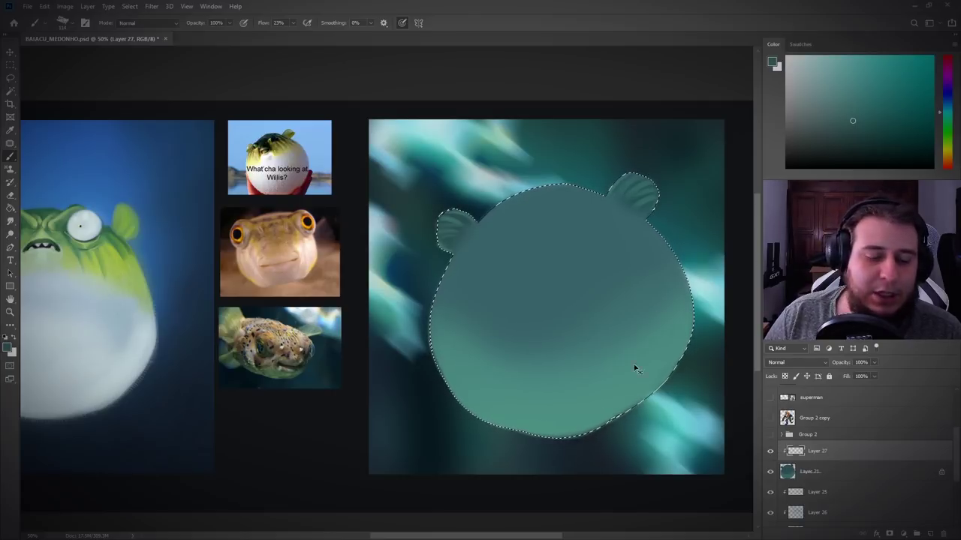
key("ctrl+d")
Step: Set Layer 27 to Multiply and paint a dark green cap across the top of the fish's body
left_click(945, 122)
left_click(876, 95)
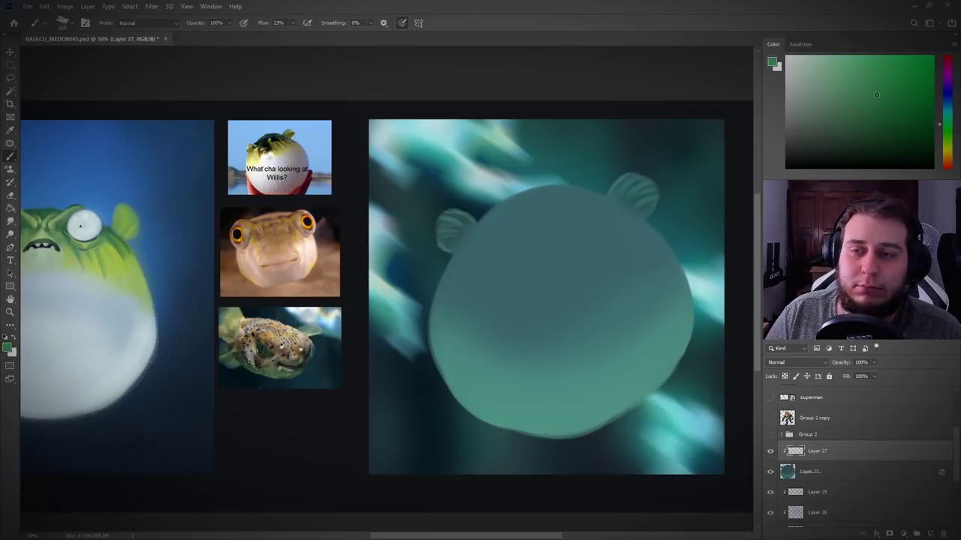
left_click(780, 362)
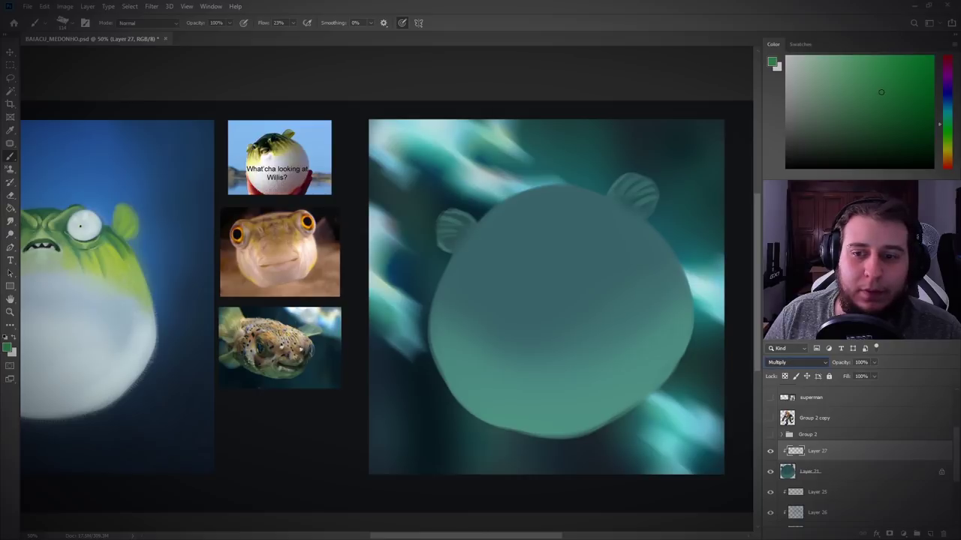
left_click(781, 403)
left_click_drag(883, 107, 886, 121)
mouse_move(518, 204)
left_mouse_down()
mouse_move(521, 225)
mouse_move(501, 238)
left_mouse_up()
left_click(919, 110)
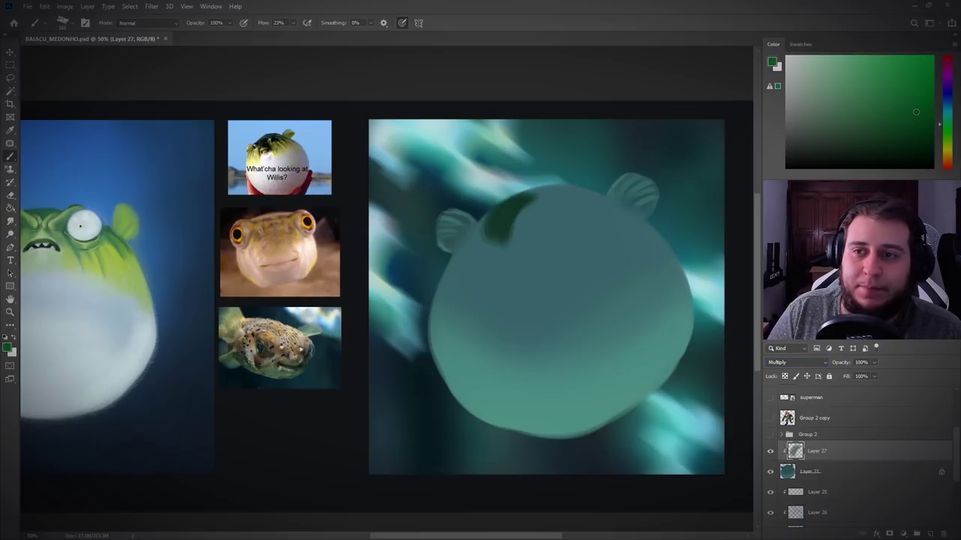
mouse_move(518, 199)
left_mouse_down()
mouse_move(500, 229)
mouse_move(515, 247)
left_mouse_up()
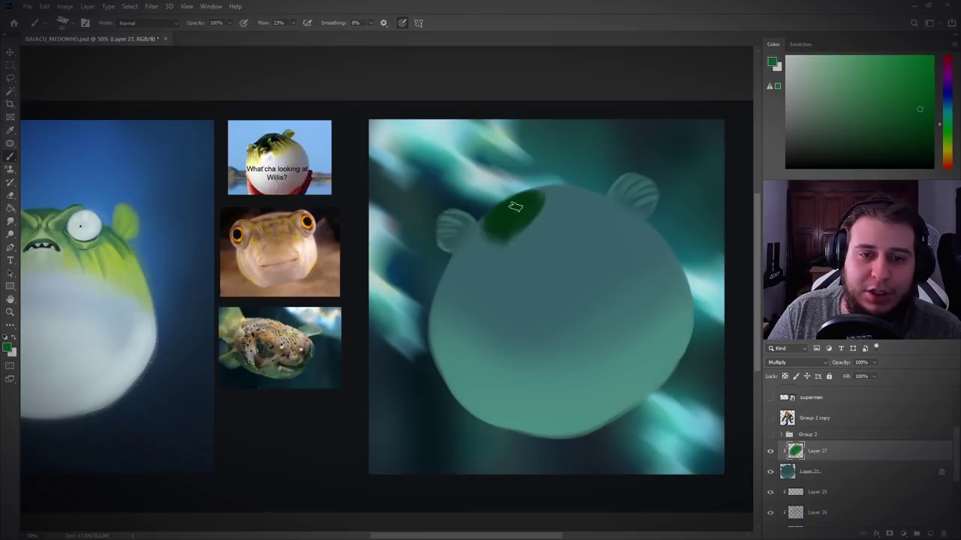
left_click_drag(515, 213, 535, 198)
mouse_move(490, 233)
left_mouse_down()
mouse_move(494, 255)
mouse_move(540, 201)
mouse_move(528, 192)
mouse_move(451, 267)
mouse_move(476, 243)
mouse_move(471, 278)
mouse_move(542, 226)
mouse_move(572, 183)
mouse_move(616, 200)
mouse_move(641, 228)
mouse_move(608, 218)
mouse_move(660, 237)
left_mouse_up()
Step: Blend the cap's lower edge into the body with a soft brush in medium green, undoing the last stroke
left_click(879, 135)
left_click(884, 102)
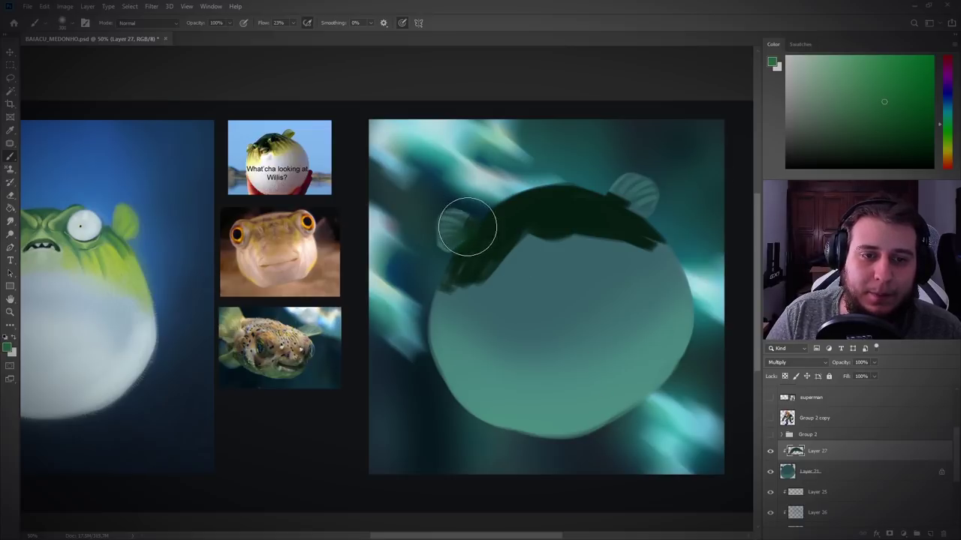
left_click(869, 81)
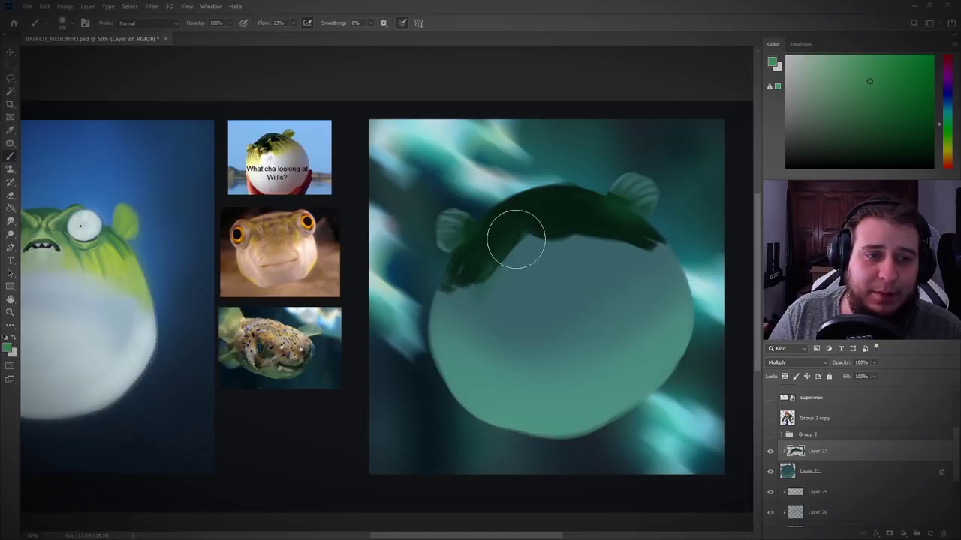
mouse_move(580, 277)
left_mouse_down()
mouse_move(471, 265)
mouse_move(443, 298)
mouse_move(576, 230)
mouse_move(562, 251)
mouse_move(662, 248)
mouse_move(540, 242)
left_mouse_up()
left_click(549, 235, "alt")
mouse_move(465, 285)
left_mouse_down()
mouse_move(538, 241)
mouse_move(582, 252)
left_mouse_up()
key("ctrl+z")
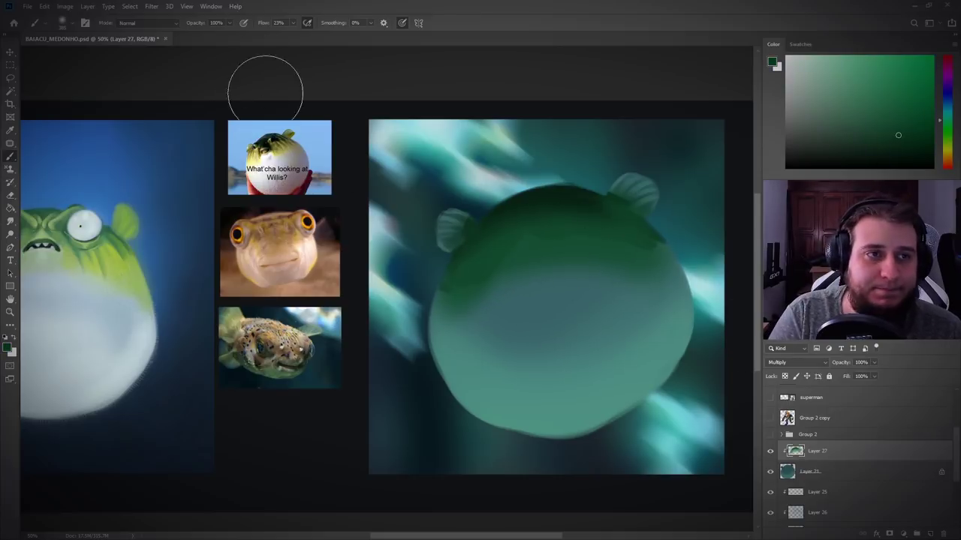
Step: Smooth the green cap with the brush at 10% flow and the Smudge tool, and erase green overspill from the fins
key("1")
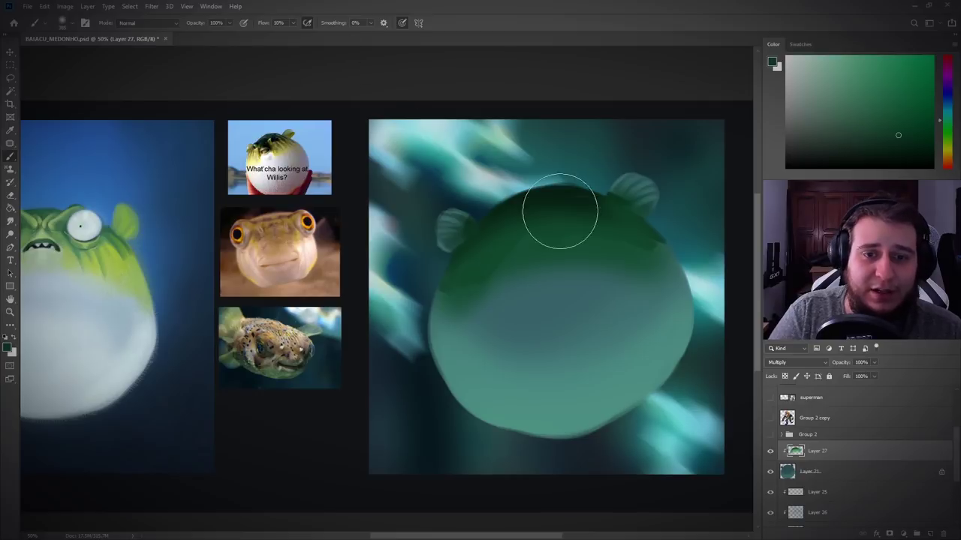
key("r")
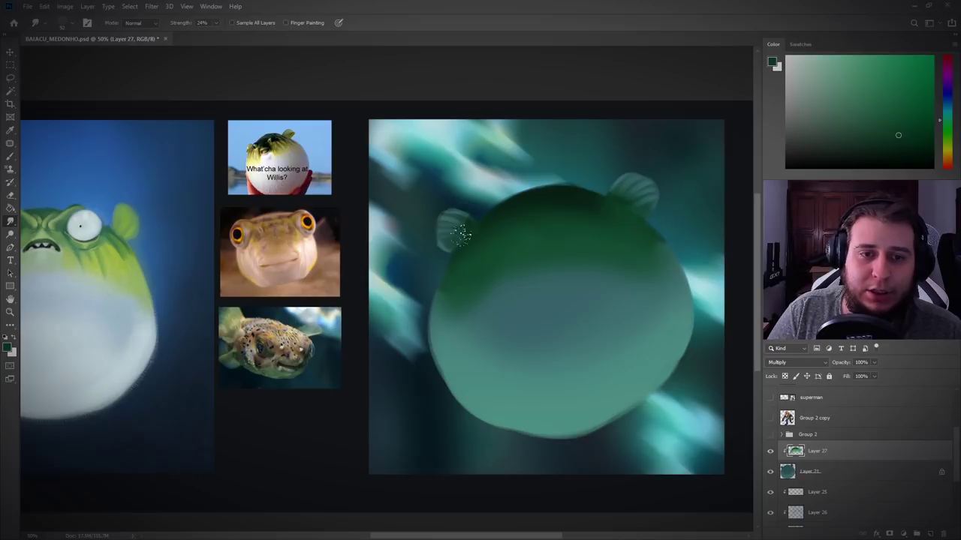
key("e")
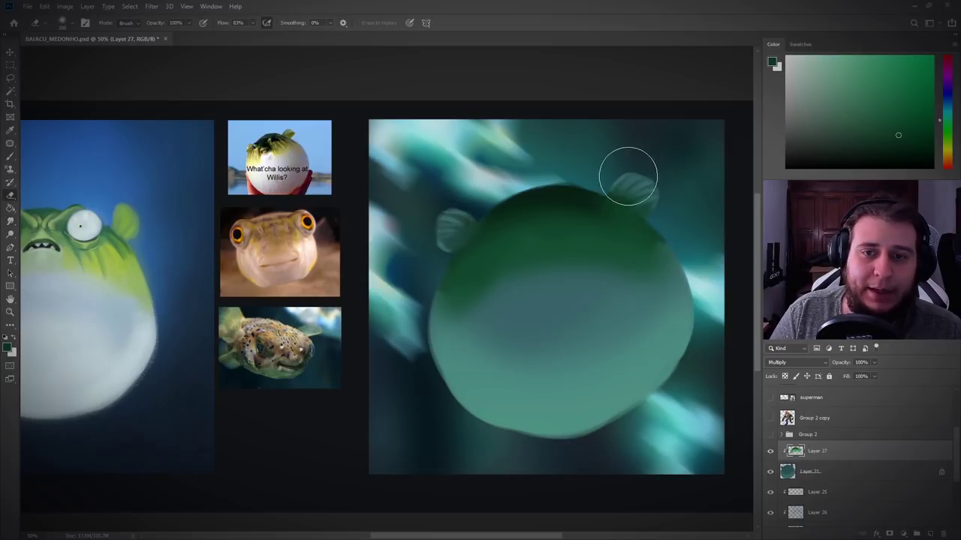
Step: Glaze a light green softly over the body's sides on Layer 27 and make Layer 21 active
left_click(864, 55)
key("b")
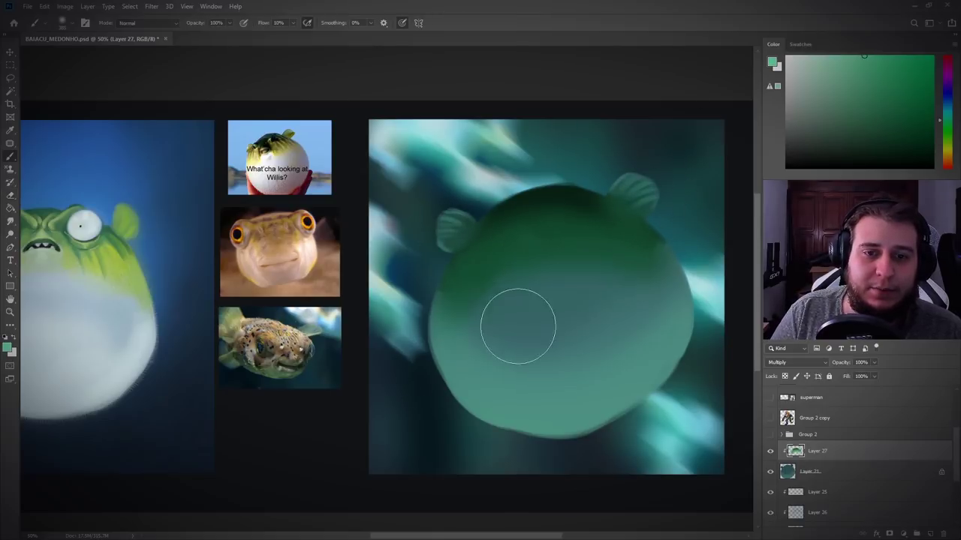
left_click(811, 471)
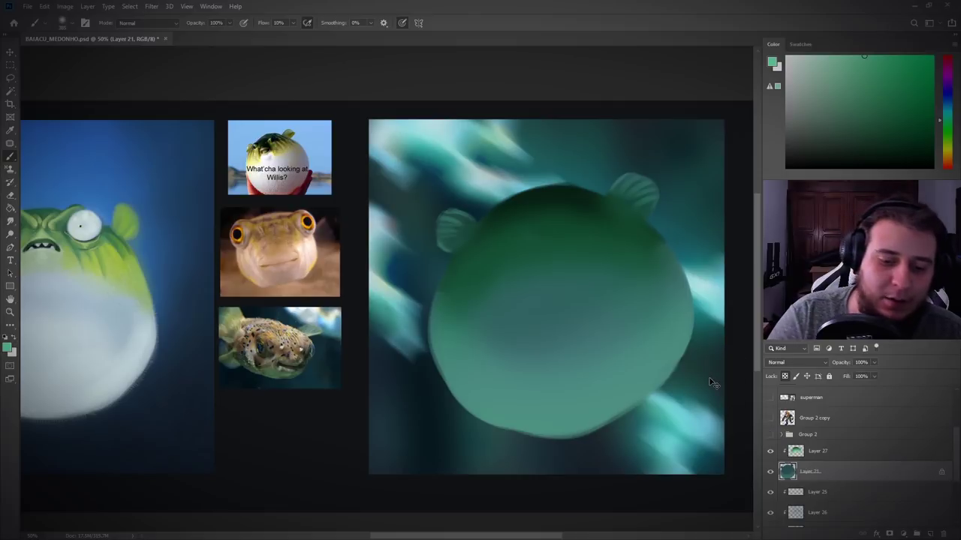
Step: Adjust the colour of the fish's body on Layer 21 with Hue/Saturation
key("ctrl+u")
left_click_drag(835, 340, 823, 340)
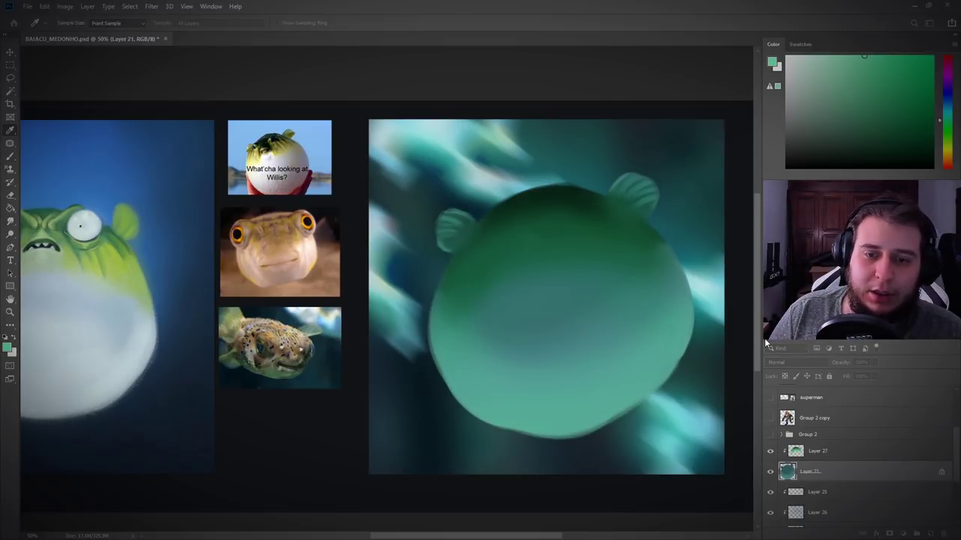
key("b")
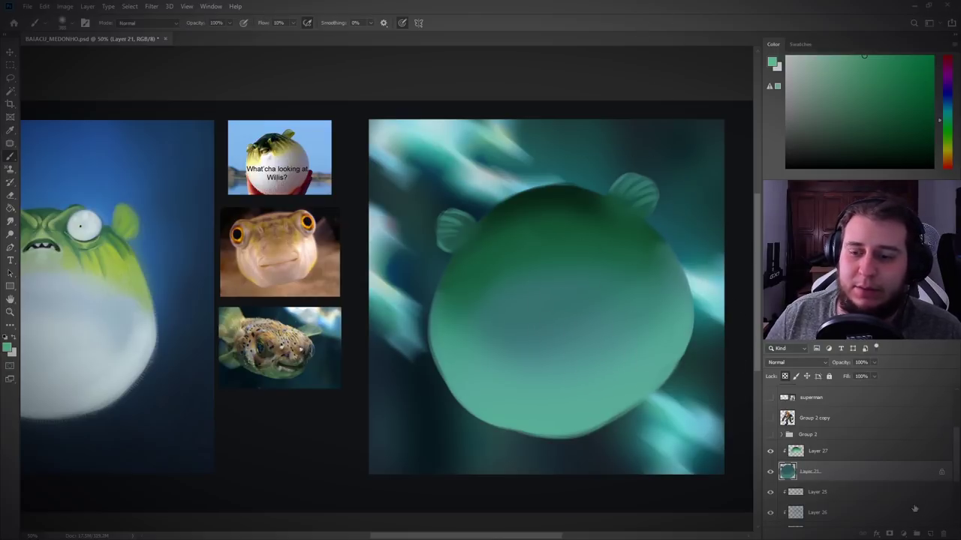
Step: Add a clipped layer above Layer 21 and softly shade the middle of the body with sampled teal greens
left_click(929, 533)
left_click(575, 382, "alt")
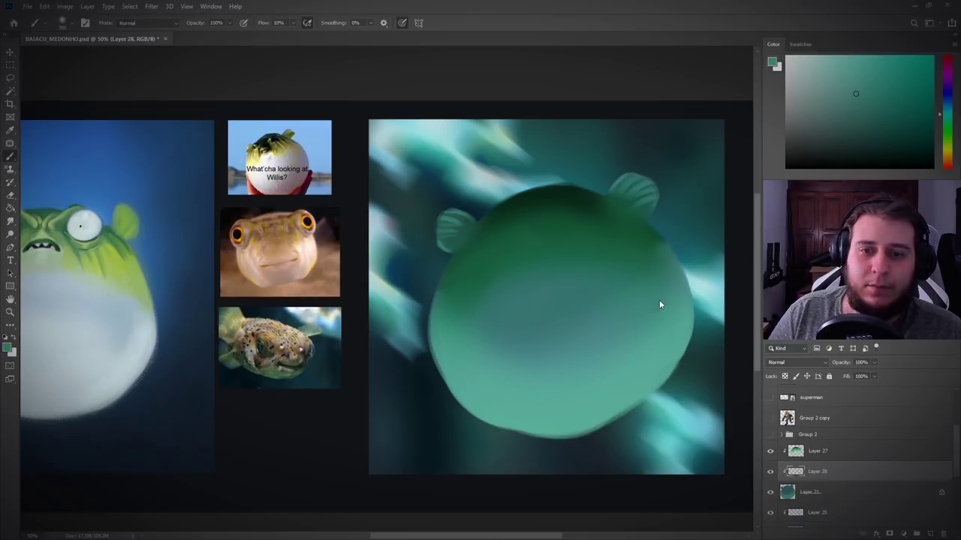
mouse_move(516, 321)
left_mouse_down()
mouse_move(522, 352)
mouse_move(571, 375)
mouse_move(491, 362)
left_mouse_up()
left_click(536, 287, "alt")
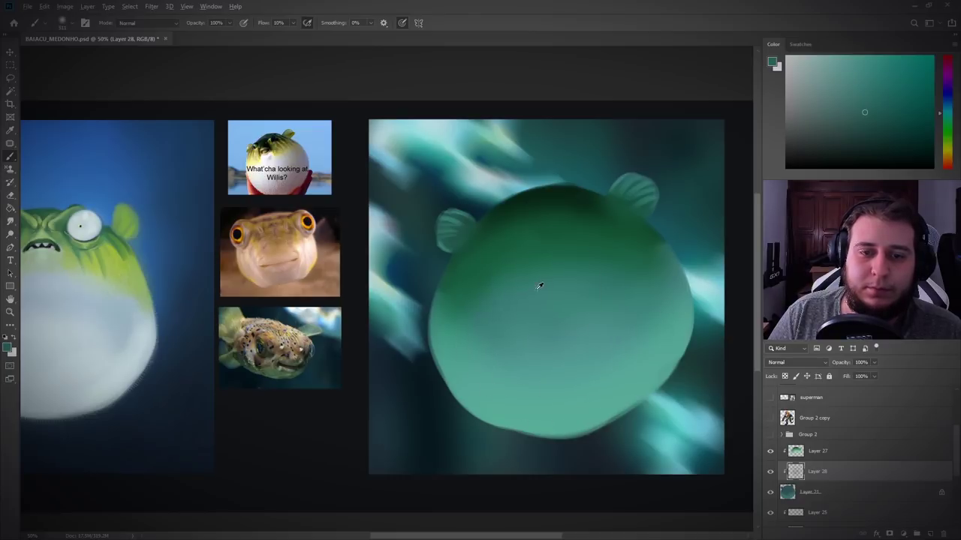
mouse_move(614, 283)
left_mouse_down()
mouse_move(534, 263)
mouse_move(609, 378)
mouse_move(600, 262)
mouse_move(507, 284)
mouse_move(631, 294)
left_mouse_up()
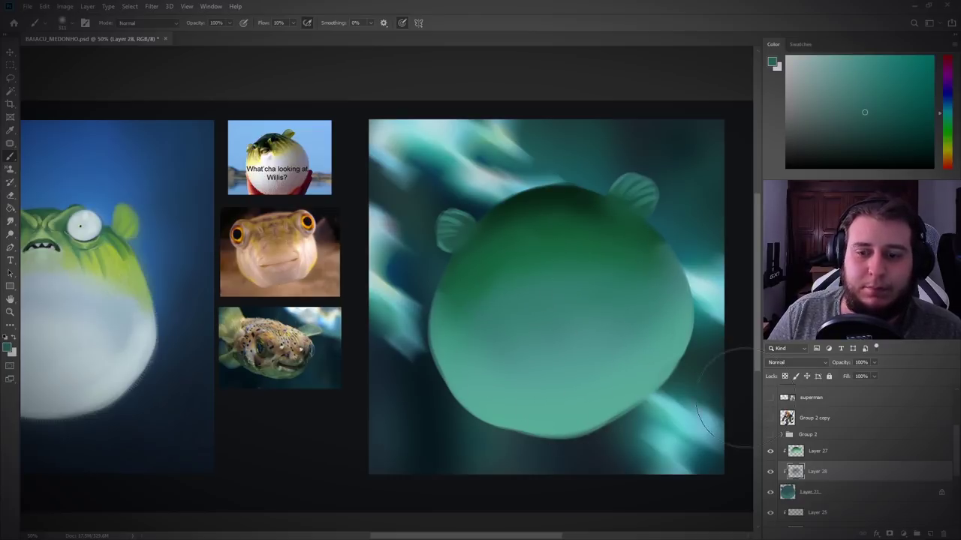
Step: Add a layer above Layer 27 and rough in a dark green patch for the eye under the larger fin, switching to a textured brush
left_click(929, 534)
left_click_drag(849, 471, 848, 443)
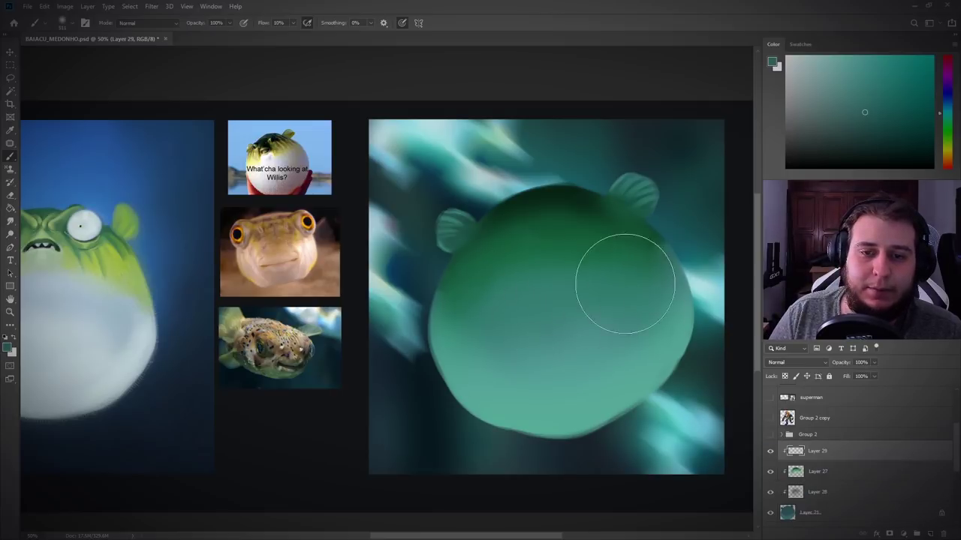
left_click_drag(651, 264, 610, 306)
right_click(609, 306)
left_click(614, 299)
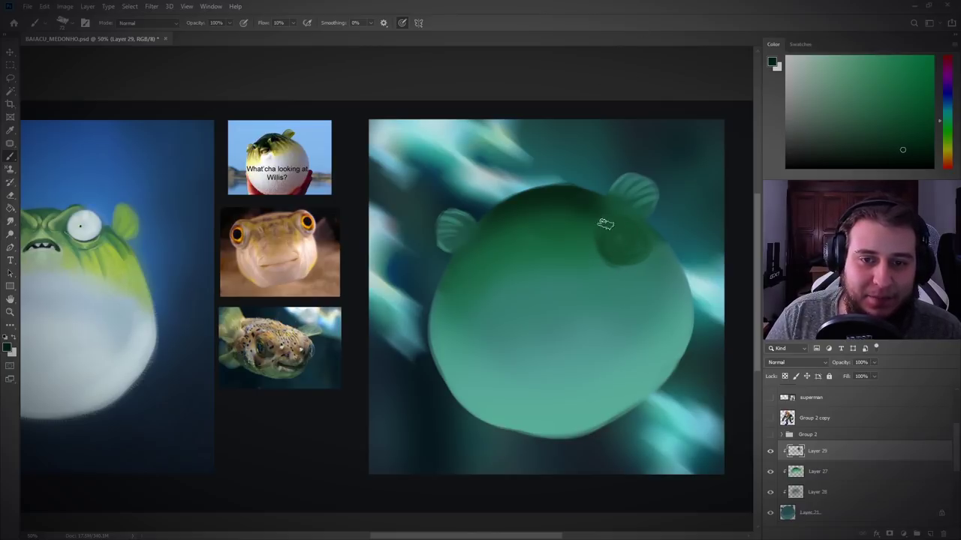
Step: Paint dark green ring-shaped eye sockets beneath both fins on Layer 29 and release the layer from its clipping
left_click_drag(605, 223, 635, 222)
left_click_drag(479, 250, 508, 251)
mouse_move(823, 473)
left_mouse_down()
mouse_move(829, 434)
mouse_move(825, 465)
left_mouse_up()
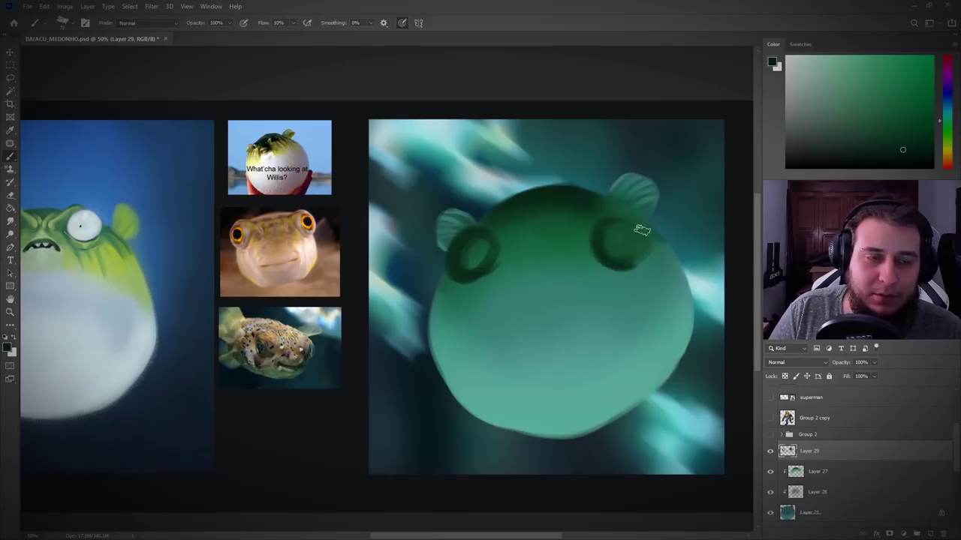
left_click_drag(641, 229, 630, 226)
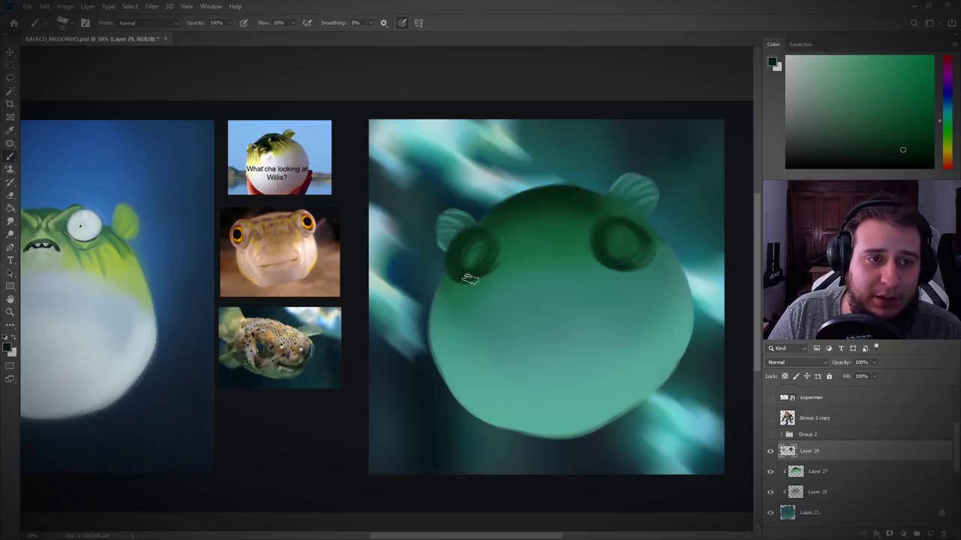
Step: Shade and soften both eye sockets with greens sampled from the surrounding skin, defining their rims and folds
left_click(492, 287, "alt")
left_click_drag(476, 277, 460, 277)
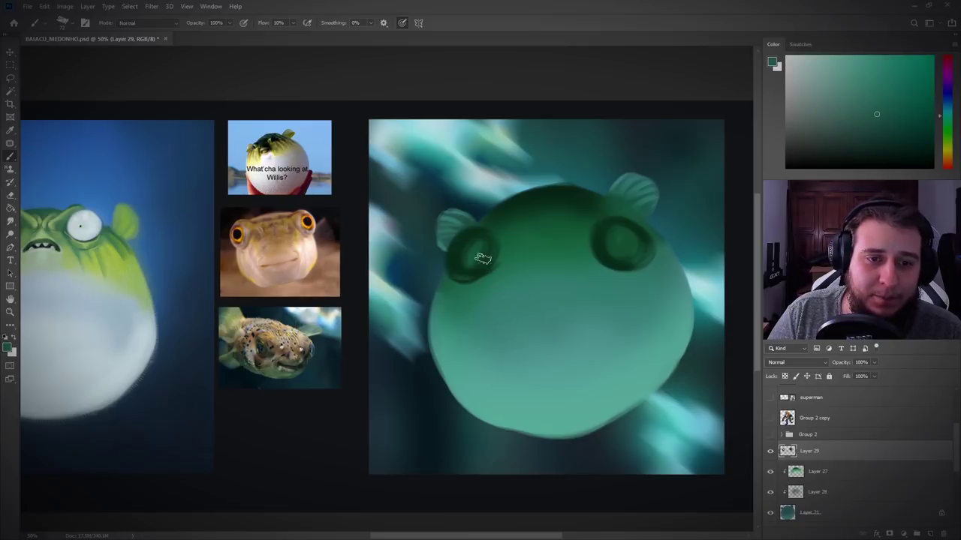
left_click(464, 276, "alt")
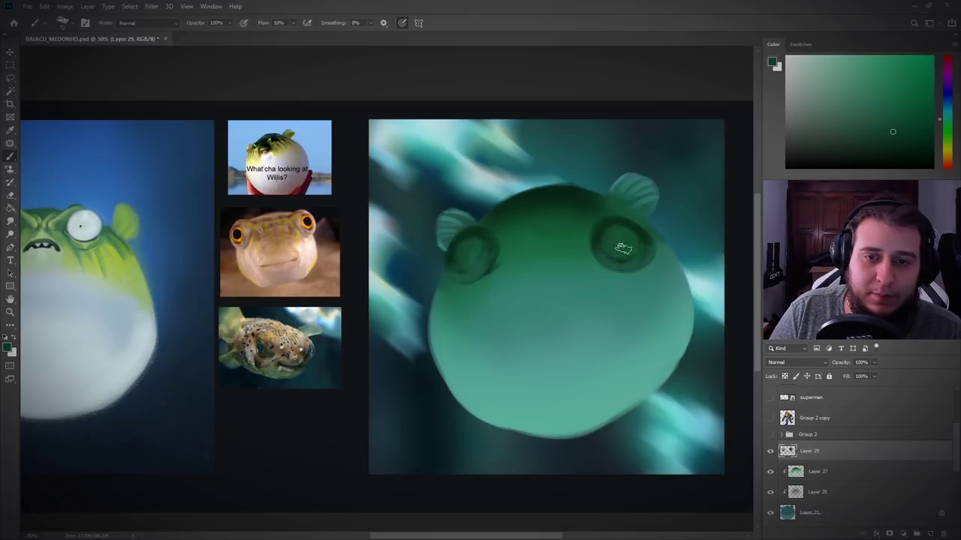
left_click(606, 222, "alt")
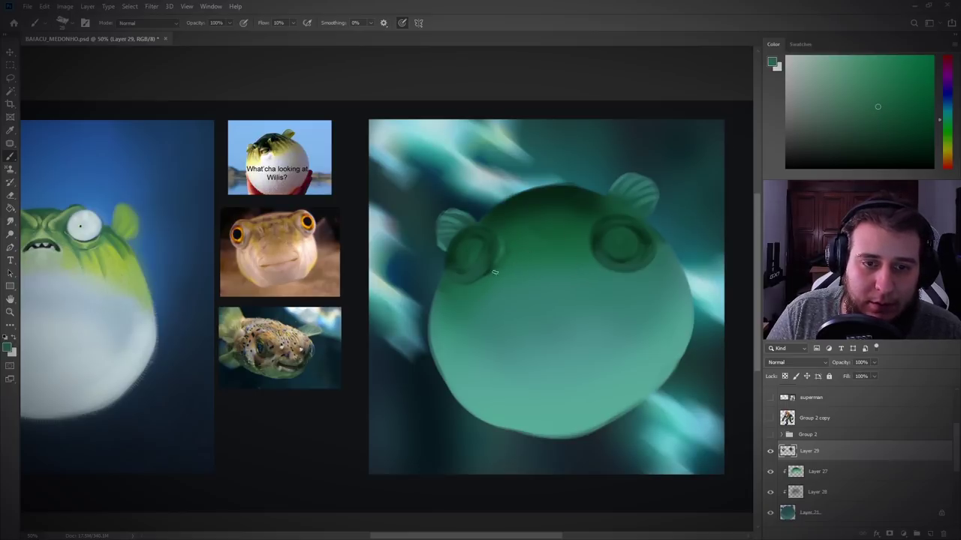
left_click(590, 246, "alt")
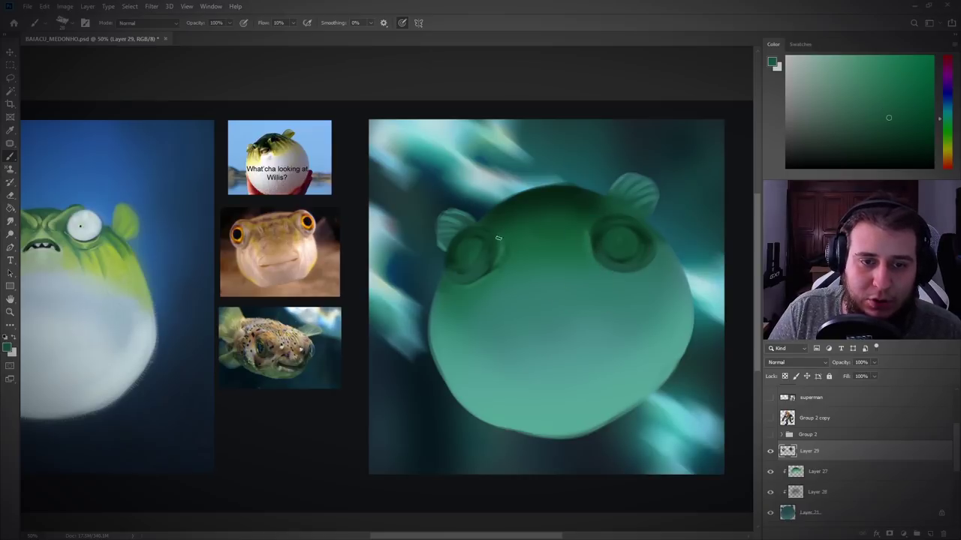
left_click(468, 284, "alt")
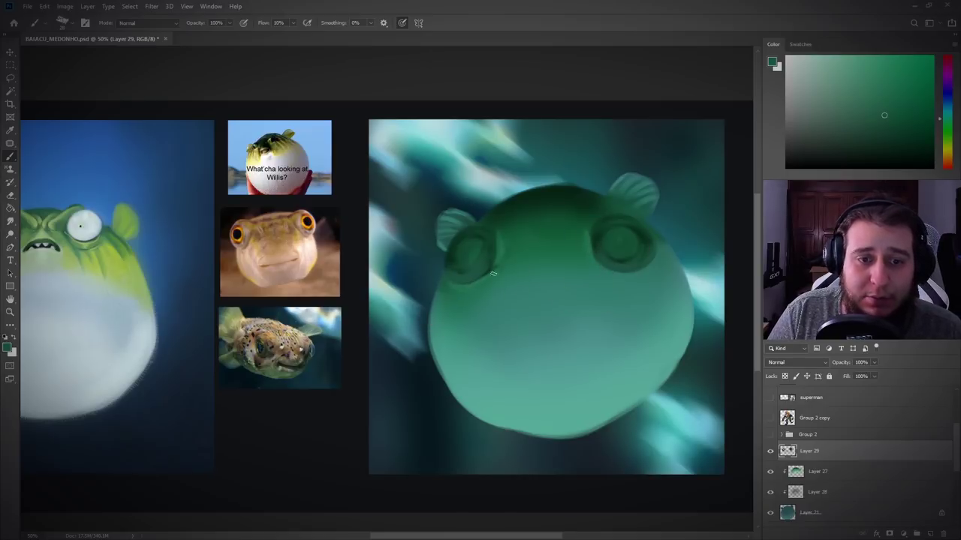
left_click(463, 283, "alt")
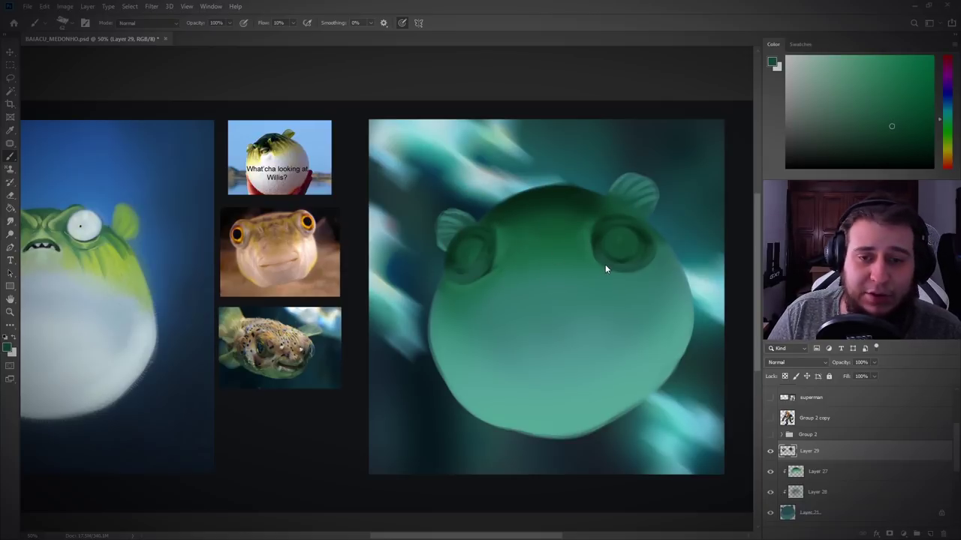
Step: Add a layer above Layer 29 and paint an orange crescent for the iris in the eye under the smaller fin
left_click_drag(947, 144, 940, 162)
left_click(934, 78)
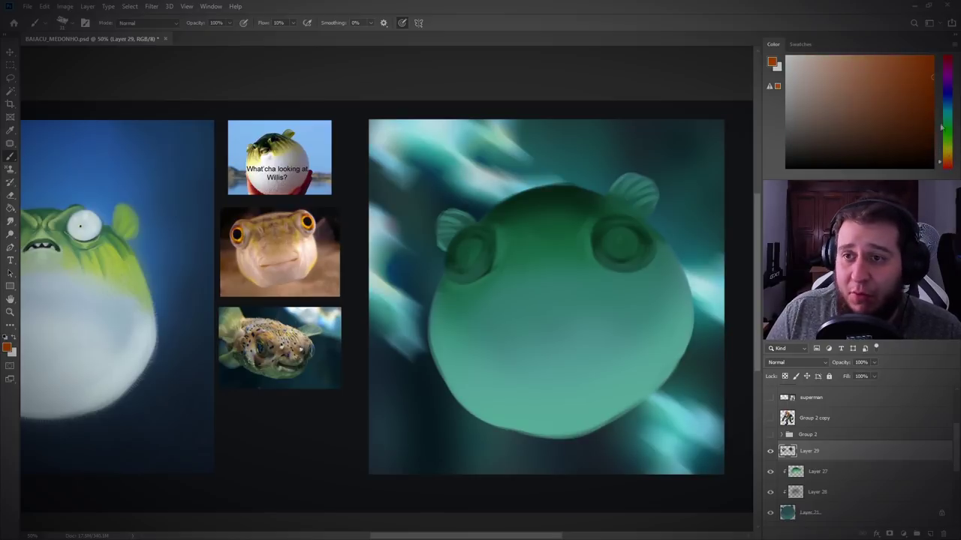
left_click(928, 533)
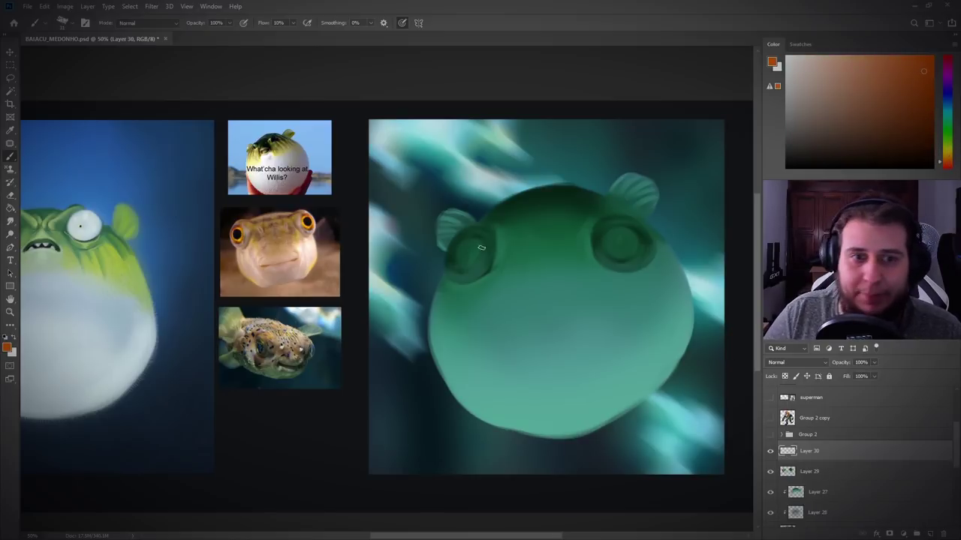
left_click_drag(473, 239, 459, 266)
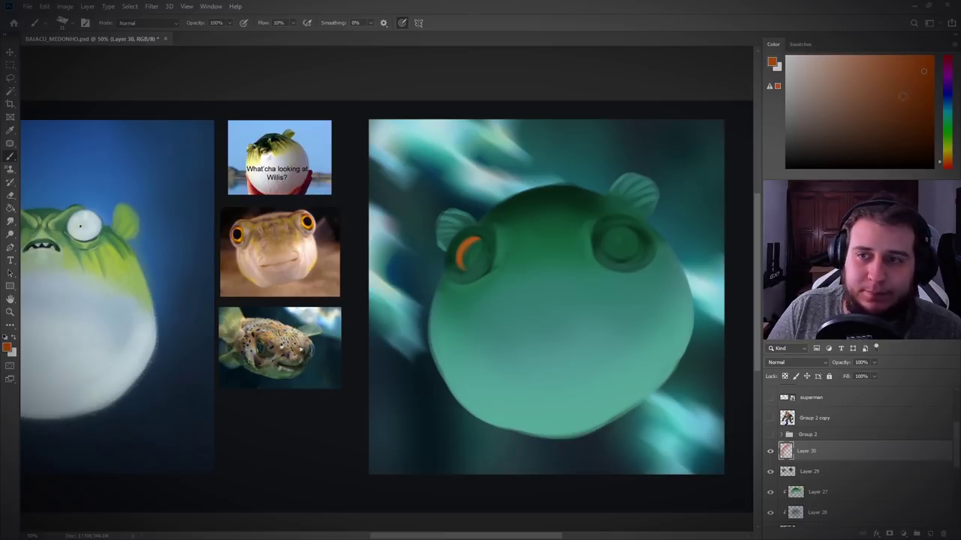
Step: Fill both irises with dark reddish brown on Layer 30 and clean up their edges with the Eraser
left_click(908, 84)
left_click(947, 170)
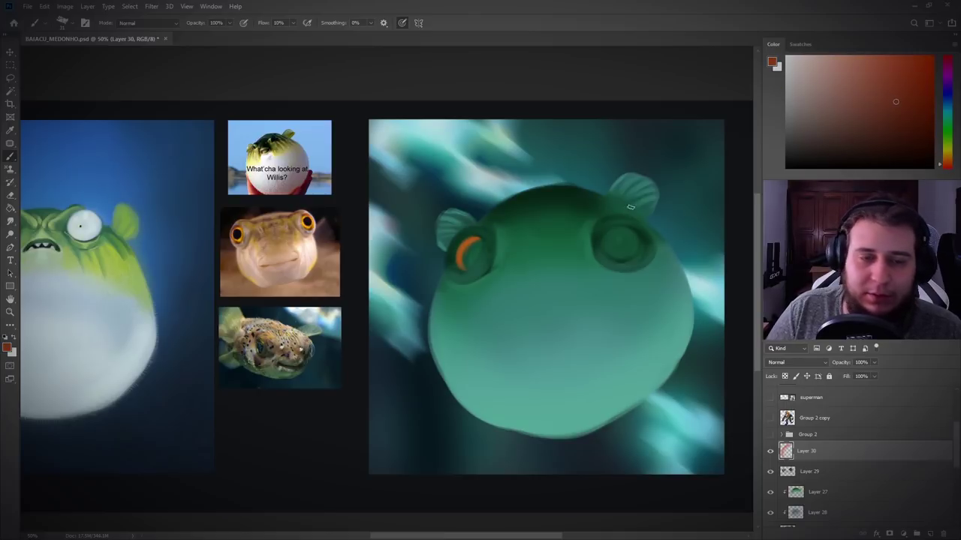
left_click_drag(478, 239, 461, 263)
left_click(903, 132)
left_click_drag(474, 241, 460, 268)
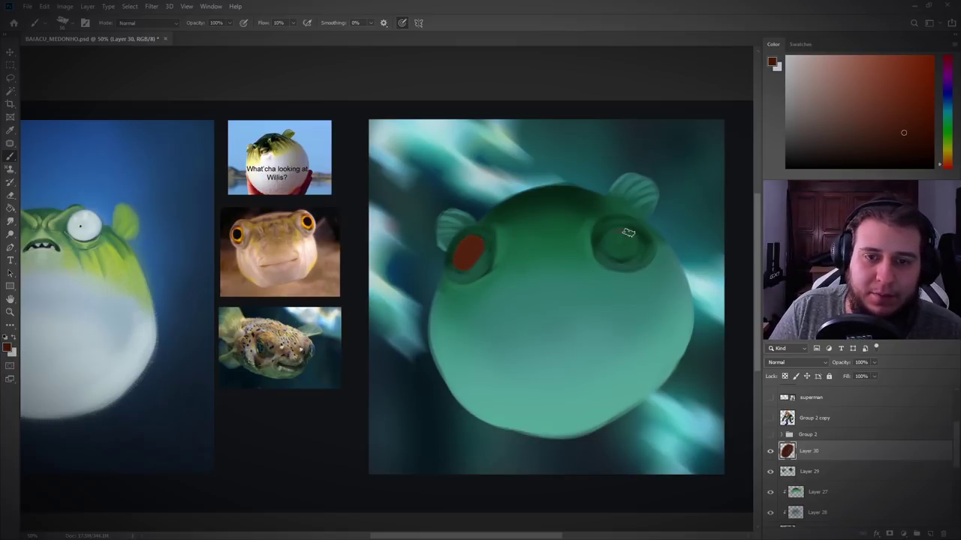
mouse_move(627, 234)
left_mouse_down()
mouse_move(613, 232)
mouse_move(622, 255)
mouse_move(613, 252)
mouse_move(629, 254)
left_mouse_up()
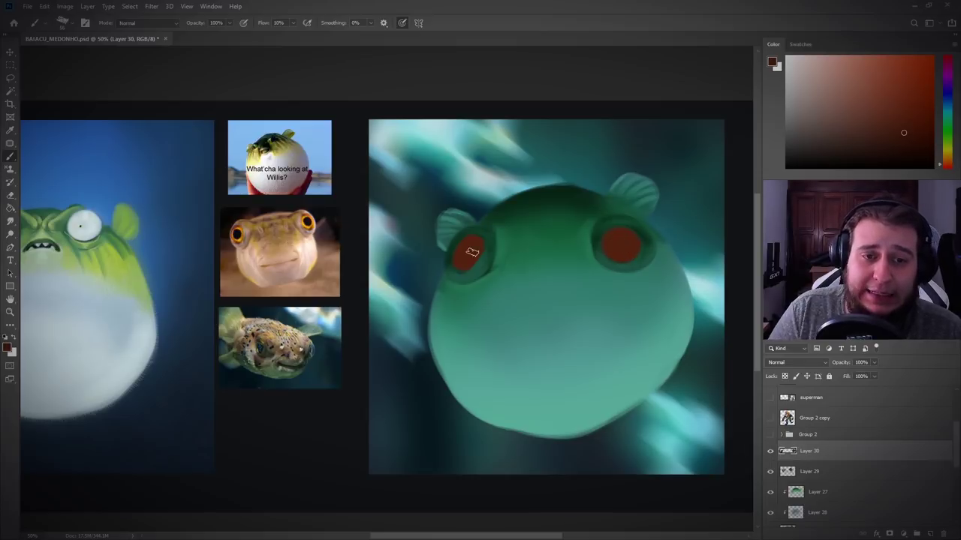
key("e")
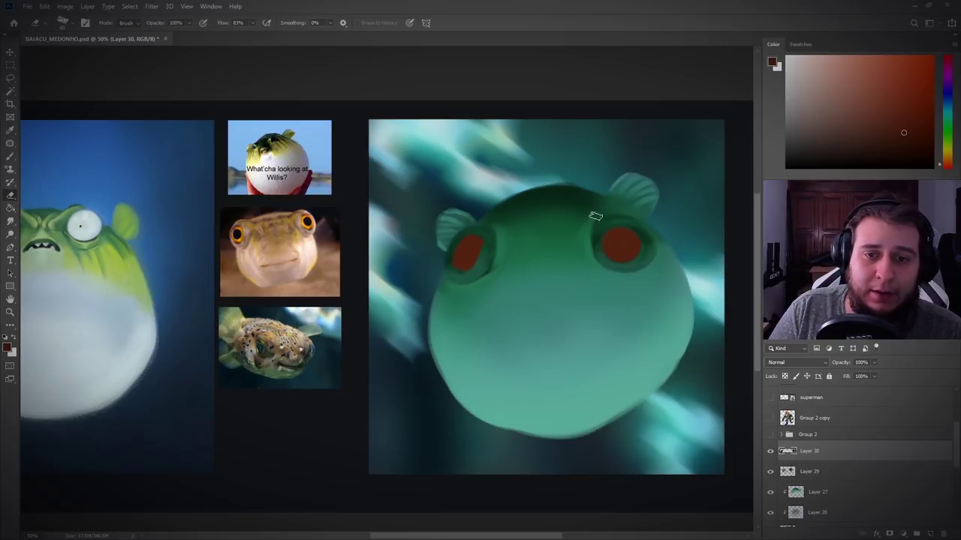
Step: Choose a golden yellow and lock the transparent pixels of Layer 30
left_click_drag(947, 165, 947, 156)
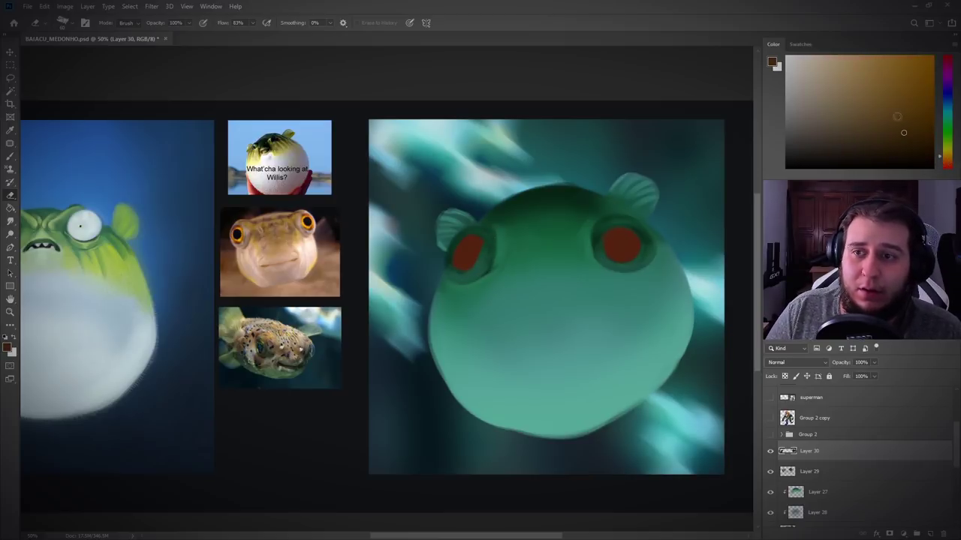
left_click(907, 65)
left_click(784, 377)
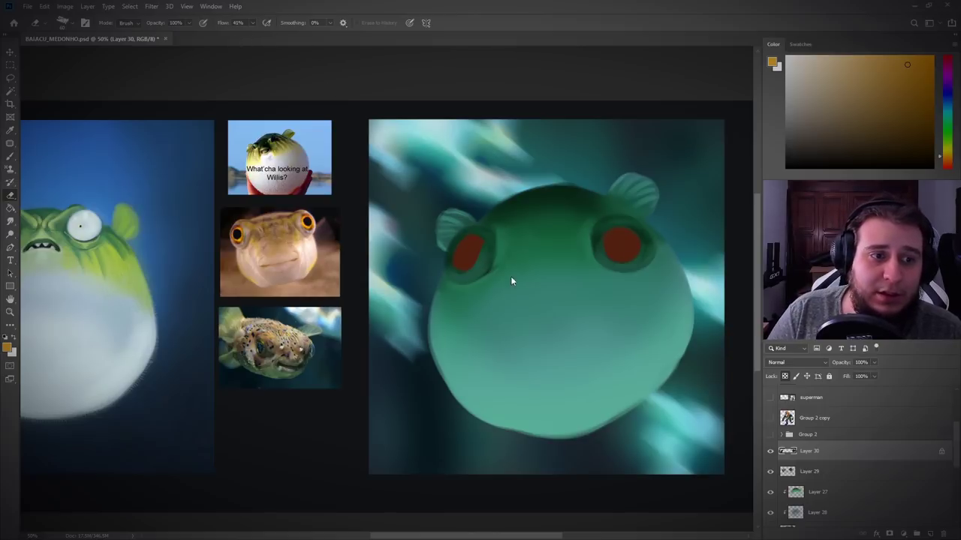
left_click_drag(473, 240, 462, 265)
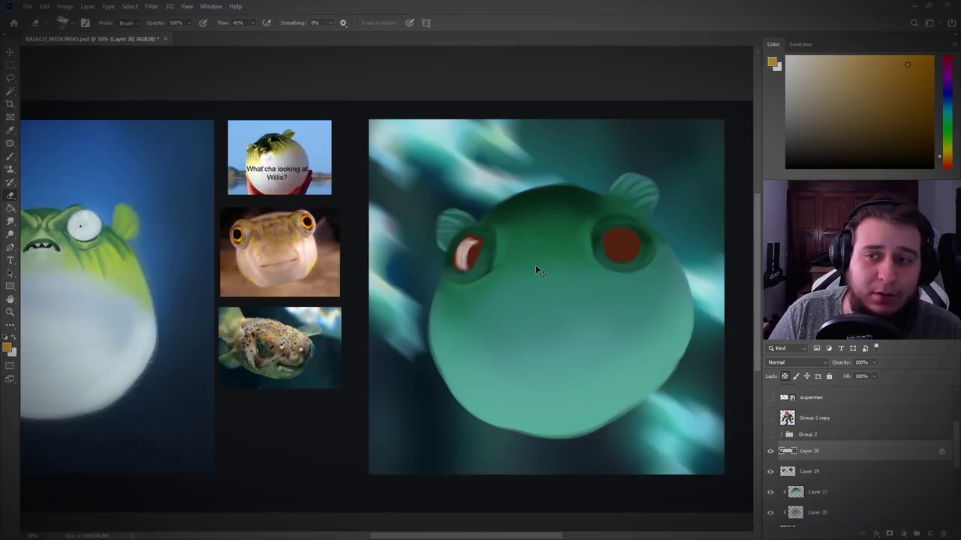
key("ctrl+z")
key("ctrl+z")
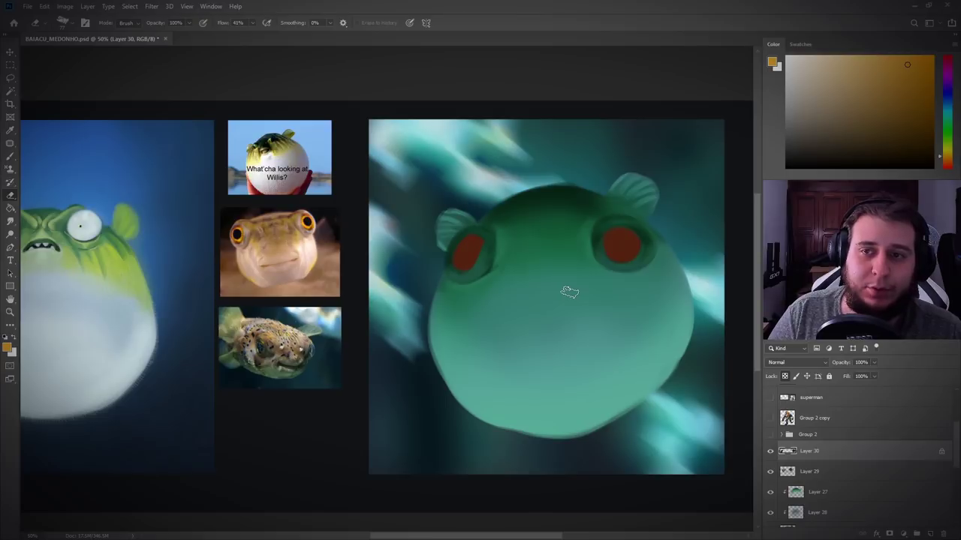
Step: Brush golden yellow over the centres of both irises, leaving darker rims, and deepen their edges with bright red
key("b")
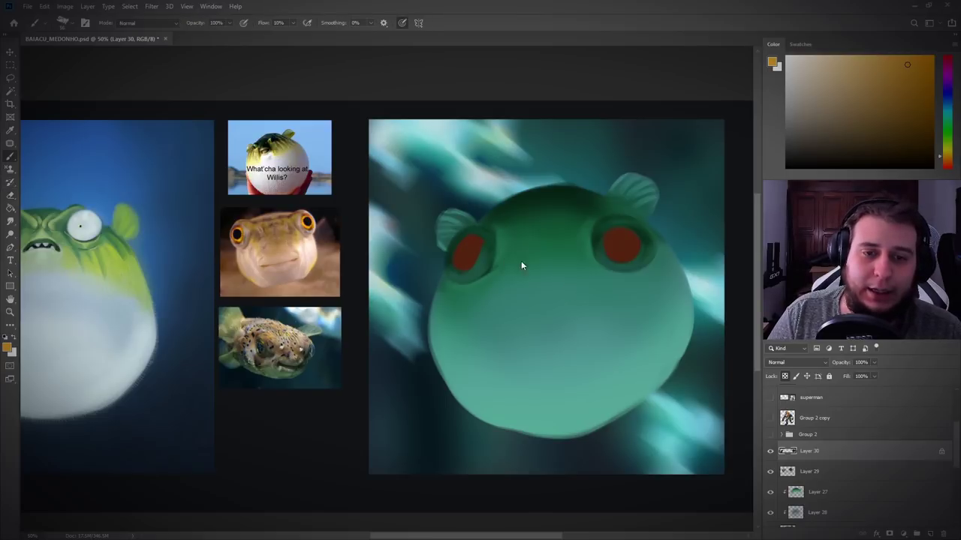
mouse_move(480, 242)
left_mouse_down()
mouse_move(465, 272)
mouse_move(472, 242)
left_mouse_up()
left_click(470, 244, "alt")
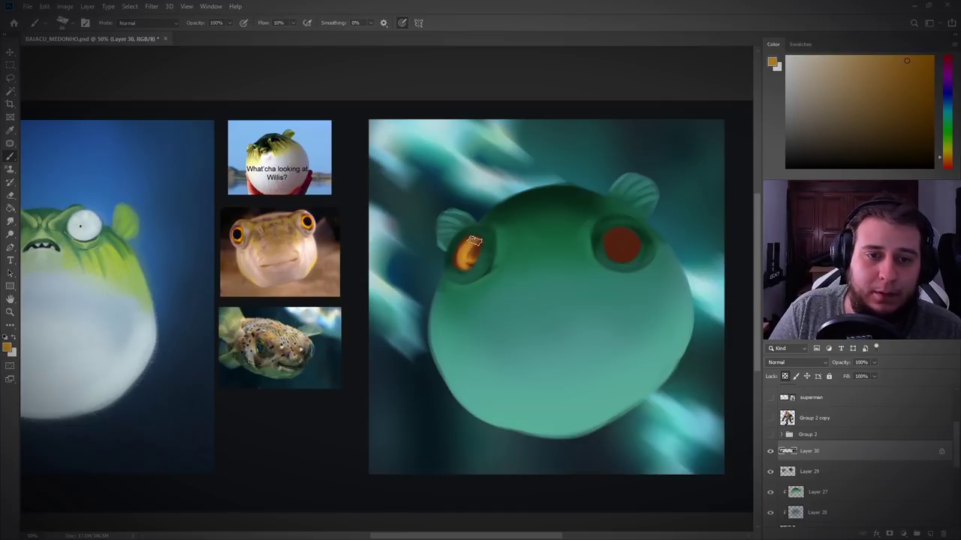
mouse_move(616, 236)
left_mouse_down()
mouse_move(626, 250)
mouse_move(628, 237)
mouse_move(612, 248)
mouse_move(644, 241)
left_mouse_up()
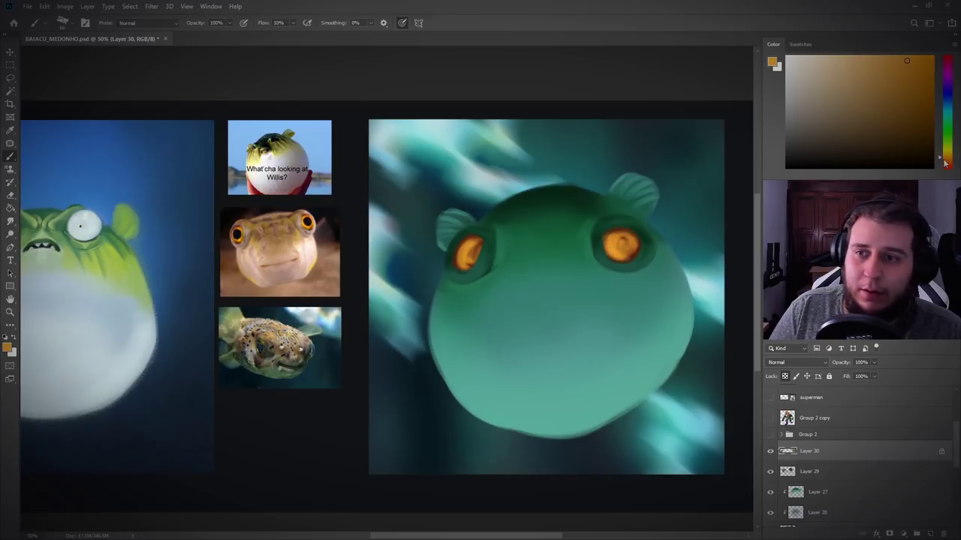
left_click(946, 165)
left_click(913, 75)
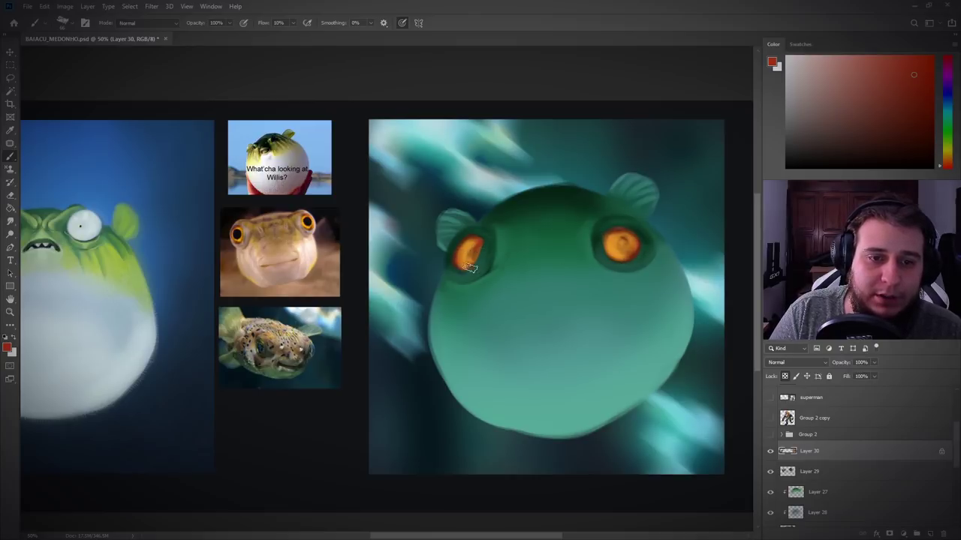
Step: Paint near-black blue pupils in both eyes on a new layer above Layer 30 with the brush at 84% flow
left_click(947, 88)
left_click_drag(915, 151, 928, 165)
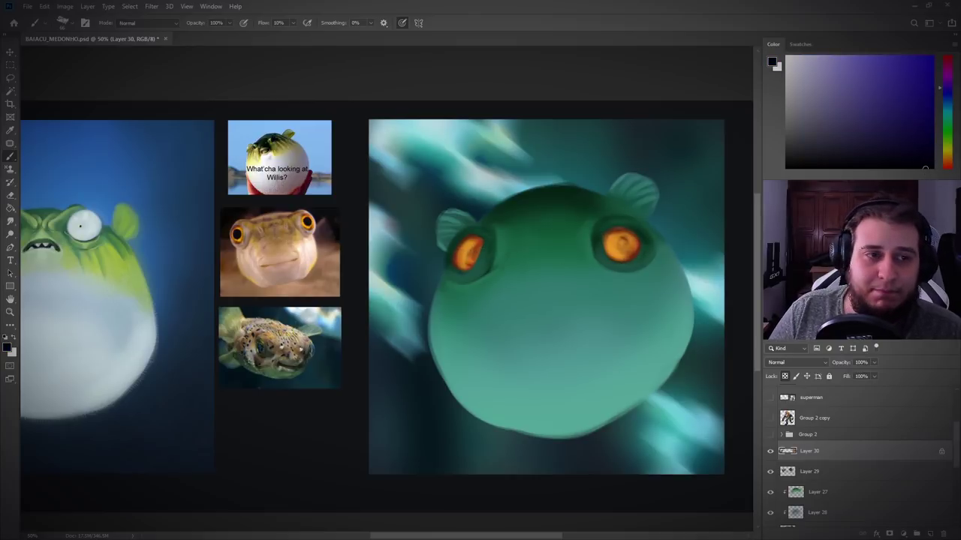
left_click(930, 533)
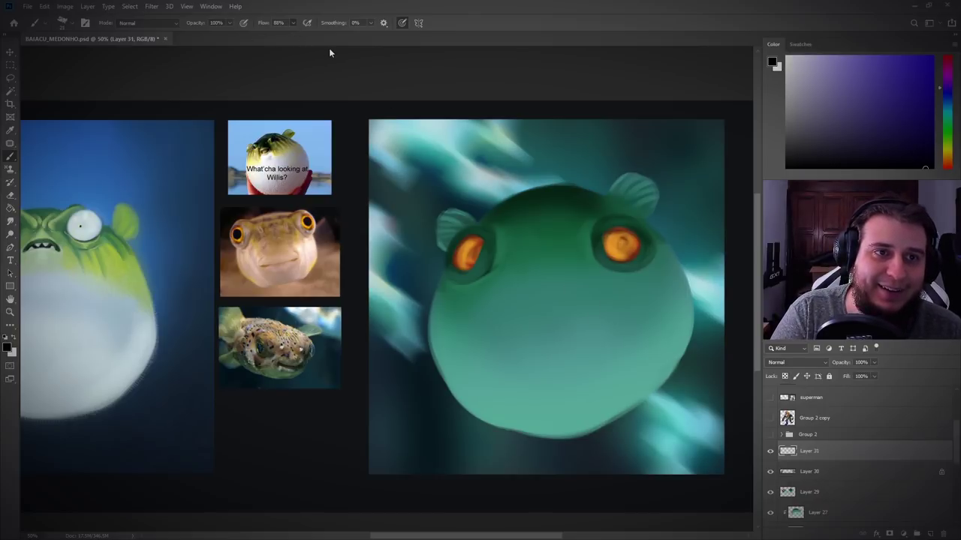
mouse_move(614, 243)
left_mouse_down()
mouse_move(625, 243)
mouse_move(618, 250)
left_mouse_up()
key("ctrl+z")
key("ctrl+z")
left_click(888, 148)
left_click(868, 158)
key("ctrl+z")
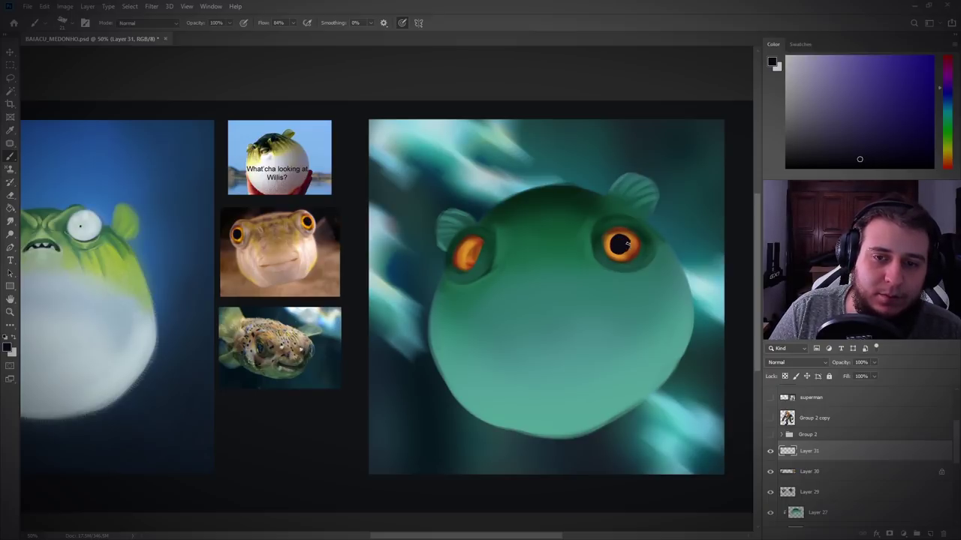
left_click_drag(473, 247, 467, 257)
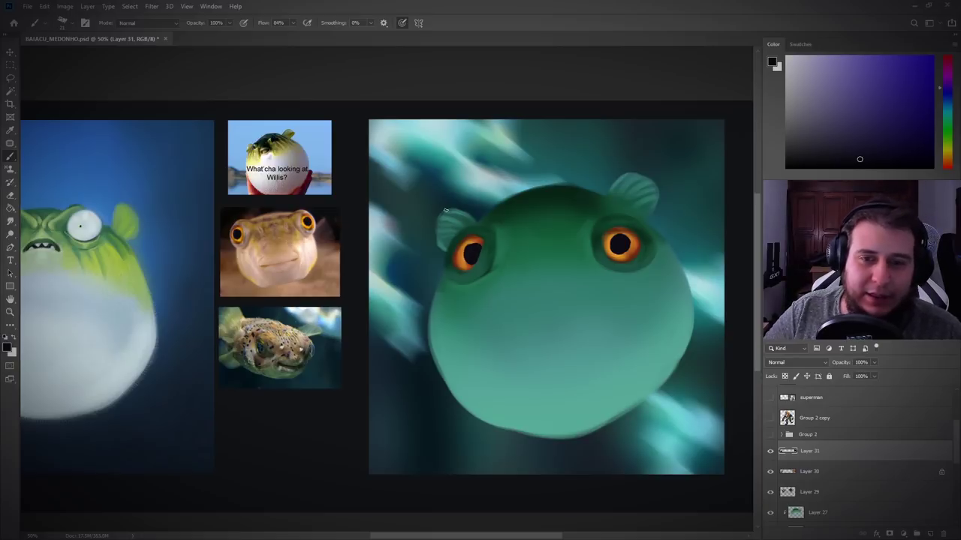
Step: Paint dark green shadows around the edges of both eyes on a new layer above Layer 31 with the brush at 52% flow
left_click(930, 532)
left_click_drag(289, 36, 267, 39)
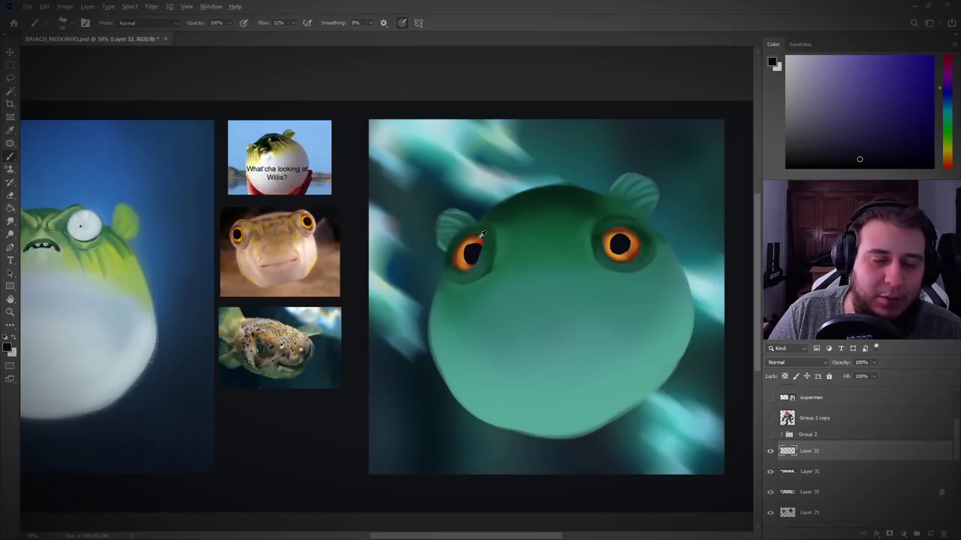
left_click(499, 215, "alt")
left_click_drag(902, 139, 914, 151)
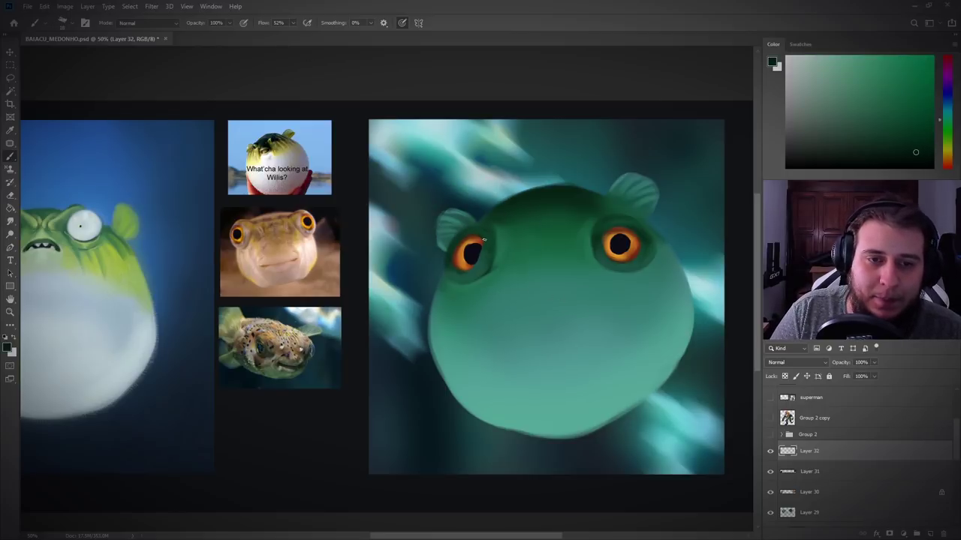
mouse_move(484, 240)
left_mouse_down()
mouse_move(467, 234)
mouse_move(455, 251)
left_mouse_up()
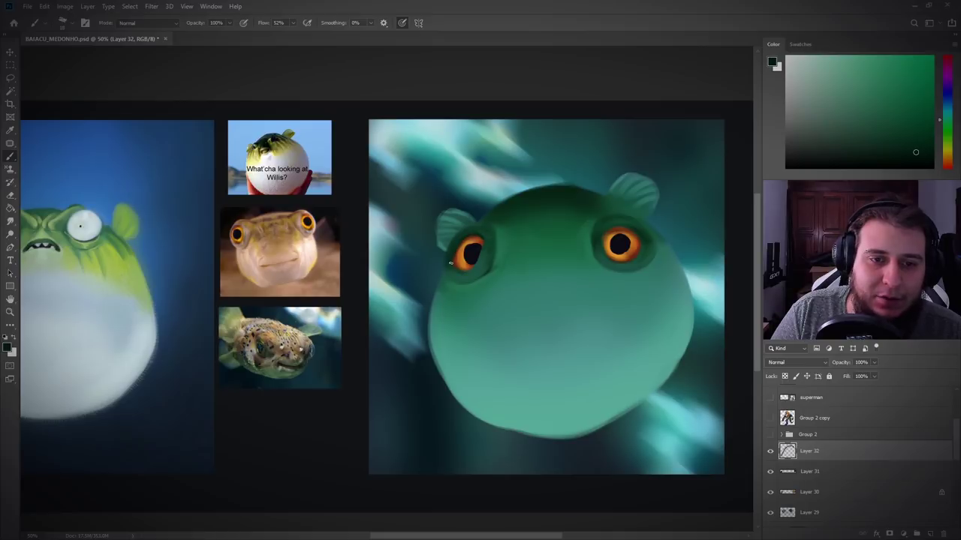
left_click_drag(913, 161, 909, 157)
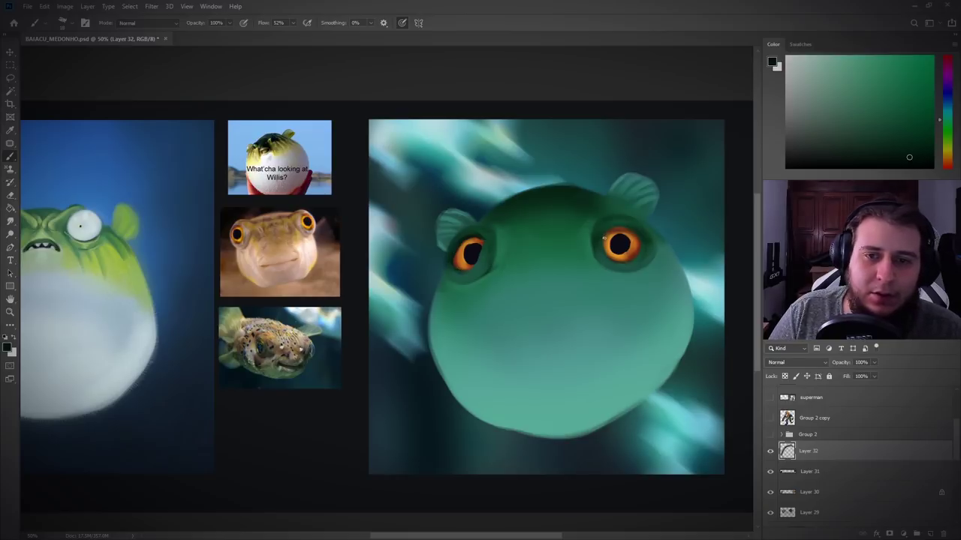
left_click_drag(603, 238, 612, 227)
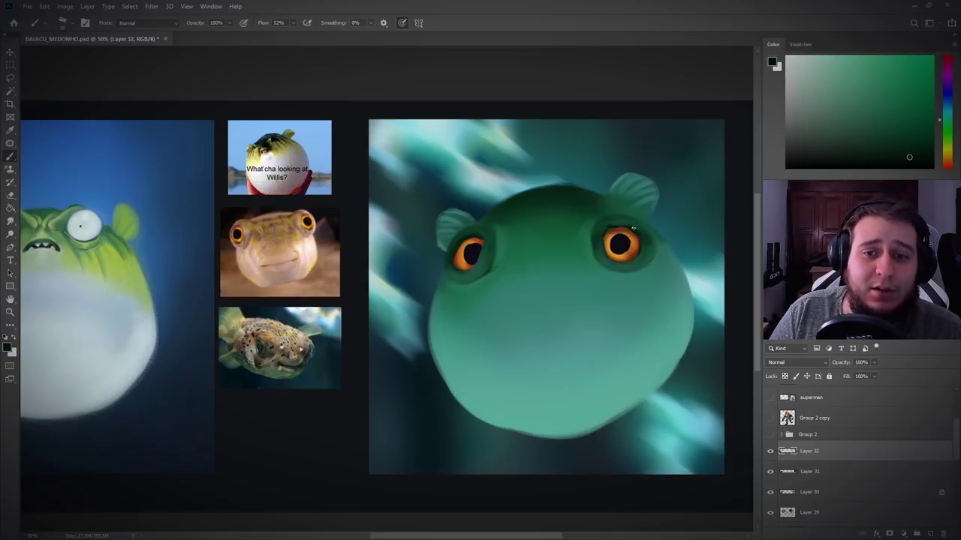
Step: Sample the brown at the iris rim, darken it for shading the upper iris edges, and save the document
left_click(617, 227, "alt")
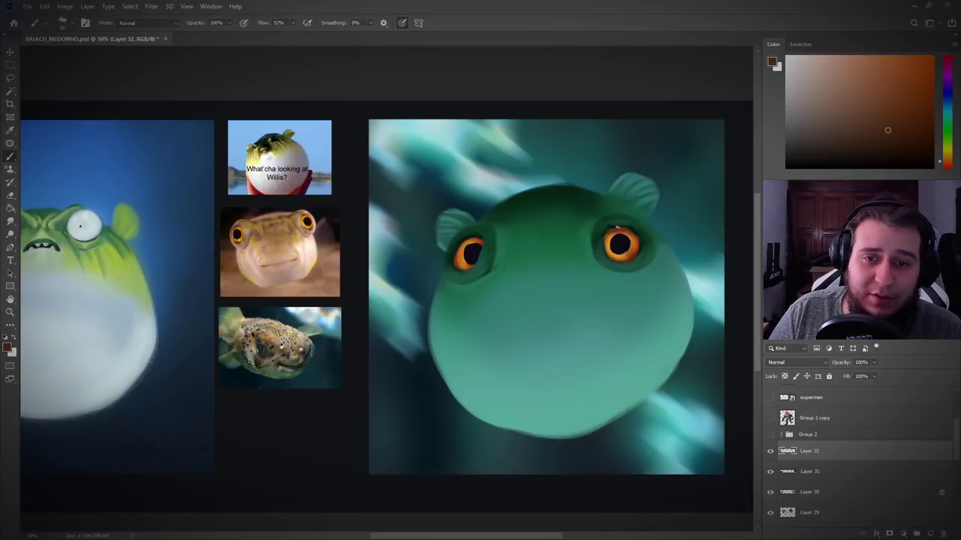
left_click(912, 140)
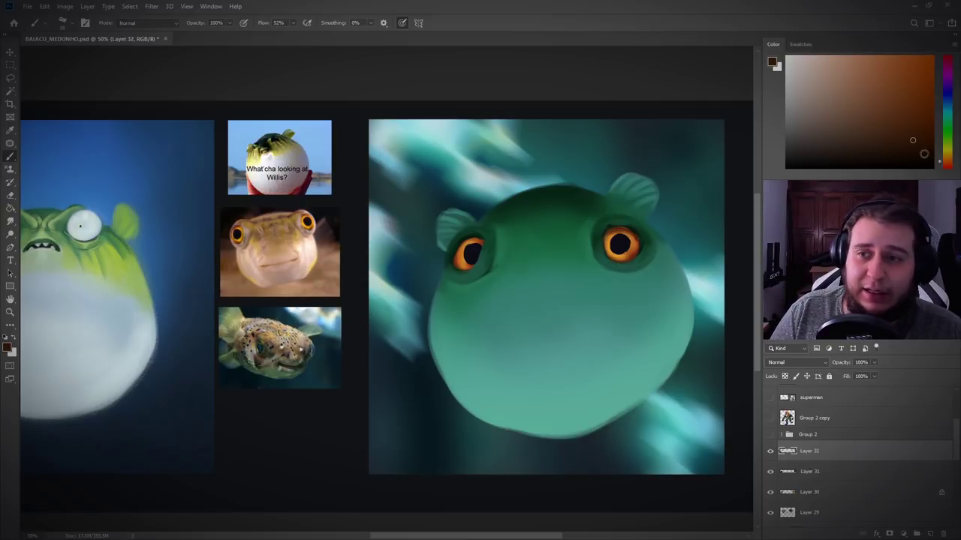
left_click(922, 149)
key("ctrl+s")
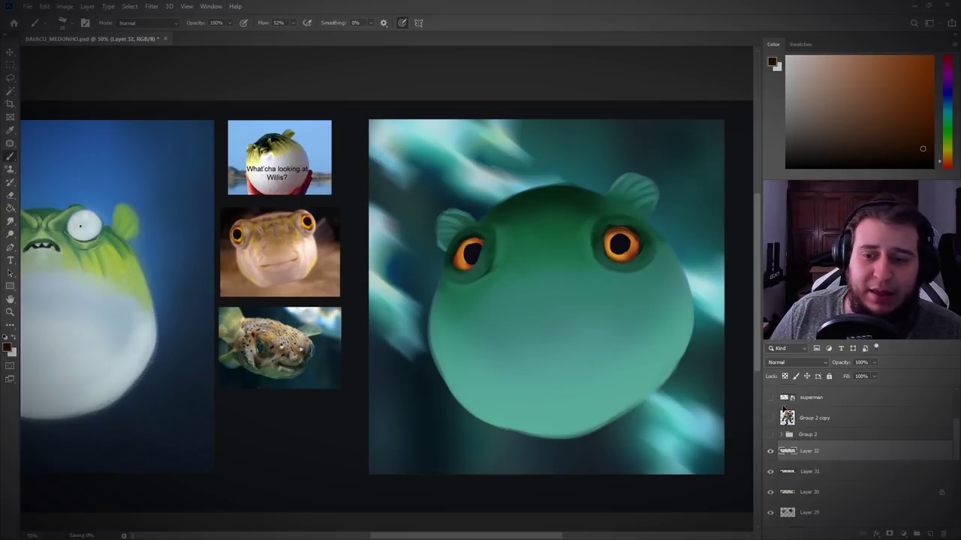
Step: Brush dark green brow shadows above both eyes on a new layer above Layer 32 with the brush at 29% flow
left_click(930, 533)
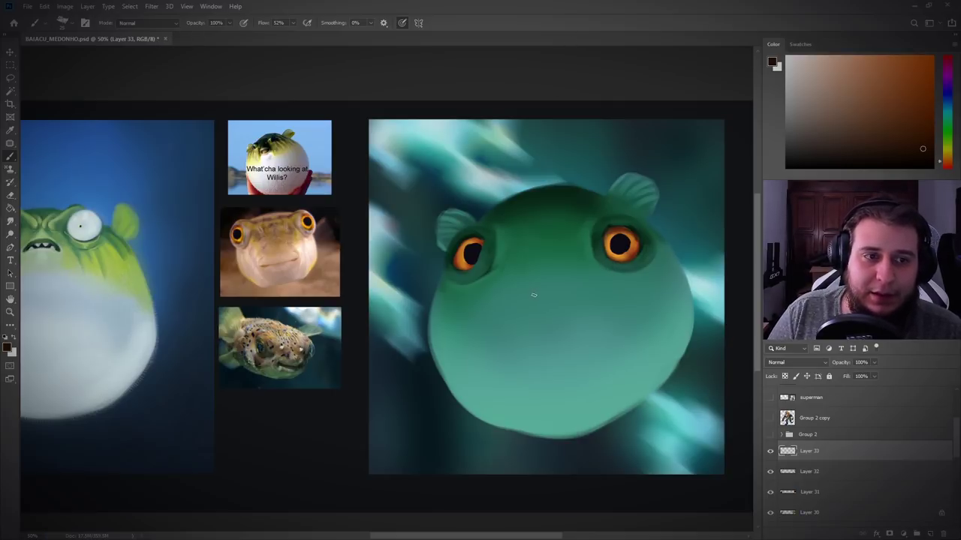
left_click(600, 231, "alt")
key("shift+2")
key("shift+9")
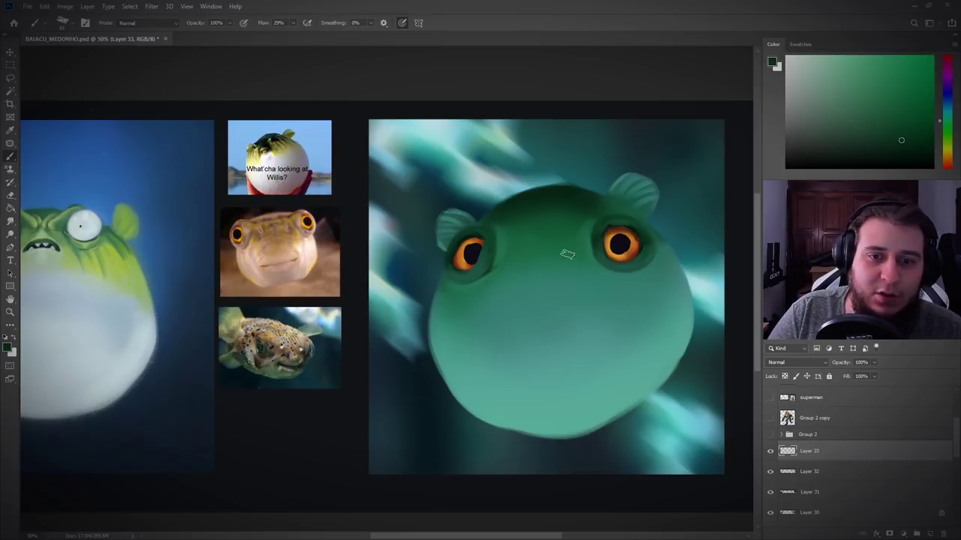
left_click(590, 219, "alt")
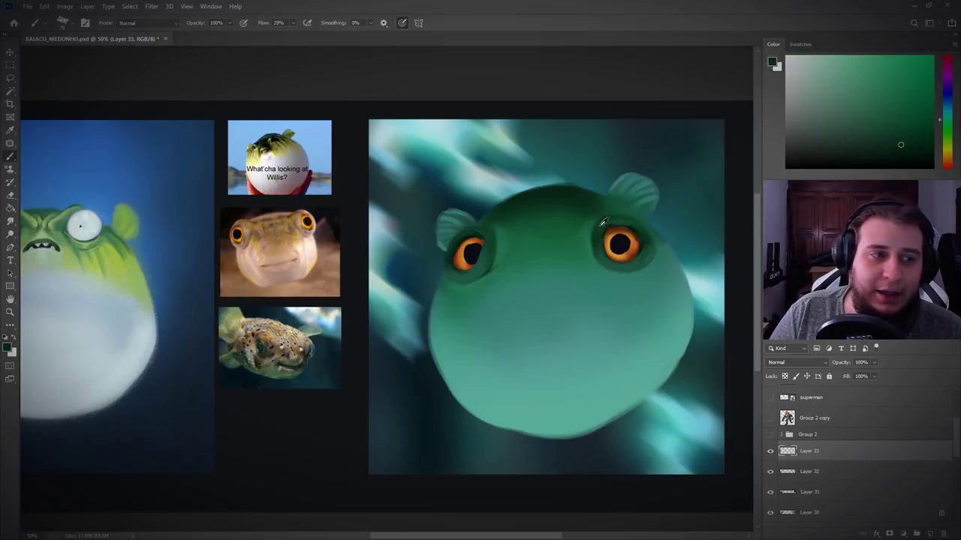
mouse_move(581, 220)
left_mouse_down()
mouse_move(579, 232)
mouse_move(600, 210)
mouse_move(575, 234)
mouse_move(582, 231)
left_mouse_up()
mouse_move(490, 217)
left_mouse_down()
mouse_move(508, 229)
mouse_move(489, 226)
left_mouse_up()
Step: Paint lighter green brow ridges over the inner upper edges of both eye sockets
left_click(583, 251, "alt")
mouse_move(575, 236)
left_mouse_down()
mouse_move(586, 225)
mouse_move(579, 231)
mouse_move(574, 217)
mouse_move(584, 225)
mouse_move(609, 214)
left_mouse_up()
left_click(575, 234, "alt")
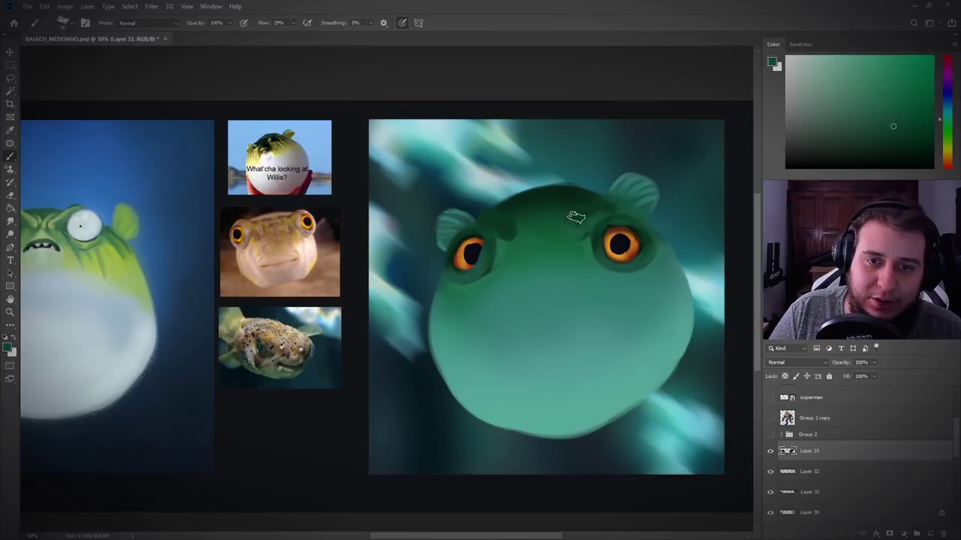
left_click_drag(507, 234, 482, 221)
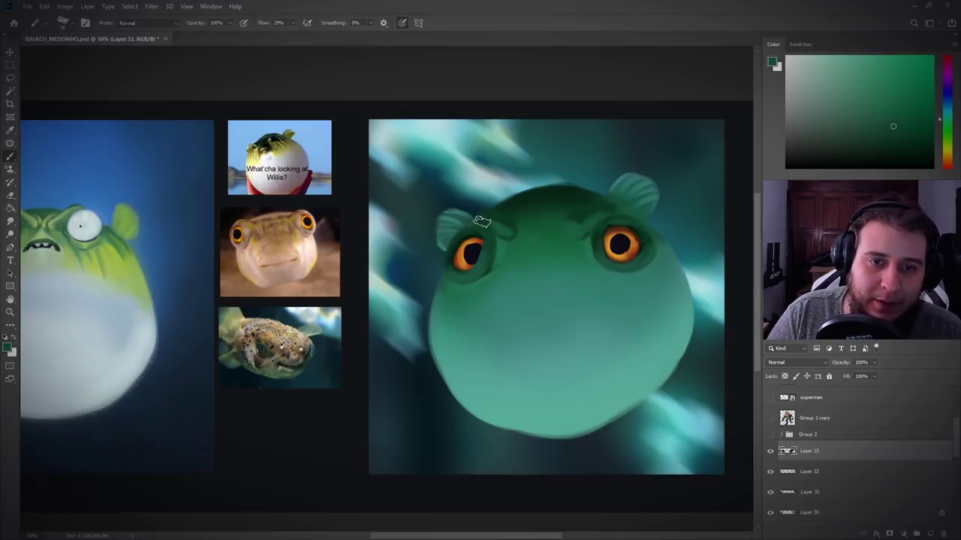
Step: Paint thin dark green frown wrinkles on the forehead between the brows using greens sampled from the head
left_click(500, 216, "alt")
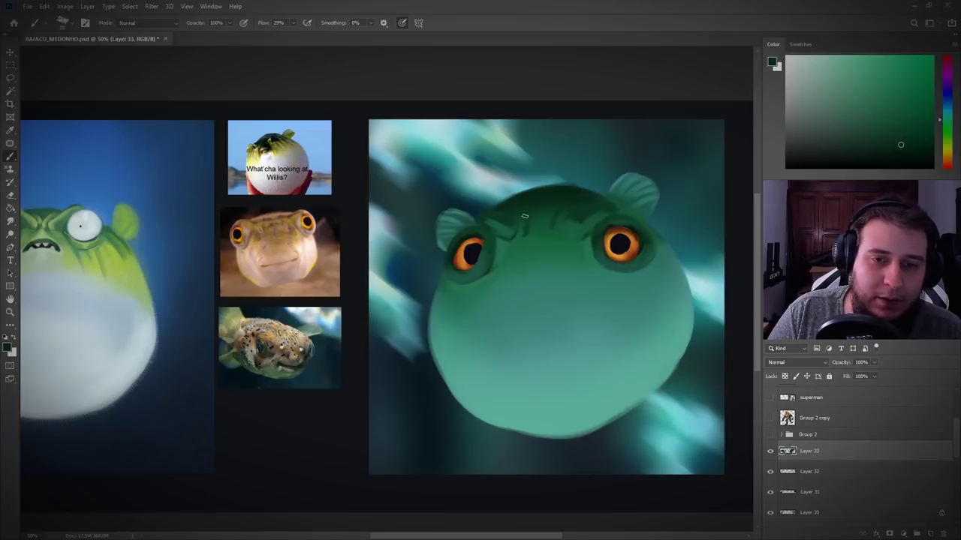
left_click_drag(541, 223, 539, 229)
left_click(555, 229, "alt")
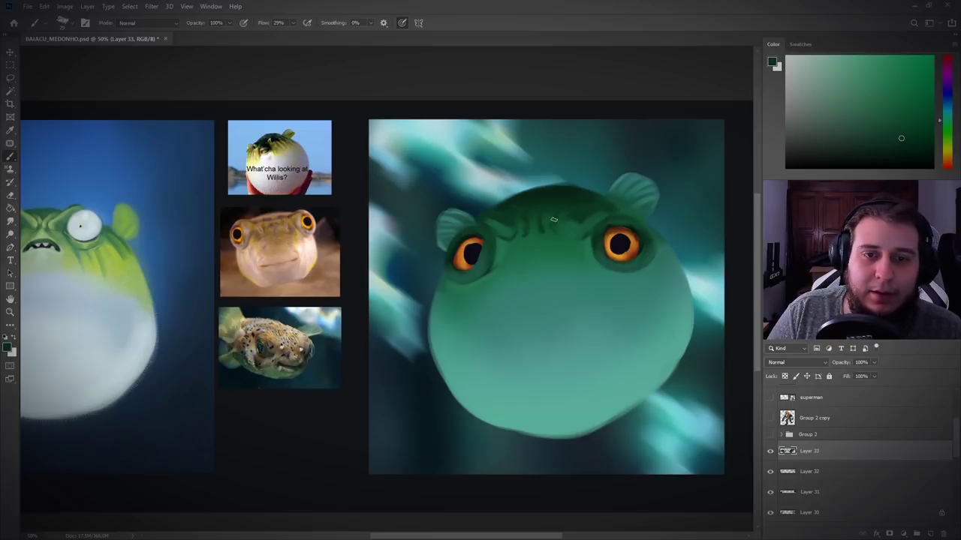
left_click(557, 211, "alt")
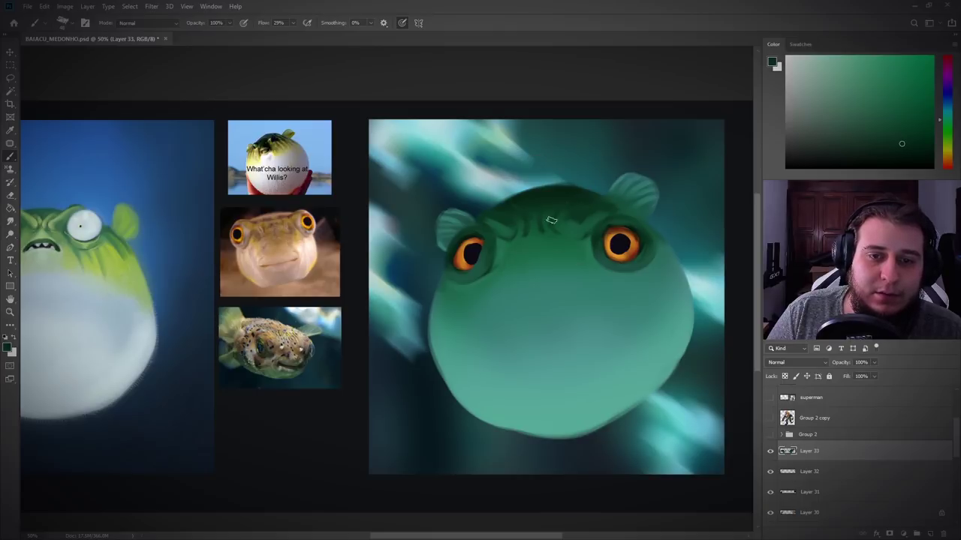
left_click(537, 211, "alt")
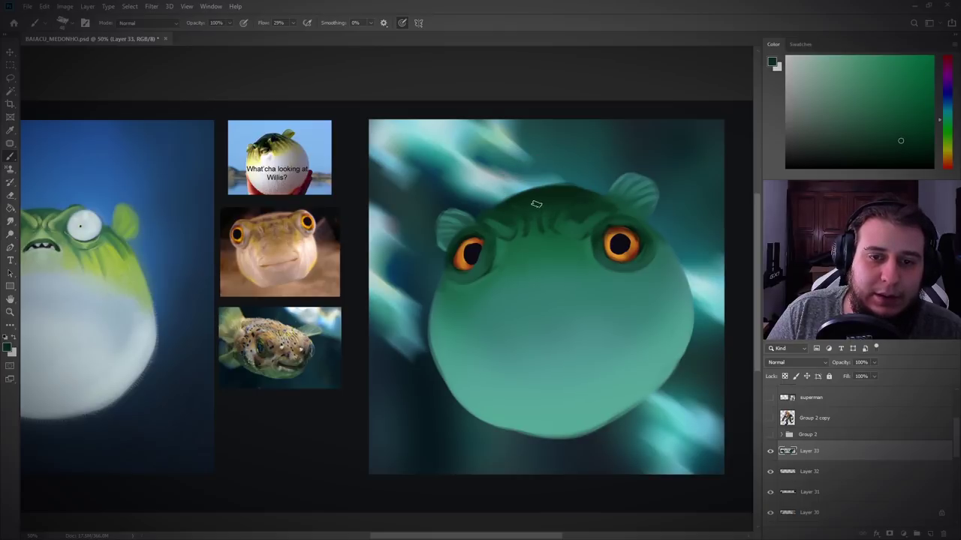
Step: Add lighter green folds between the forehead wrinkles and shade the crease beside the right eye's inner corner
left_click(513, 236, "alt")
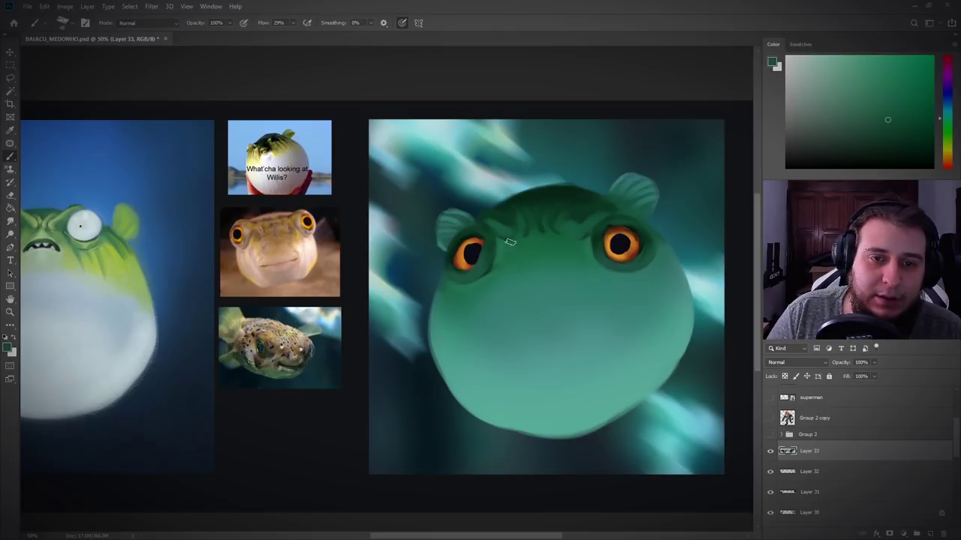
left_click_drag(531, 217, 556, 230)
left_click(564, 225, "alt")
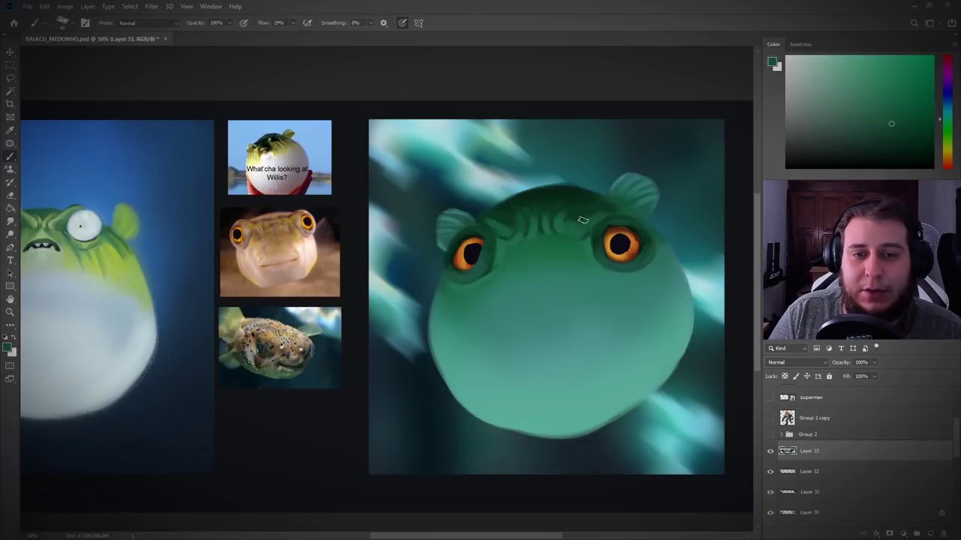
left_click(587, 239, "alt")
left_click_drag(575, 242, 589, 241)
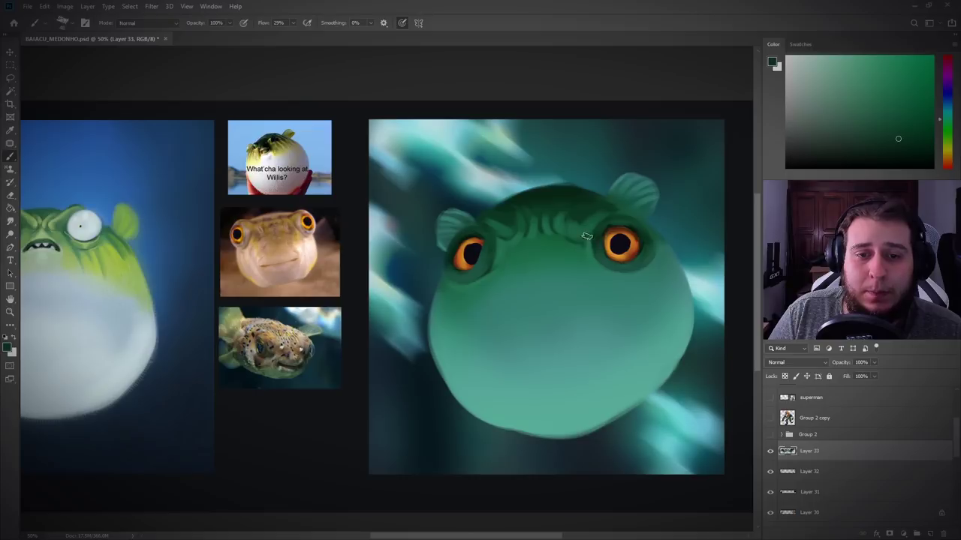
Step: Blend the brow creases and forehead wrinkles into the skin with sampled greens at 9% brush flow
left_click(501, 247, "alt")
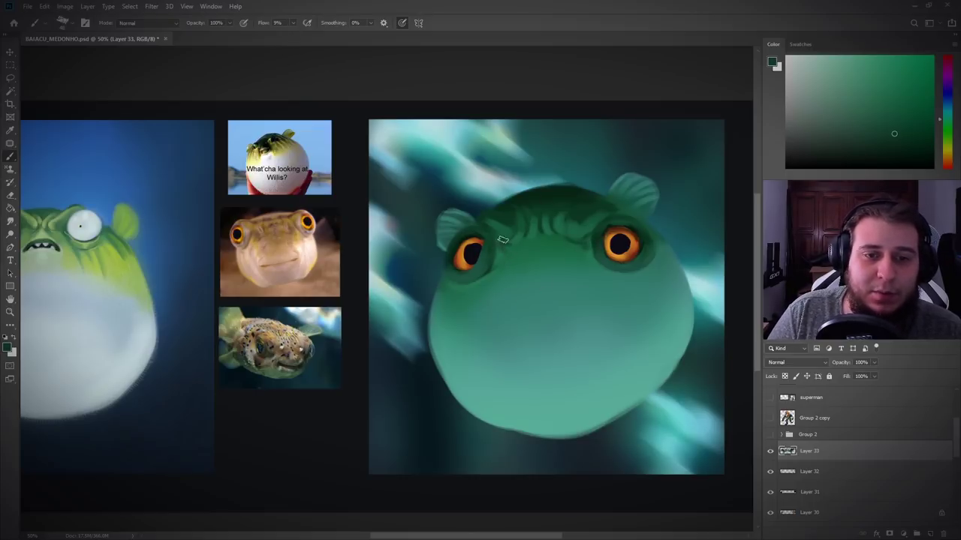
left_click(518, 238, "alt")
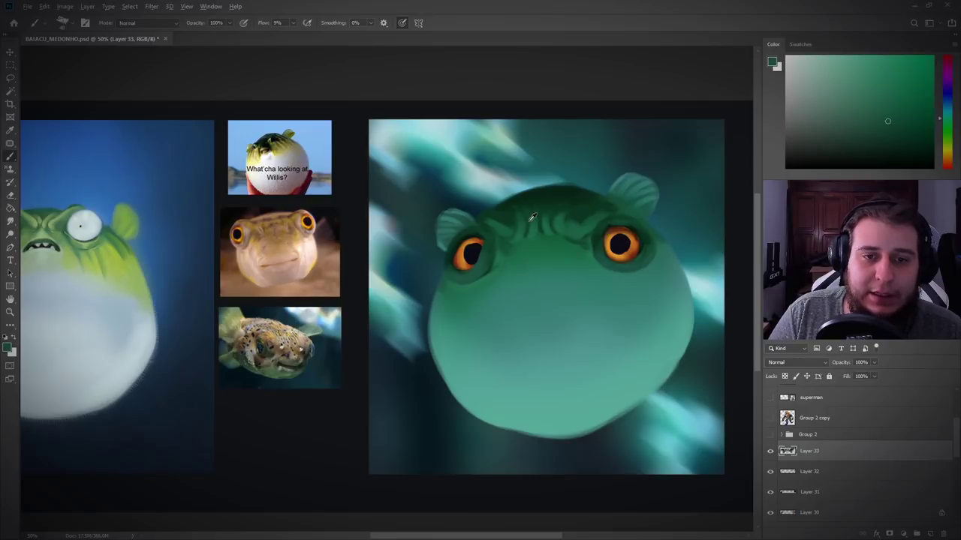
left_click(525, 218, "alt")
left_click(529, 227, "alt")
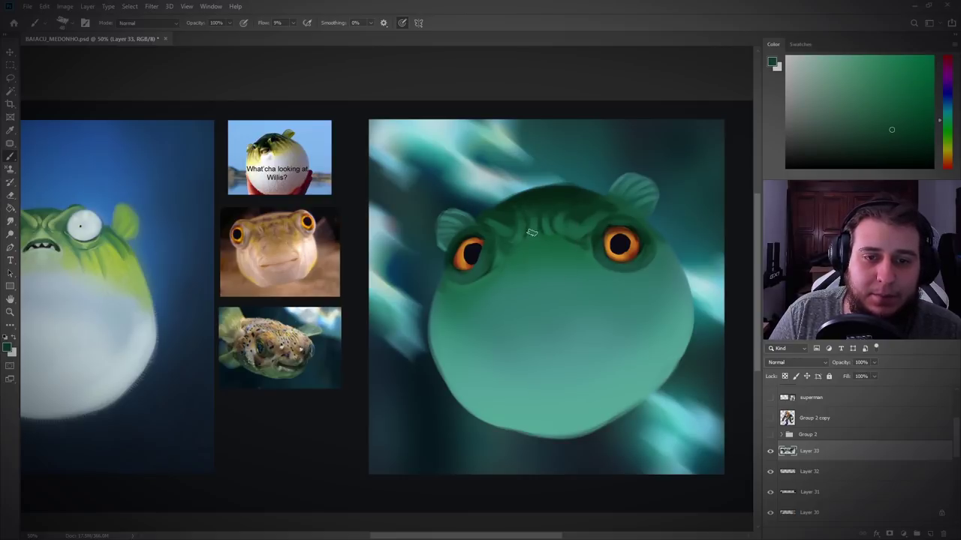
left_click(536, 226, "alt")
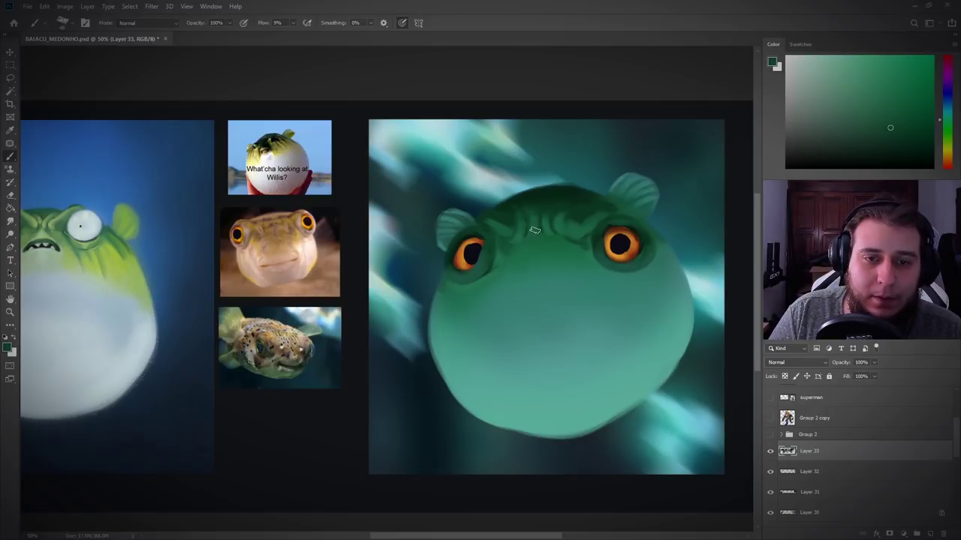
left_click(534, 202, "alt")
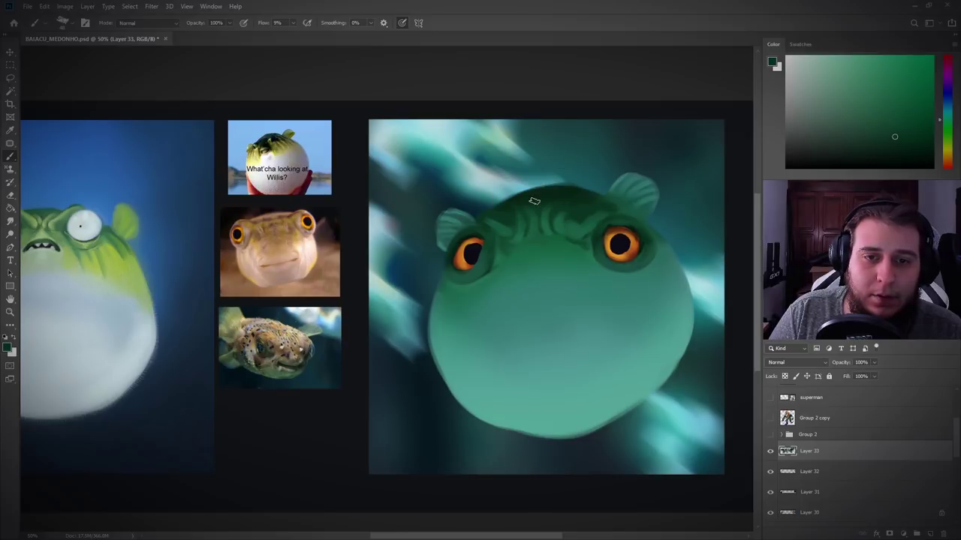
left_click(530, 200, "alt")
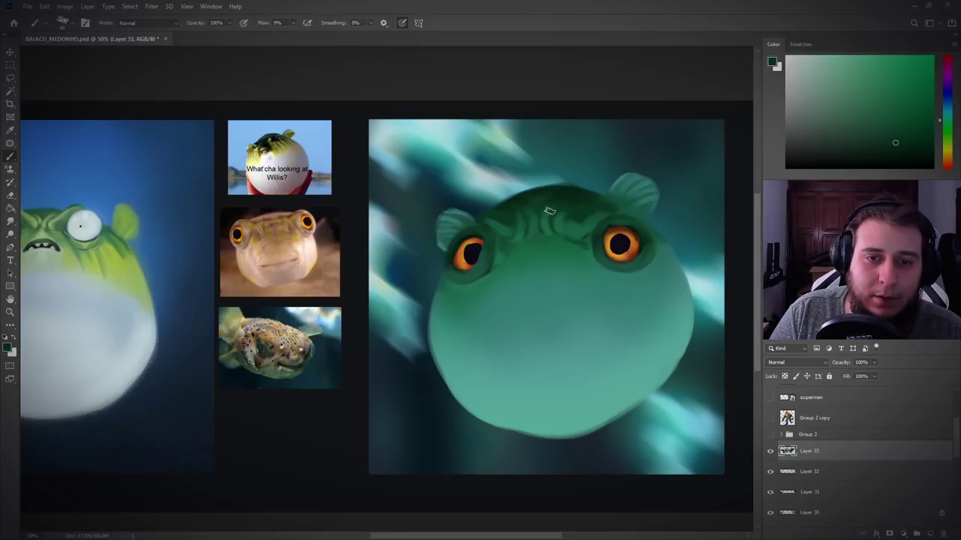
Step: Shape the fold above the right brow and deepen the creases over both brows with darker sampled greens
left_click(569, 211, "alt")
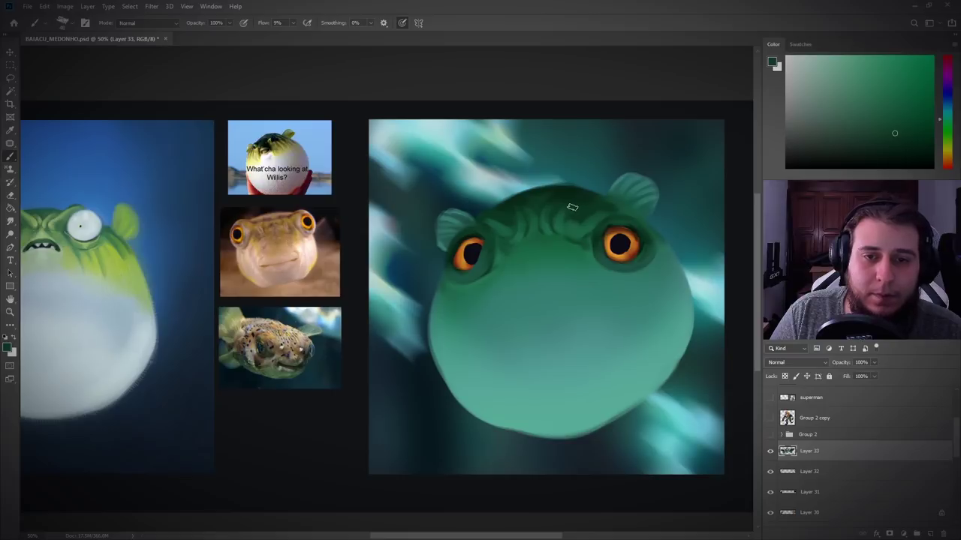
left_click(579, 218, "alt")
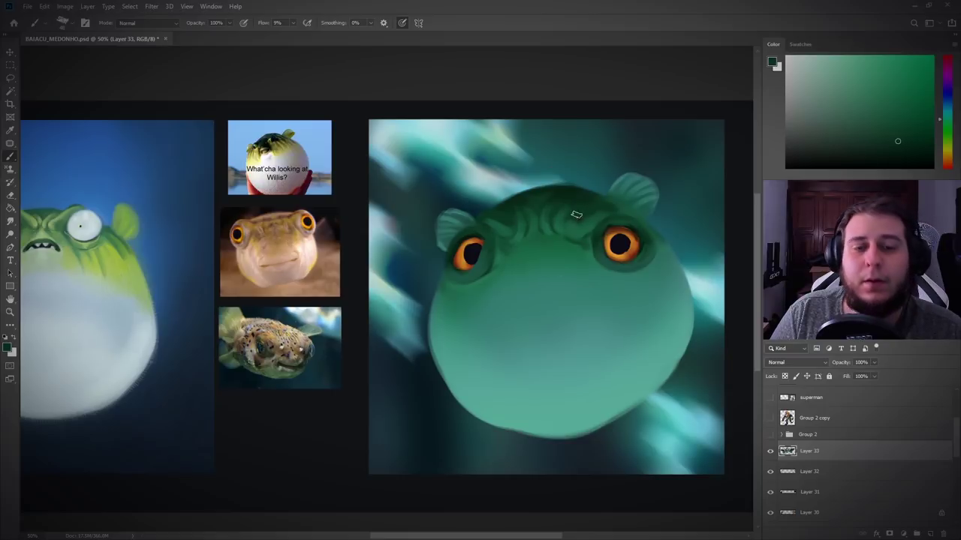
left_click(633, 225, "alt")
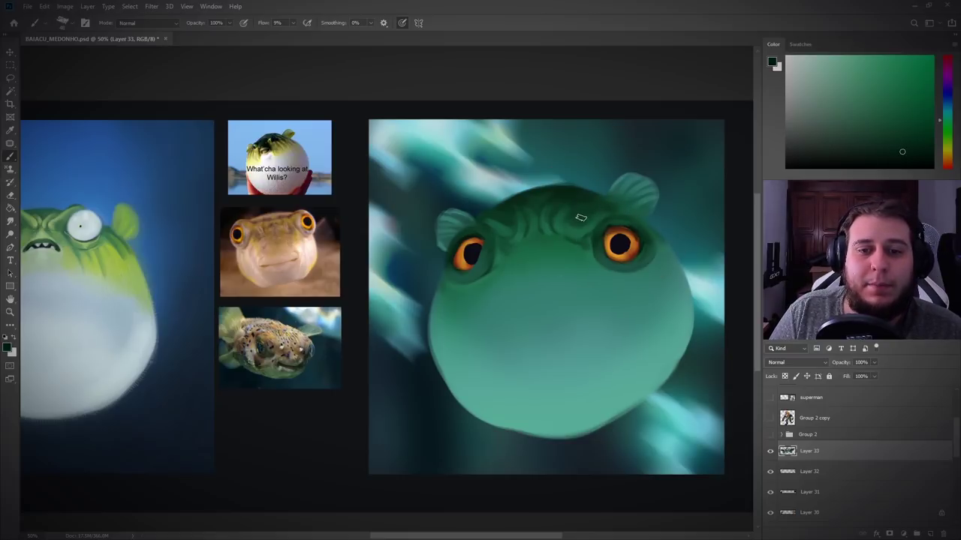
left_click(504, 228, "alt")
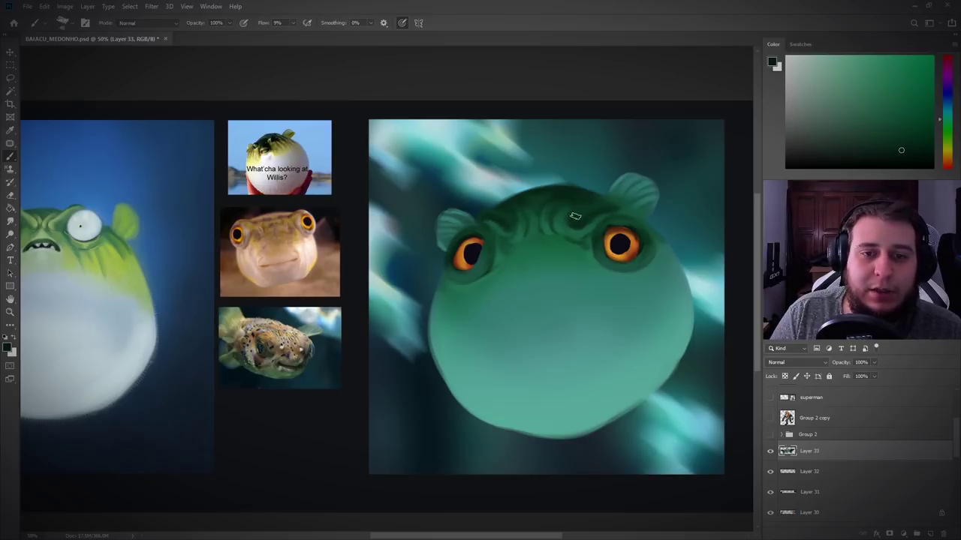
Step: Brush lighter green highlights onto the wrinkle folds and blend them into the face between the eyes
left_click(537, 227, "alt")
left_click(869, 88)
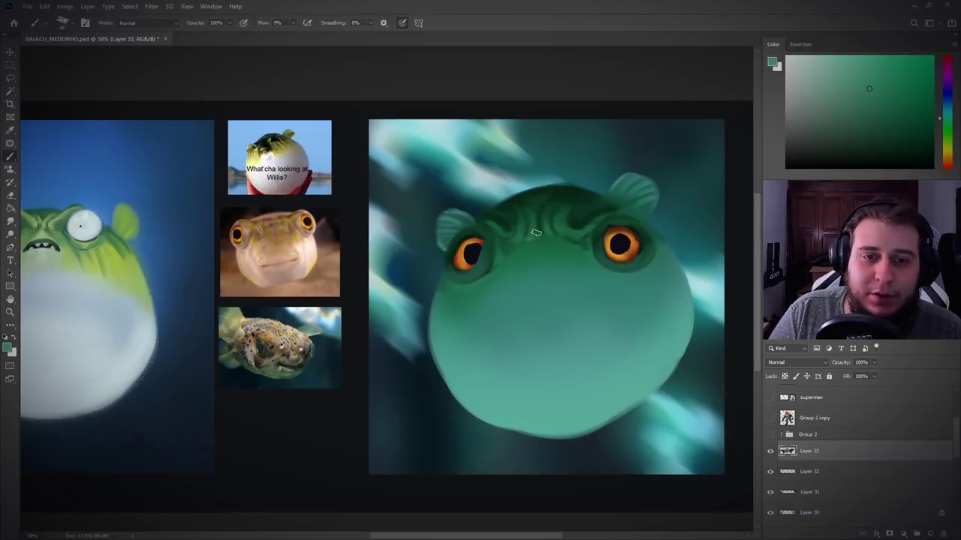
left_click(533, 241, "alt")
mouse_move(527, 238)
left_mouse_down()
mouse_move(502, 242)
mouse_move(509, 252)
left_mouse_up()
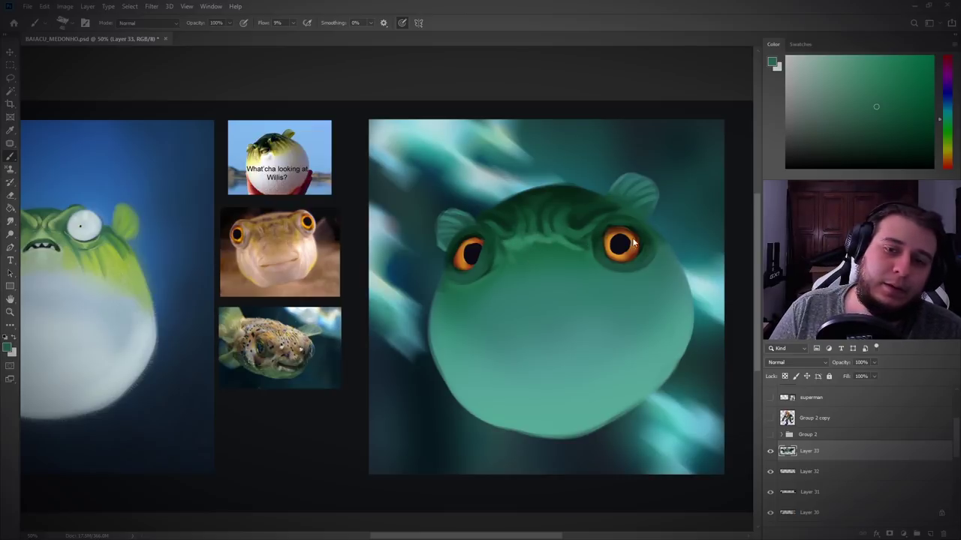
left_click(517, 252, "alt")
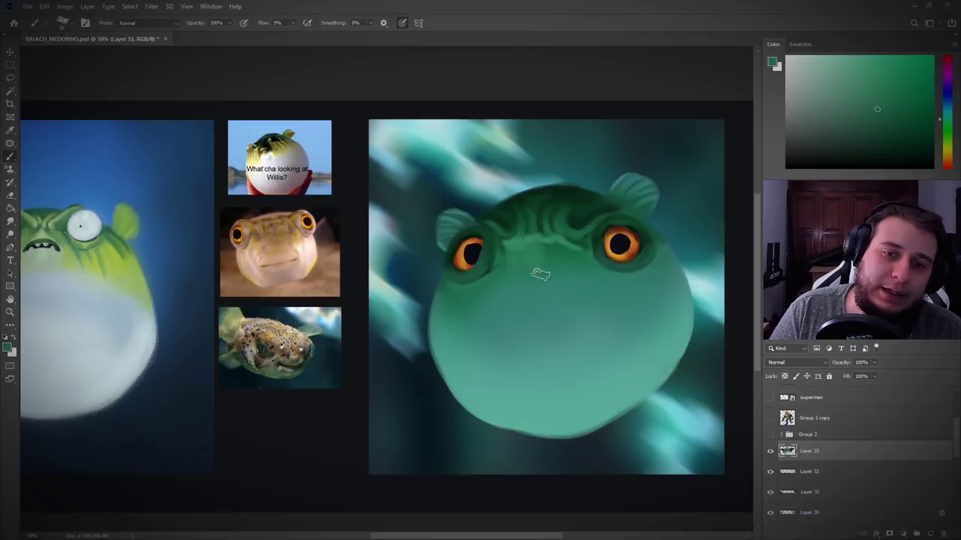
mouse_move(540, 274)
left_mouse_down()
mouse_move(555, 240)
mouse_move(562, 275)
mouse_move(579, 250)
mouse_move(578, 269)
mouse_move(587, 250)
left_mouse_up()
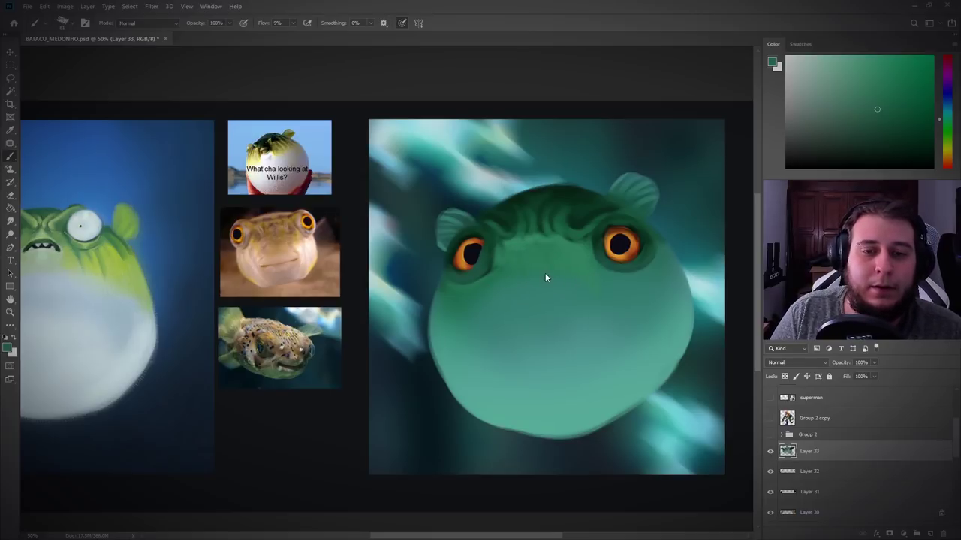
Step: Shade the folds beneath and around both eyes with mid-green strokes using a smaller brush
key("bracketleft")
key("bracketleft")
key("bracketleft")
key("bracketleft")
key("bracketleft")
left_click_drag(453, 271, 462, 276)
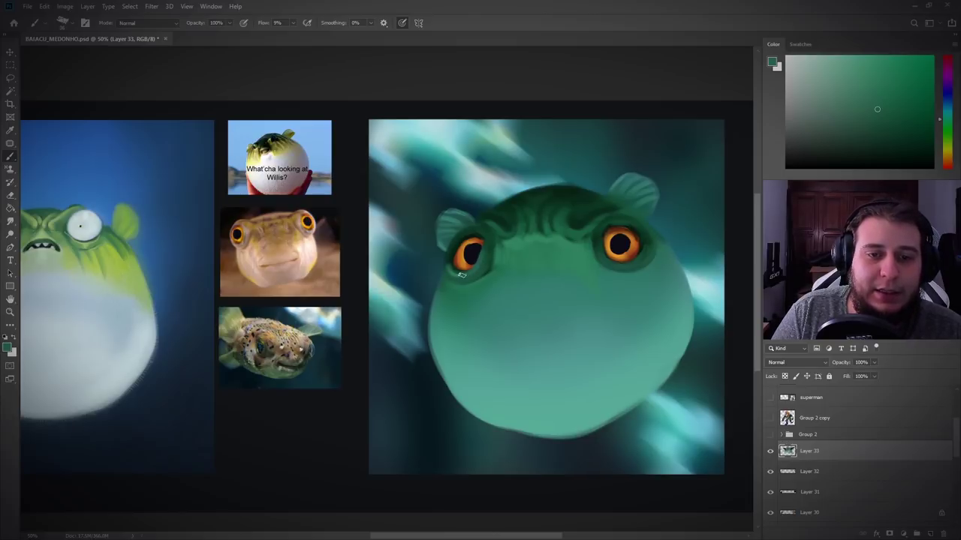
mouse_move(603, 255)
left_mouse_down()
mouse_move(623, 264)
mouse_move(644, 249)
mouse_move(631, 263)
mouse_move(644, 234)
left_mouse_up()
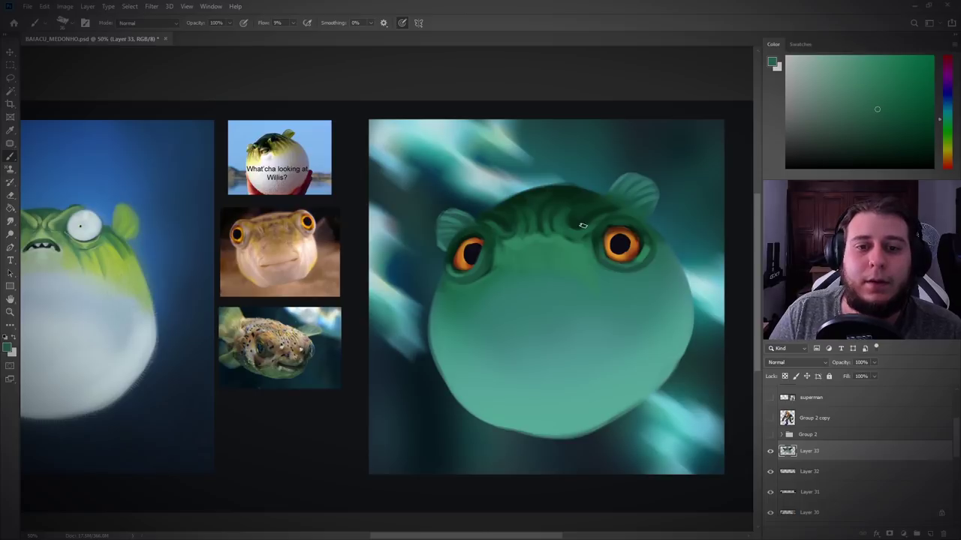
Step: Refine the forehead creases with a near-black green and a sampled skin green, and save the document
left_click(630, 236, "alt")
left_click_drag(898, 154, 906, 155)
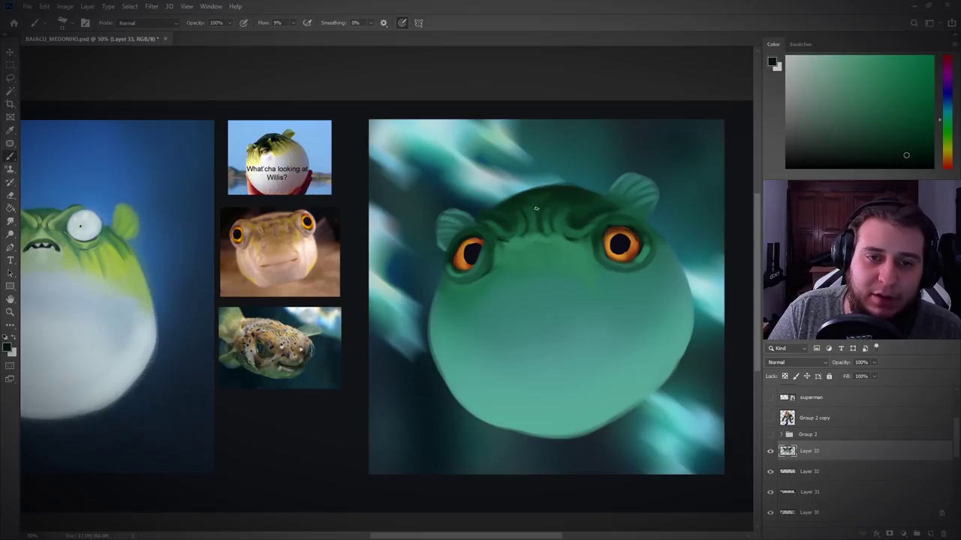
left_click(539, 226, "alt")
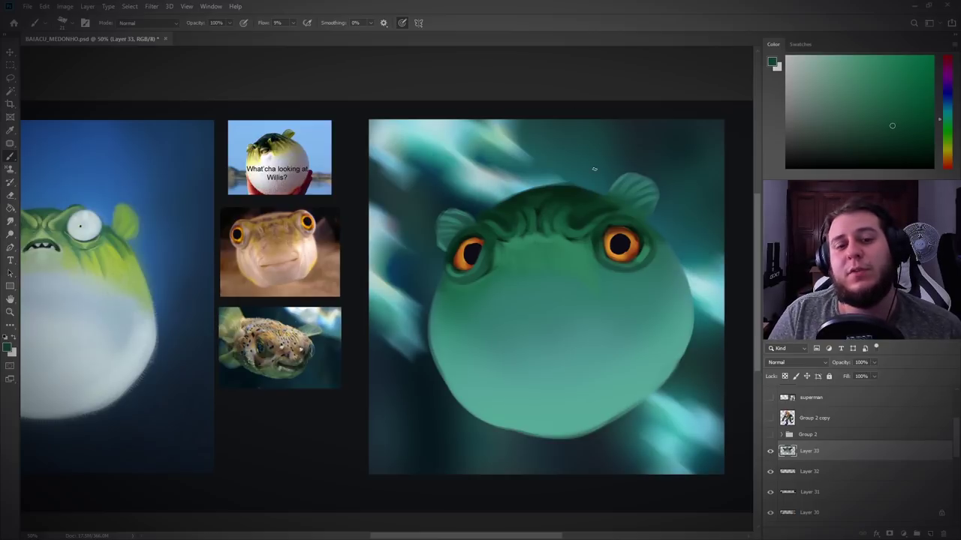
key("ctrl+s")
left_click_drag(584, 303, 598, 291)
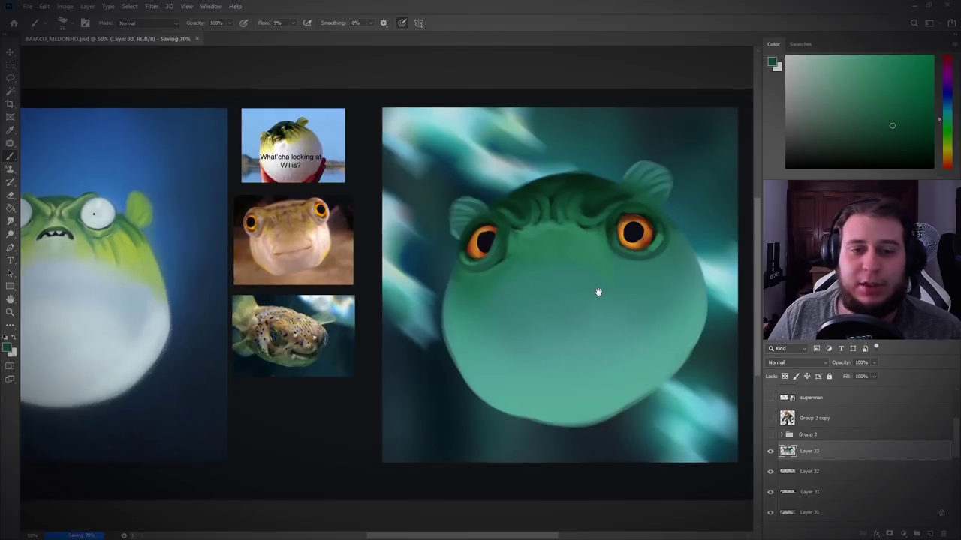
Step: Switch to the large soft brush and choose a pale greyish yellow as the paint colour
key("comma")
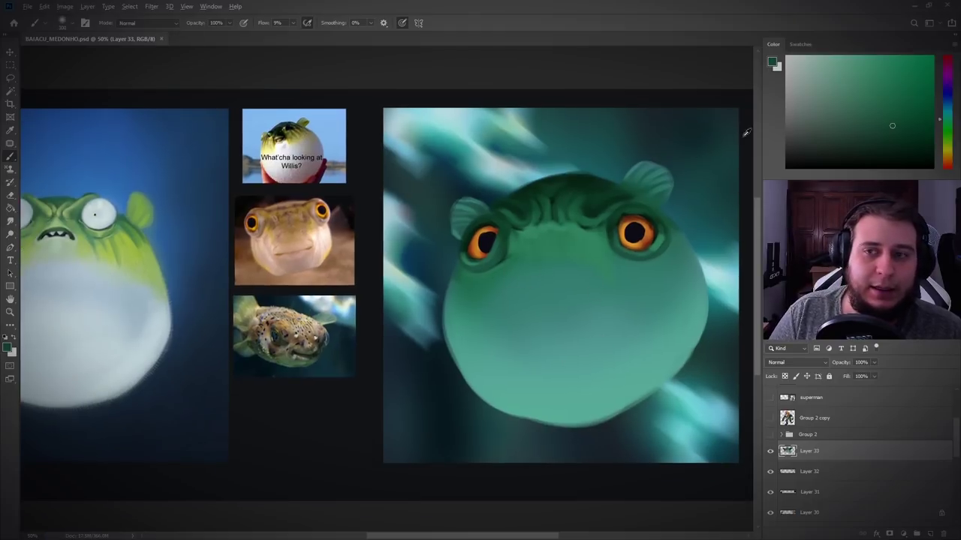
left_click(818, 94)
left_click(949, 152)
left_click(809, 83)
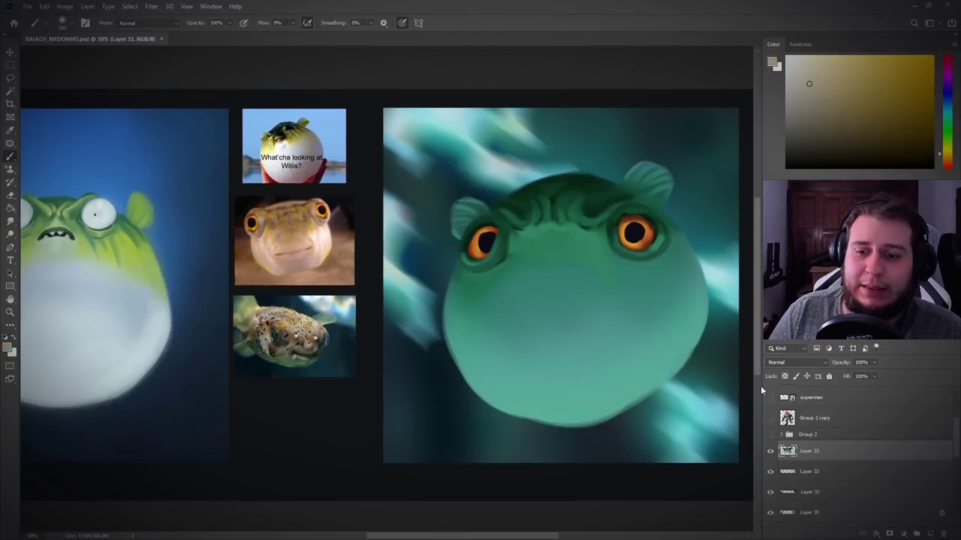
Step: Add a new layer and merge the fish layers from it down through Layer 21 into one
left_click(929, 534)
scroll(937, 517, "down", 3)
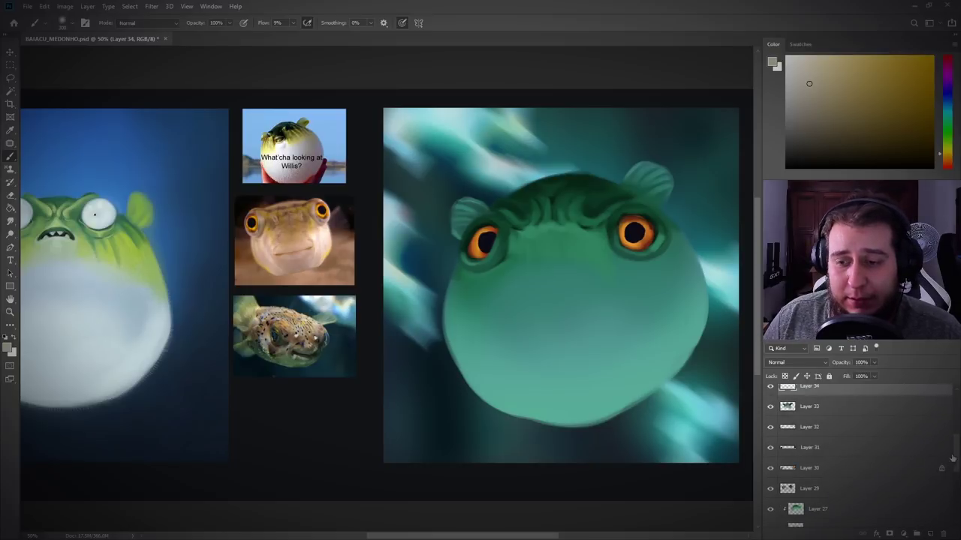
left_click(935, 439)
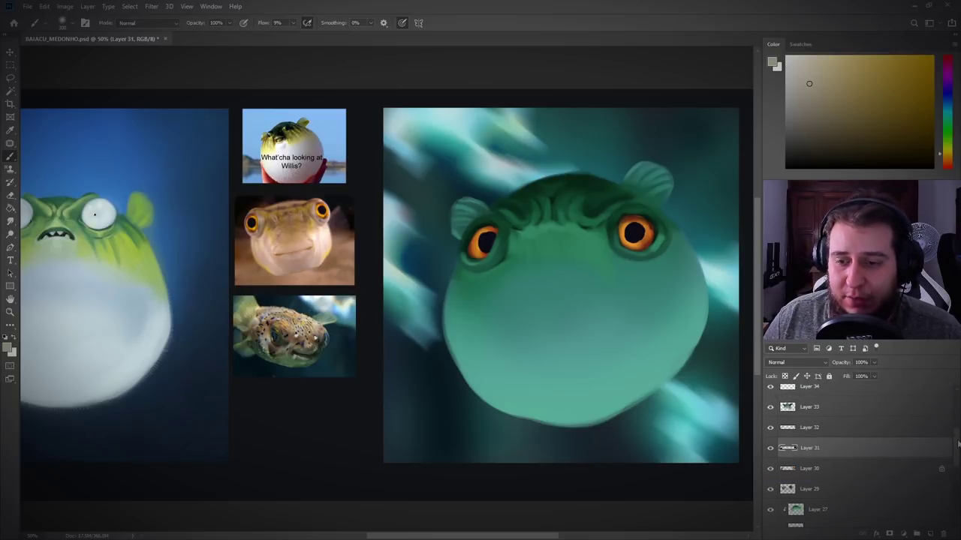
scroll(884, 418, "down", 3)
scroll(887, 452, "down", 3)
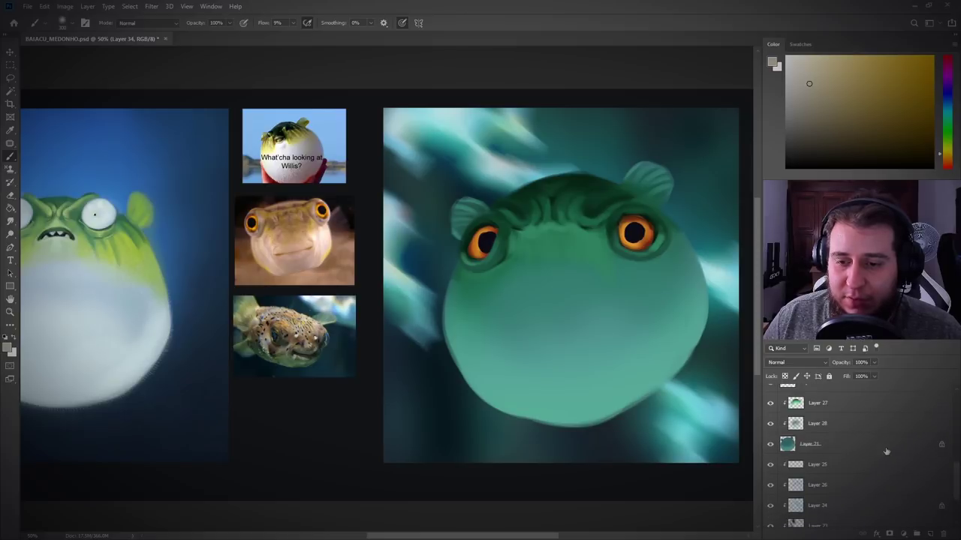
left_click(883, 447, "shift")
key("ctrl+e")
scroll(909, 419, "up", 3)
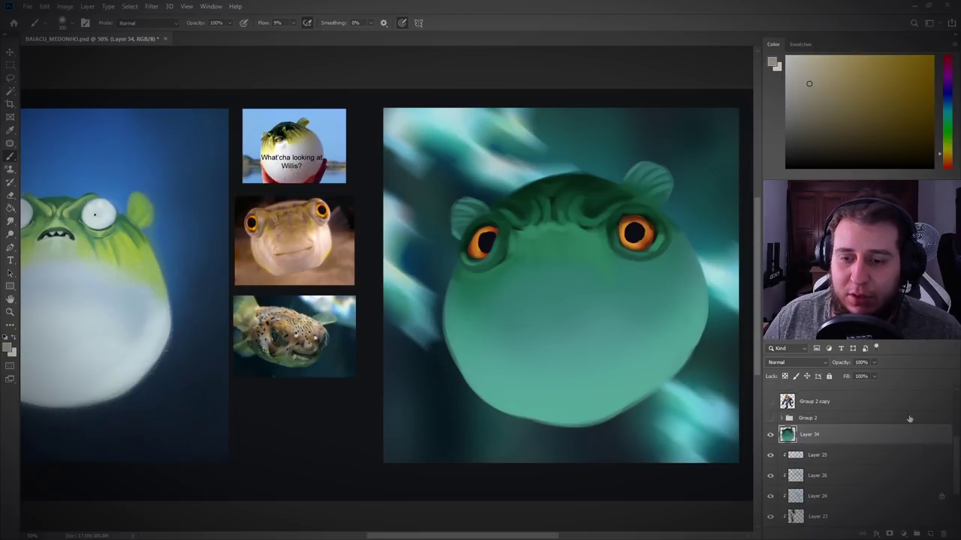
Step: Add a layer clipped to the merged fish and brush a soft pale yellow tint over its belly and snout
left_click(930, 534)
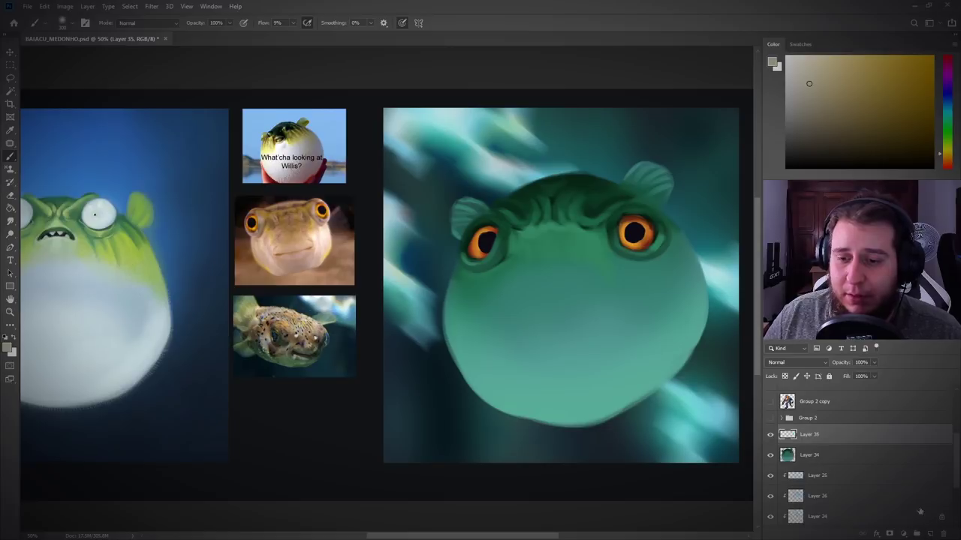
key("ctrl+alt+g")
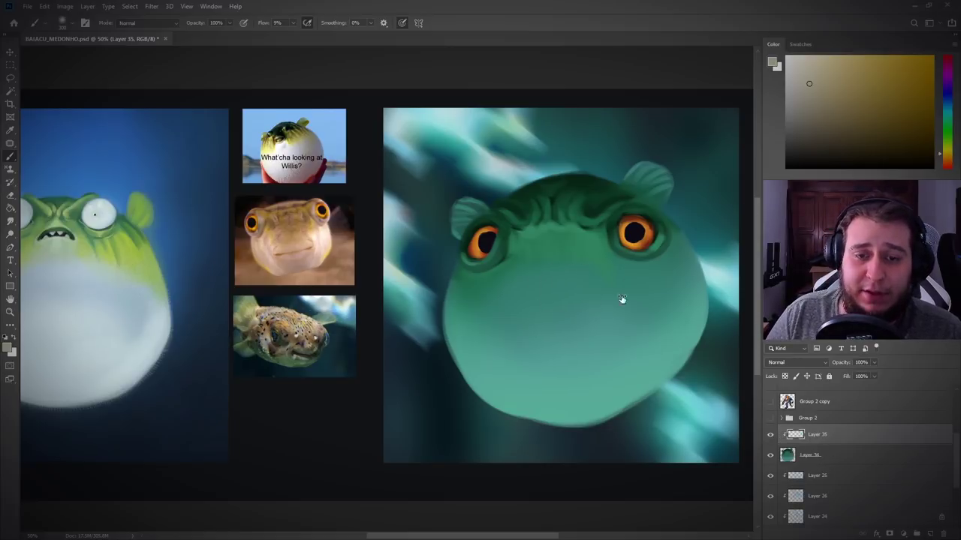
key("bracketright")
key("bracketright")
key("bracketright")
key("bracketright")
key("bracketright")
key("bracketright")
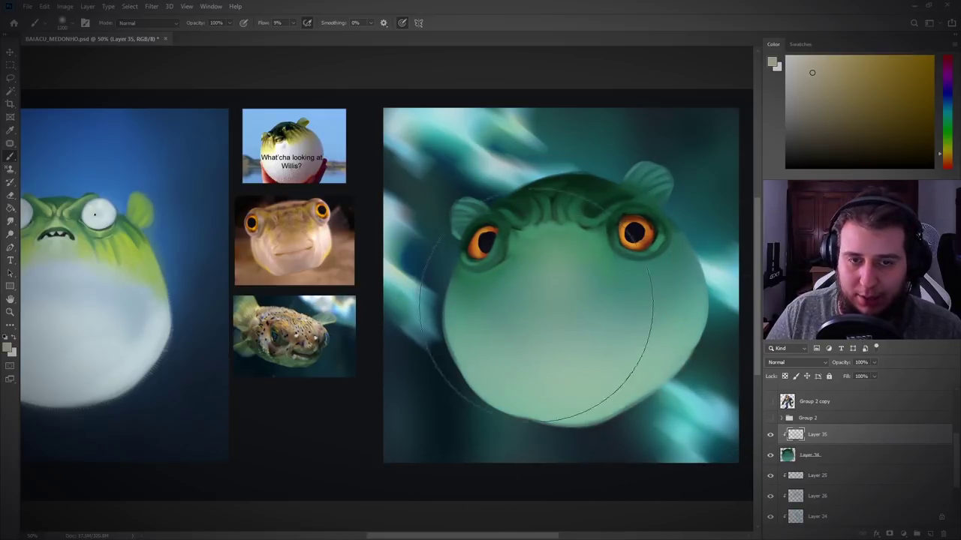
Step: Erase the pale tint from the forehead and brows, return to the textured brush and save the document
key("e")
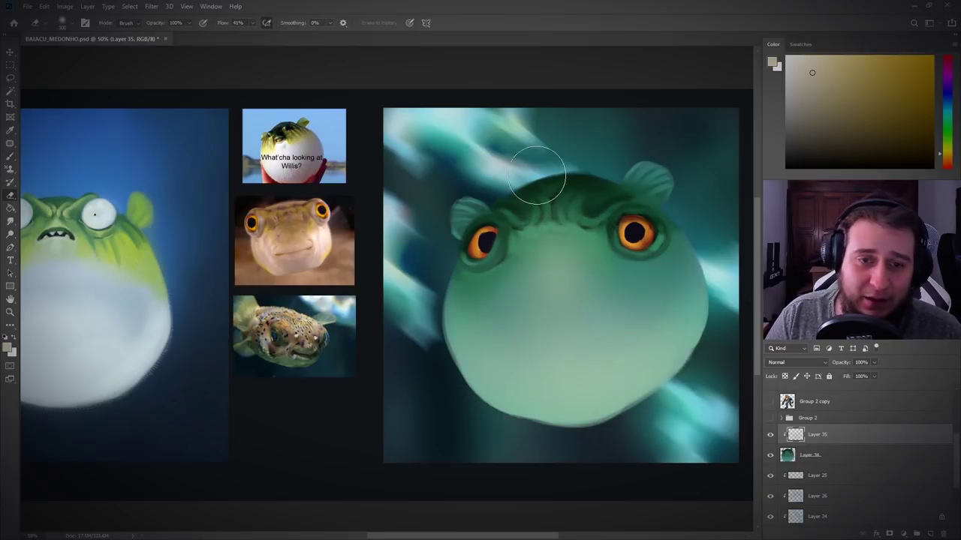
key("b")
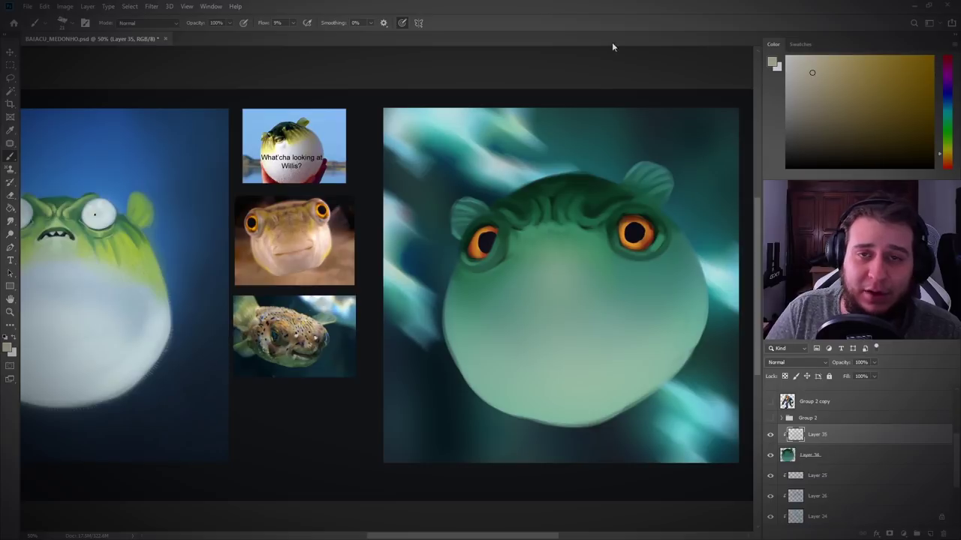
key("ctrl+s")
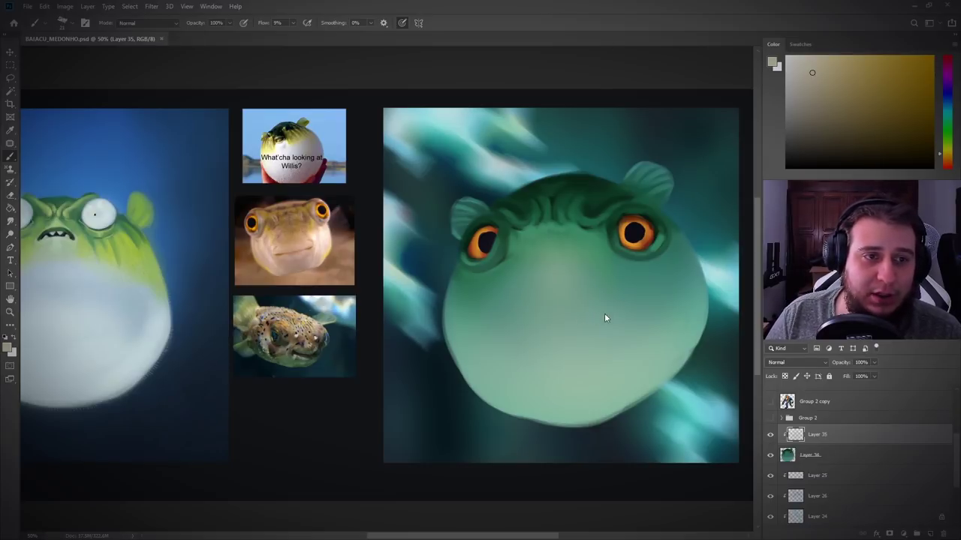
Step: Sketch the mouth with its lips and side creases between the eyes in dark olive, undoing the last stray stroke
left_click(817, 119)
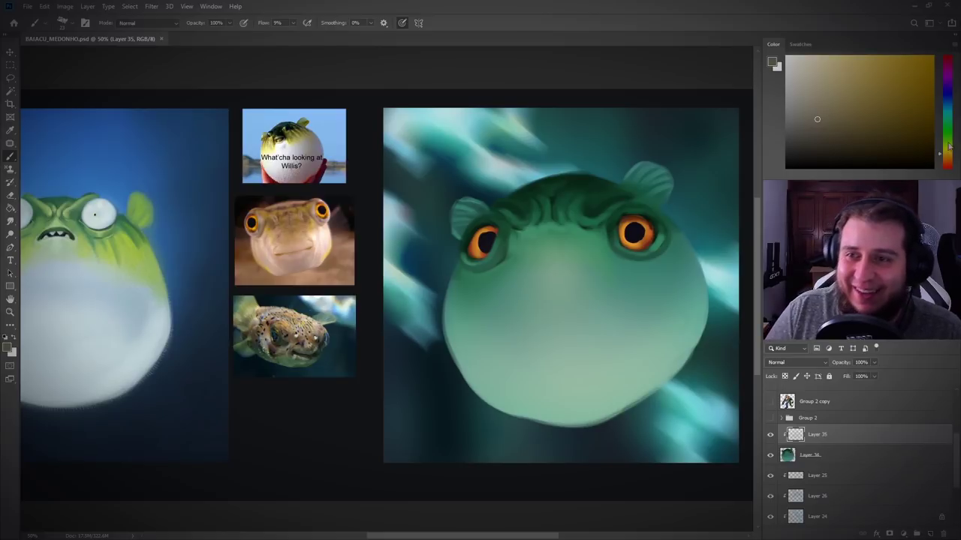
left_click(949, 146)
left_click(819, 131)
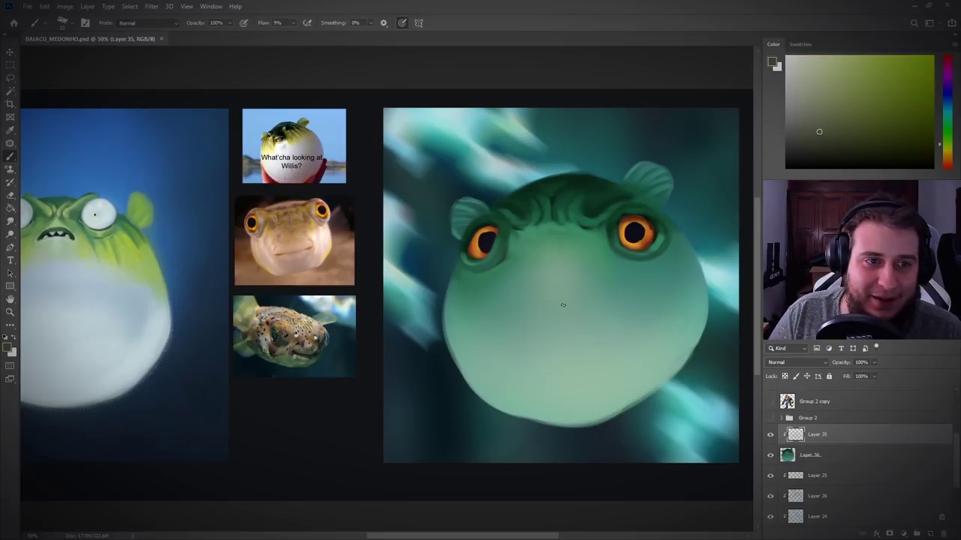
mouse_move(521, 272)
left_mouse_down()
mouse_move(554, 251)
mouse_move(535, 252)
mouse_move(559, 249)
mouse_move(590, 259)
mouse_move(604, 279)
mouse_move(514, 274)
mouse_move(505, 286)
left_mouse_up()
left_click(838, 148)
mouse_move(605, 255)
left_mouse_down()
mouse_move(590, 248)
mouse_move(605, 277)
left_mouse_up()
mouse_move(526, 272)
left_mouse_down()
mouse_move(594, 269)
mouse_move(520, 274)
mouse_move(557, 286)
mouse_move(584, 274)
mouse_move(534, 181)
mouse_move(545, 280)
mouse_move(528, 278)
mouse_move(583, 268)
mouse_move(554, 275)
mouse_move(530, 264)
mouse_move(578, 265)
mouse_move(526, 274)
mouse_move(559, 249)
mouse_move(591, 262)
mouse_move(579, 268)
mouse_move(642, 236)
mouse_move(593, 264)
left_mouse_up()
key("ctrl+z")
Step: Fill both mouth corners with black
left_click(631, 236, "alt")
left_click(877, 169)
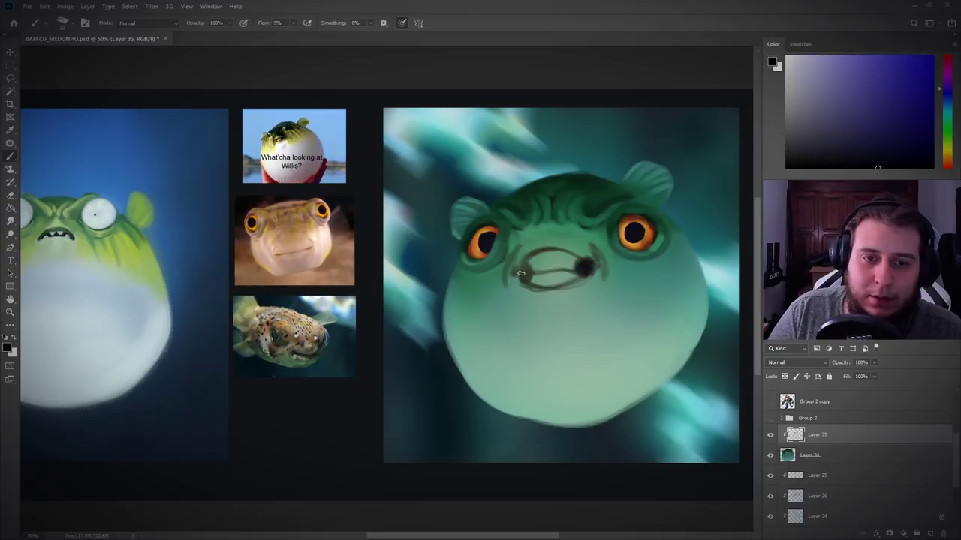
left_click_drag(520, 273, 572, 267)
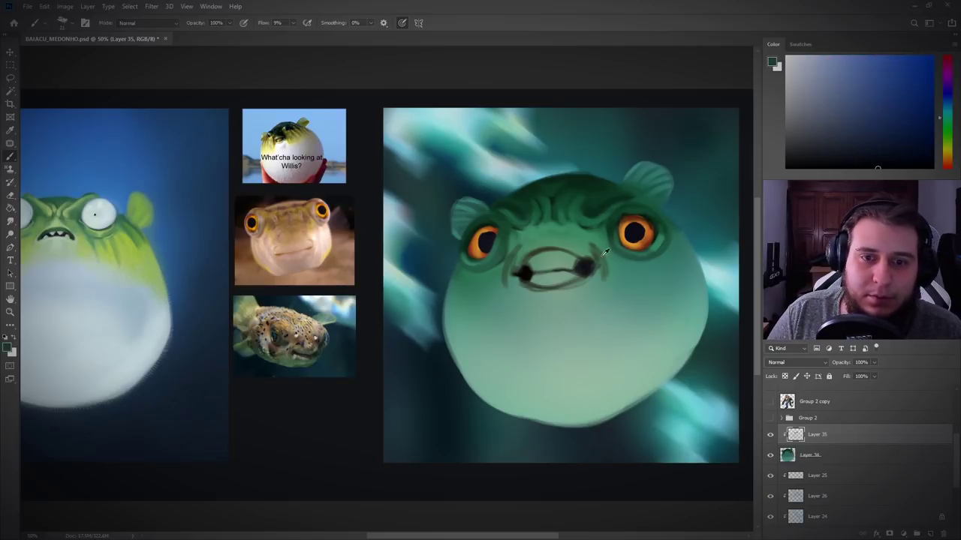
Step: Shade the creases beside the mouth and above the upper lip with greens sampled from the face
left_click(589, 243, "alt")
left_click(534, 252, "alt")
left_click(582, 215, "alt")
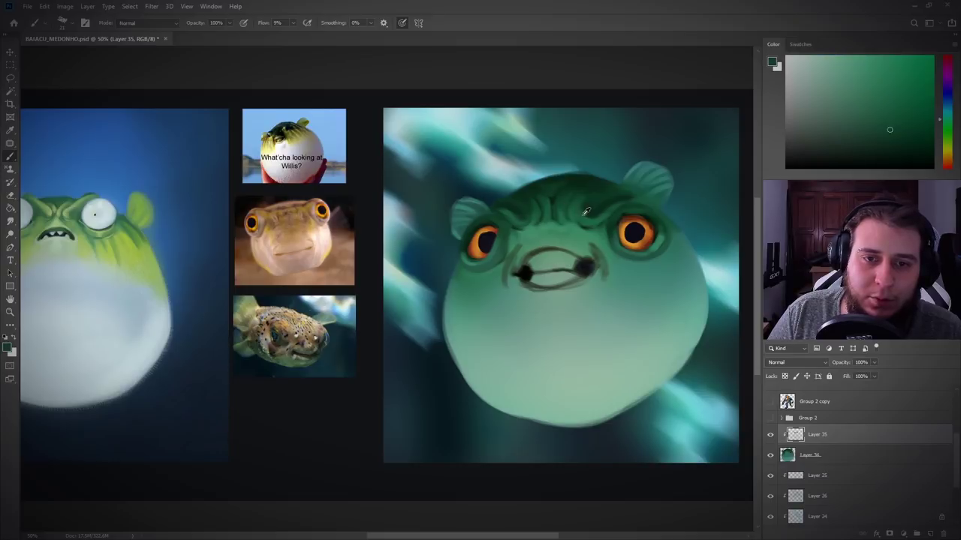
left_click(515, 255, "alt")
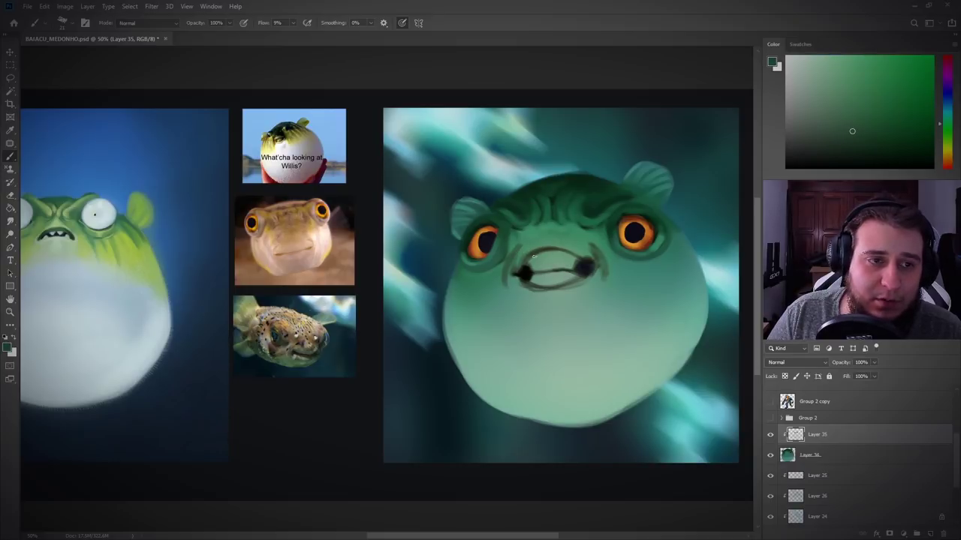
left_click(486, 222, "alt")
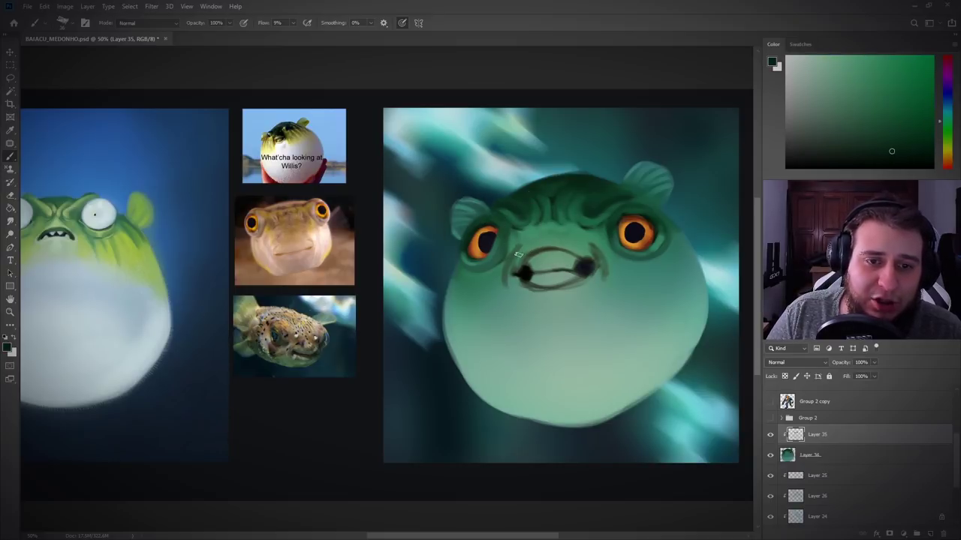
left_click(509, 267, "alt")
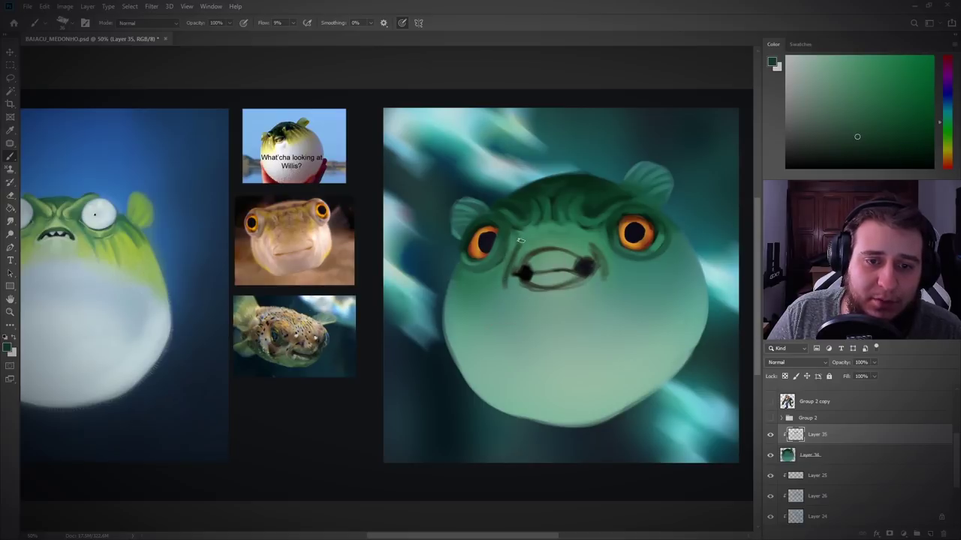
left_click(573, 237, "alt")
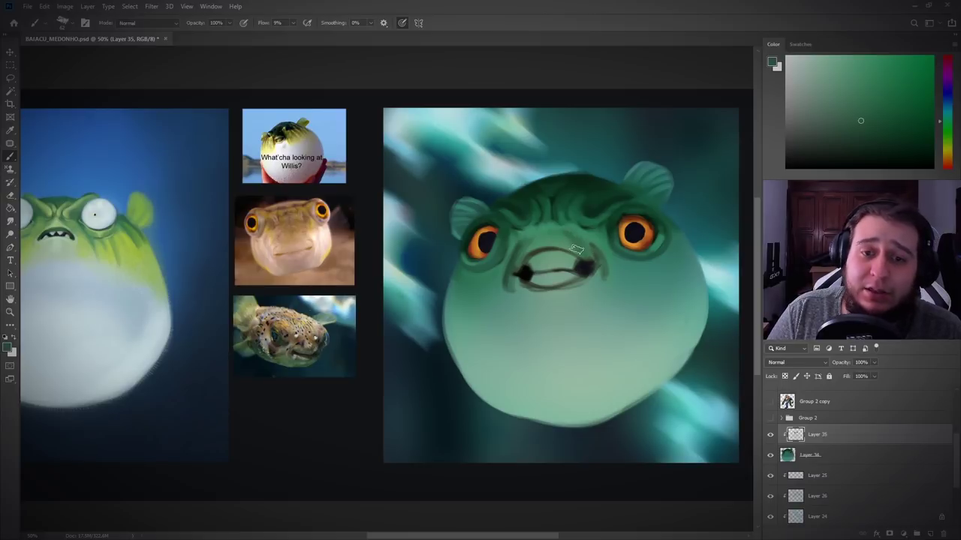
Step: Soften the brown lip outlines and blend the folds around the mouth into the skin with sampled greens
left_click(581, 266, "alt")
left_click(580, 267, "alt")
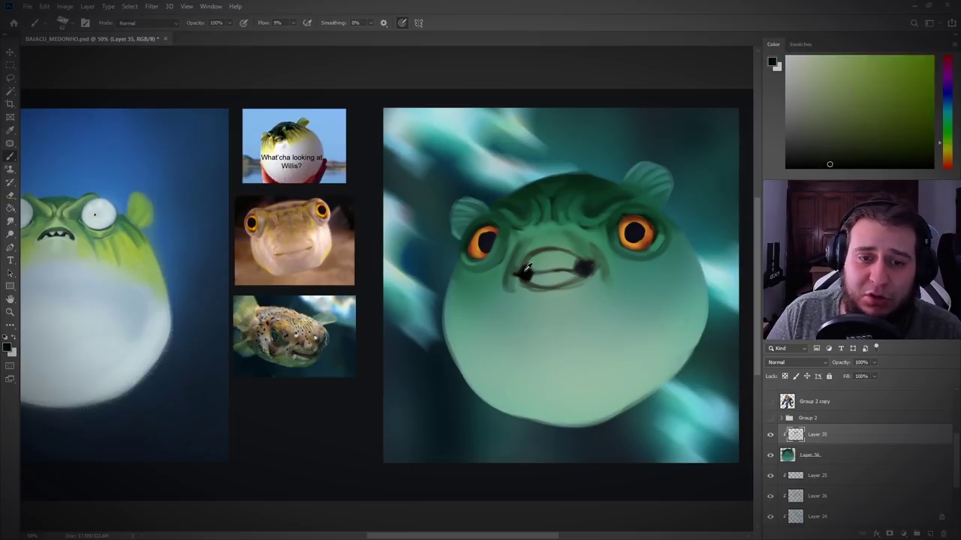
left_click(528, 303, "alt")
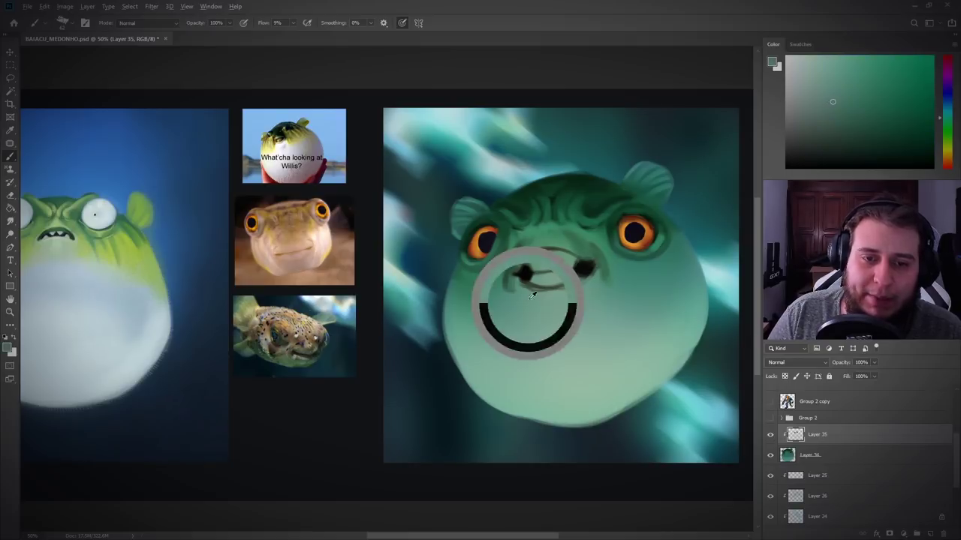
left_click(510, 283, "alt")
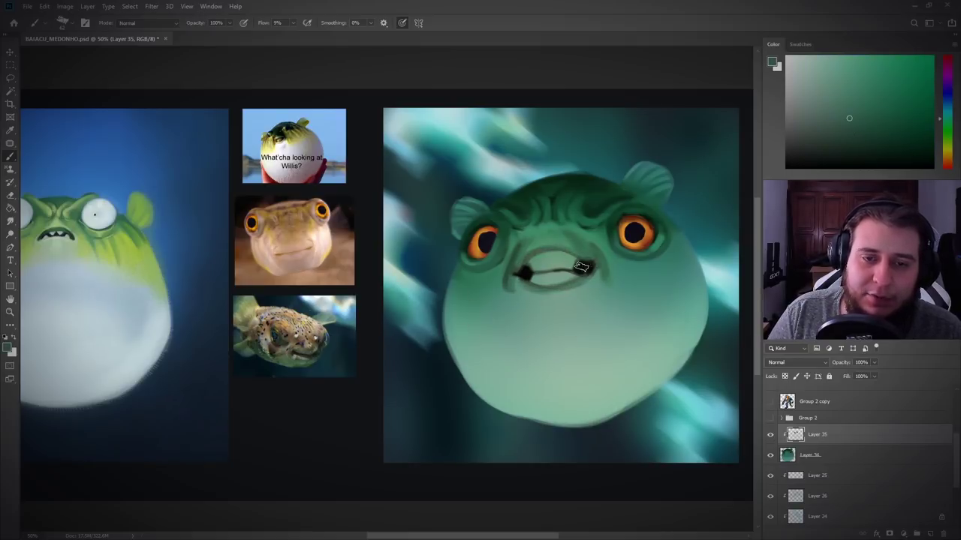
left_click(569, 314, "alt")
mouse_move(532, 249)
left_mouse_down()
mouse_move(573, 246)
mouse_move(525, 244)
left_mouse_up()
left_click(537, 244, "alt")
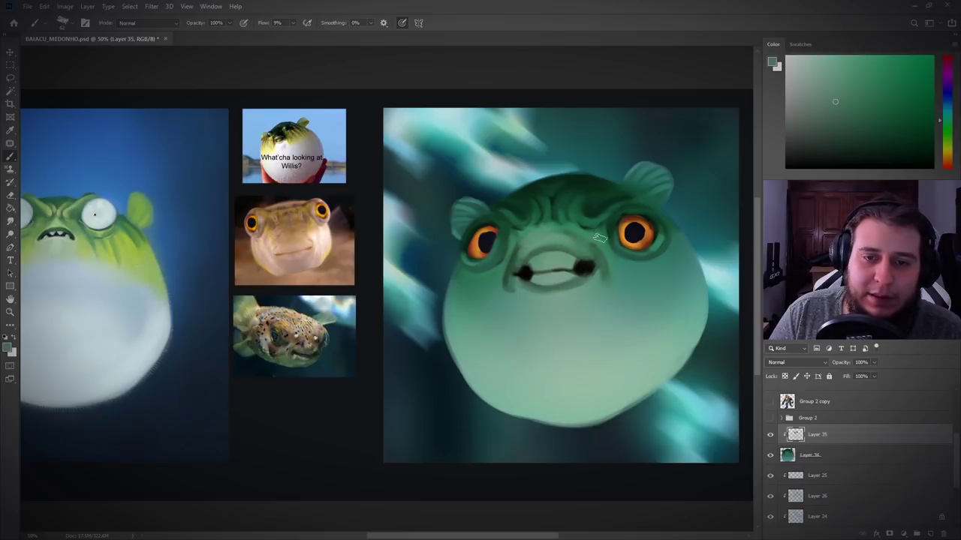
left_click(605, 277, "alt")
Step: Paint curved green wrinkles below both mouth corners and onto the upper belly
left_click_drag(510, 294, 533, 315)
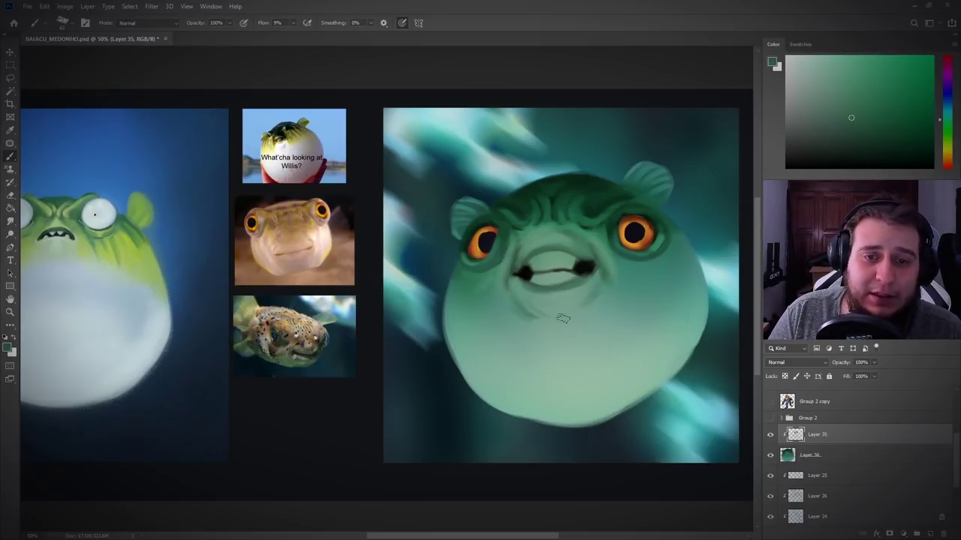
mouse_move(593, 301)
left_mouse_down()
mouse_move(589, 315)
mouse_move(603, 301)
left_mouse_up()
left_click(533, 313, "alt")
left_click_drag(511, 304, 533, 333)
mouse_move(602, 311)
left_mouse_down()
mouse_move(598, 322)
mouse_move(621, 322)
left_mouse_up()
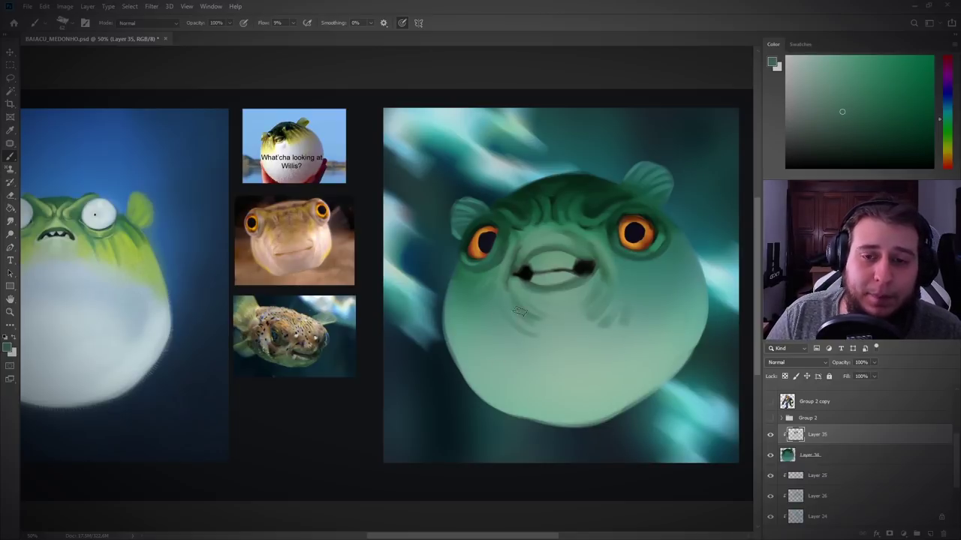
Step: Lighten the lips and the line between them with pale greens sampled from the mouth area
left_click(561, 262, "alt")
left_click(549, 270, "alt")
left_click_drag(569, 268, 535, 276)
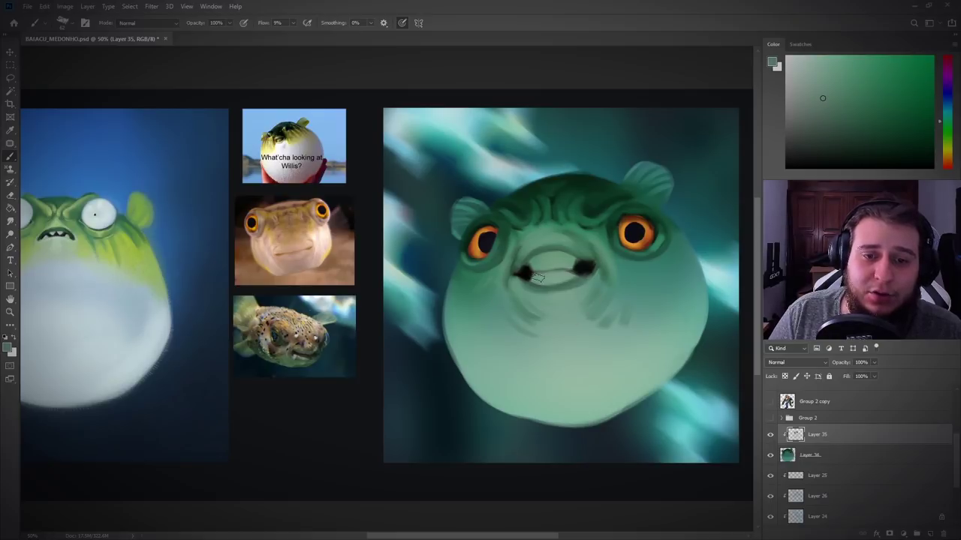
left_click(549, 269, "alt")
left_click(531, 270, "alt")
left_click(576, 249, "alt")
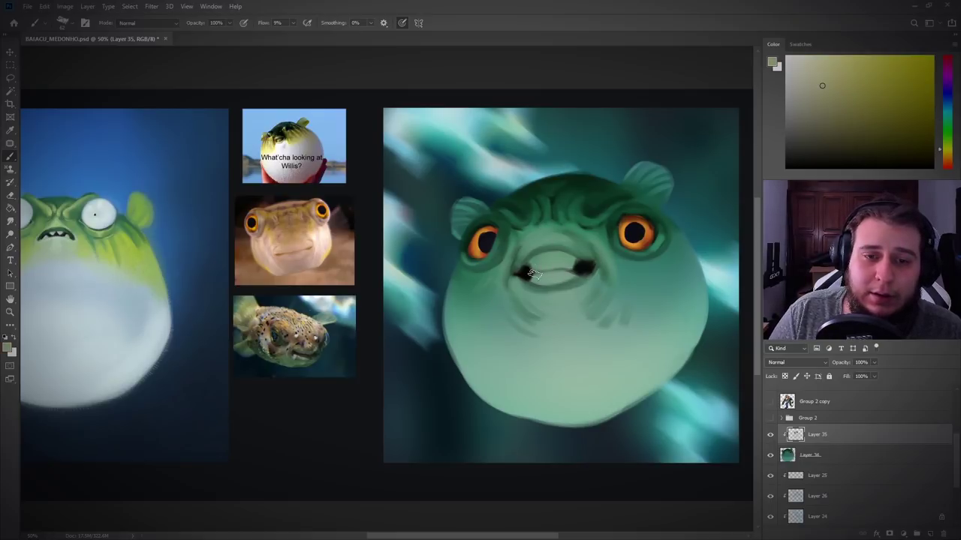
left_click(544, 271, "alt")
mouse_move(542, 272)
left_mouse_down()
mouse_move(568, 275)
mouse_move(548, 259)
mouse_move(572, 258)
left_mouse_up()
right_click(598, 266)
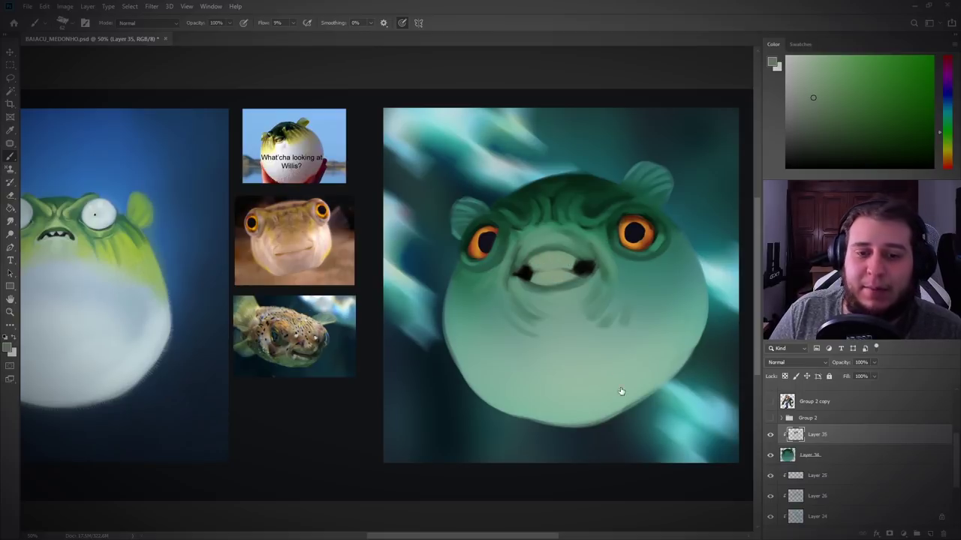
Step: Shade the pale area inside the mouth with a soft dark green sampled from the mouth corner
left_click(611, 421)
left_click(582, 260, "alt")
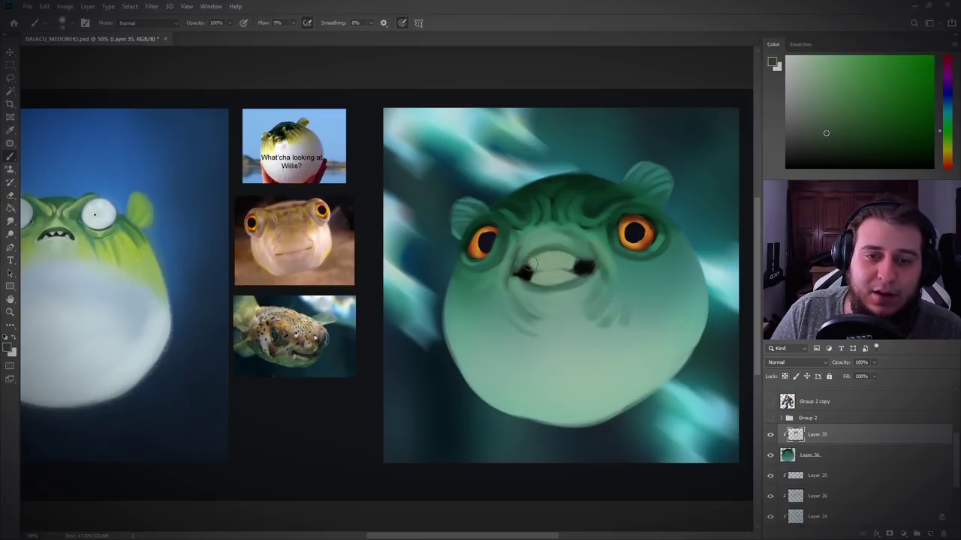
left_click_drag(577, 263, 533, 266)
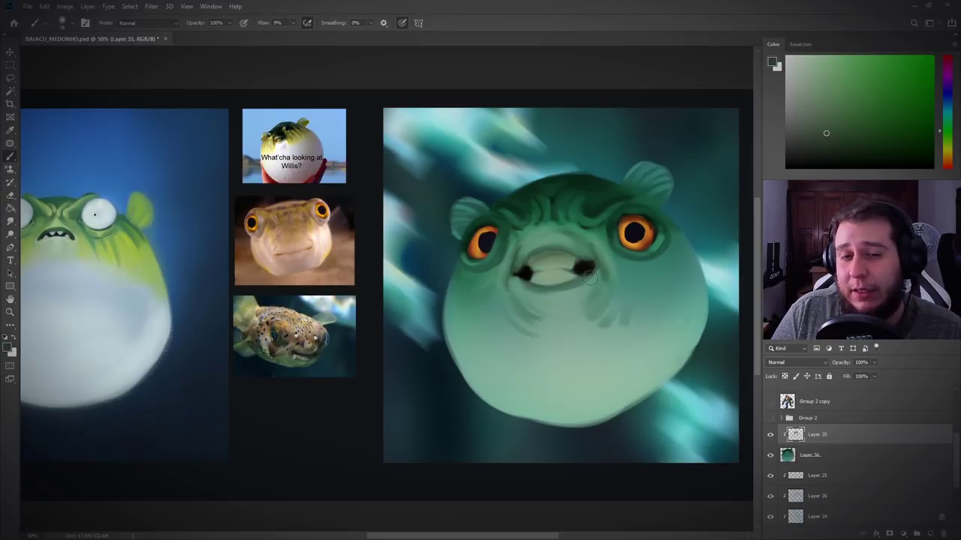
Step: Draw the line between the jaws and the individual tooth outlines inside the mouth in near-black green
left_click(583, 270, "alt")
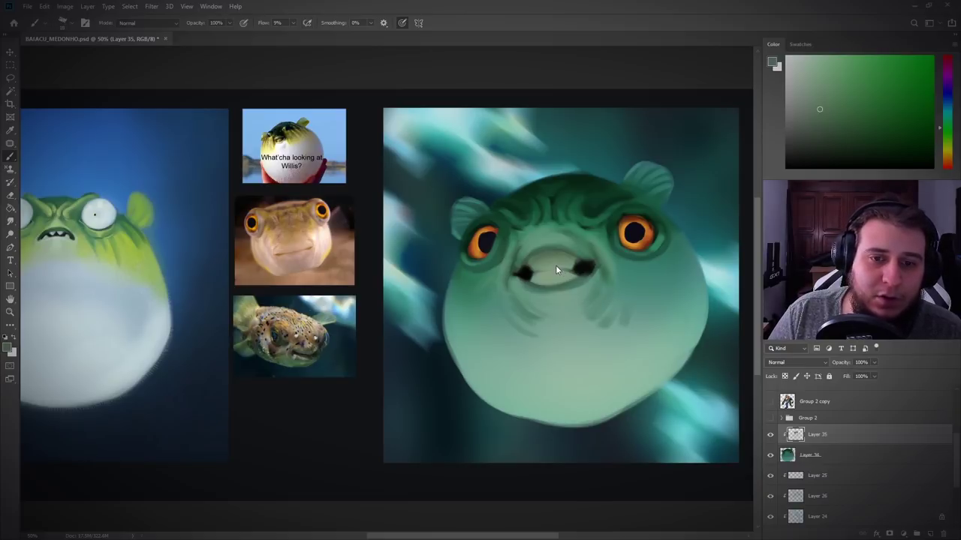
left_click(823, 144)
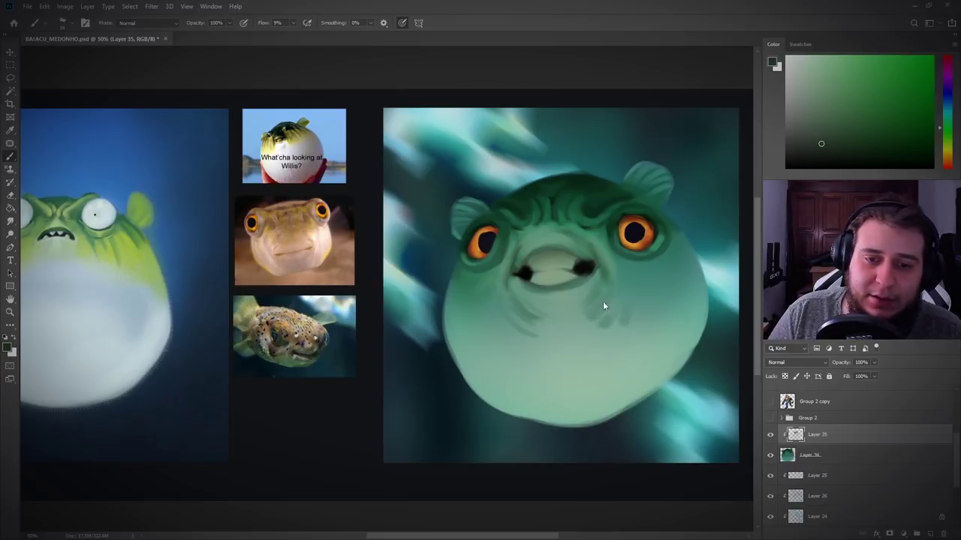
left_click(824, 161)
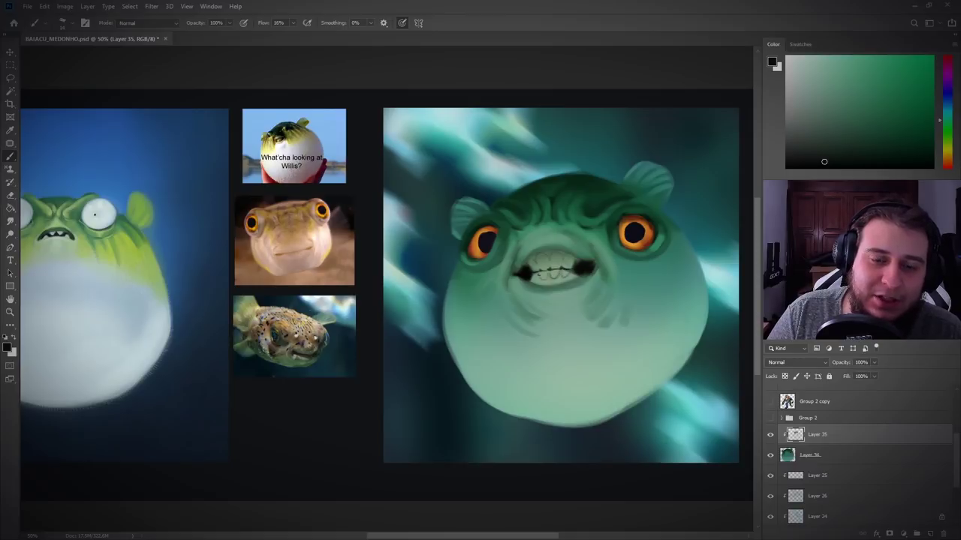
Step: Shade the teeth with a muted dark green and darken the mouth interior around them with near-black green
left_click(943, 134)
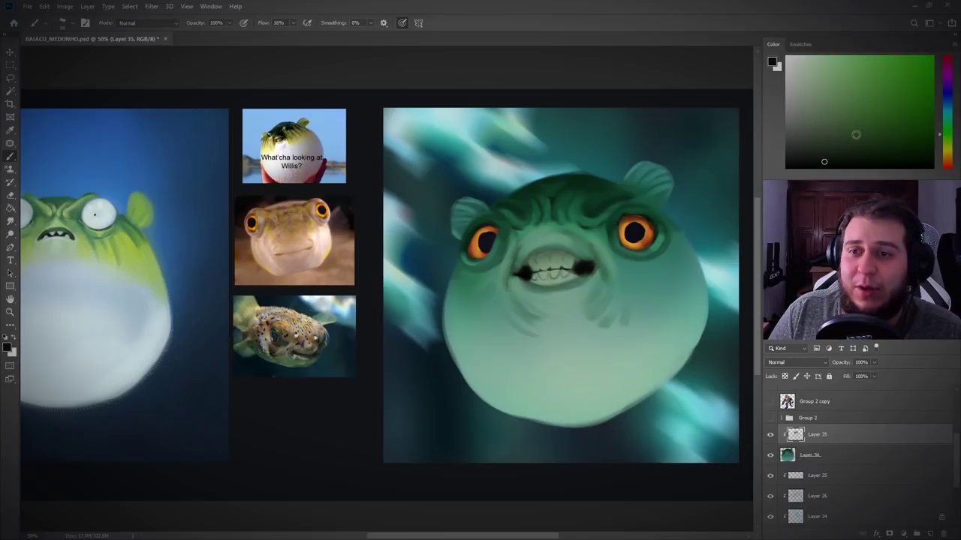
left_click(858, 129)
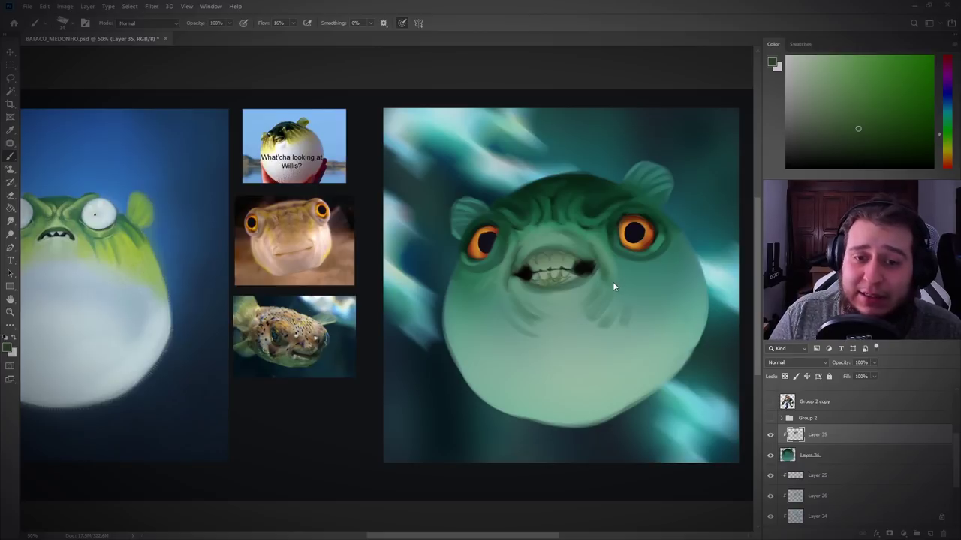
left_click_drag(533, 281, 574, 276)
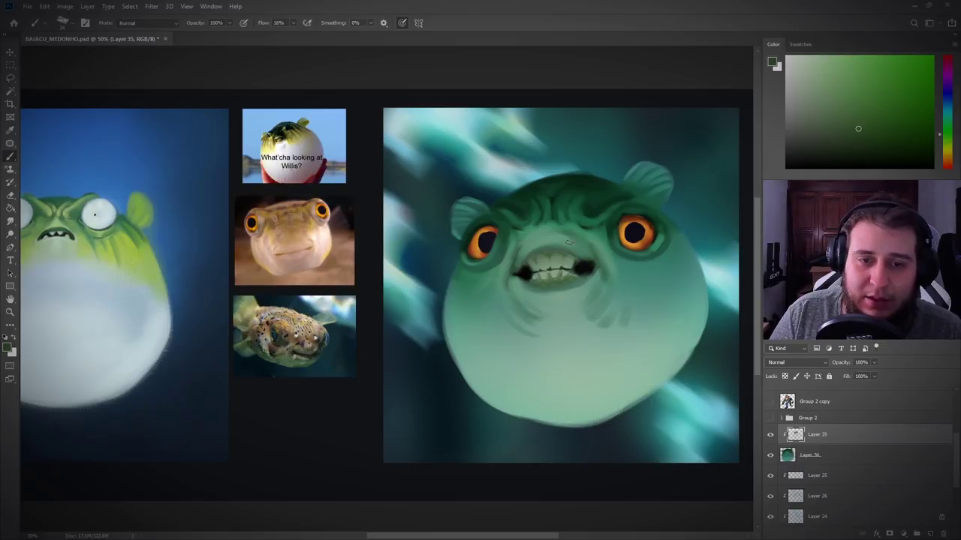
left_click(530, 271, "alt")
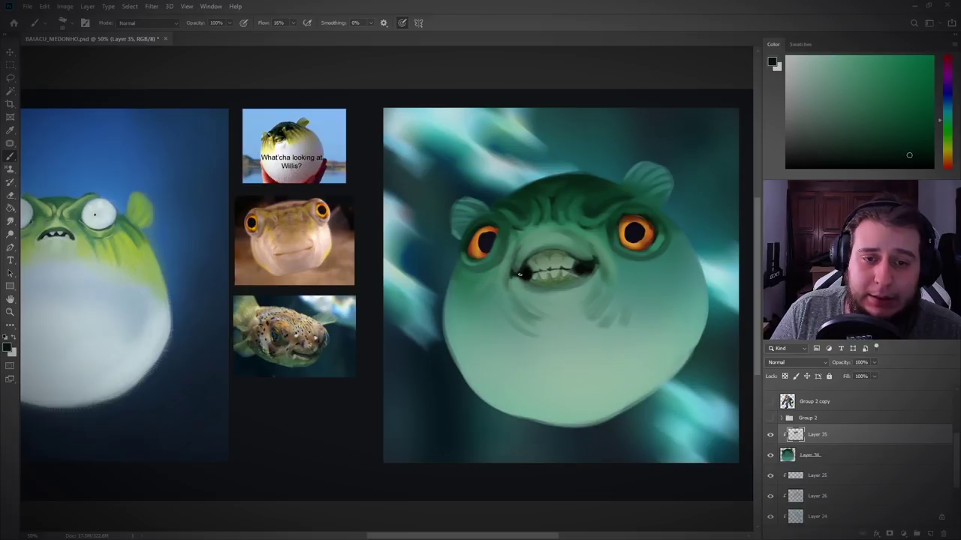
mouse_move(563, 287)
left_mouse_down()
mouse_move(534, 289)
mouse_move(572, 287)
mouse_move(593, 265)
mouse_move(553, 288)
left_mouse_up()
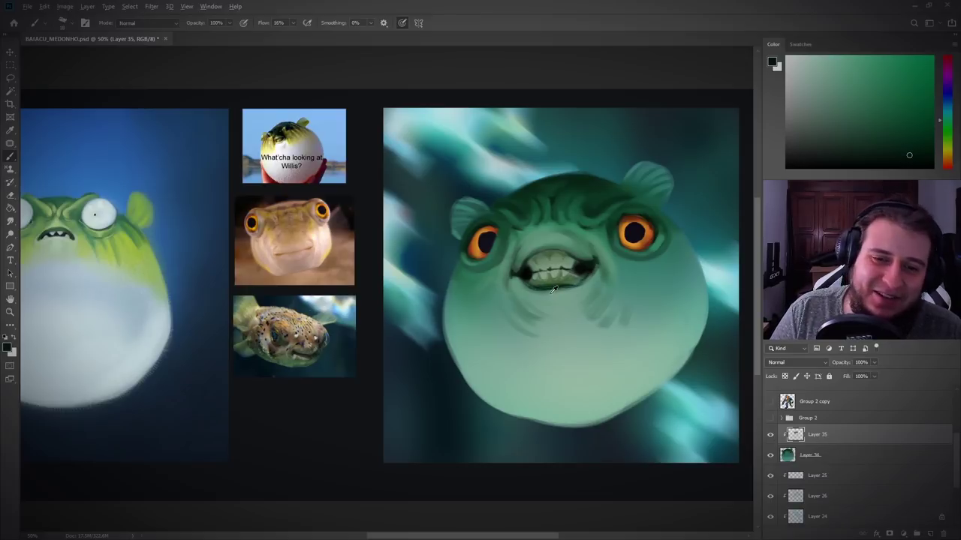
Step: Paint pale gray-green highlights on the lower lip and the wrinkles around the mouth, eyes and forehead
left_click(552, 289, "alt")
left_click(564, 294, "alt")
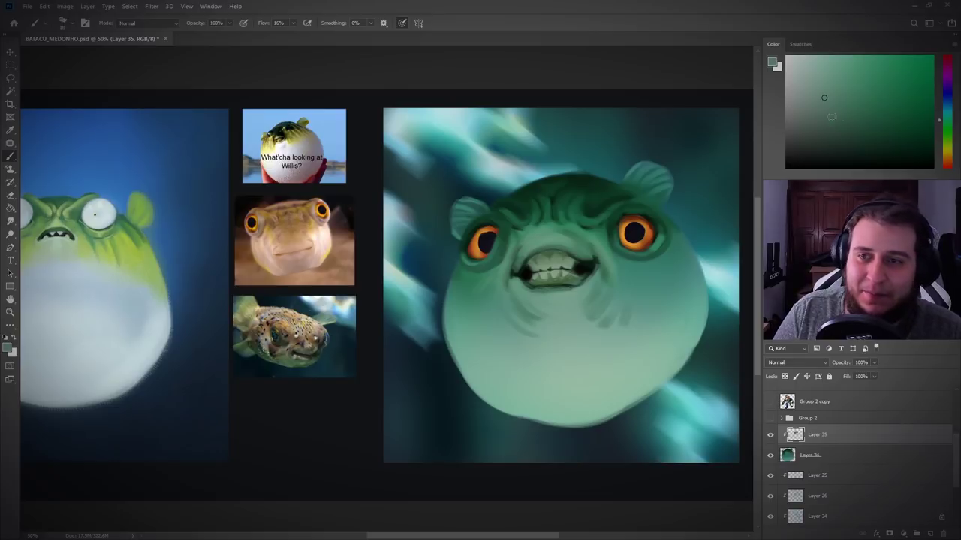
left_click(817, 85)
mouse_move(540, 291)
left_mouse_down()
mouse_move(561, 291)
mouse_move(553, 289)
left_mouse_up()
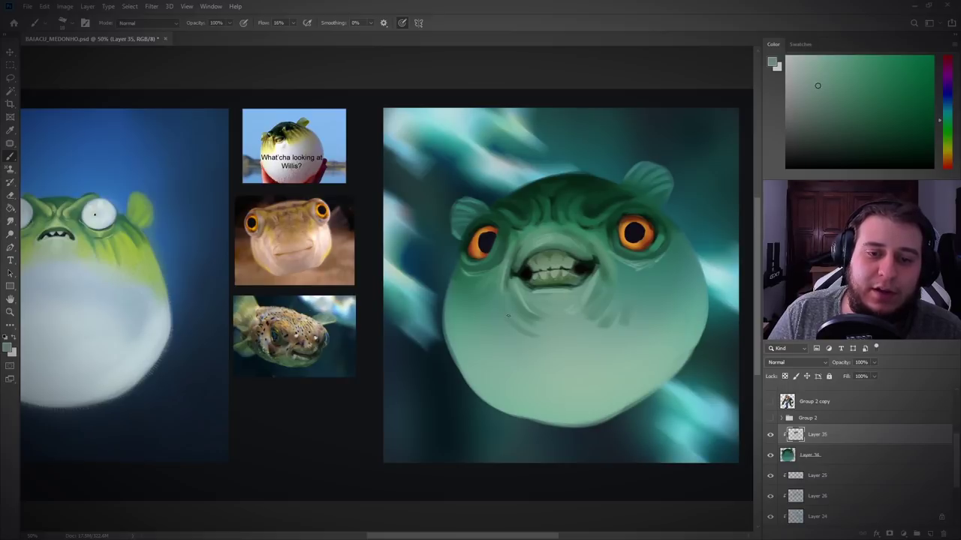
left_click_drag(598, 323, 613, 318)
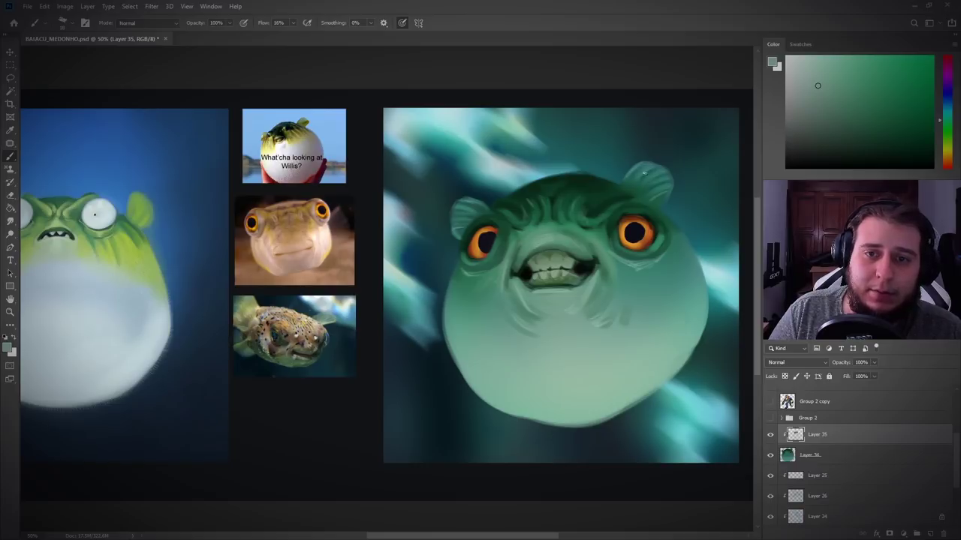
Step: Brighten the upper teeth with pale mint and the lower teeth with a lighter green
left_click(612, 302, "alt")
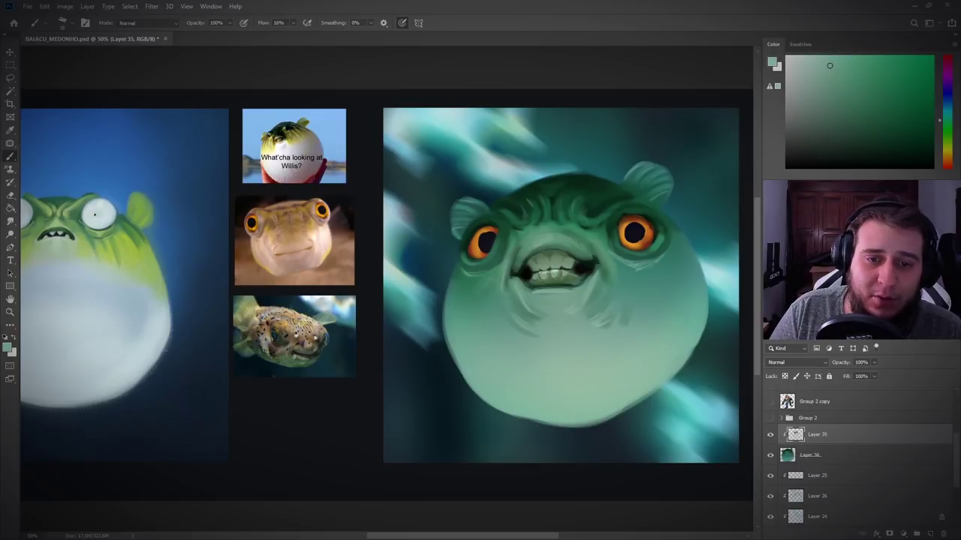
left_click_drag(555, 257, 544, 268)
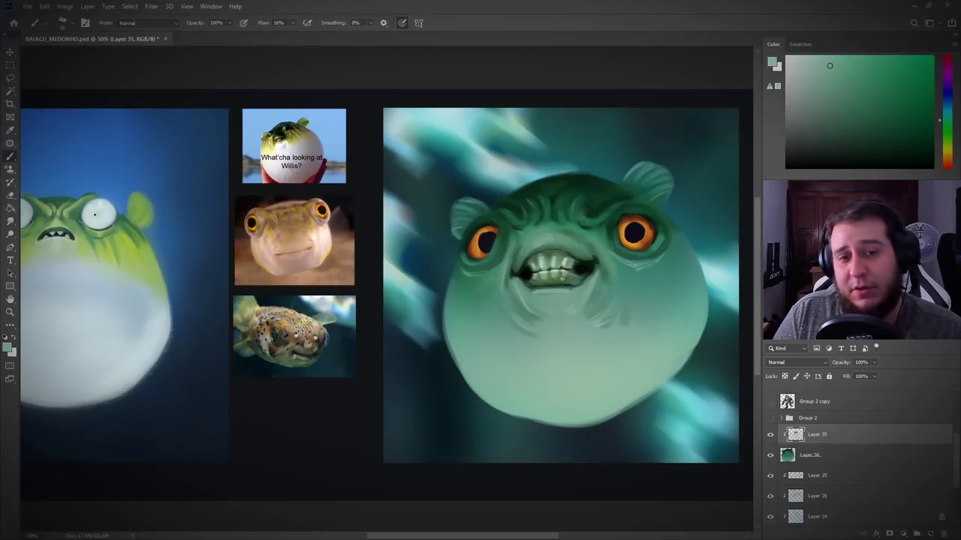
left_click(559, 279, "alt")
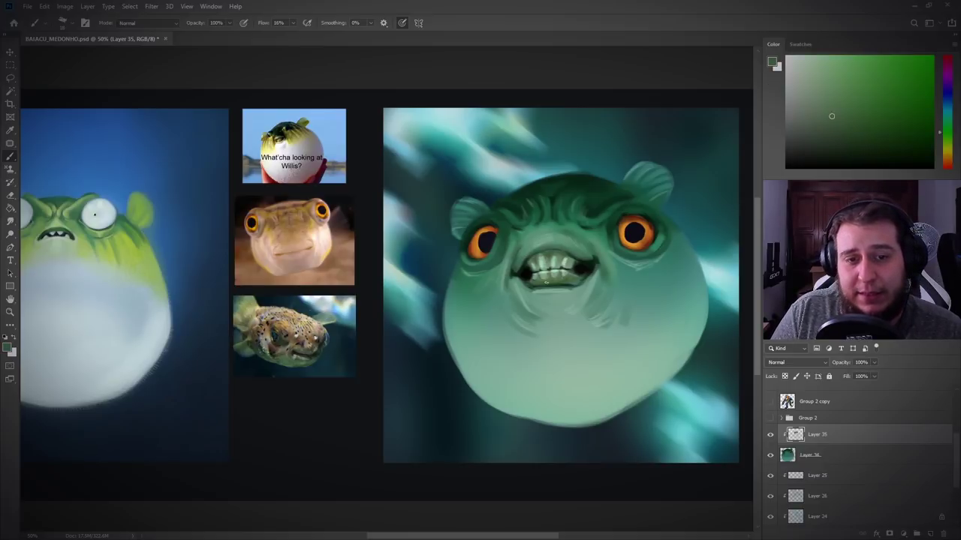
left_click(843, 88)
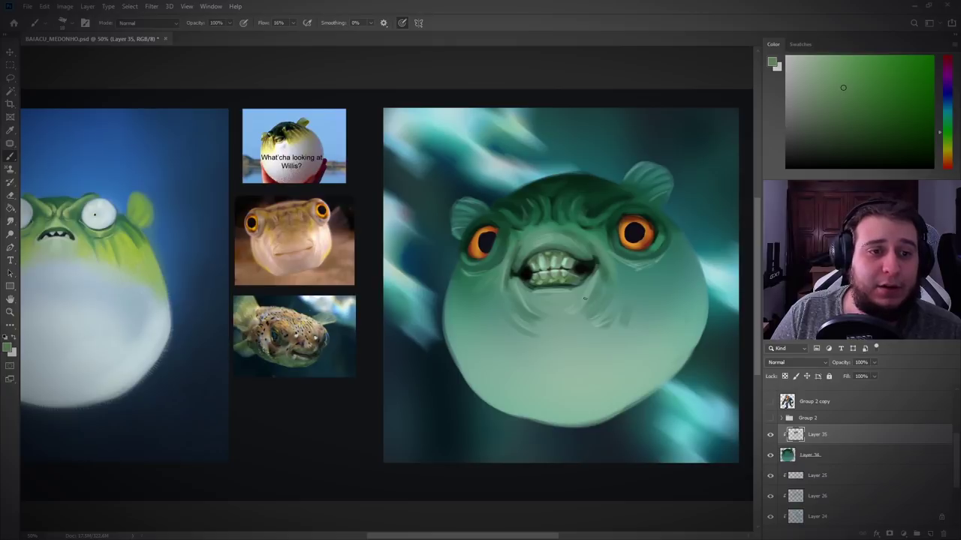
Step: Add a new layer above Layer 35, clip it to the fish and set its blend mode to Color Dodge
left_click(916, 534)
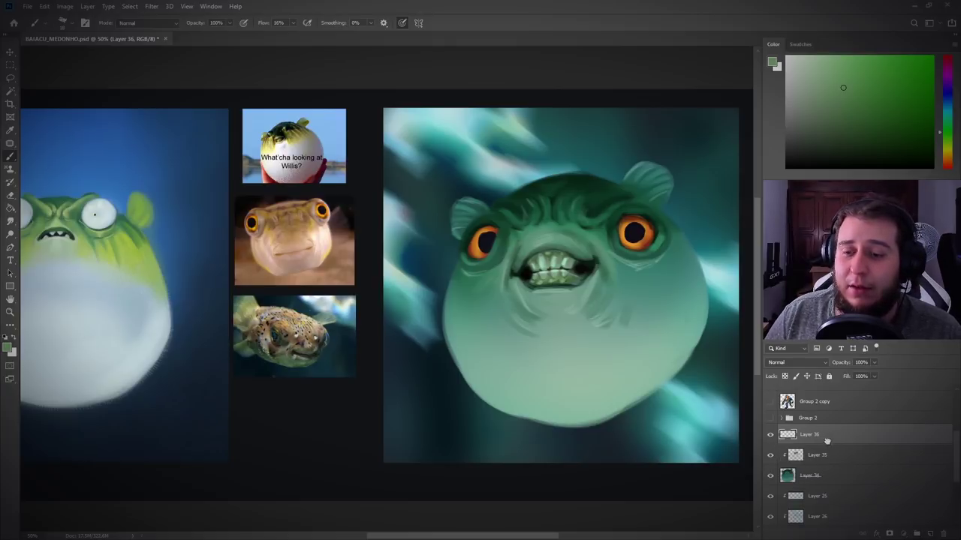
left_click_drag(825, 451, 830, 429)
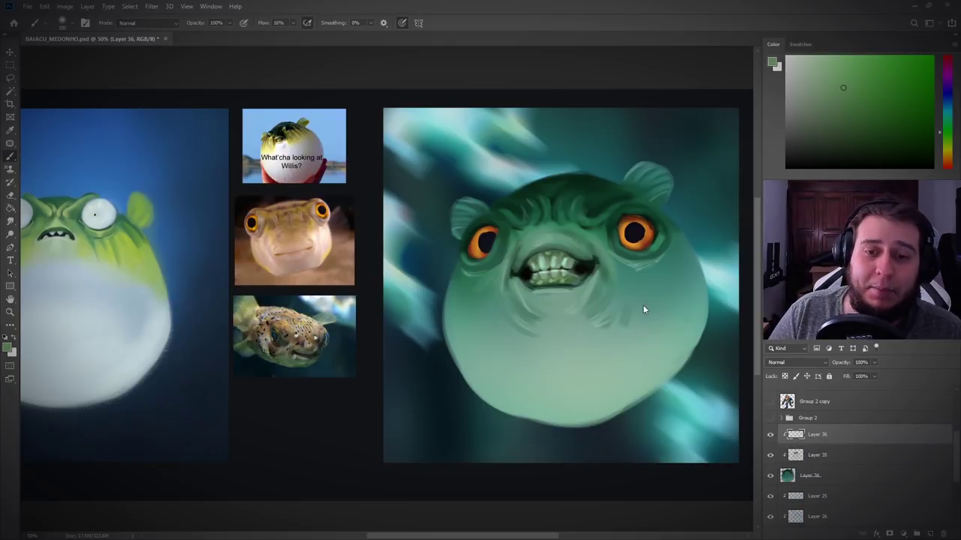
left_click(804, 363)
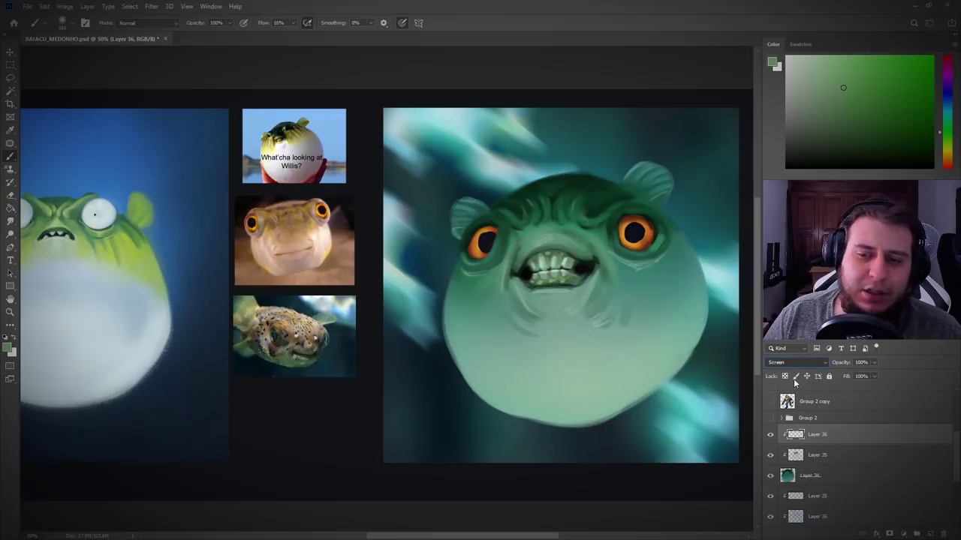
left_click(795, 385)
Step: Paint a soft glow over both eyes with a bright orange based on the iris color
left_click(647, 239, "alt")
left_click(914, 90)
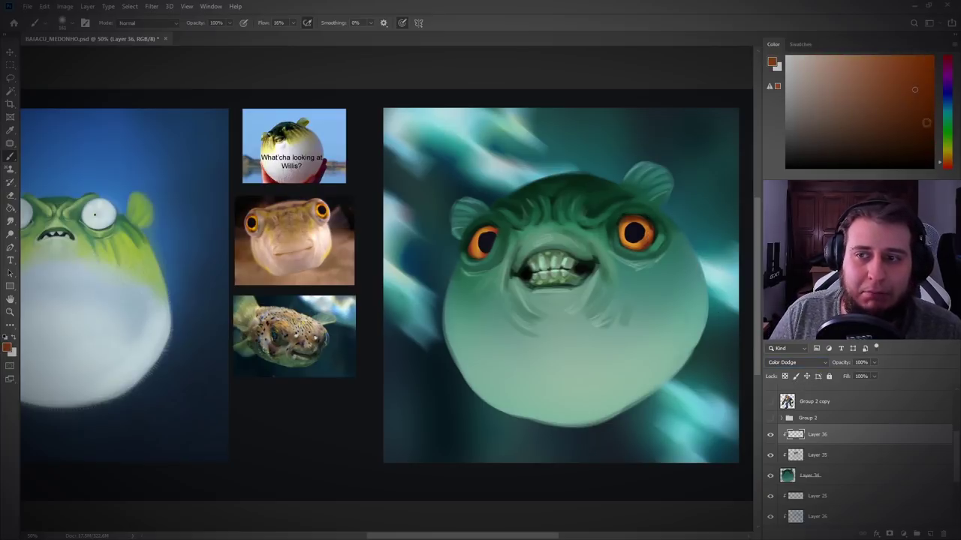
mouse_move(629, 227)
left_mouse_down()
mouse_move(635, 244)
mouse_move(628, 221)
left_mouse_up()
left_click(904, 59)
left_click(943, 161)
mouse_move(497, 253)
left_mouse_down()
mouse_move(484, 242)
mouse_move(486, 257)
left_mouse_up()
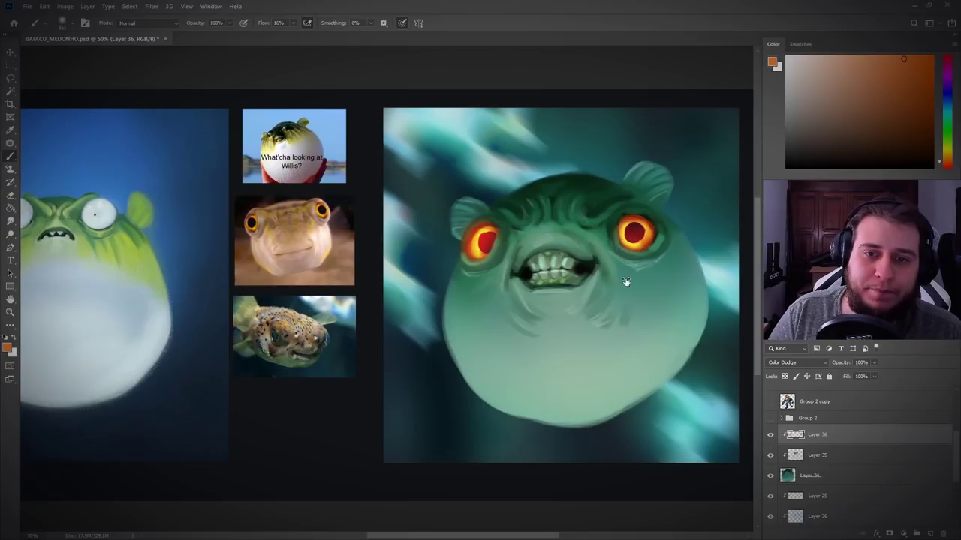
Step: Enlarge the brush and paint a soft orange glow around the fish's right-hand eye on the Color Dodge layer
key("bracketright")
key("bracketright")
key("bracketright")
key("bracketright")
left_click_drag(645, 235, 625, 239)
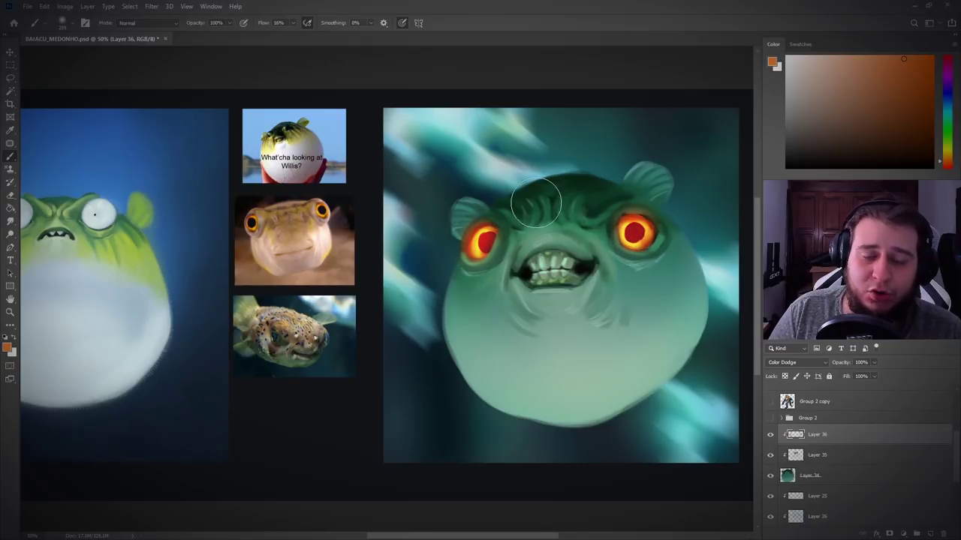
mouse_move(563, 282)
left_mouse_down()
mouse_move(552, 270)
mouse_move(550, 279)
left_mouse_up()
key("ctrl+z")
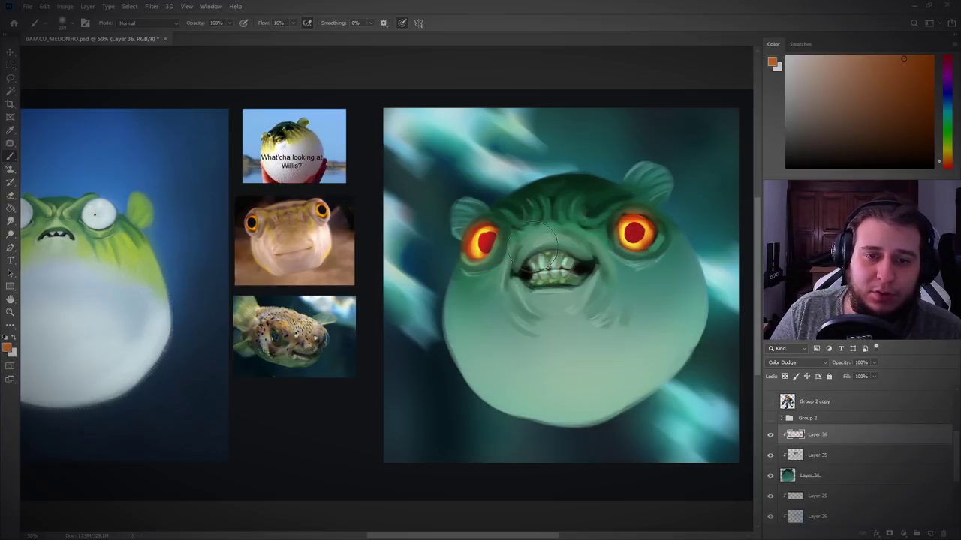
Step: Try brushing green and yellow-green tints over the cheek under the left-hand eye on the Color Dodge layer
left_click(560, 236, "alt")
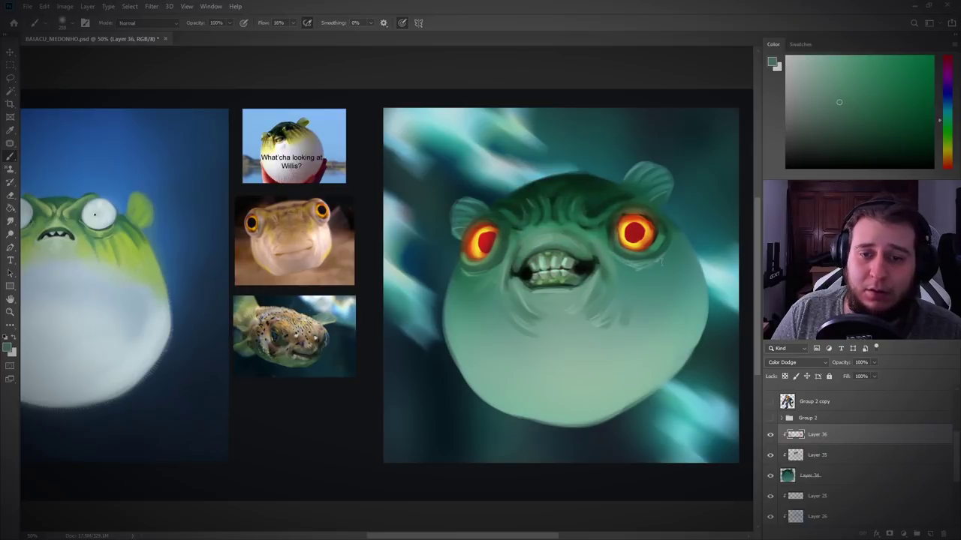
left_click(947, 133)
left_click(868, 78)
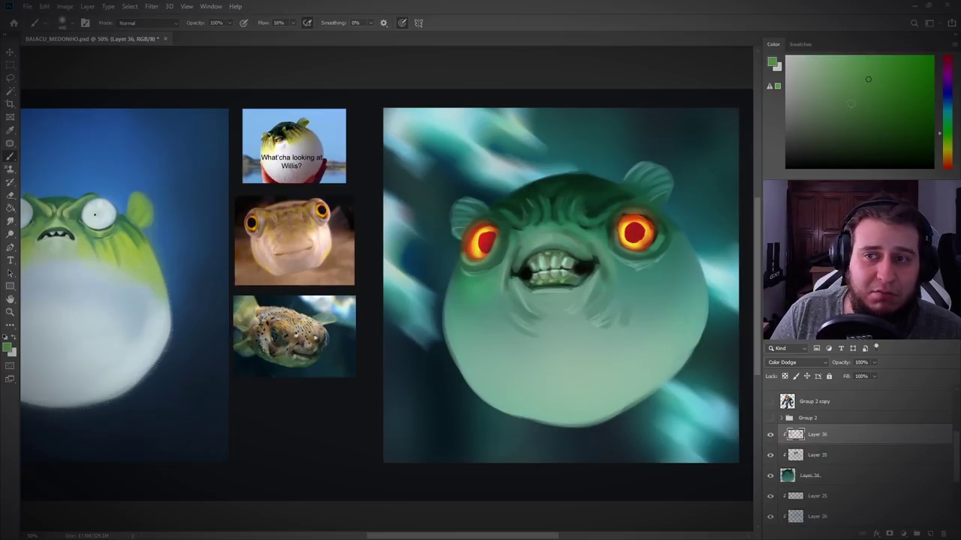
key("ctrl+z")
left_click(889, 70)
left_click(947, 142)
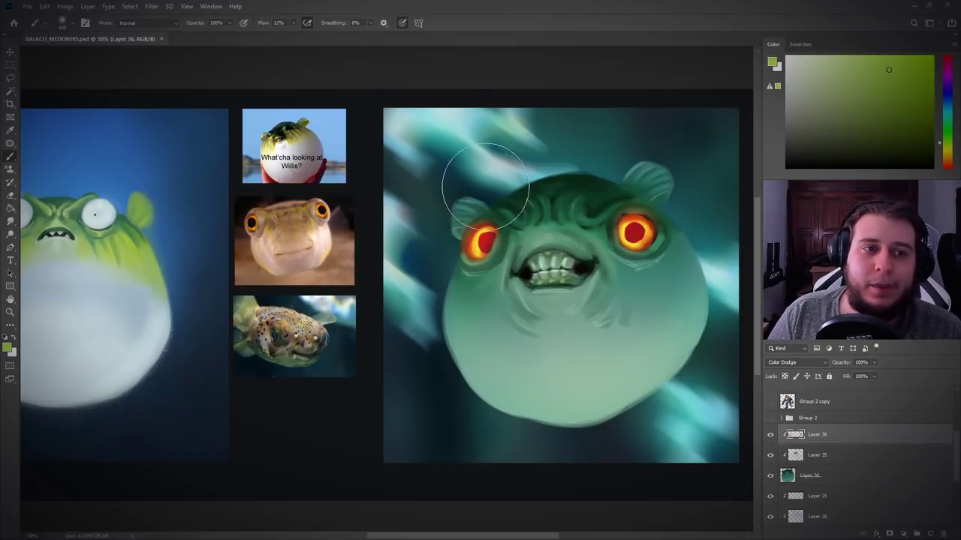
mouse_move(473, 277)
left_mouse_down()
mouse_move(461, 297)
mouse_move(482, 296)
mouse_move(463, 297)
mouse_move(462, 323)
mouse_move(498, 320)
mouse_move(478, 291)
mouse_move(497, 270)
left_mouse_up()
key("ctrl+z")
Step: Try tinting both cheeks with a more saturated yellow-green on the Color Dodge layer, and undo the strokes
left_click(910, 81)
mouse_move(636, 246)
left_mouse_down()
mouse_move(631, 283)
mouse_move(661, 276)
mouse_move(637, 267)
mouse_move(660, 271)
mouse_move(688, 241)
mouse_move(678, 289)
left_mouse_up()
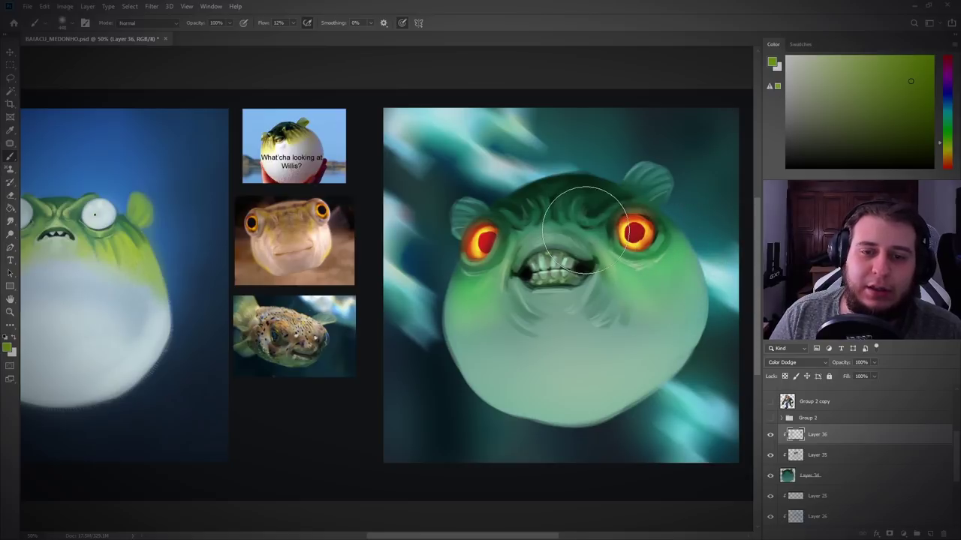
key("ctrl+z")
key("ctrl+z")
key("ctrl+z")
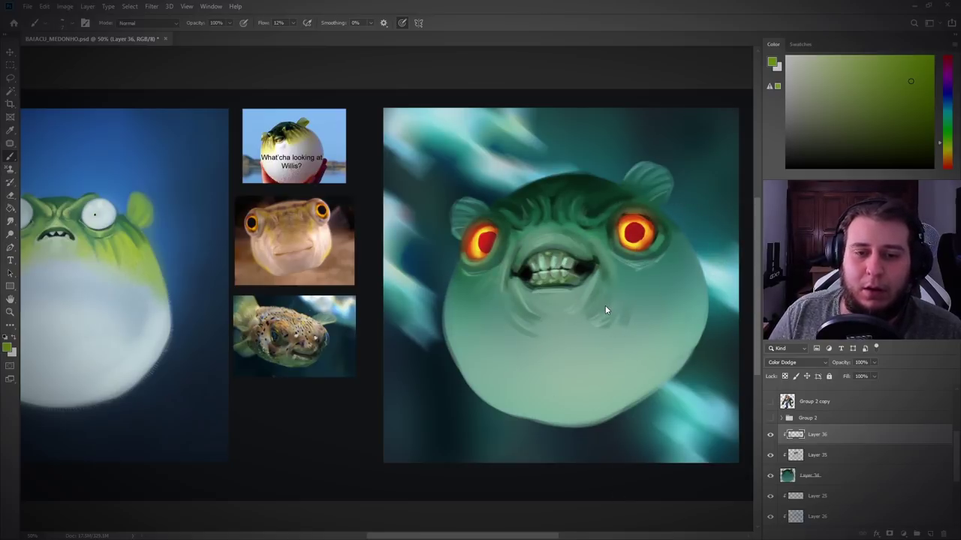
Step: Darken the mouth interior beside the teeth on Layer 35, using near-black sampled from the mouth
left_click(583, 265, "alt")
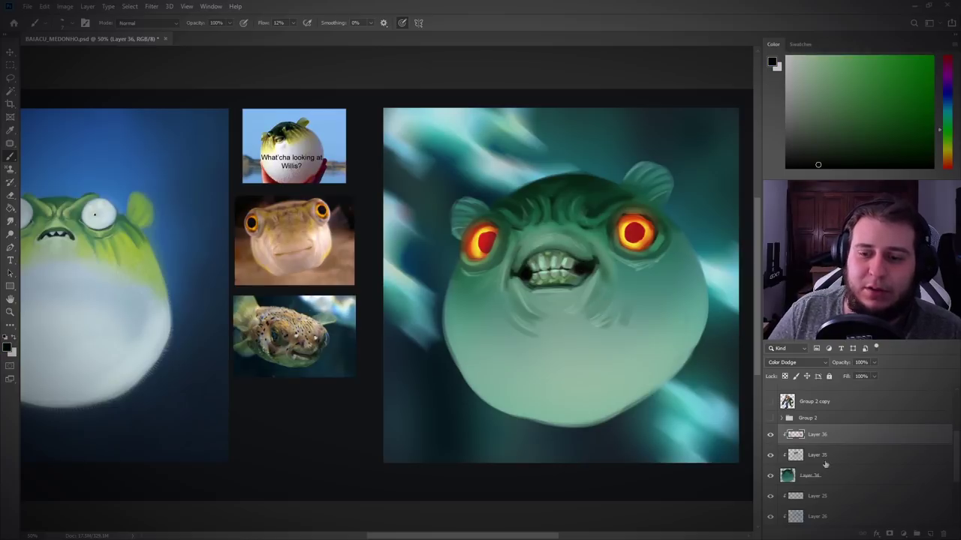
left_click(832, 454)
key("]")
mouse_move(575, 266)
left_mouse_down()
mouse_move(578, 276)
mouse_move(594, 268)
left_mouse_up()
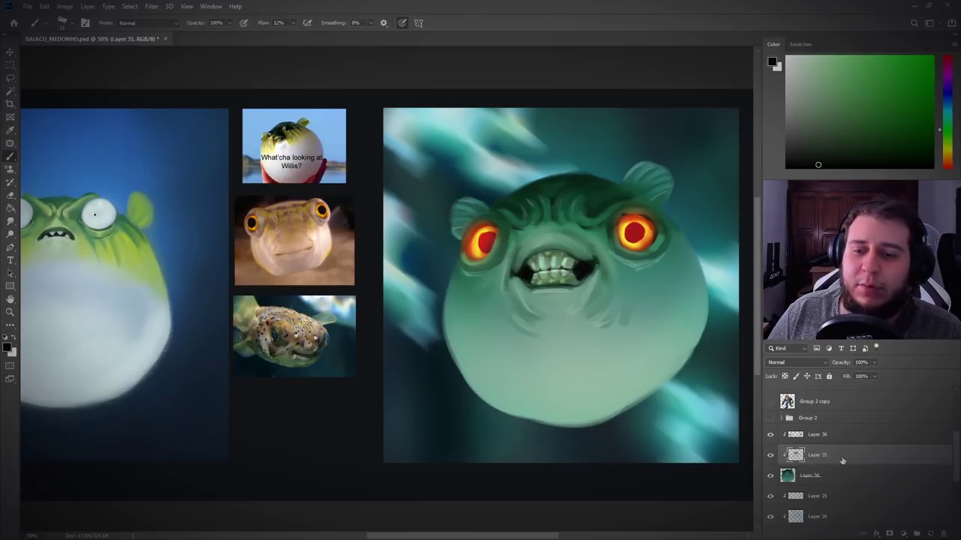
Step: Add a new clipped layer above Layer 36 and paint black pupils in the eyes at 62% flow
left_click(930, 532)
left_click_drag(855, 464, 853, 435)
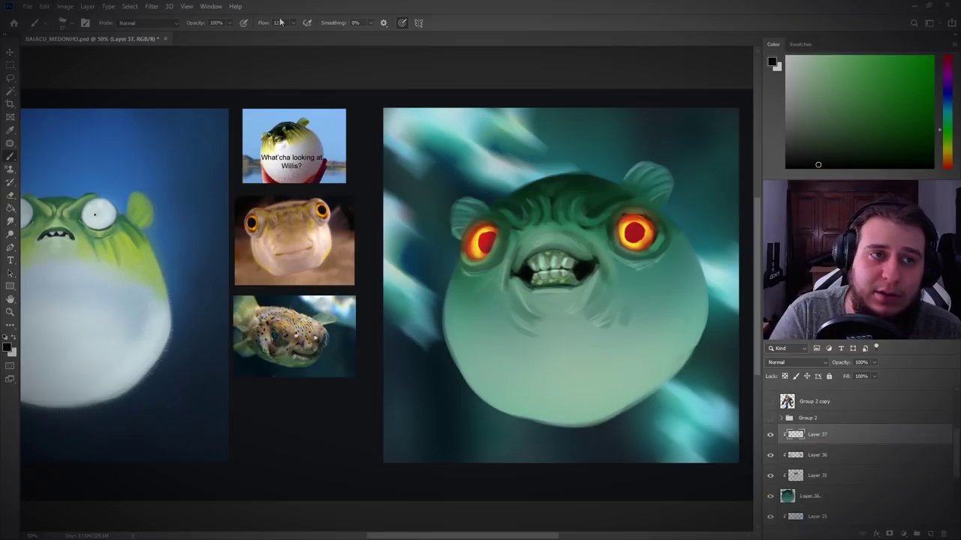
mouse_move(489, 240)
left_mouse_down()
mouse_move(497, 251)
mouse_move(488, 244)
left_mouse_up()
key("ctrl+z")
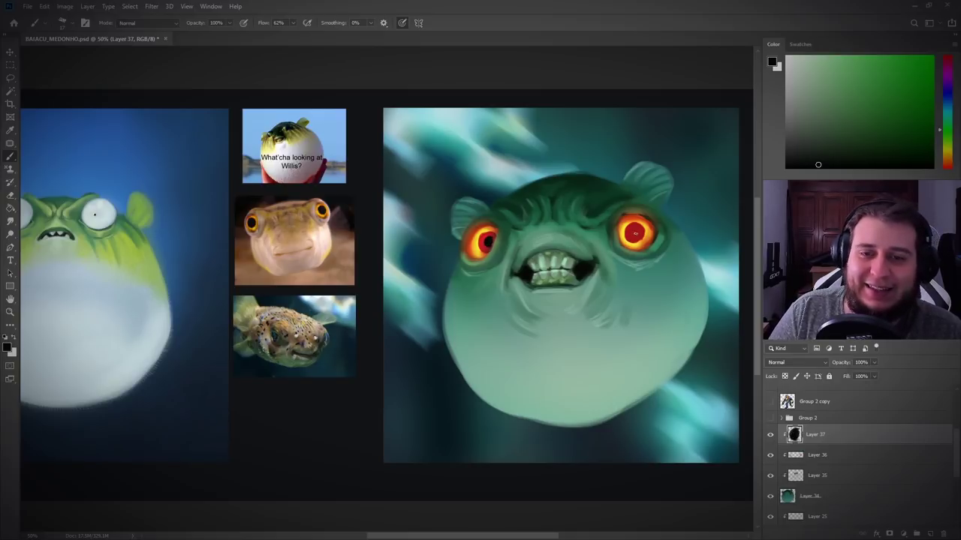
Step: Add small light-grey highlights to both pupils and touch up the left-hand pupil with sampled black
key("x")
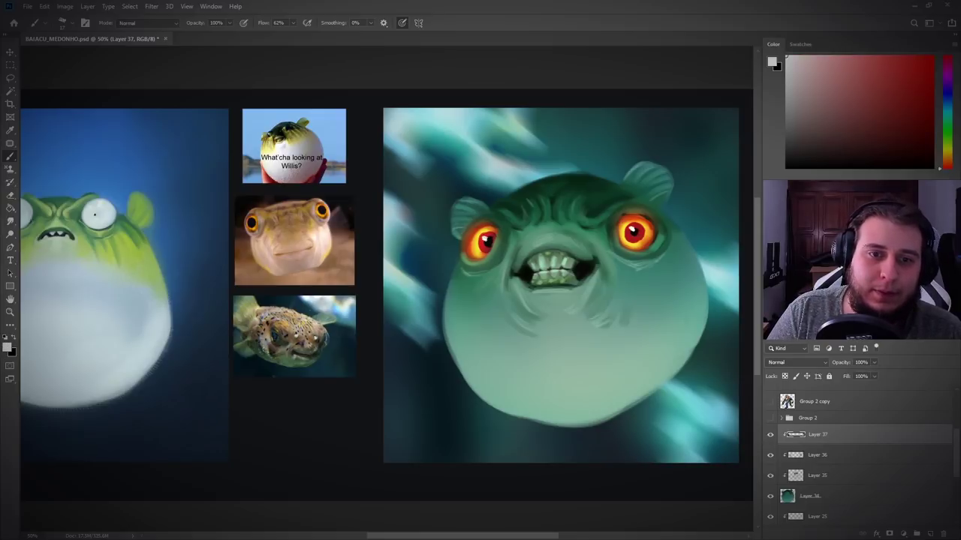
left_click(493, 236, "alt")
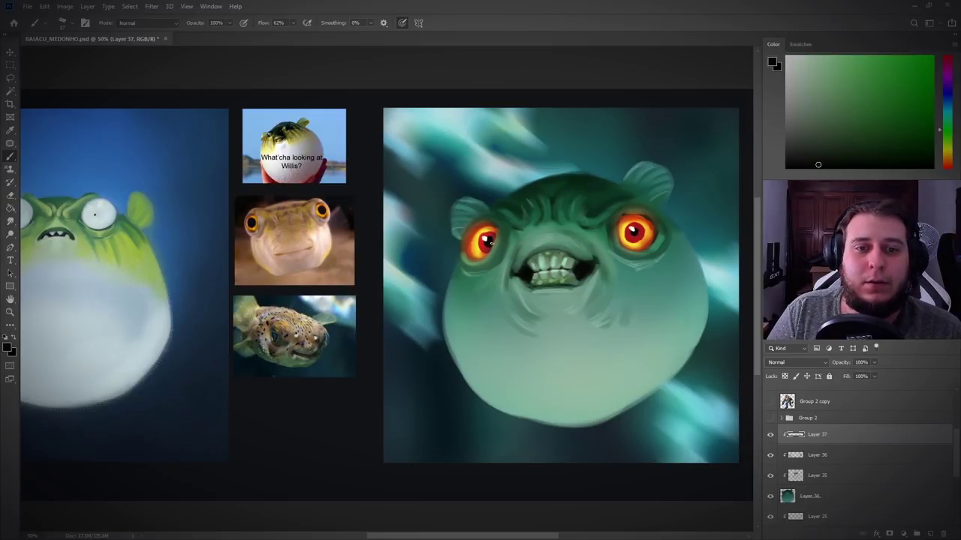
left_click_drag(493, 239, 490, 245)
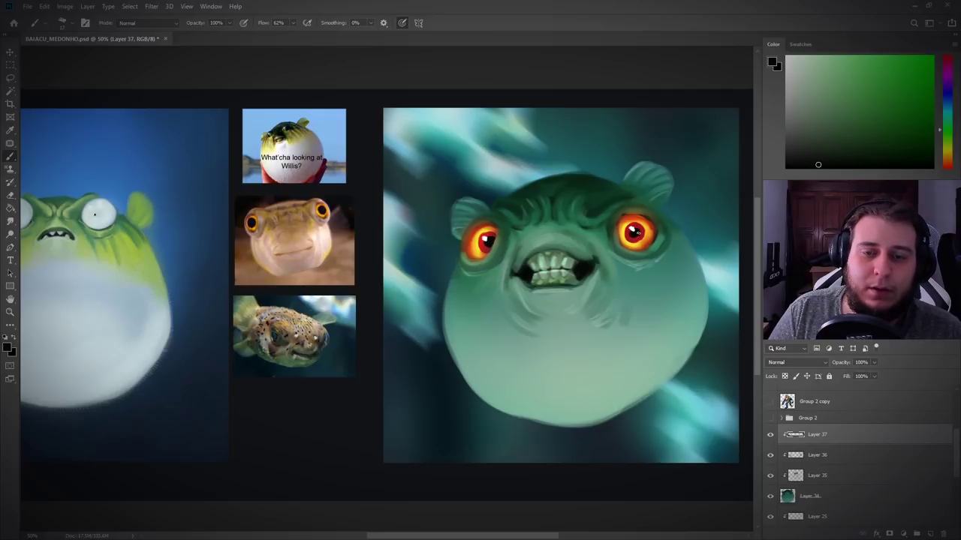
Step: Refine the pupil edges by erasing a spot on the right-hand one and painting sampled dark red around them
key("e")
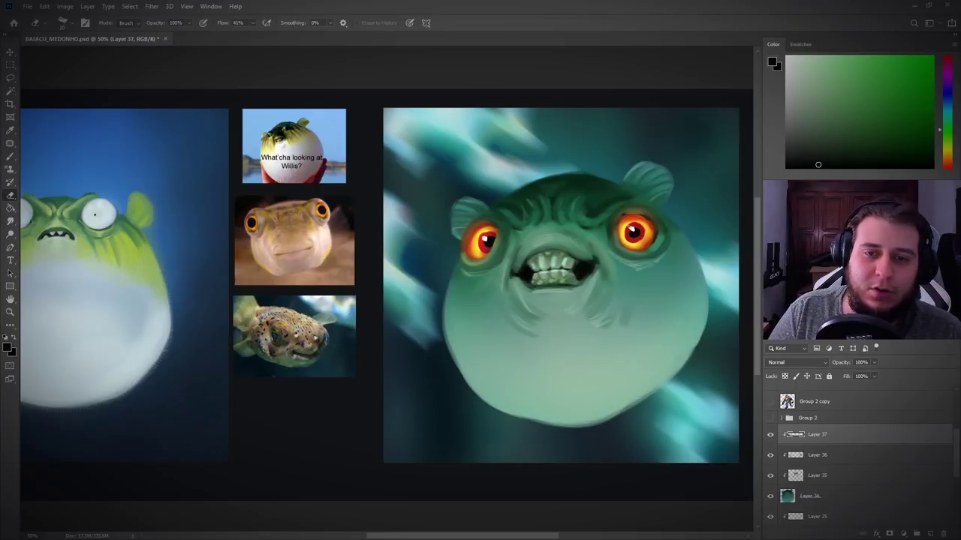
left_click(629, 231)
key("b")
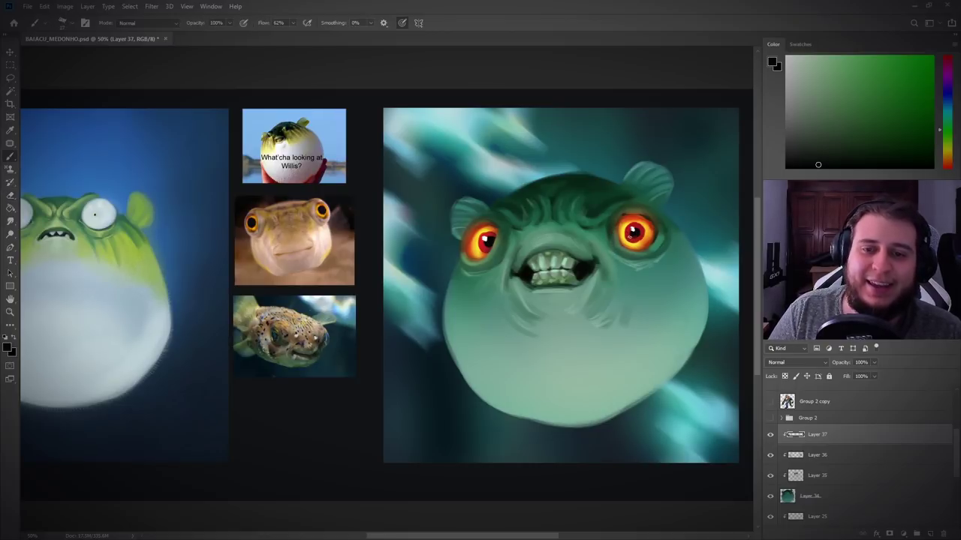
left_click(631, 231, "alt")
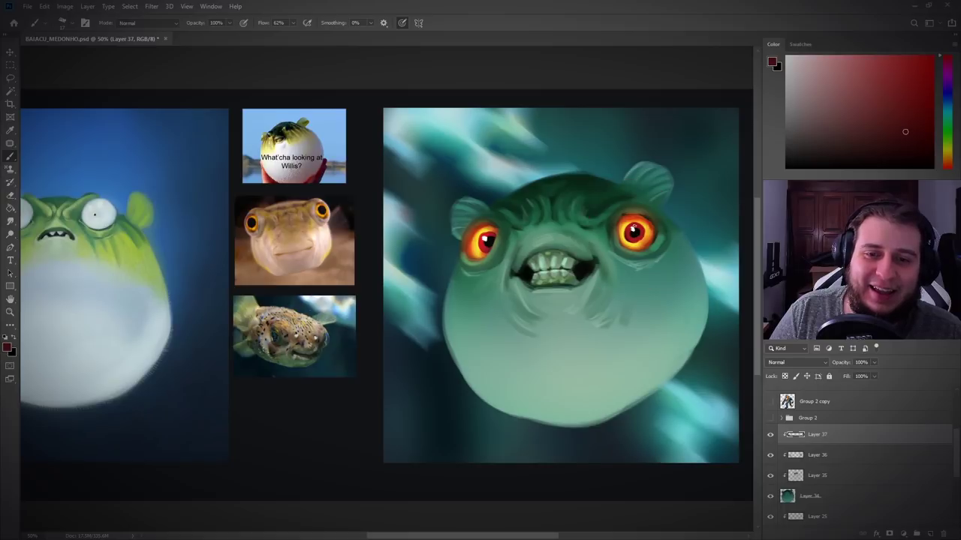
left_click(639, 222, "alt")
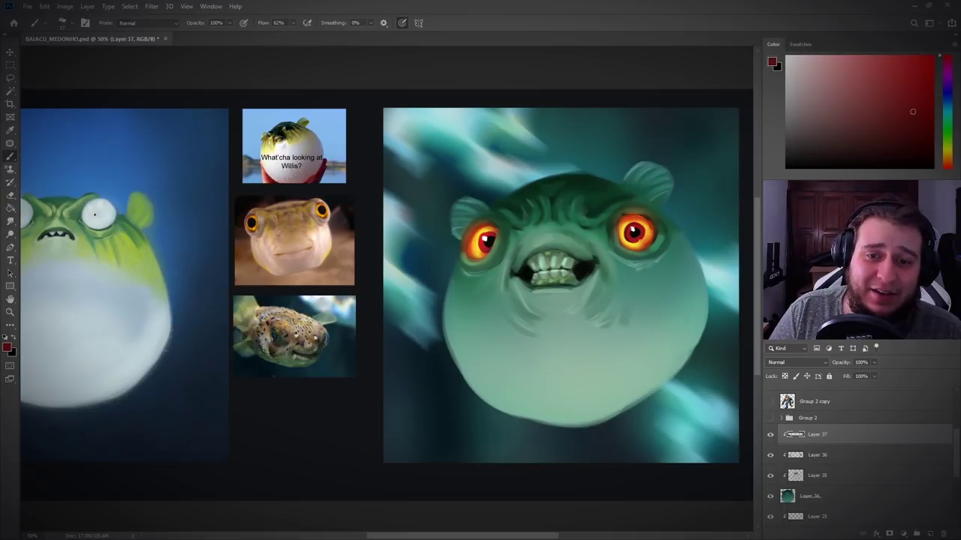
left_click_drag(489, 237, 482, 240)
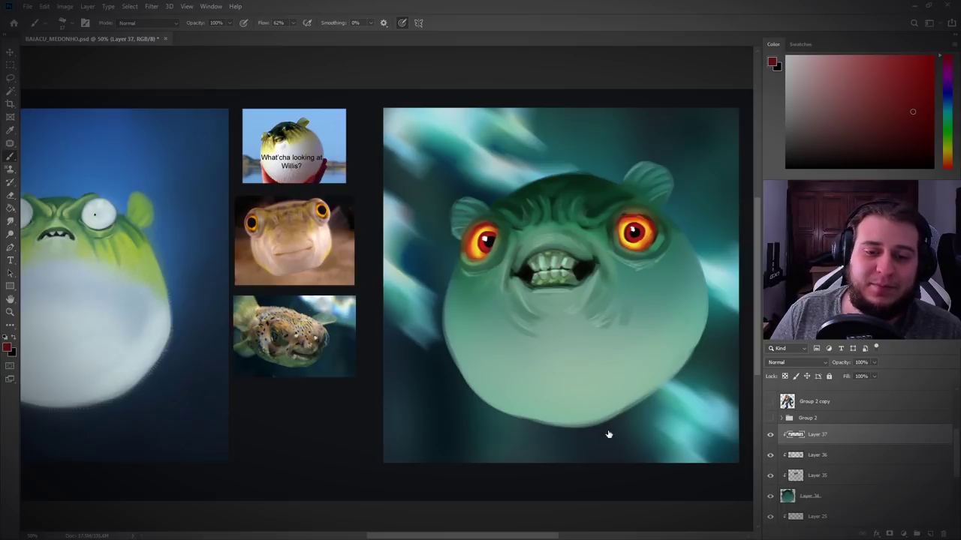
Step: Lighten the teeth with a soft brush in a pale green based on their sampled colour
left_click(554, 263, "alt")
left_click(824, 71)
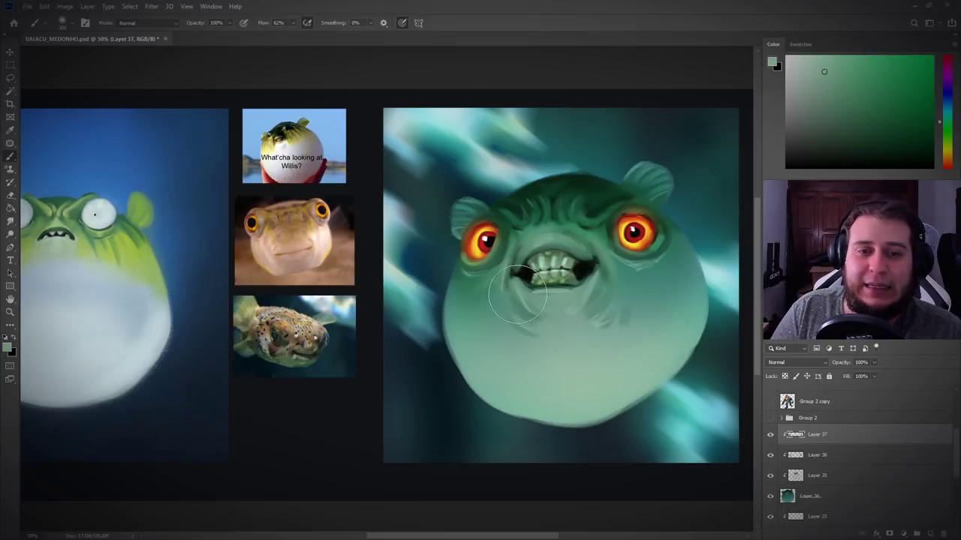
mouse_move(558, 267)
left_mouse_down()
mouse_move(543, 270)
mouse_move(558, 260)
left_mouse_up()
key("ctrl+z")
left_click(544, 266, "alt")
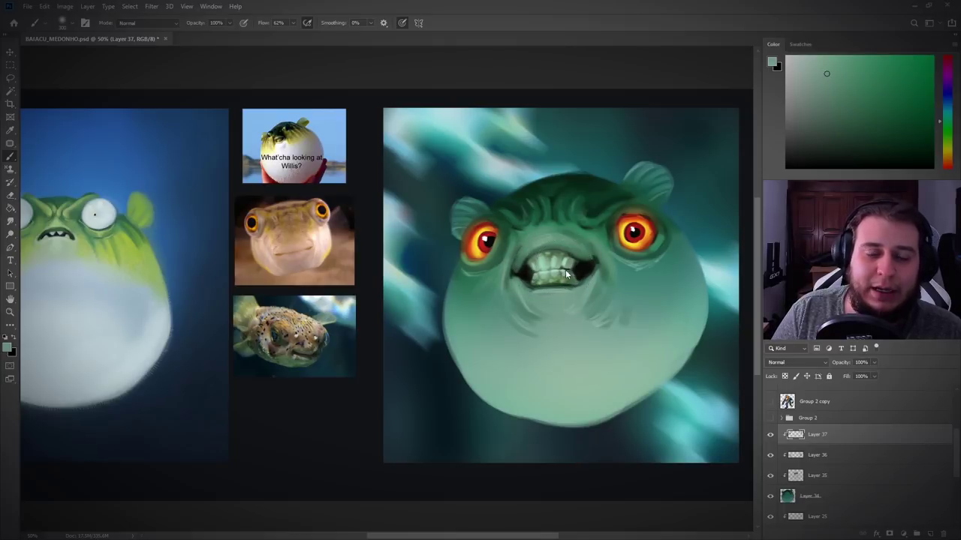
Step: Redefine the mouth's dark interior and corners with sampled near-black and skin green, and save the document
left_click(529, 270, "alt")
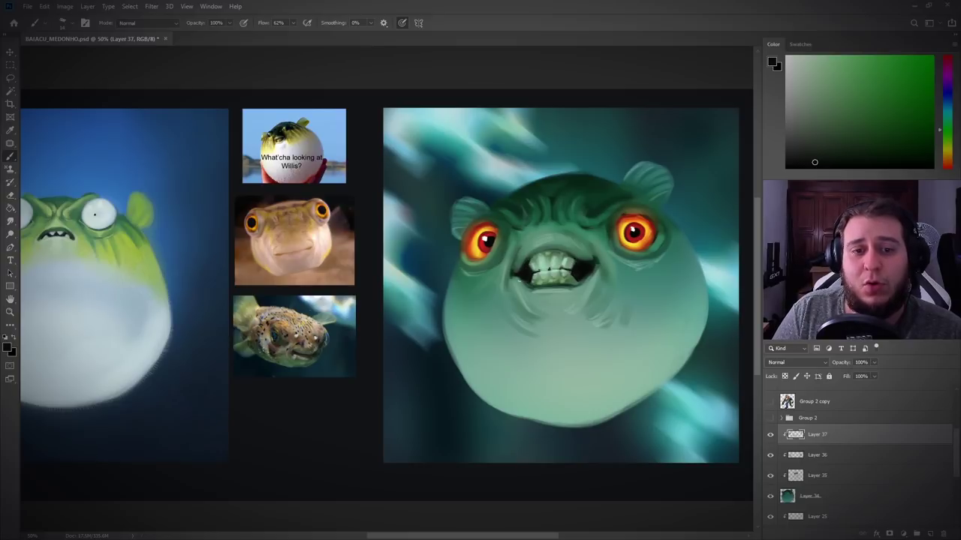
left_click(598, 267, "alt")
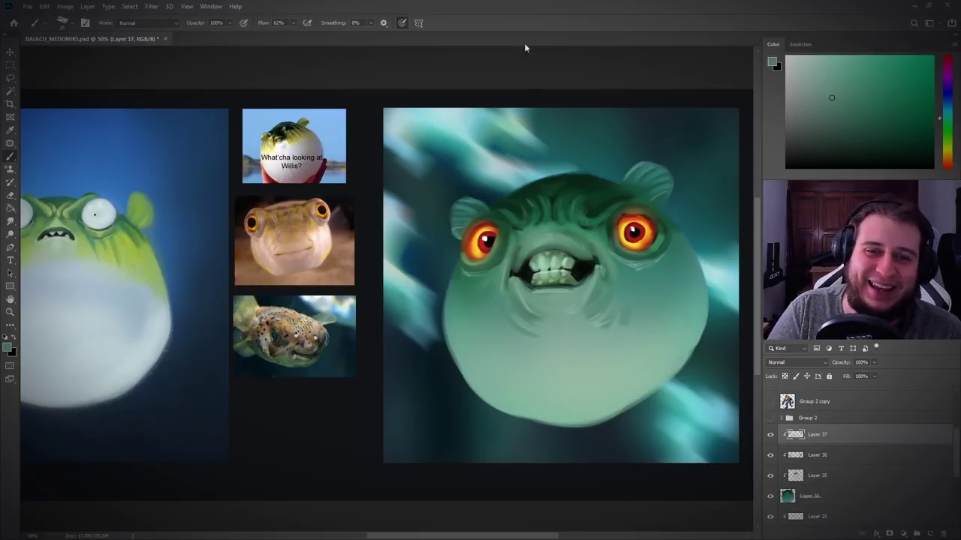
key("ctrl+s")
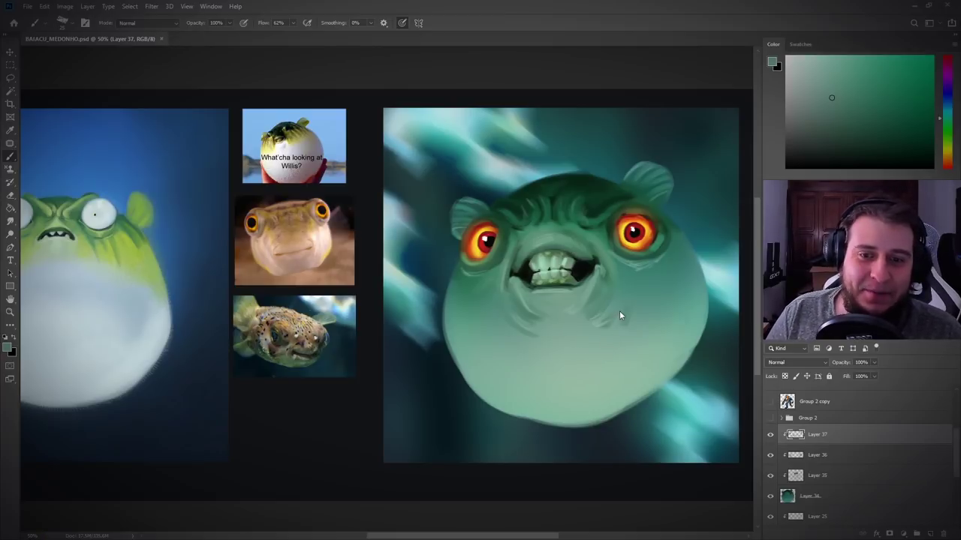
Step: Choose a light yellow-green and add a new clipped layer above Layer 37 in Multiply mode
left_click(491, 322, "alt")
left_click_drag(945, 152, 946, 139)
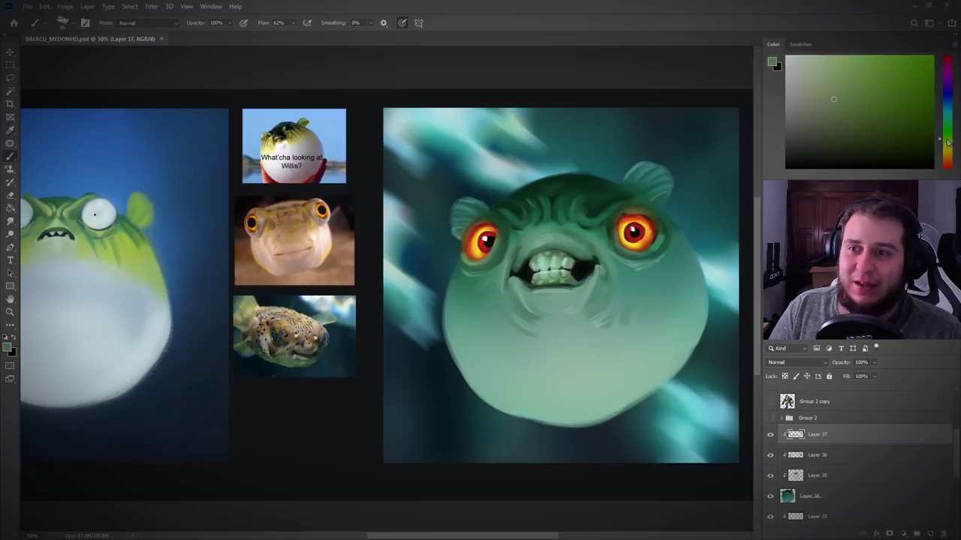
left_click(848, 56)
left_click(929, 533)
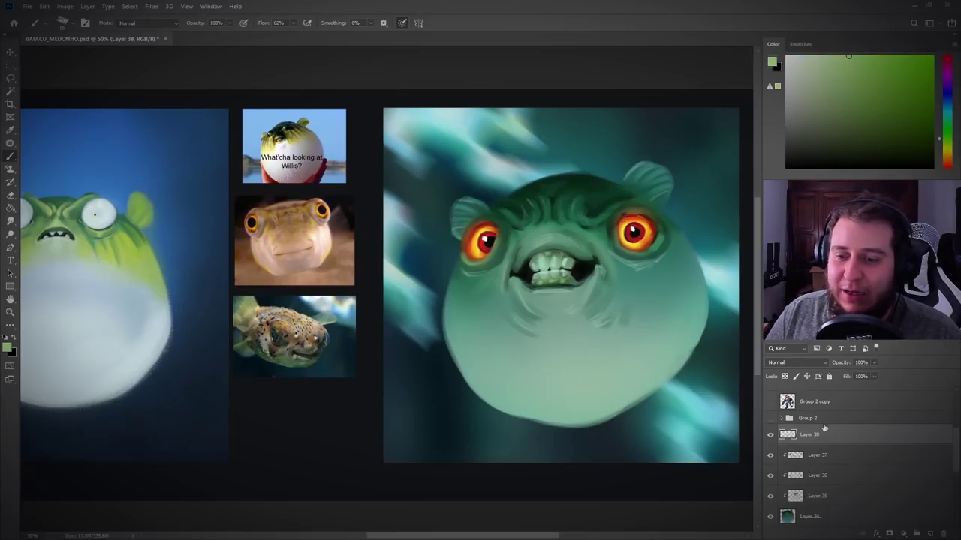
left_click(782, 362)
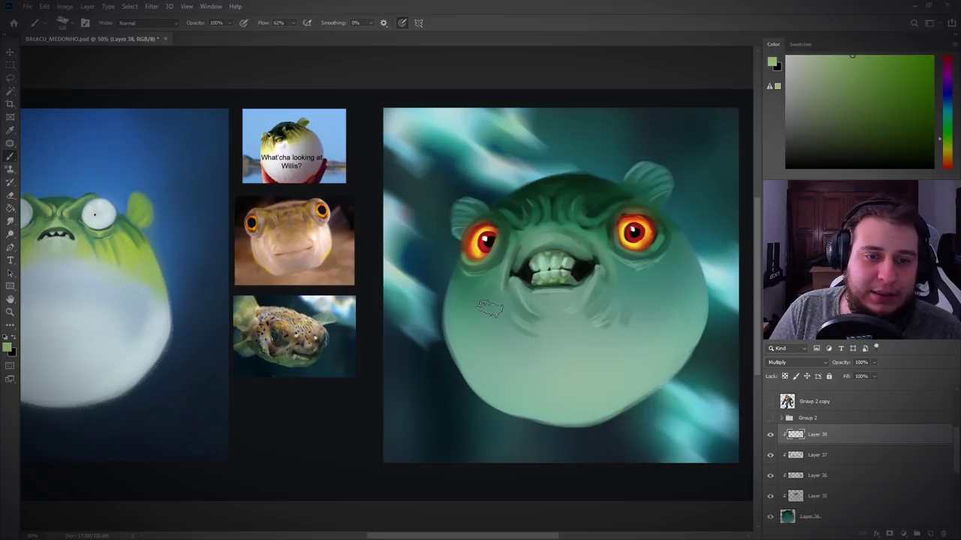
Step: Paint yellow-green colour patches over both cheeks and above the mouth on the Multiply layer
mouse_move(469, 270)
left_mouse_down()
mouse_move(457, 301)
mouse_move(478, 299)
mouse_move(453, 312)
mouse_move(462, 343)
mouse_move(502, 330)
left_mouse_up()
left_click(939, 147)
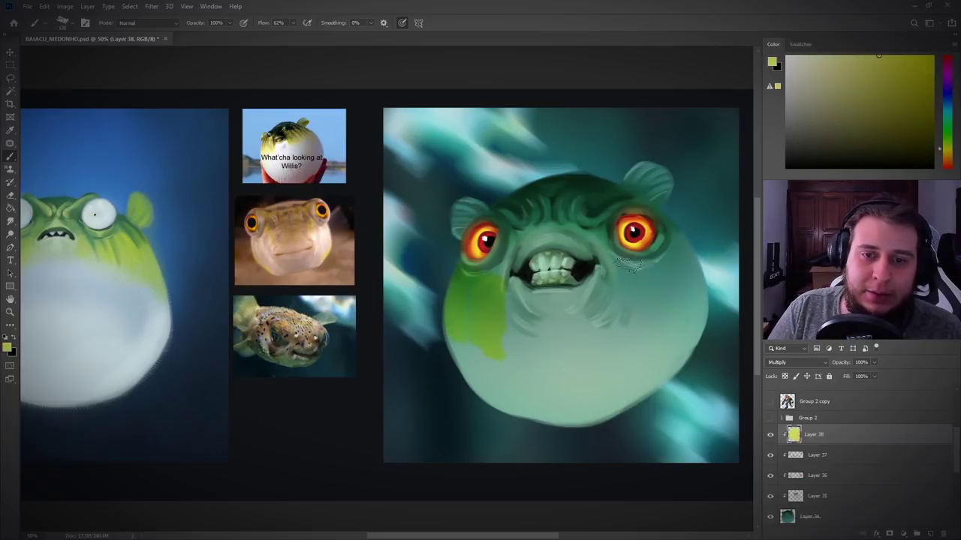
mouse_move(634, 296)
left_mouse_down()
mouse_move(668, 330)
mouse_move(695, 267)
mouse_move(612, 255)
mouse_move(597, 240)
mouse_move(526, 244)
mouse_move(508, 229)
mouse_move(569, 225)
left_mouse_up()
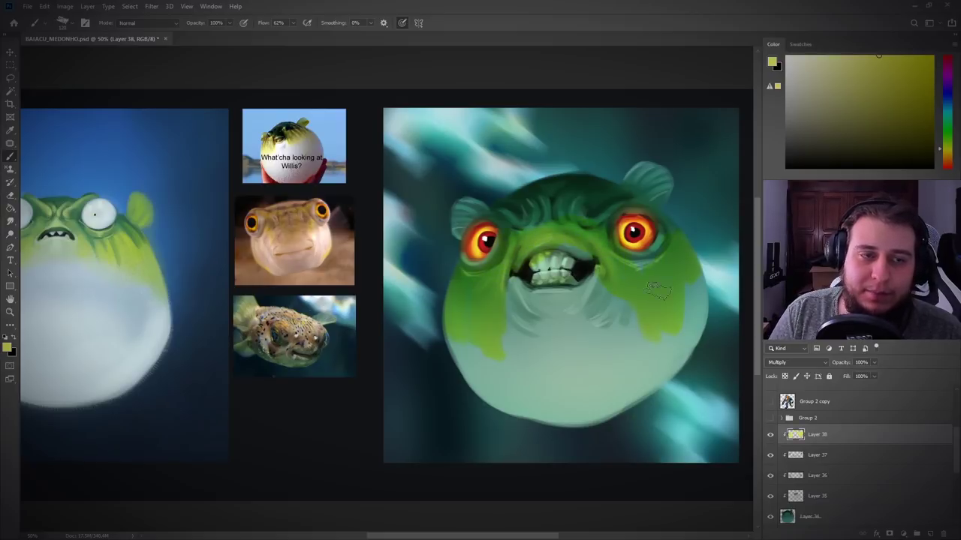
Step: Erase the lower edges of the green cheek patches into drip-like stripes and clear the green off the teeth
key("e")
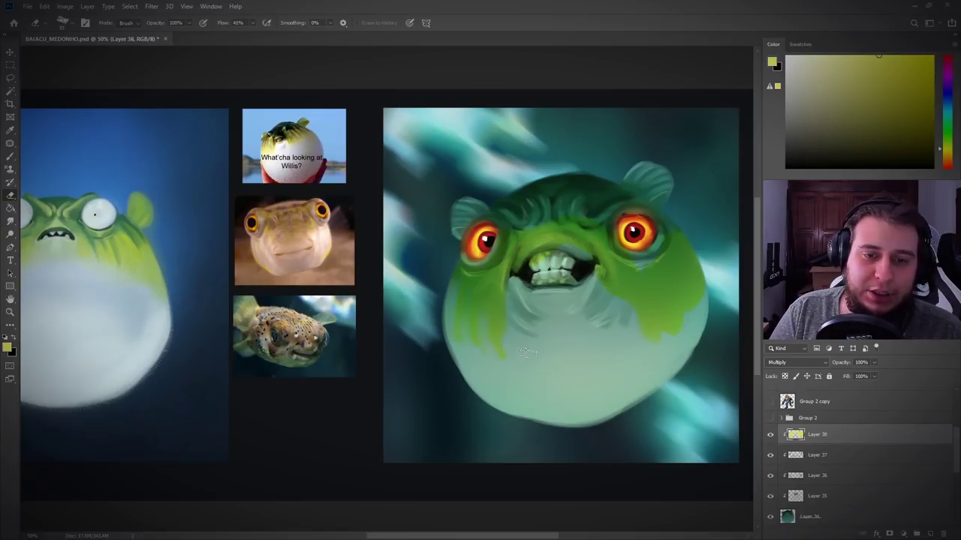
mouse_move(634, 316)
left_mouse_down()
mouse_move(687, 338)
mouse_move(690, 286)
left_mouse_up()
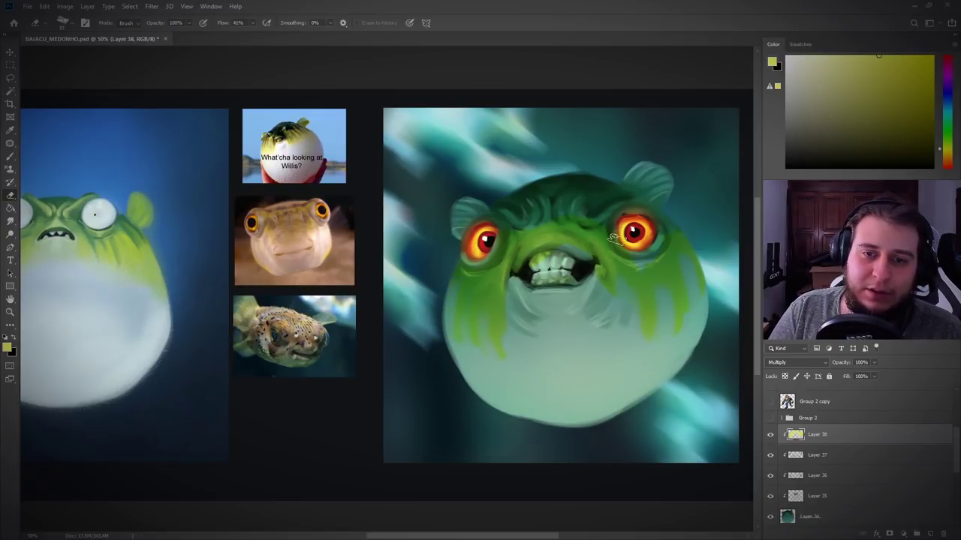
key("b")
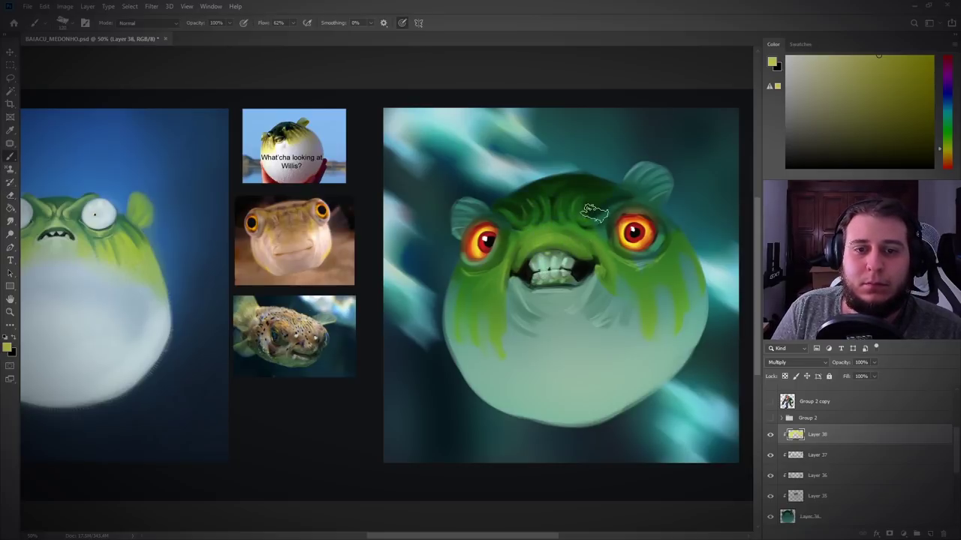
Step: Shade the forehead and the areas around the eyes with muted olive tones using a large soft brush
left_click_drag(877, 78, 851, 105)
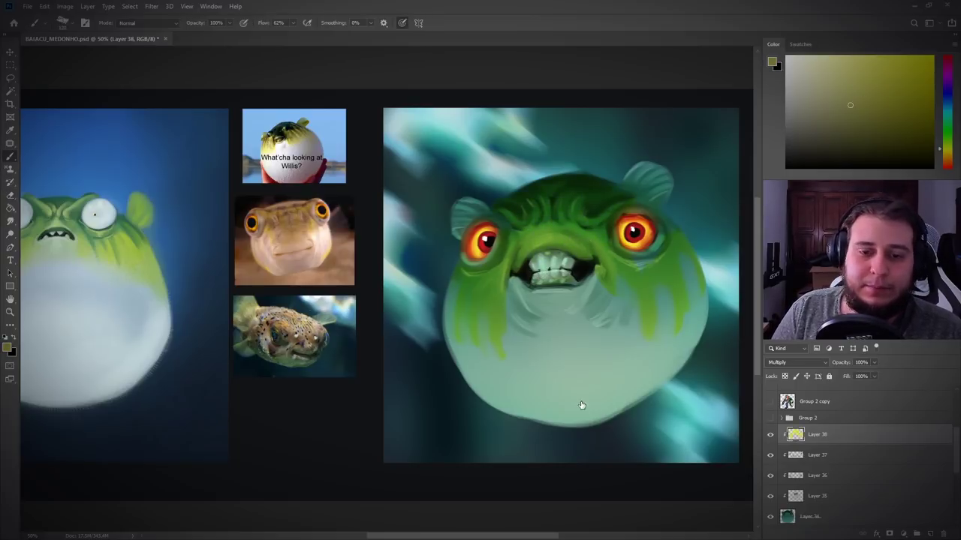
key(".")
mouse_move(546, 188)
left_mouse_down()
mouse_move(518, 208)
mouse_move(540, 225)
mouse_move(606, 195)
mouse_move(569, 240)
mouse_move(536, 213)
mouse_move(602, 251)
mouse_move(550, 223)
mouse_move(482, 277)
left_mouse_up()
left_click(817, 108)
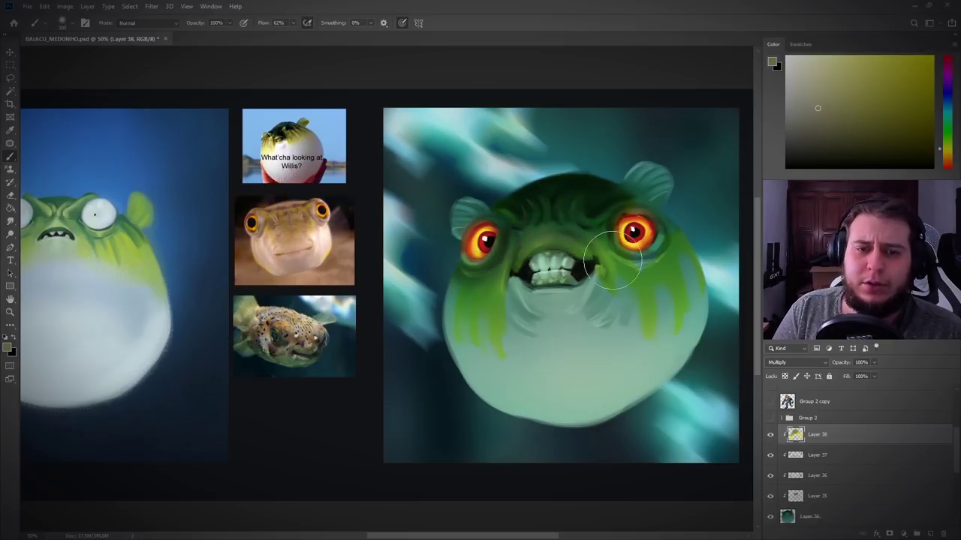
left_click_drag(612, 263, 652, 246)
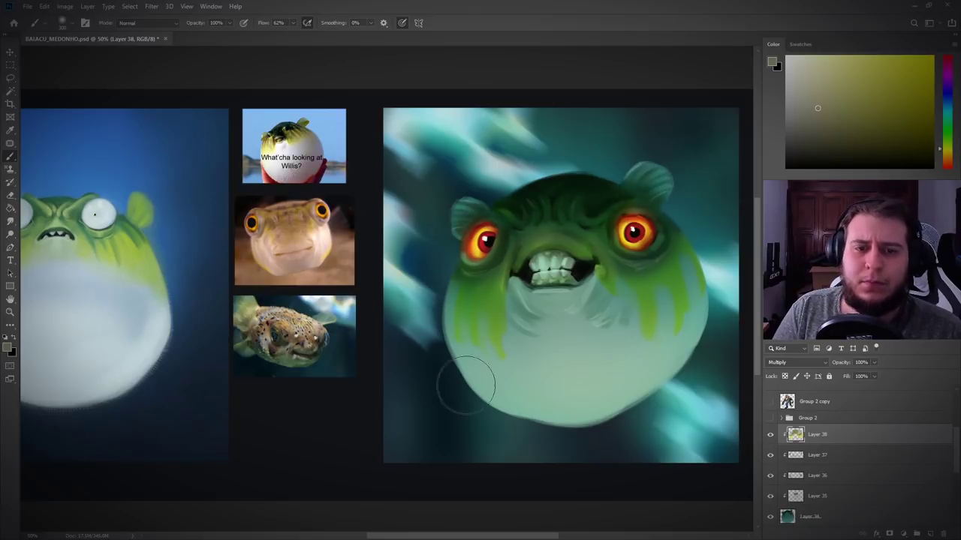
Step: Tint the lower teeth with a muted olive tone on the Multiply layer
left_click(840, 71)
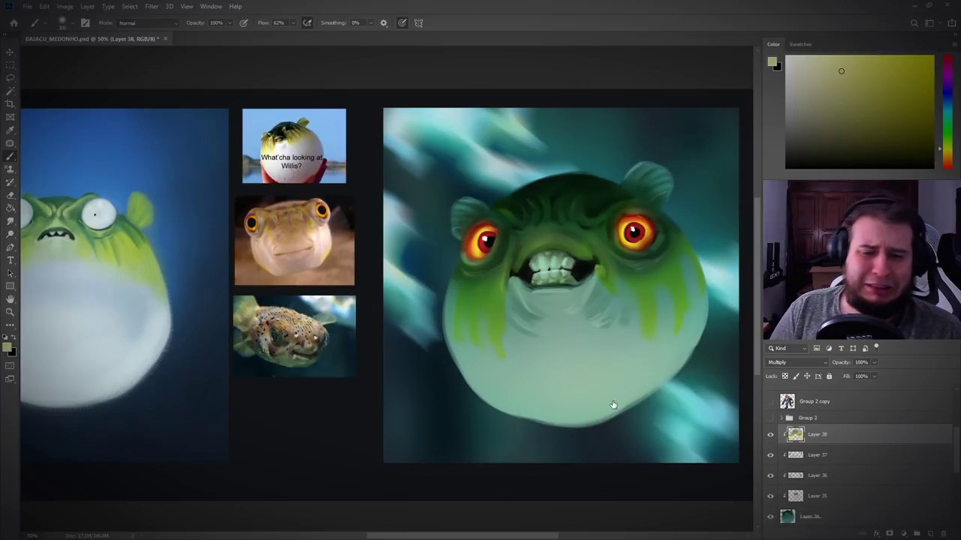
left_click_drag(838, 78, 849, 107)
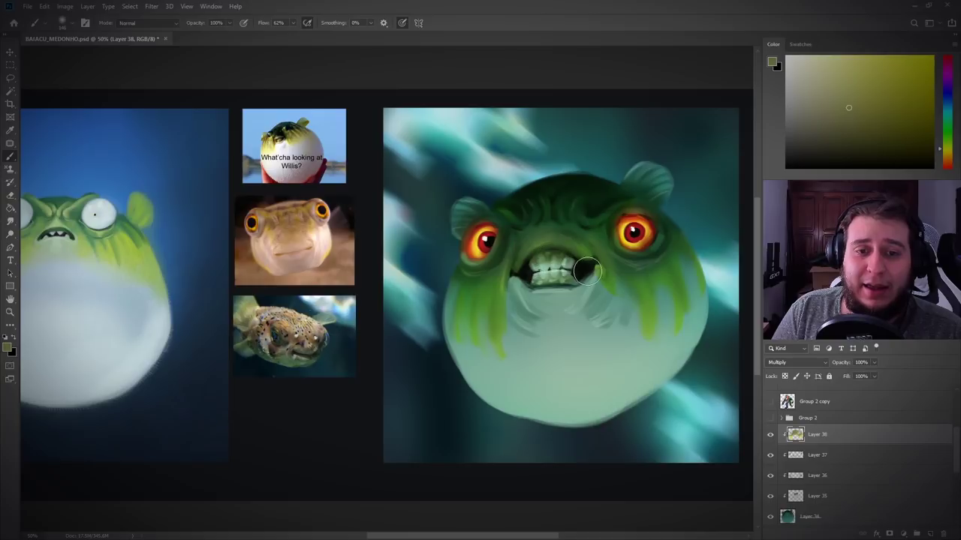
key("e")
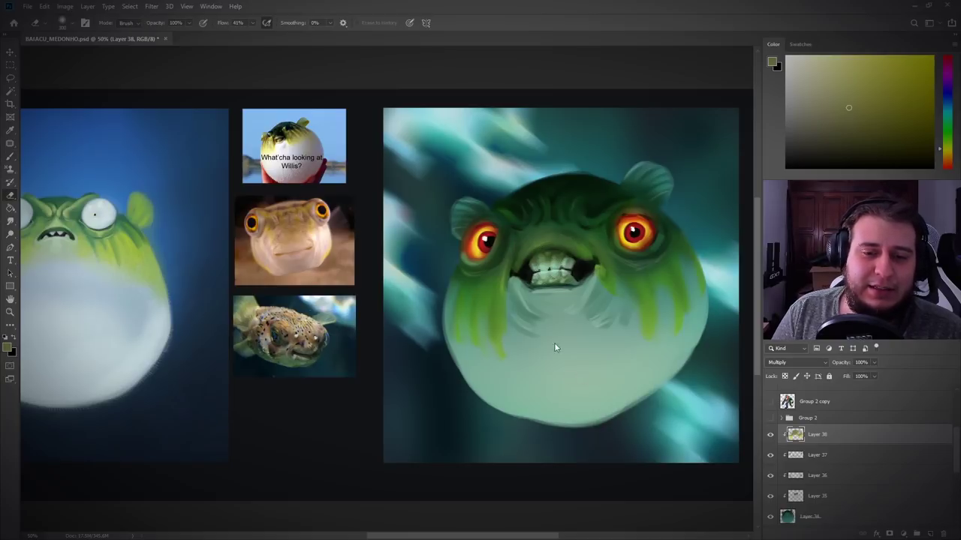
key("b")
key("e")
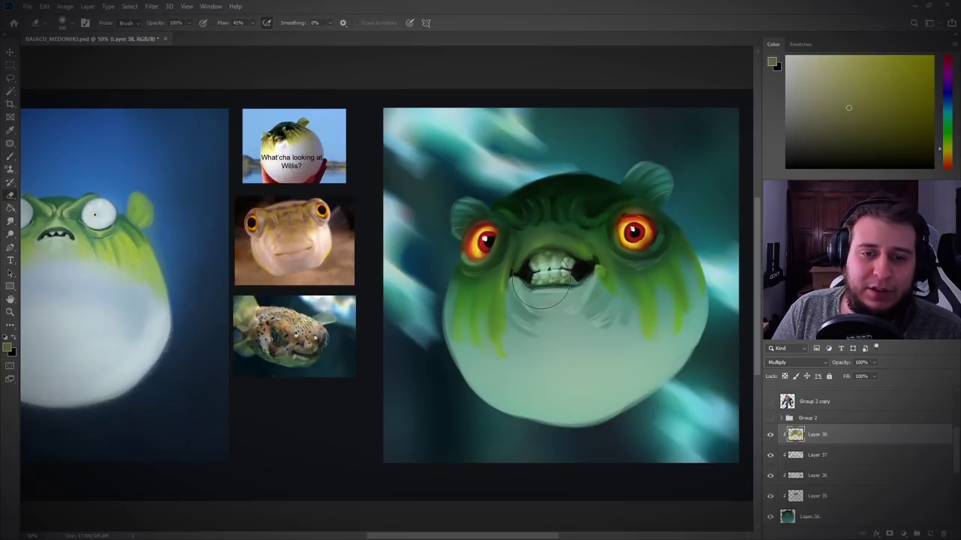
key("b")
mouse_move(535, 282)
left_mouse_down()
mouse_move(584, 274)
mouse_move(541, 274)
mouse_move(559, 265)
mouse_move(537, 277)
left_mouse_up()
key("e")
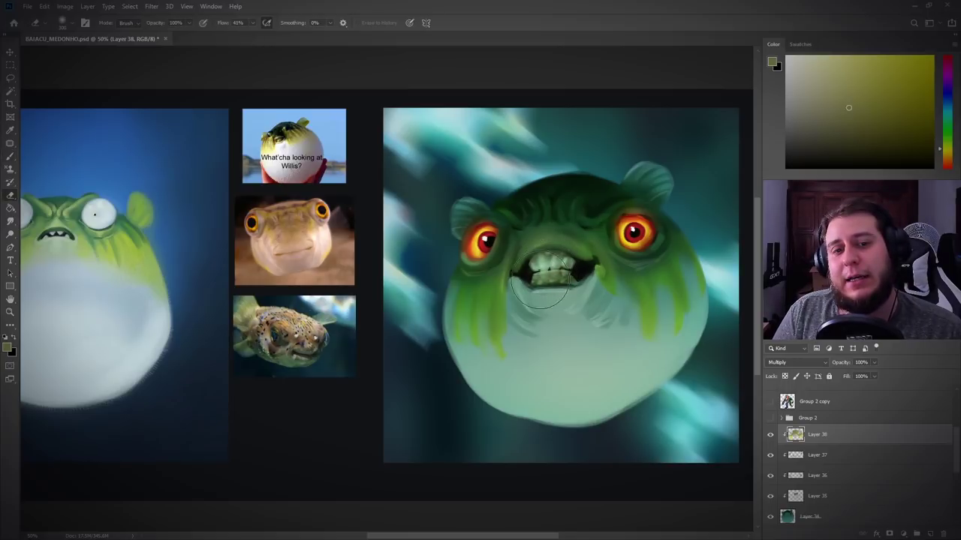
Step: Shade the lower cheeks and belly below the mouth with soft greyish green at 45% brush flow
key("b")
left_click(805, 80)
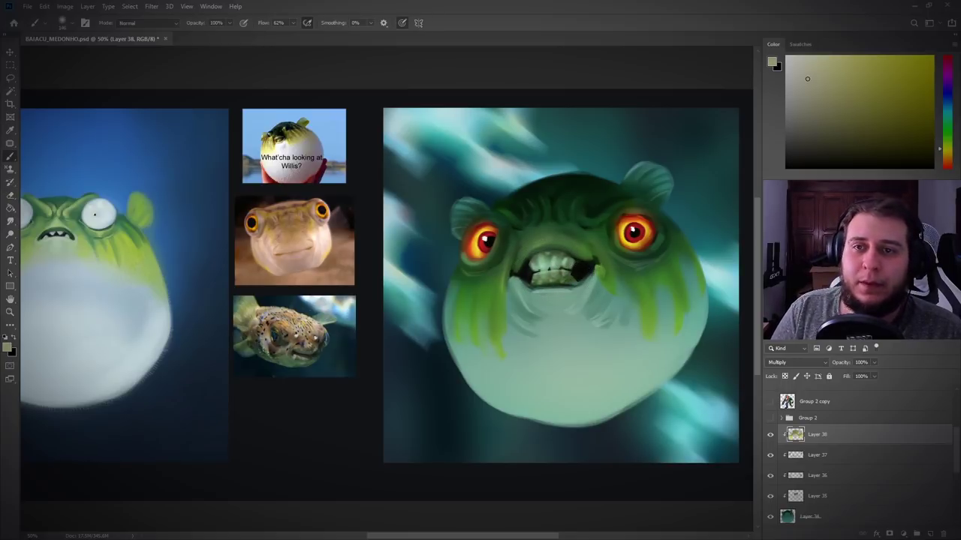
left_click(948, 134)
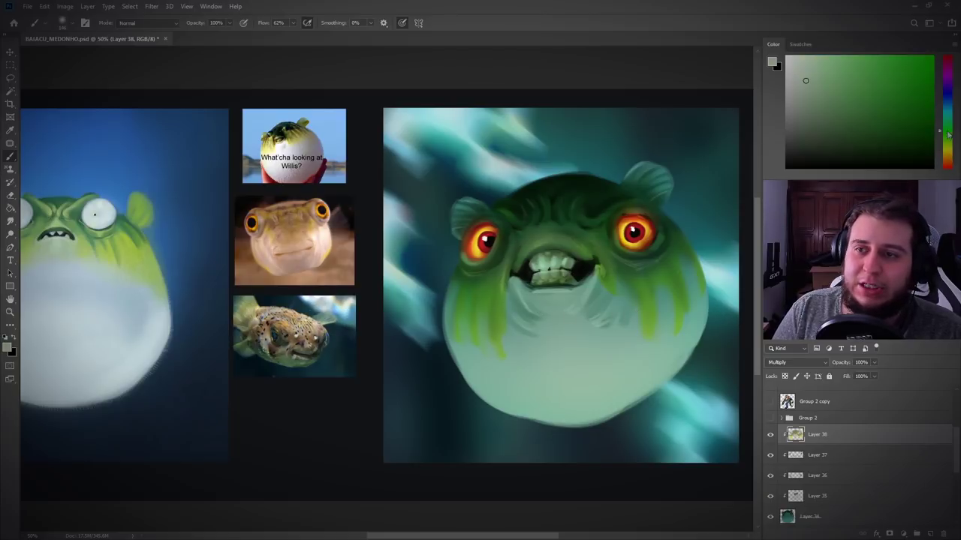
left_click(803, 94)
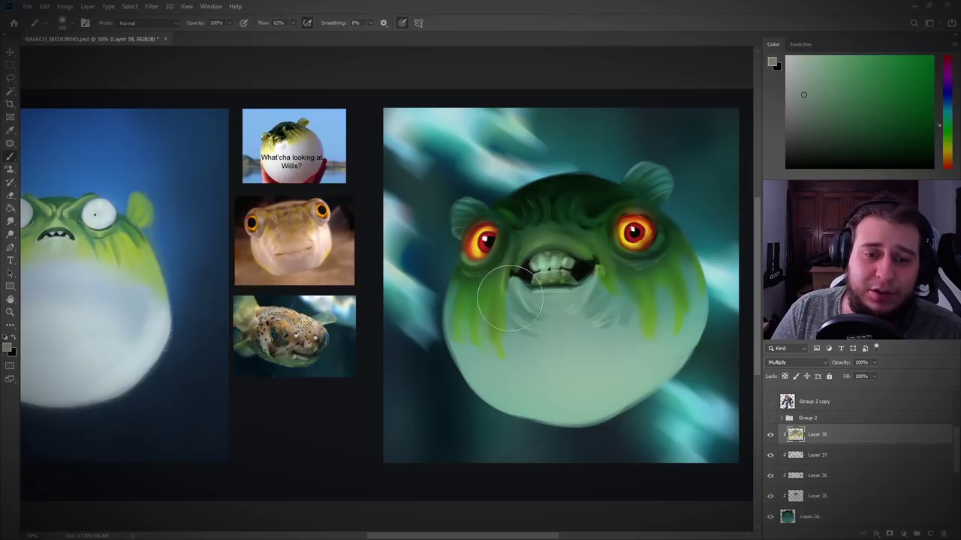
key("ctrl+z")
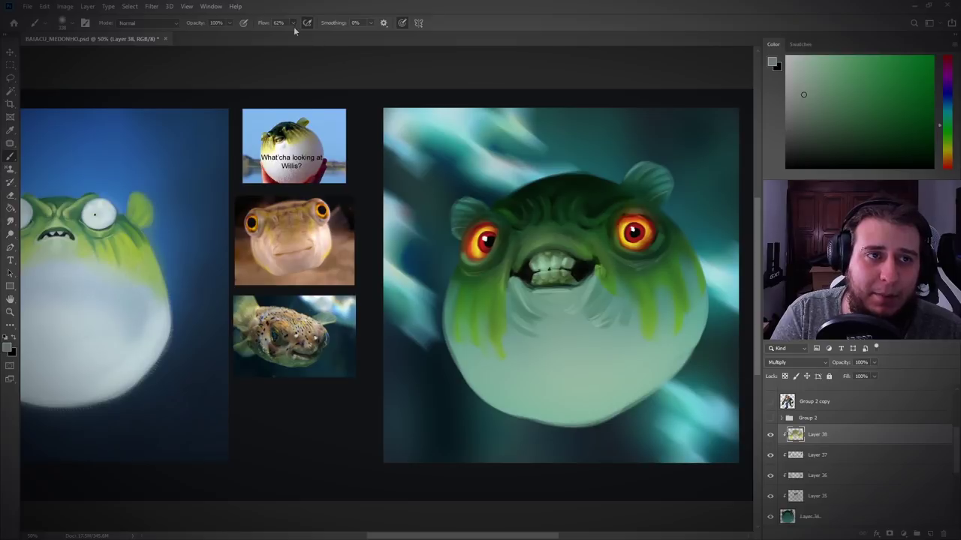
key("4")
key("5")
key("ctrl+s")
mouse_move(542, 311)
left_mouse_down()
mouse_move(587, 305)
mouse_move(563, 317)
mouse_move(511, 307)
left_mouse_up()
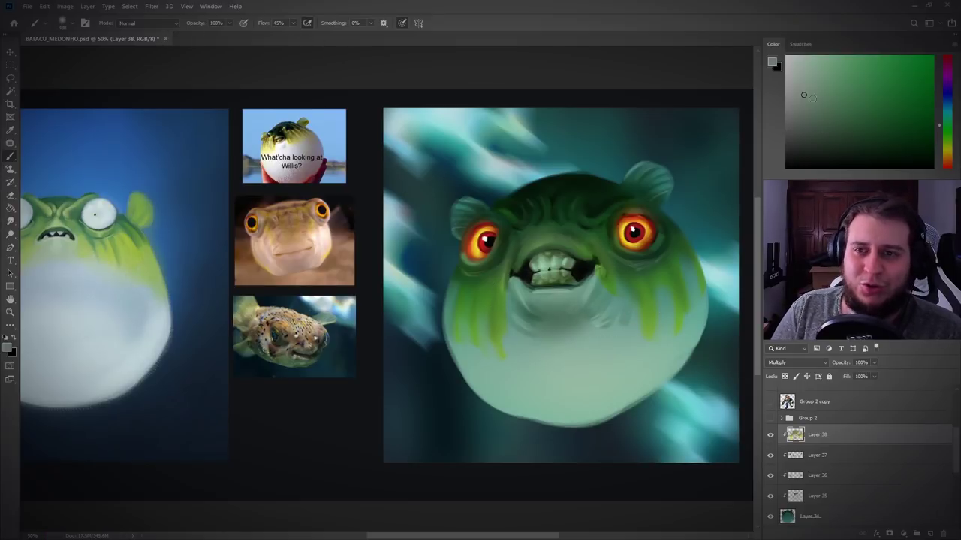
left_click(794, 88)
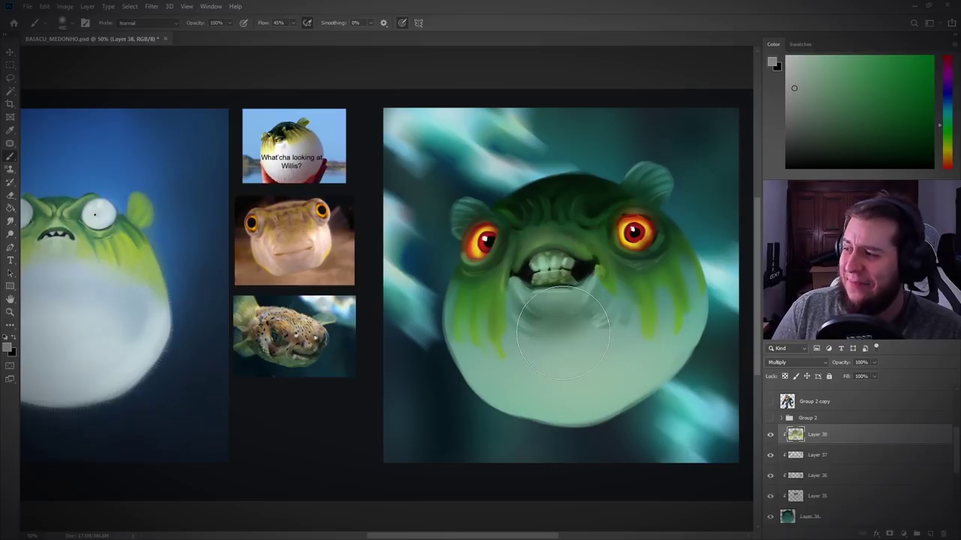
mouse_move(469, 315)
left_mouse_down()
mouse_move(623, 375)
mouse_move(636, 363)
left_mouse_up()
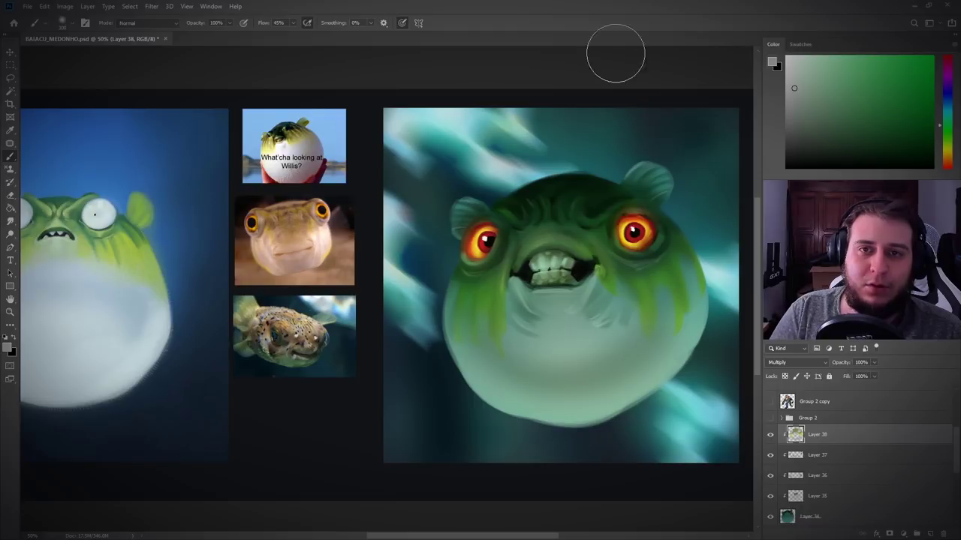
Step: Add a clipped Normal layer above Layer 38 and paint pale cream highlights on the chin and the belly's outer edge
left_click(943, 153)
left_click(800, 62)
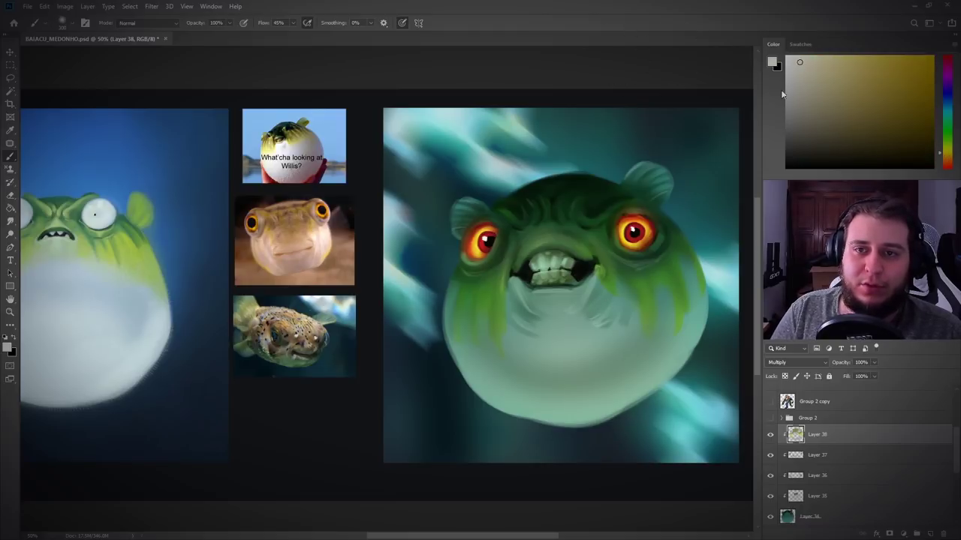
left_click(930, 533)
left_click_drag(859, 443, 812, 427)
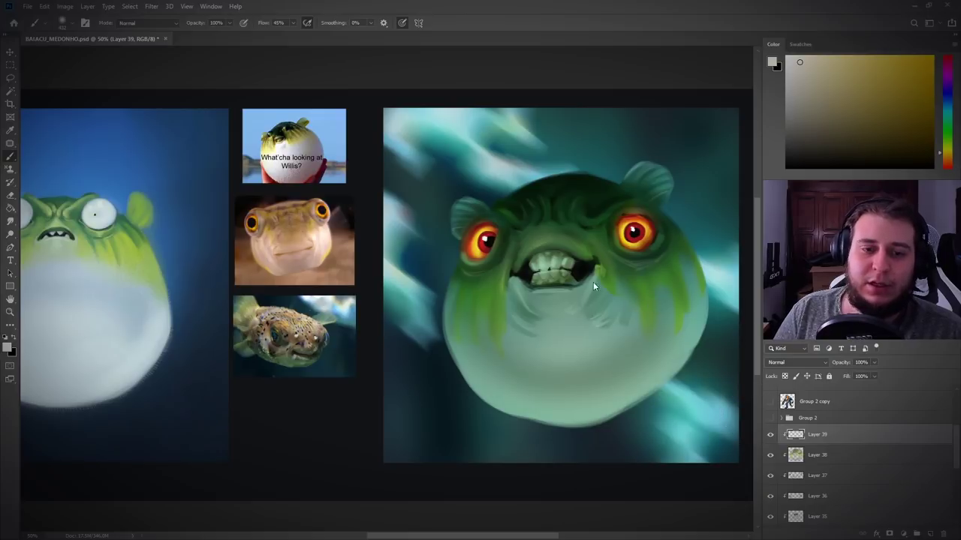
mouse_move(706, 326)
left_mouse_down()
mouse_move(565, 389)
mouse_move(610, 359)
mouse_move(542, 306)
mouse_move(583, 311)
left_mouse_up()
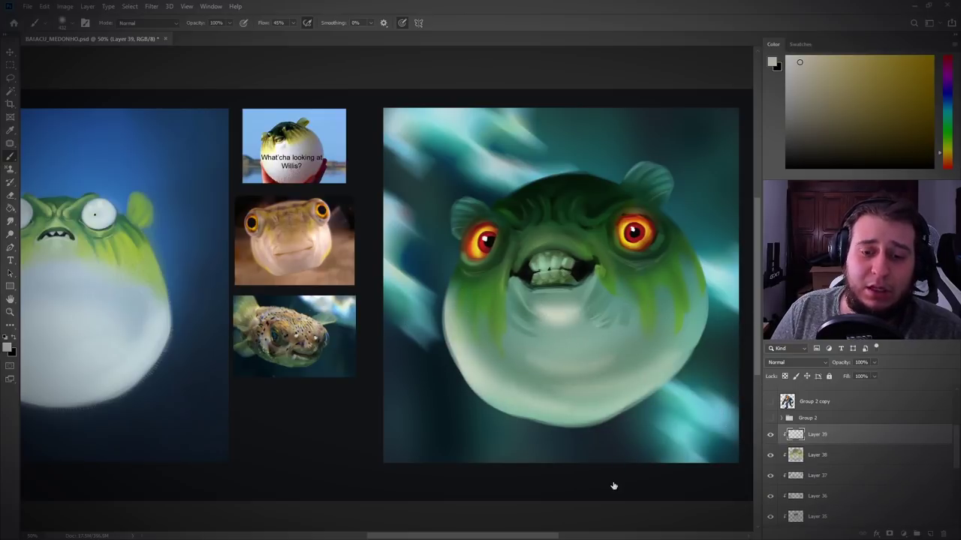
Step: Shape and blend the chin highlight below the mouth with a textured brush, using colours sampled around it
left_click(549, 308, "alt")
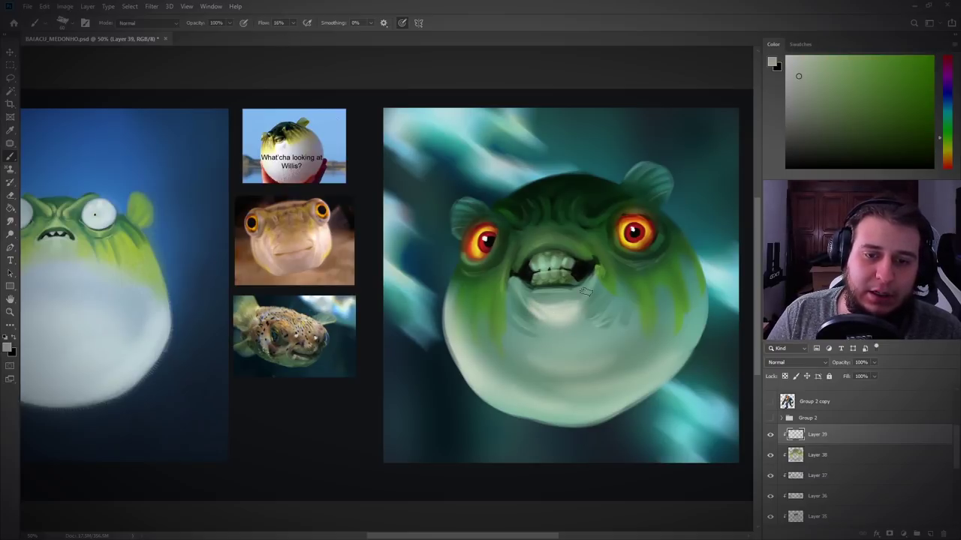
left_click(570, 322, "alt")
left_click(570, 310, "alt")
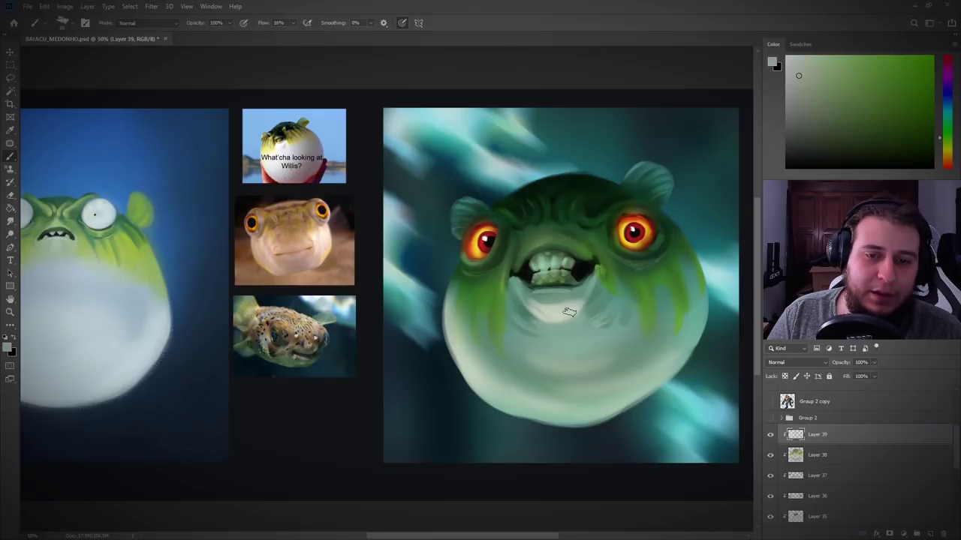
left_click(555, 306, "alt")
left_click_drag(532, 302, 572, 298)
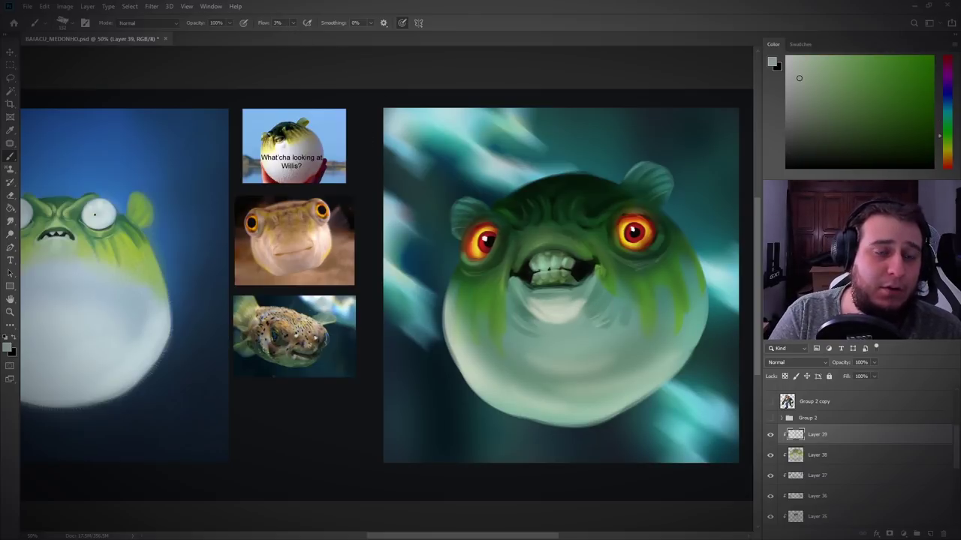
Step: Blend the belly's shadow and light areas with the textured brush at very low flow, using green-grey tones sampled from the belly
left_click(492, 359, "alt")
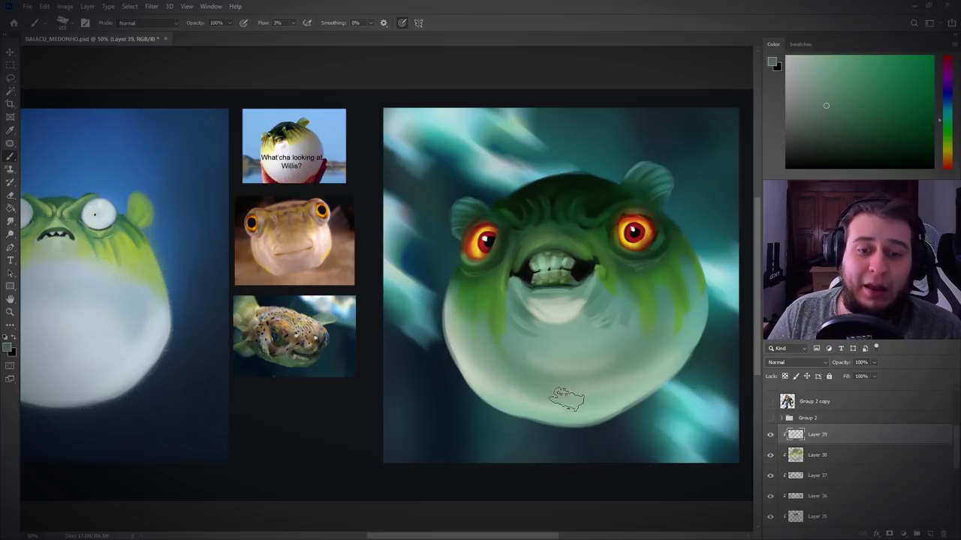
left_click(533, 398, "alt")
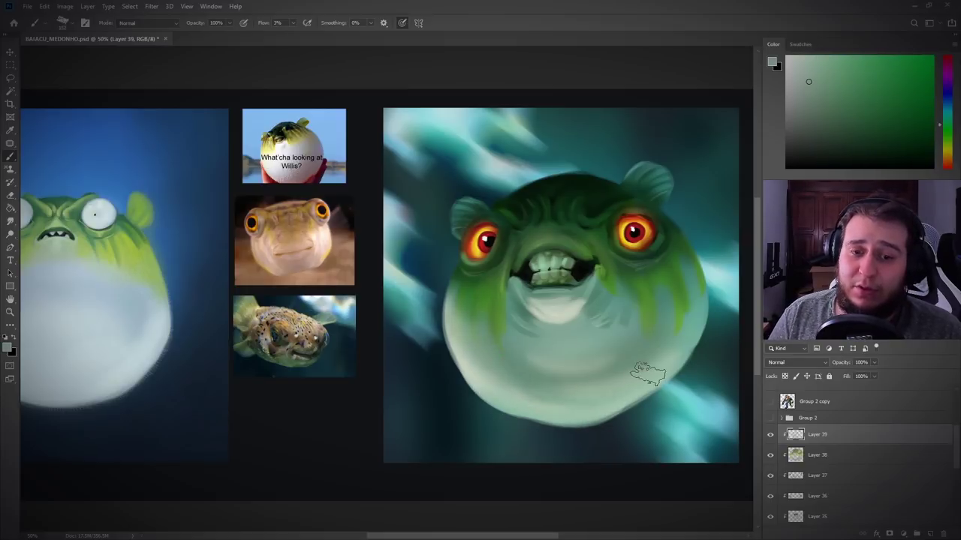
left_click(556, 409, "alt")
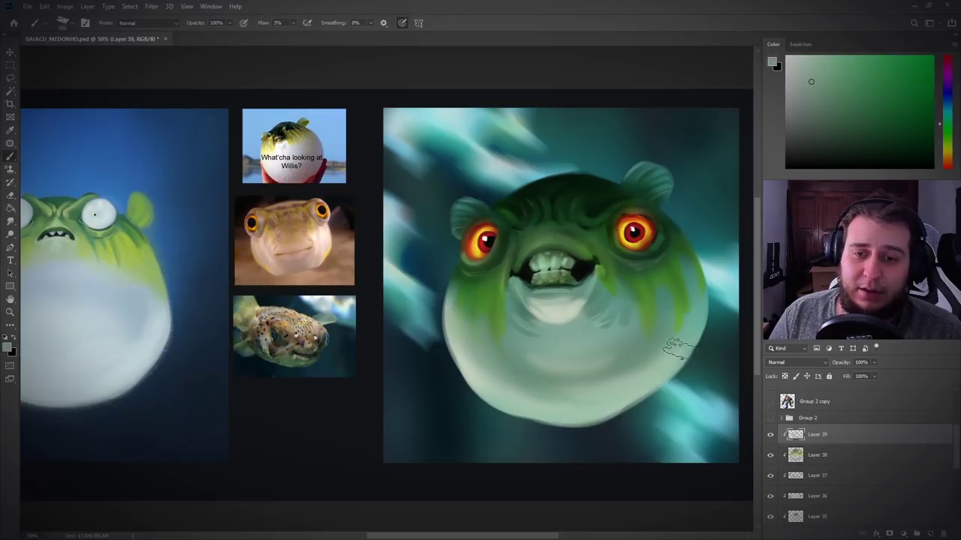
left_click(557, 377, "alt")
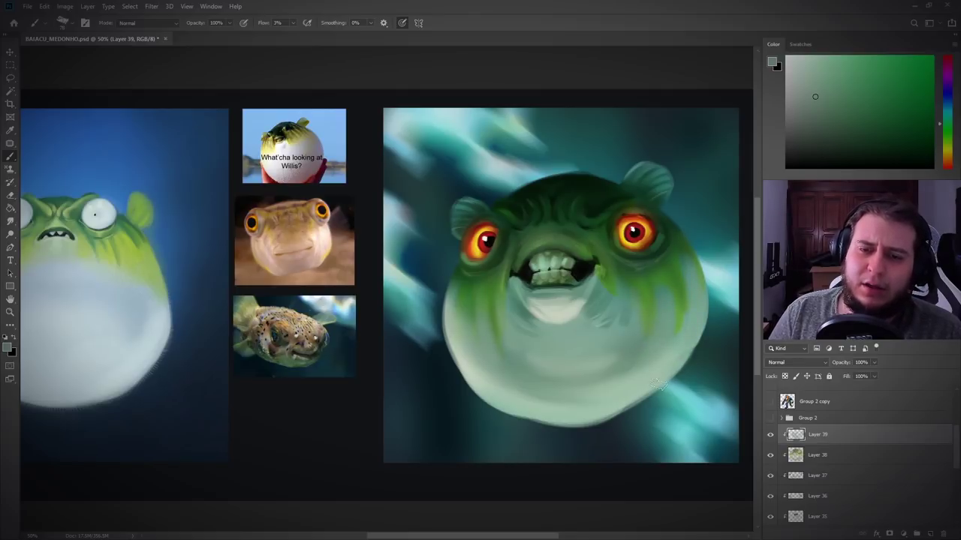
left_click(588, 409, "alt")
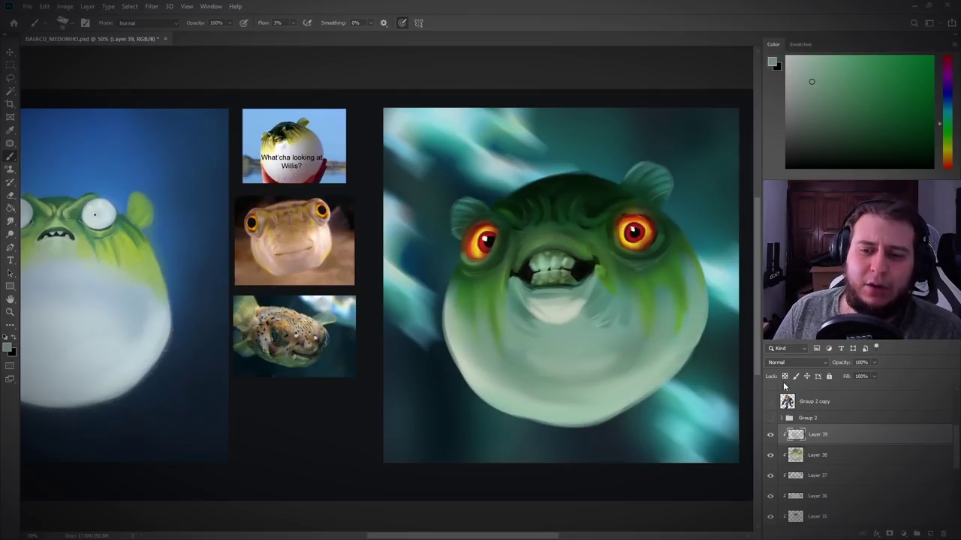
Step: Group the fish layers from Layer 39 down to their base layer, duplicate the group and merge the copy into one layer
scroll(947, 451, "down", 3)
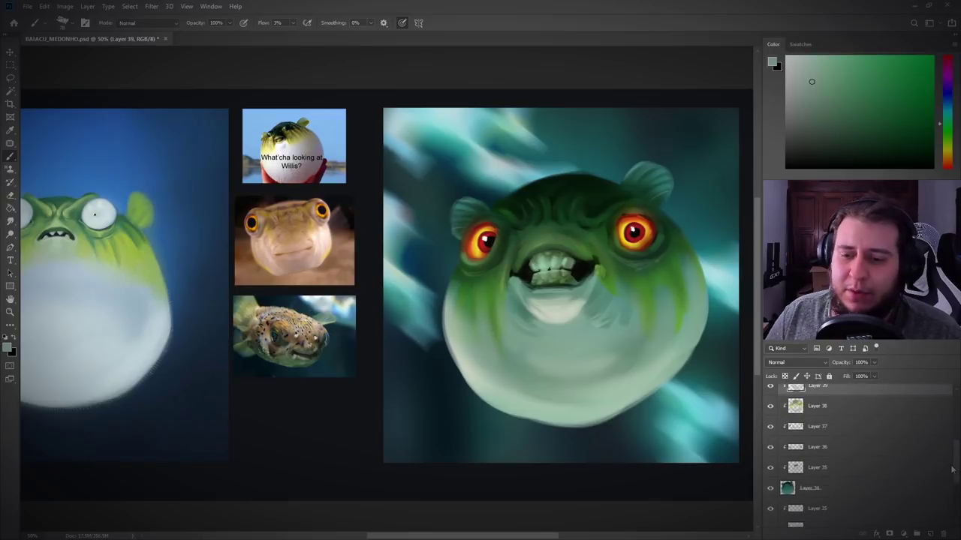
left_click(872, 490, "shift")
key("ctrl+g")
key("ctrl+j")
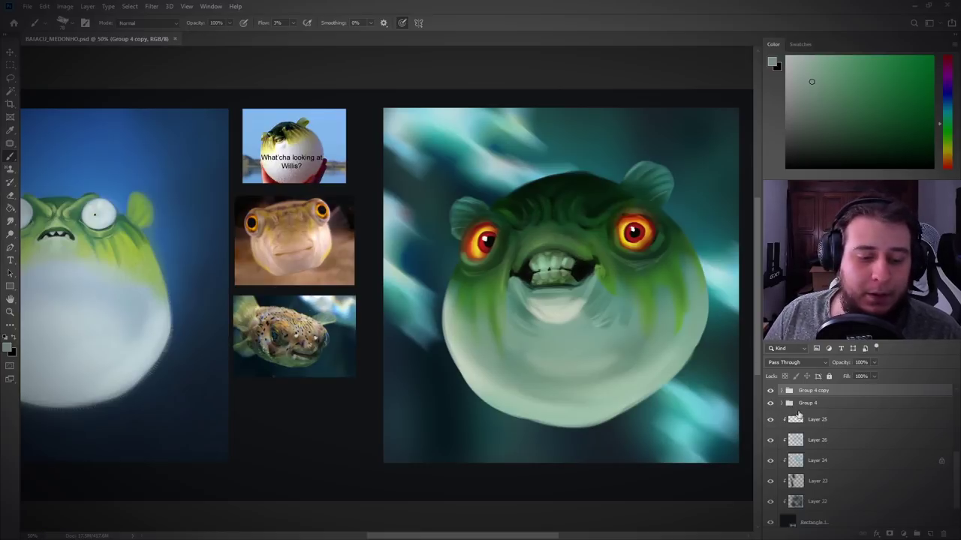
key("ctrl+e")
Step: Hide the original Group 4 and keep the merged Group 4 copy layer active
left_click(772, 412)
left_click(771, 411)
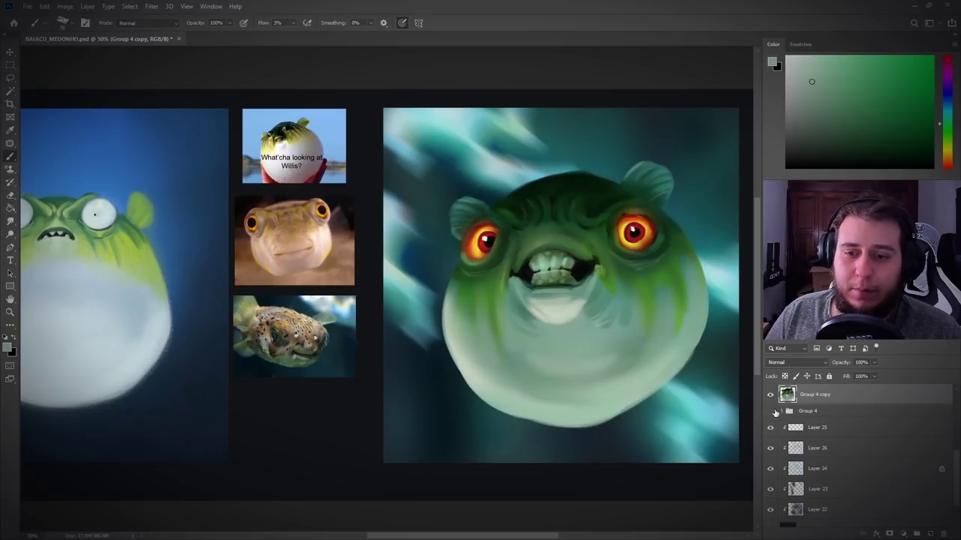
left_click(787, 412)
left_click(787, 397)
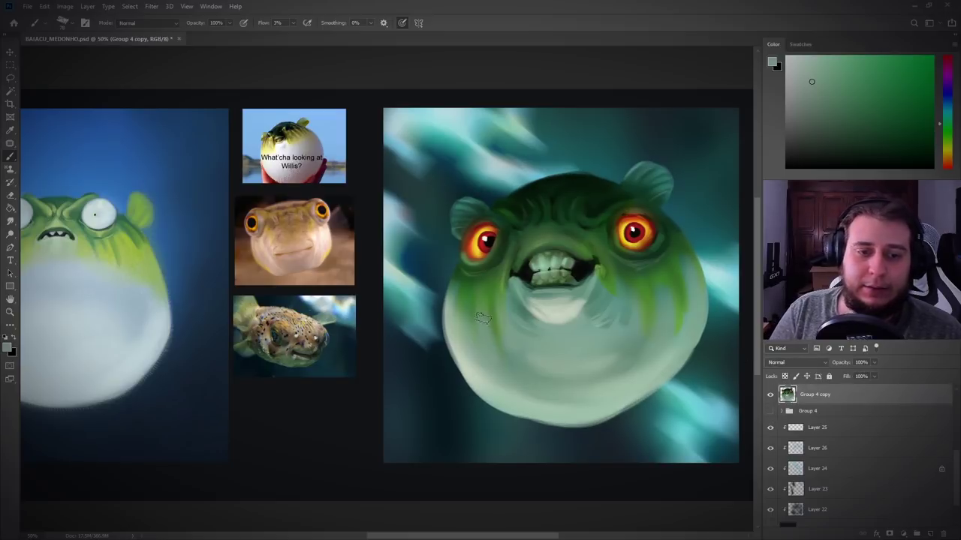
Step: Repaint the belly's outer contour rounder and smoother with sampled pale tones at 15% brush flow, and save the document
left_click(465, 359, "alt")
left_click_drag(481, 385, 459, 311)
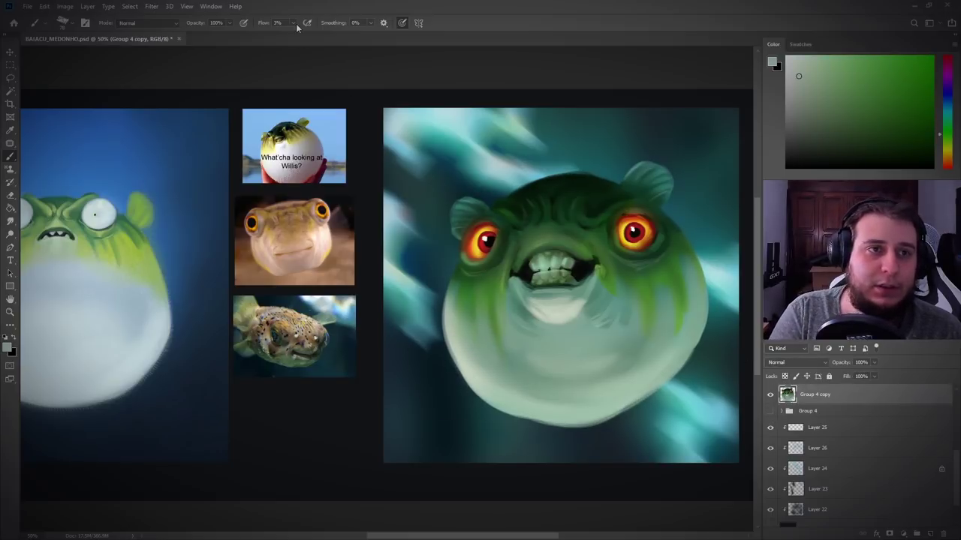
left_click_drag(264, 23, 267, 22)
mouse_move(460, 353)
left_mouse_down()
mouse_move(478, 392)
mouse_move(522, 413)
left_mouse_up()
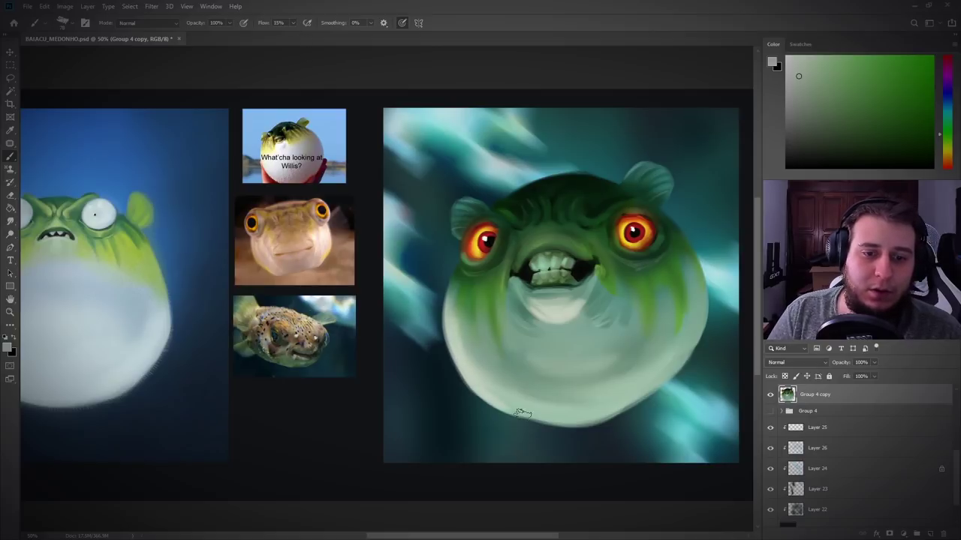
mouse_move(475, 369)
left_mouse_down()
mouse_move(564, 391)
mouse_move(588, 423)
mouse_move(517, 408)
mouse_move(521, 394)
mouse_move(581, 394)
mouse_move(608, 411)
mouse_move(553, 426)
mouse_move(536, 408)
mouse_move(652, 388)
mouse_move(566, 421)
mouse_move(670, 358)
mouse_move(648, 392)
mouse_move(654, 388)
mouse_move(697, 320)
left_mouse_up()
left_click(675, 368, "alt")
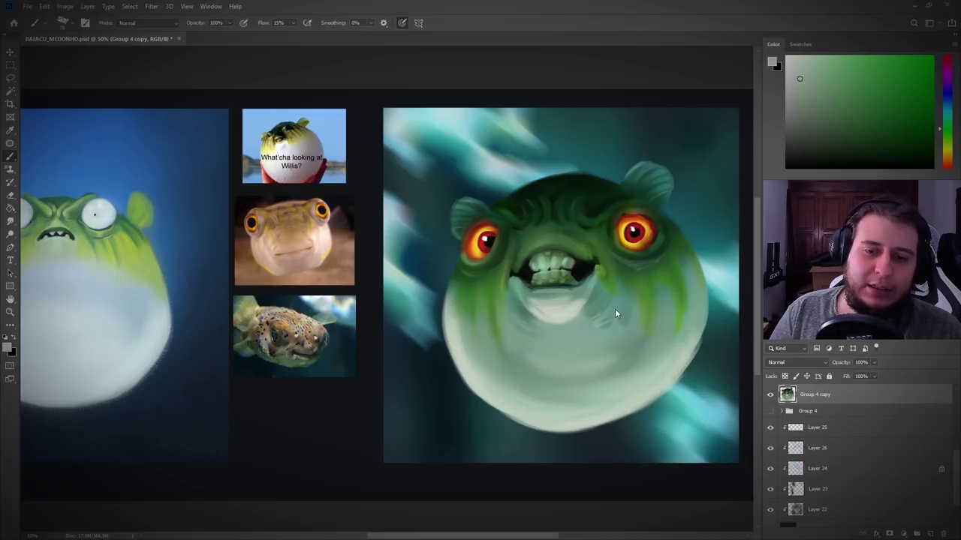
mouse_move(469, 366)
left_mouse_down()
mouse_move(557, 424)
mouse_move(536, 427)
mouse_move(512, 418)
mouse_move(516, 369)
mouse_move(597, 420)
mouse_move(568, 422)
mouse_move(636, 407)
mouse_move(611, 420)
mouse_move(677, 358)
mouse_move(669, 382)
mouse_move(699, 338)
mouse_move(673, 380)
mouse_move(662, 296)
left_mouse_up()
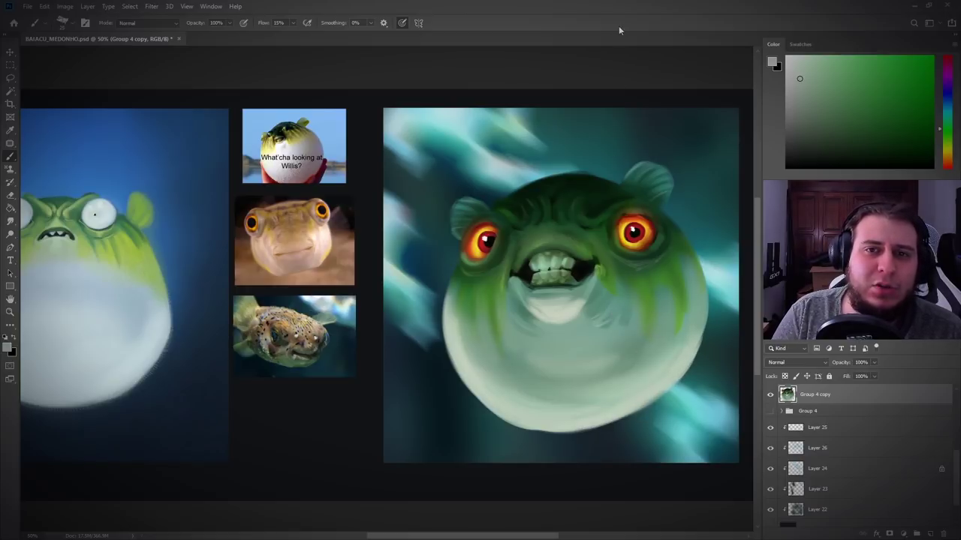
key("ctrl+s")
Step: On a new layer, paint small grey-green spots down the belly's left edge at 30% flow, using a tone sampled from the belly
left_click(930, 534)
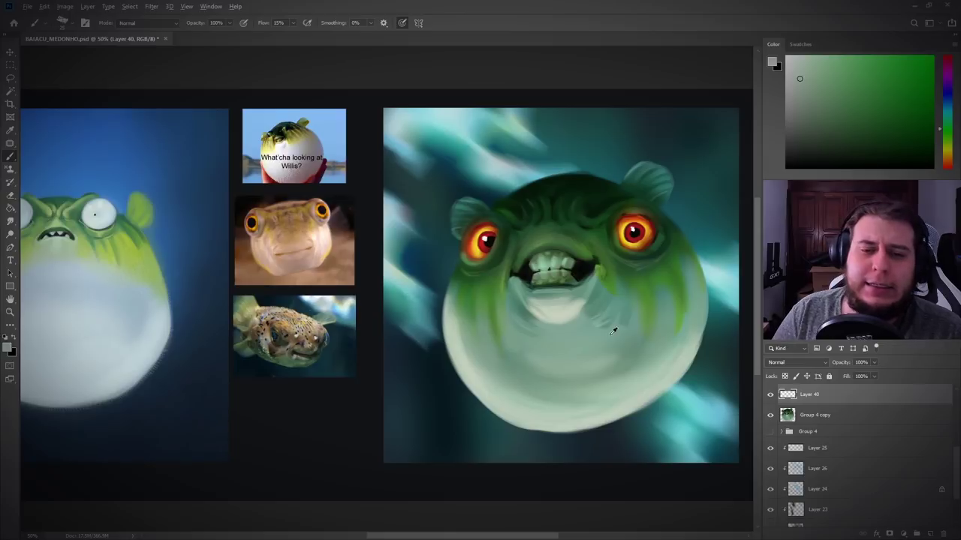
left_click(632, 360, "alt")
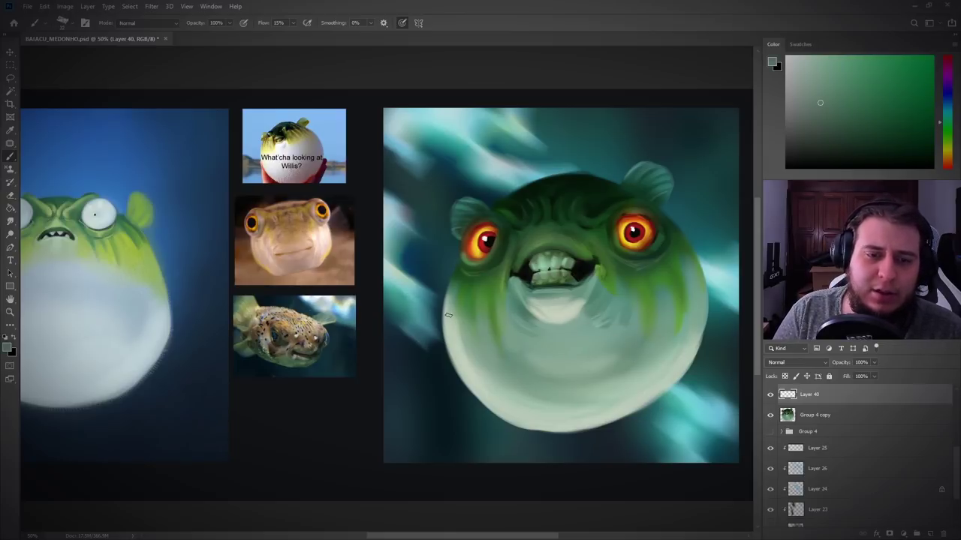
left_click_drag(450, 314, 457, 337)
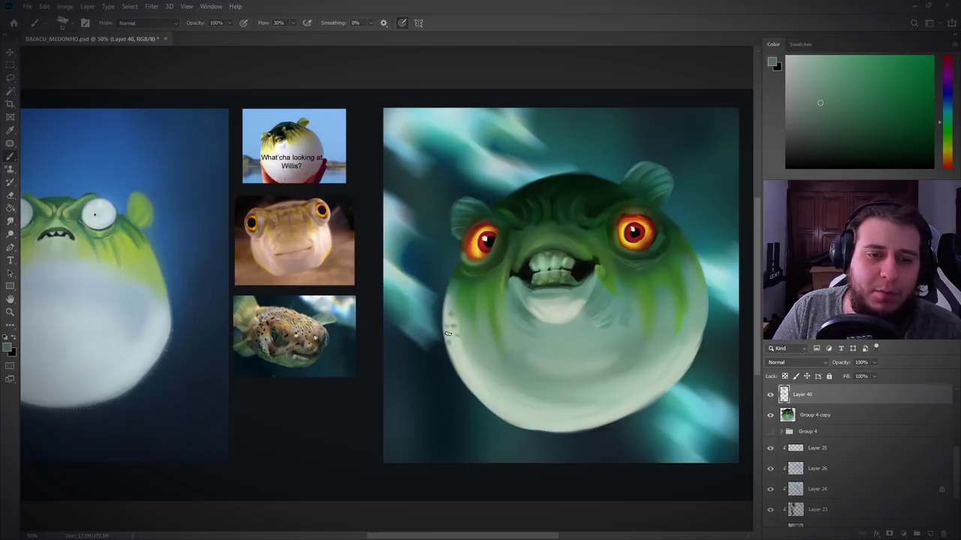
left_click(447, 305)
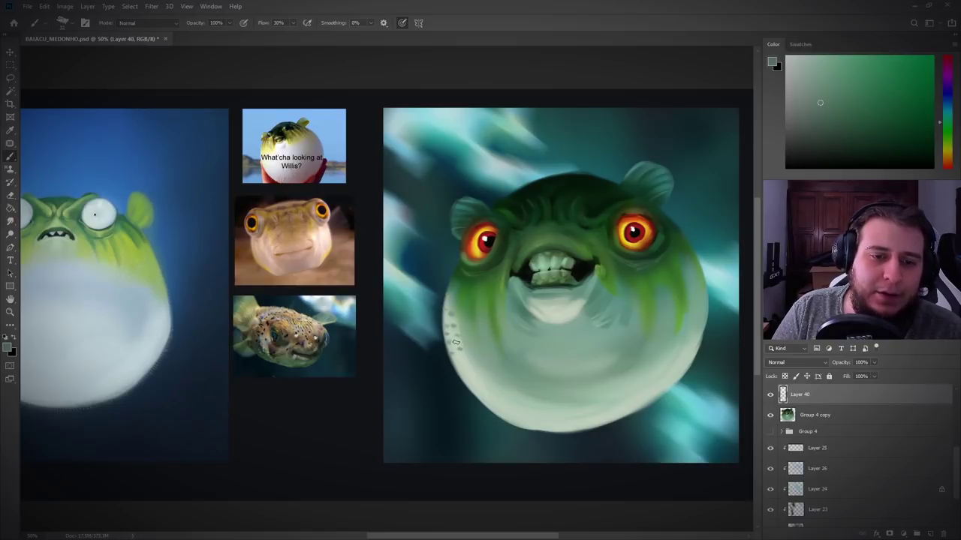
mouse_move(463, 364)
left_mouse_down()
mouse_move(465, 334)
mouse_move(474, 359)
mouse_move(455, 368)
mouse_move(471, 392)
mouse_move(463, 373)
mouse_move(481, 379)
mouse_move(484, 397)
mouse_move(486, 375)
mouse_move(491, 408)
mouse_move(478, 392)
mouse_move(493, 389)
mouse_move(512, 419)
left_mouse_up()
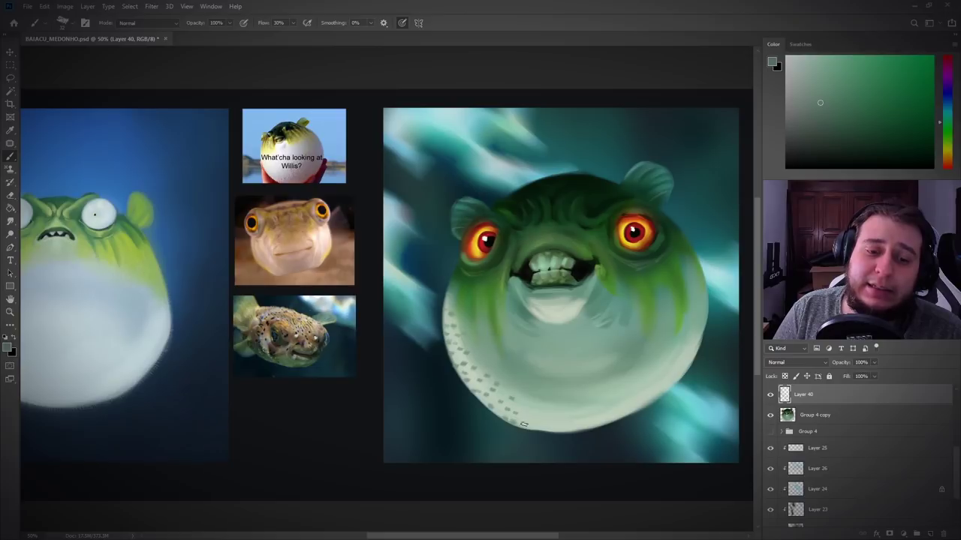
Step: Continue the small grey-green spots along the belly's lower edge towards its right side
left_click(530, 419)
left_click(538, 422)
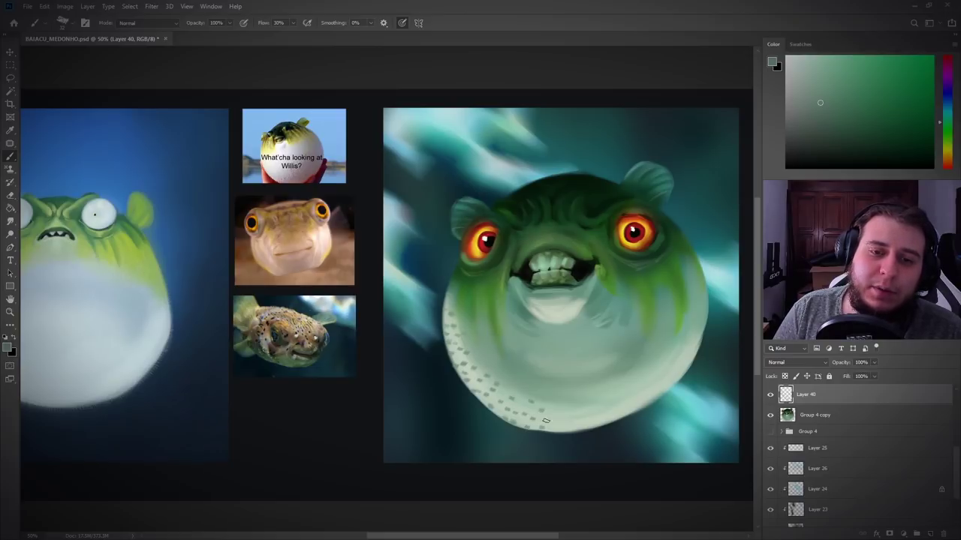
left_click(550, 429)
left_click(563, 430)
left_click(574, 425)
left_click(567, 412)
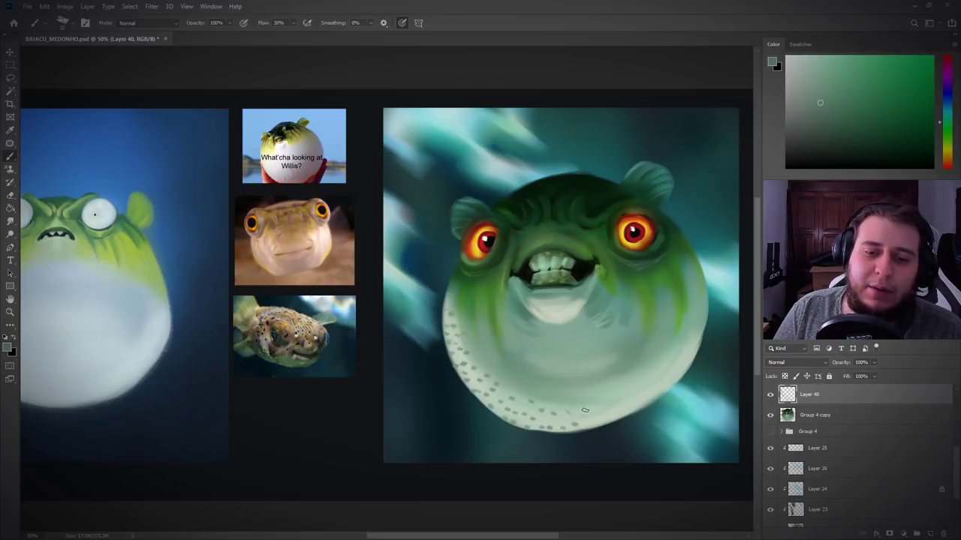
left_click(591, 430)
left_click(613, 416)
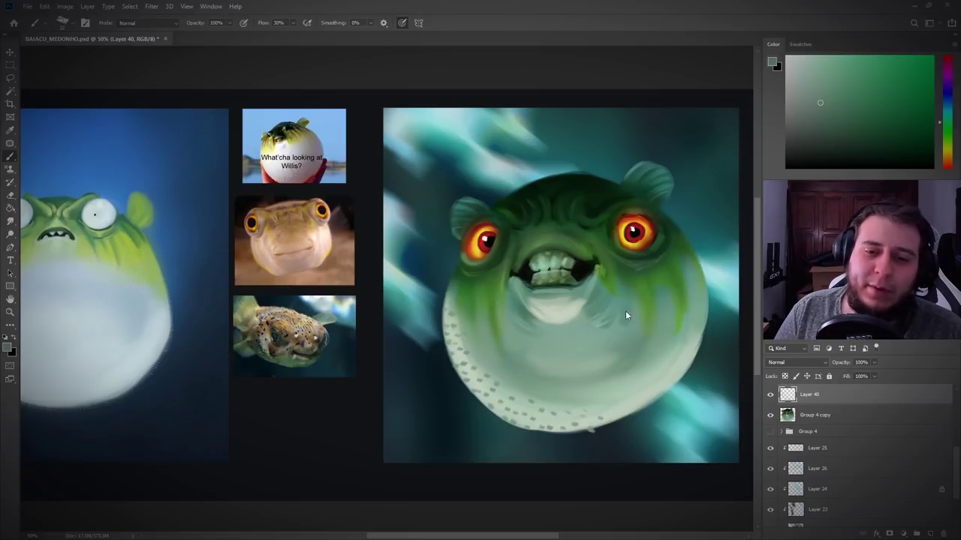
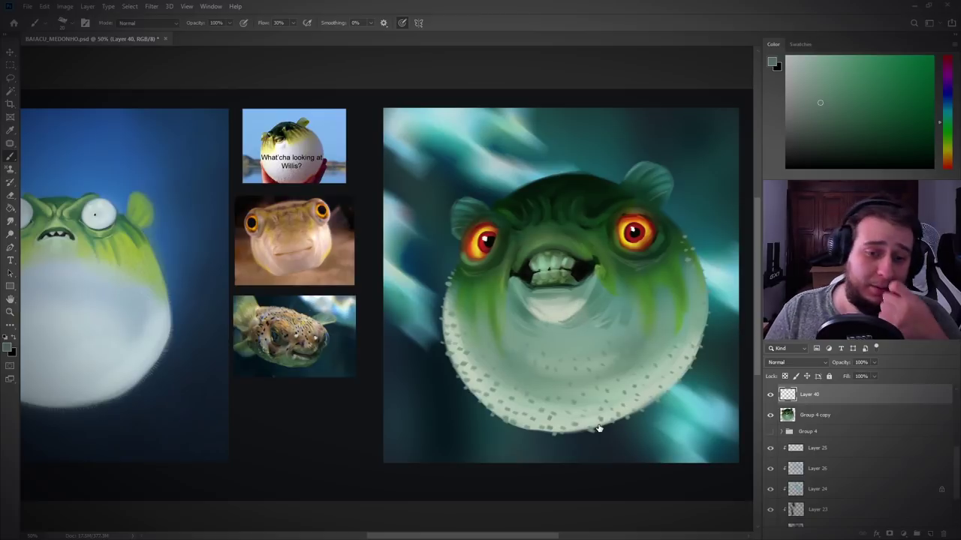
Step: Smooth the lower lip's shading with a soft round brush at 30% flow, using pale and grey-green tones sampled around the lip
left_click(568, 297, "alt")
left_click(554, 304, "alt")
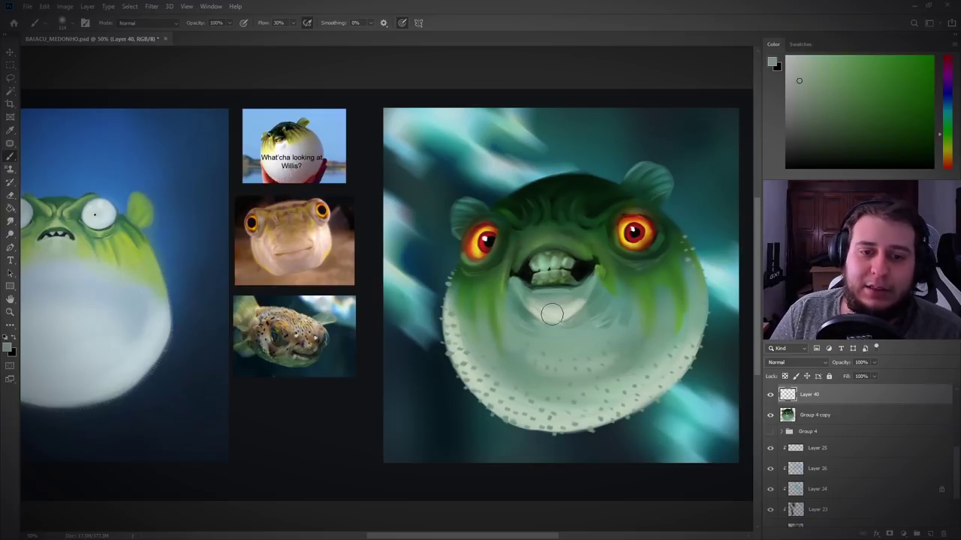
left_click(559, 285, "alt")
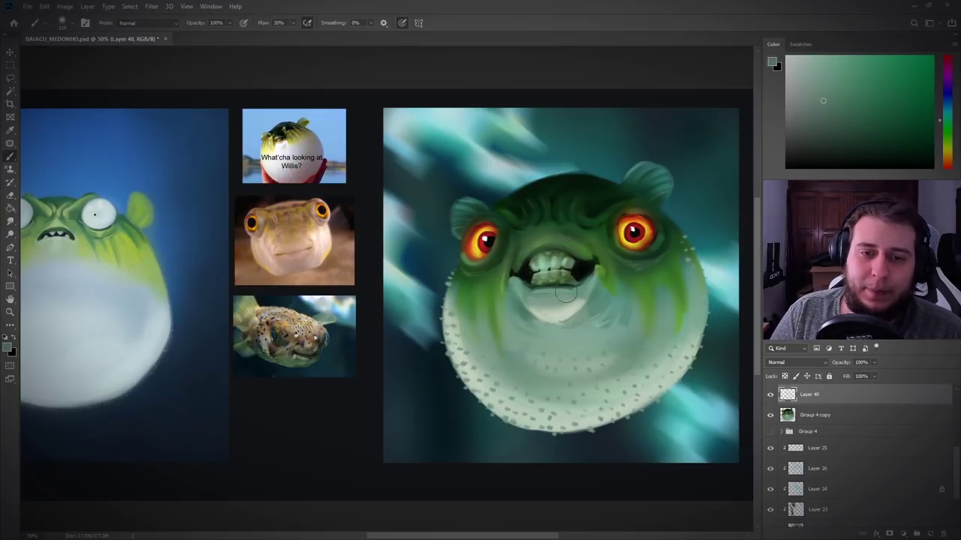
left_click(562, 308, "alt")
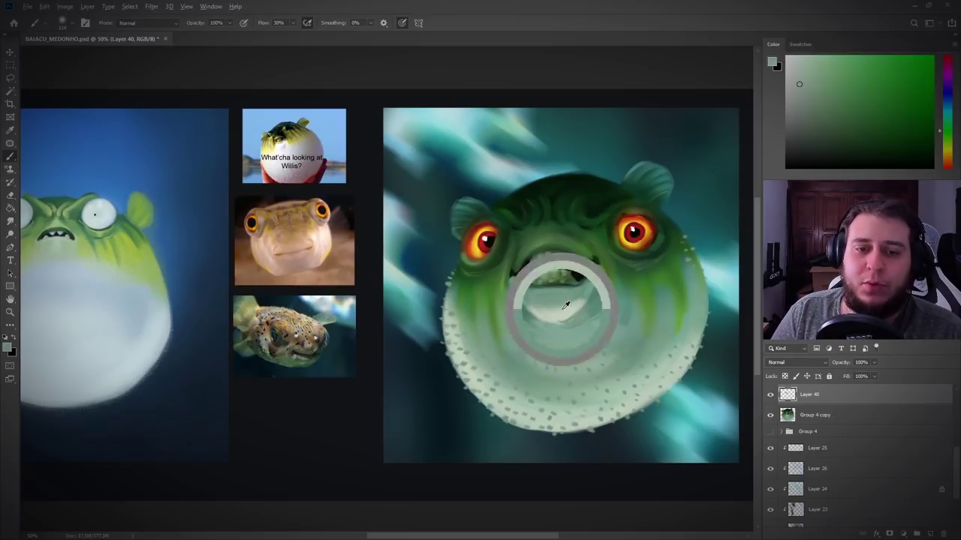
left_click(545, 311, "alt")
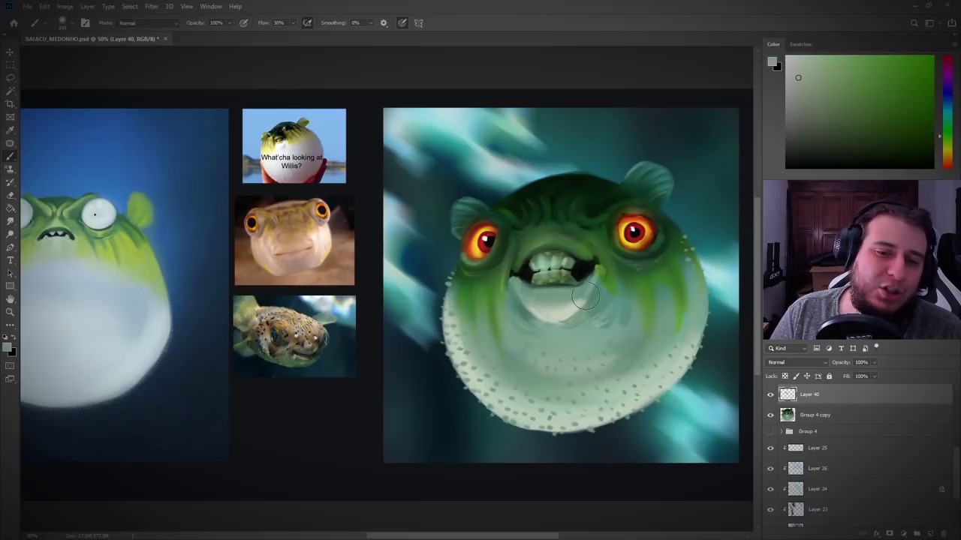
left_click(569, 326, "alt")
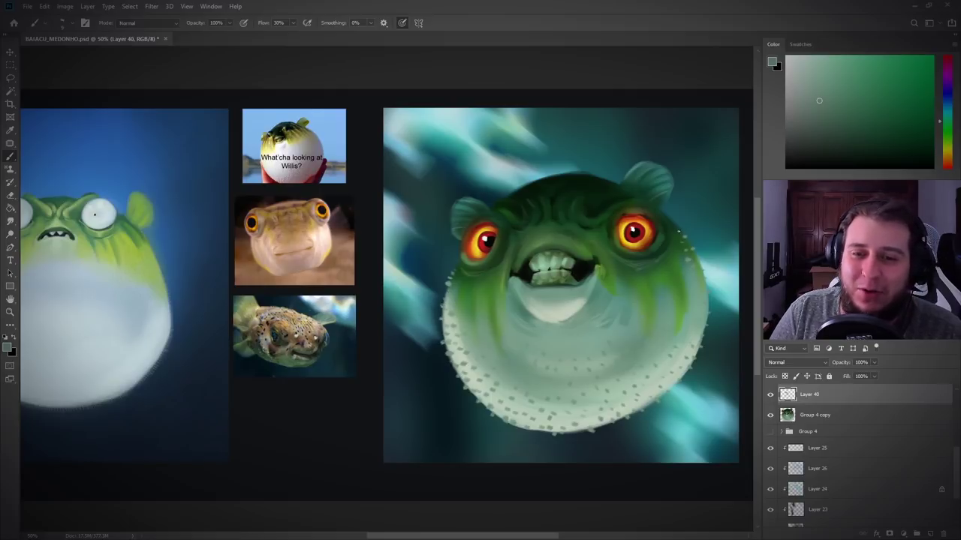
Step: Add tiny bumps along the head's upper outline and brow with a very small brush, using dark greens sampled from the head
left_click(679, 228, "alt")
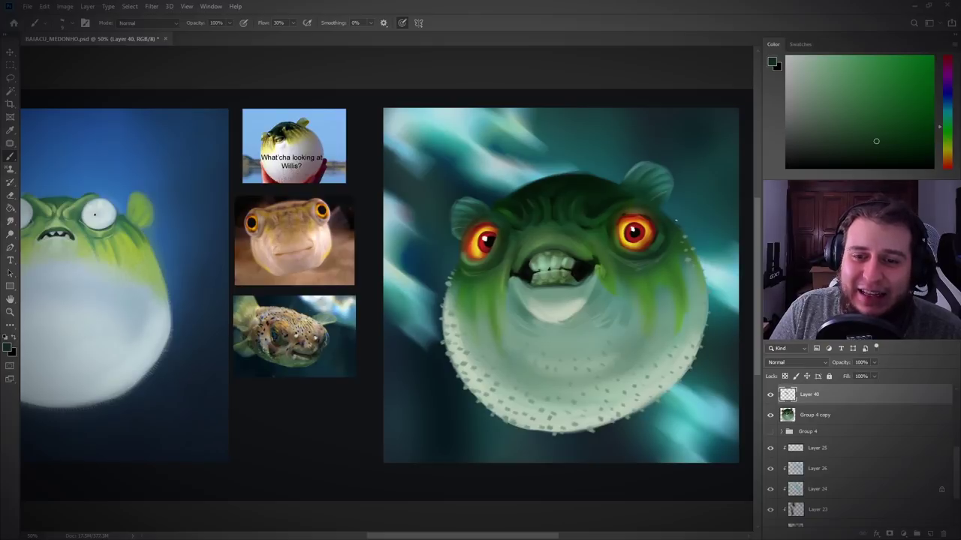
left_click(534, 185, "alt")
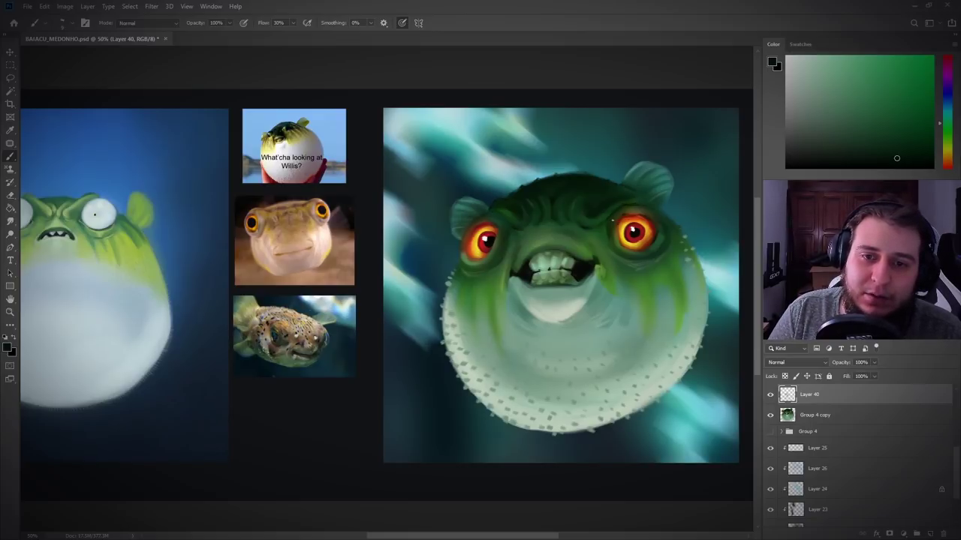
left_click(592, 236, "alt")
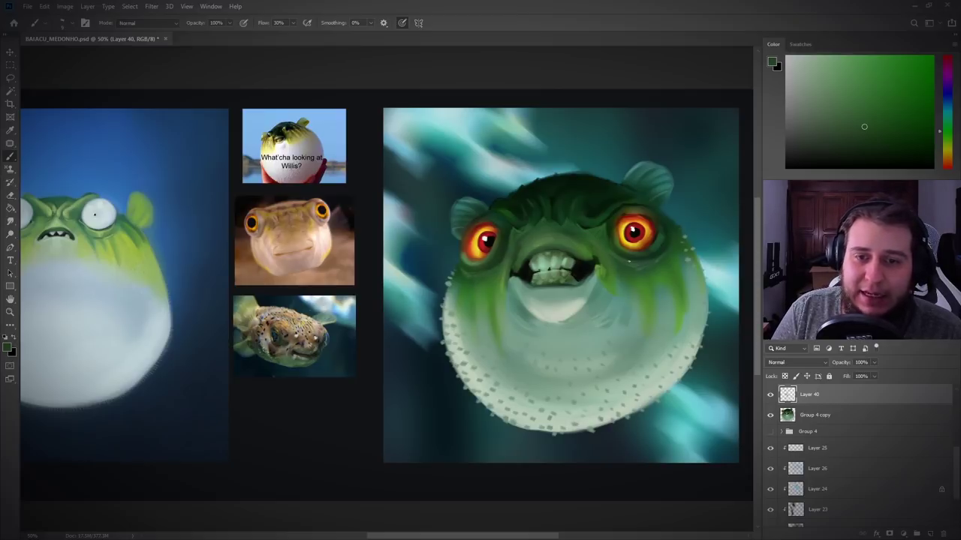
Step: Dot tiny skin spots below the right eye and on both cheeks, matching greens sampled from each area
left_click(647, 264, "alt")
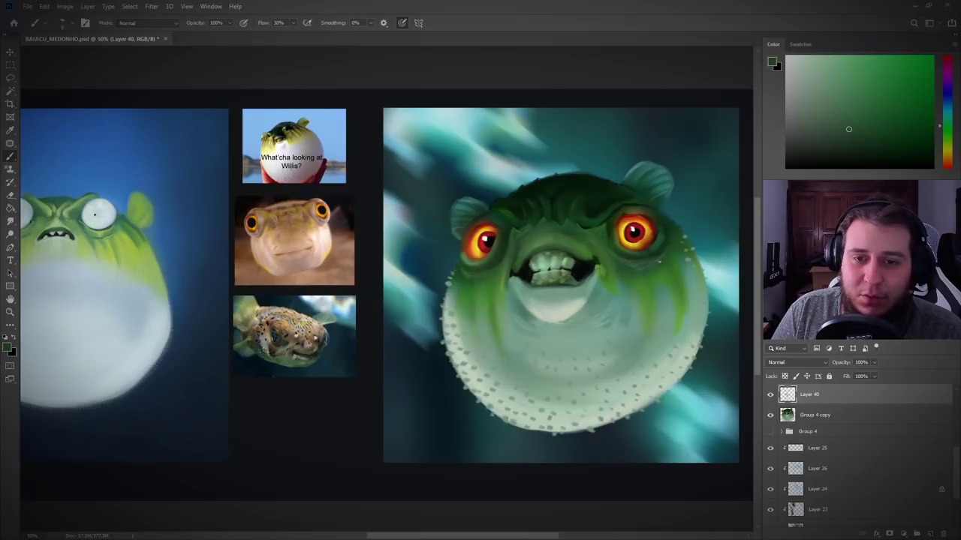
left_click(630, 302, "alt")
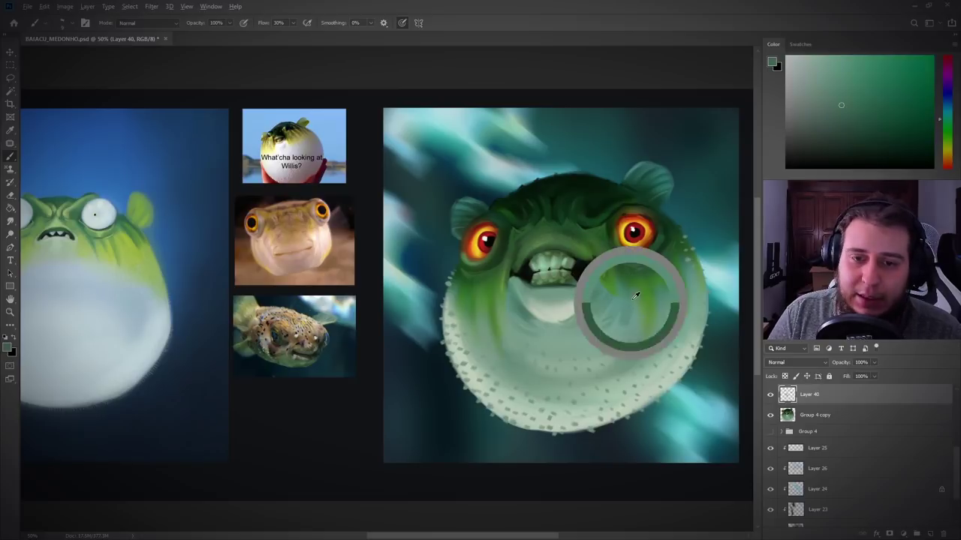
left_click(680, 300, "alt")
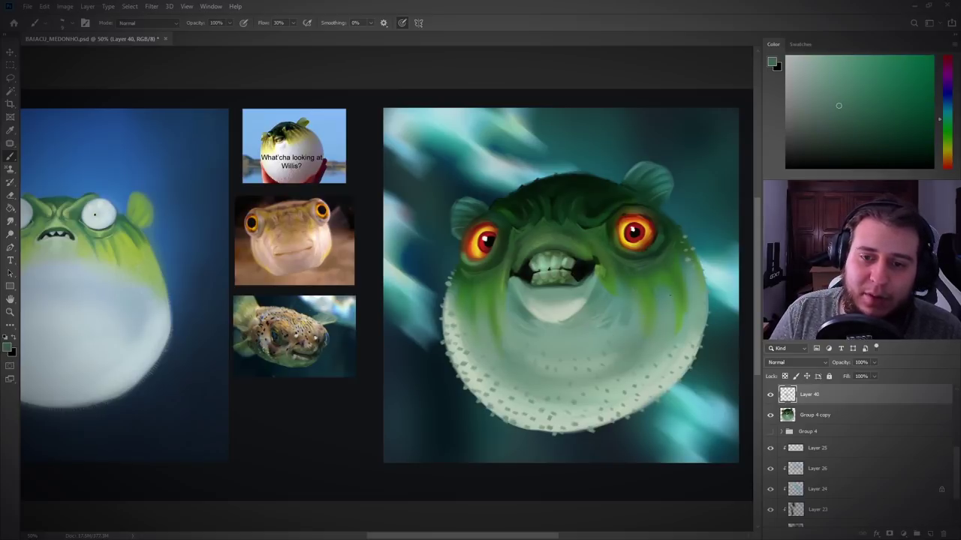
left_click(481, 304, "alt")
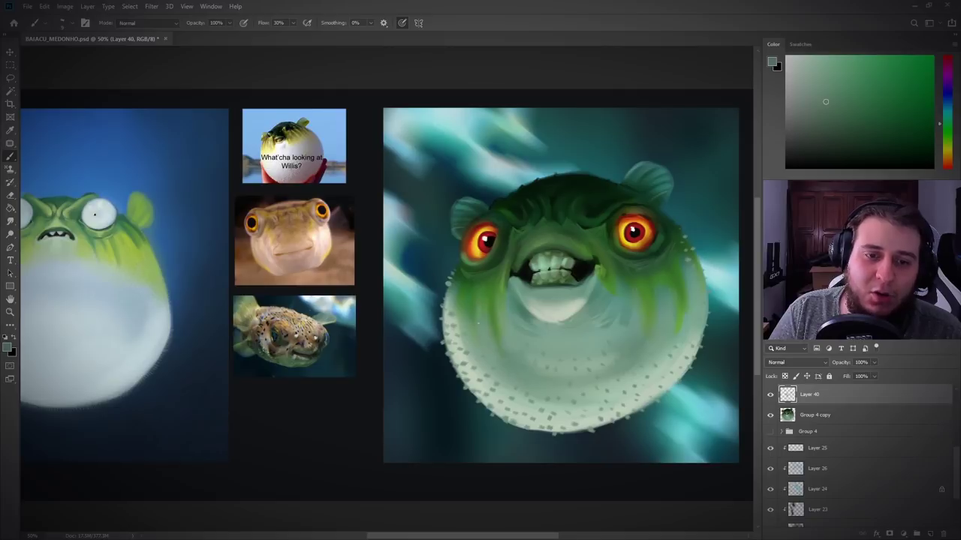
left_click(472, 334, "alt")
left_click(450, 303, "alt")
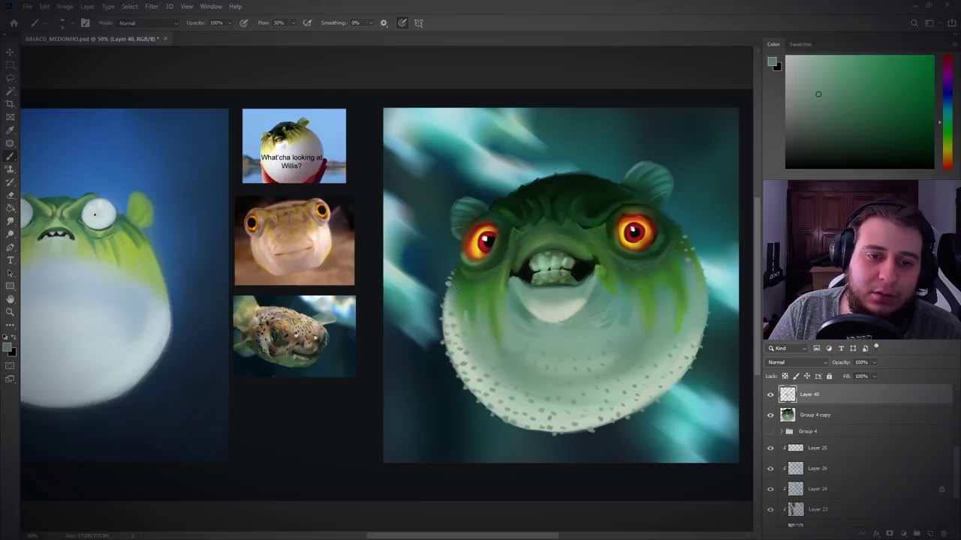
Step: Extend the tiny skin spots over the forehead and between the eyes with dark greens sampled there
left_click(523, 233, "alt")
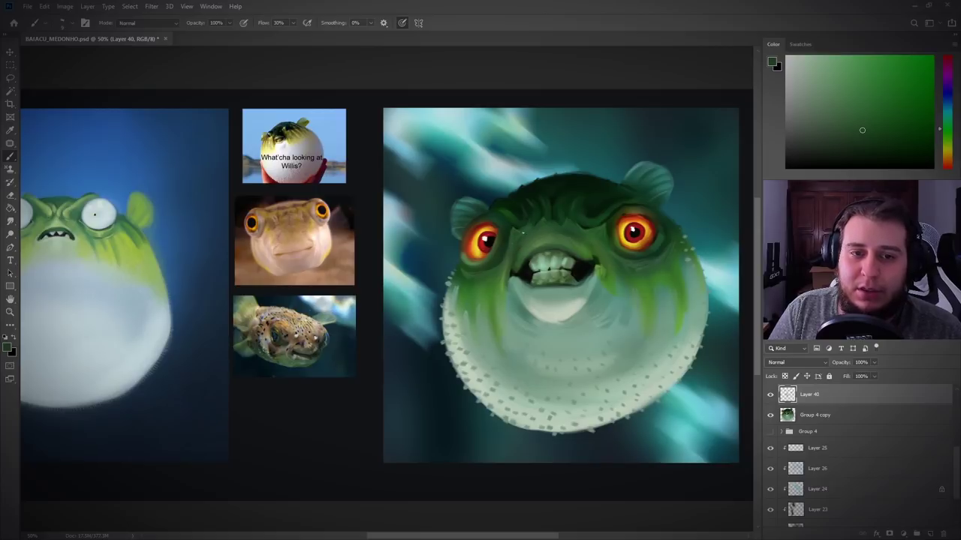
left_click(533, 232, "alt")
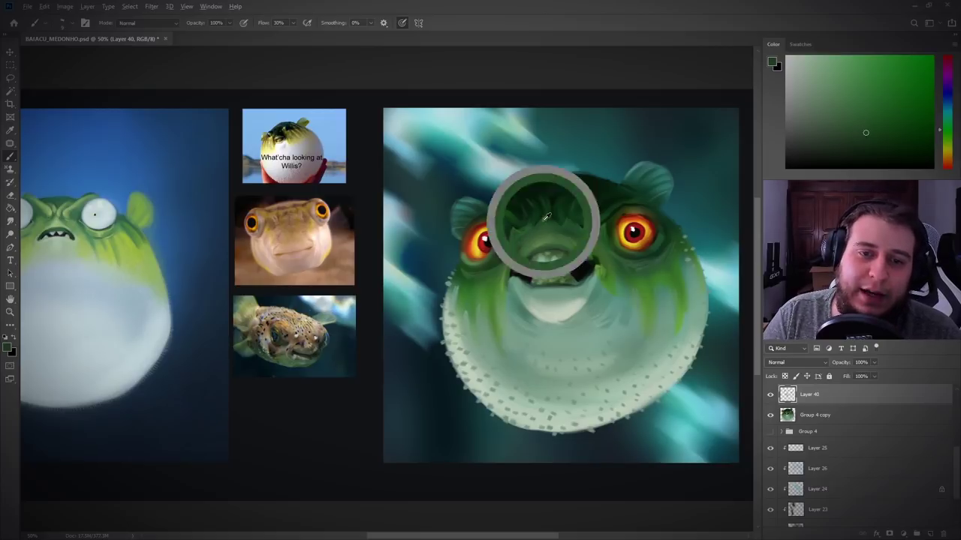
left_click(549, 196, "alt")
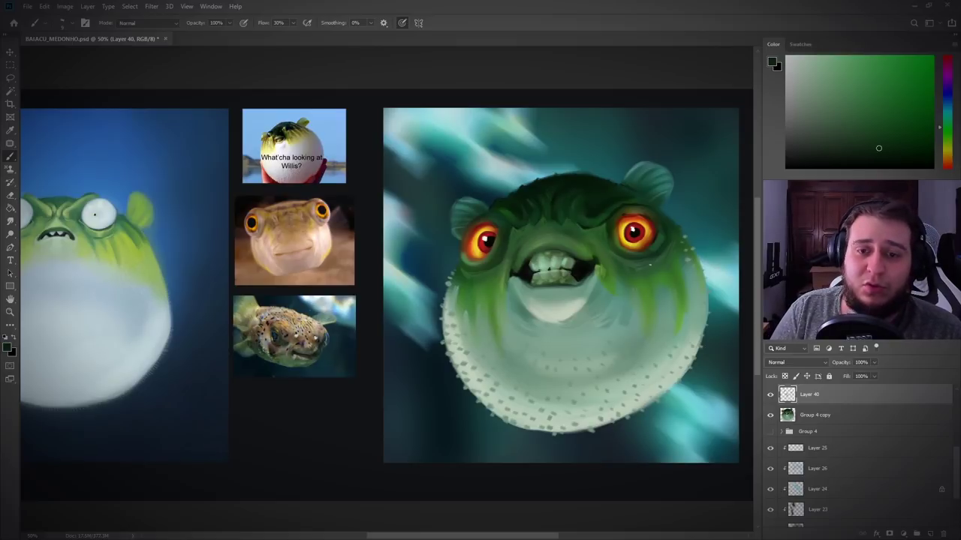
Step: On a new layer, shade the forehead's left side at 13% flow with dark teal tones sampled from the background and head
left_click(611, 133, "alt")
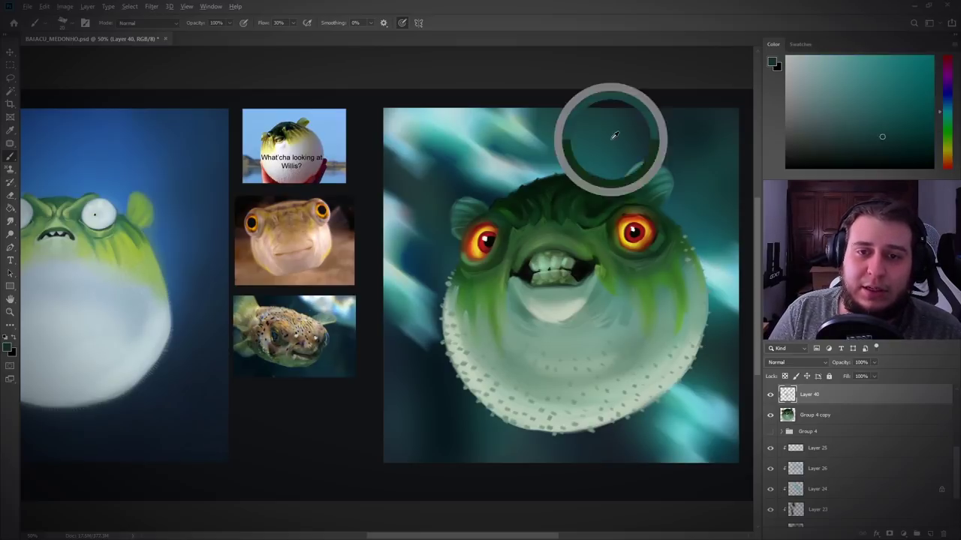
left_click(930, 534)
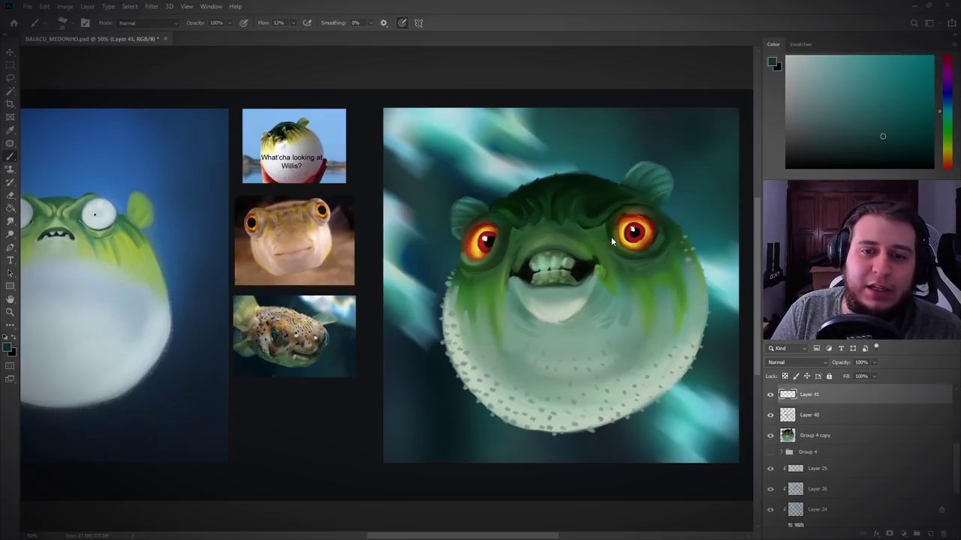
left_click(895, 133)
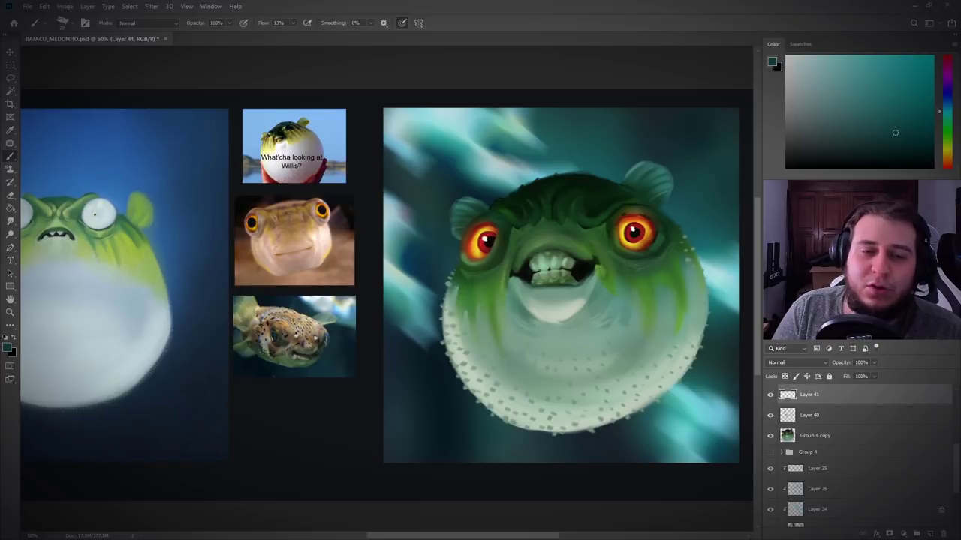
left_click(508, 203, "alt")
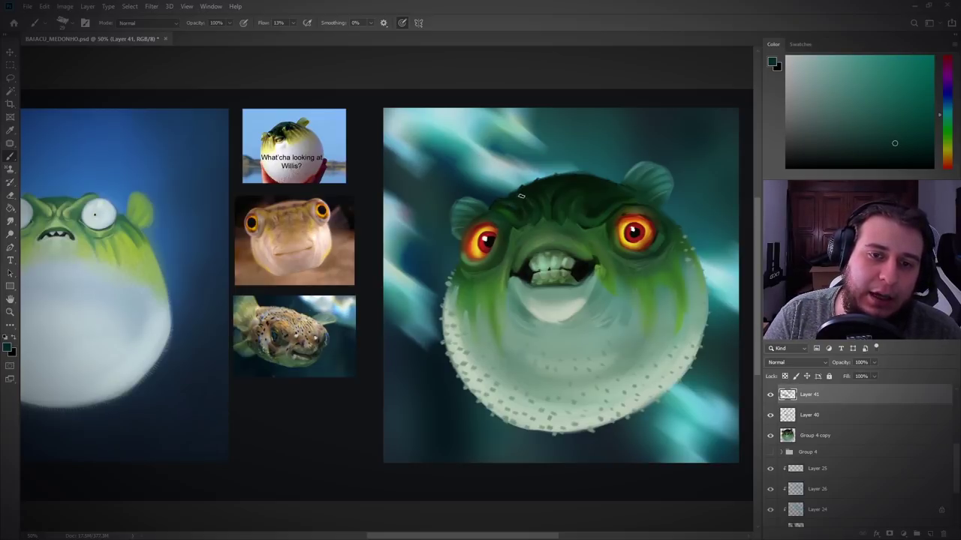
mouse_move(521, 196)
left_mouse_down()
mouse_move(507, 205)
mouse_move(525, 189)
mouse_move(559, 195)
left_mouse_up()
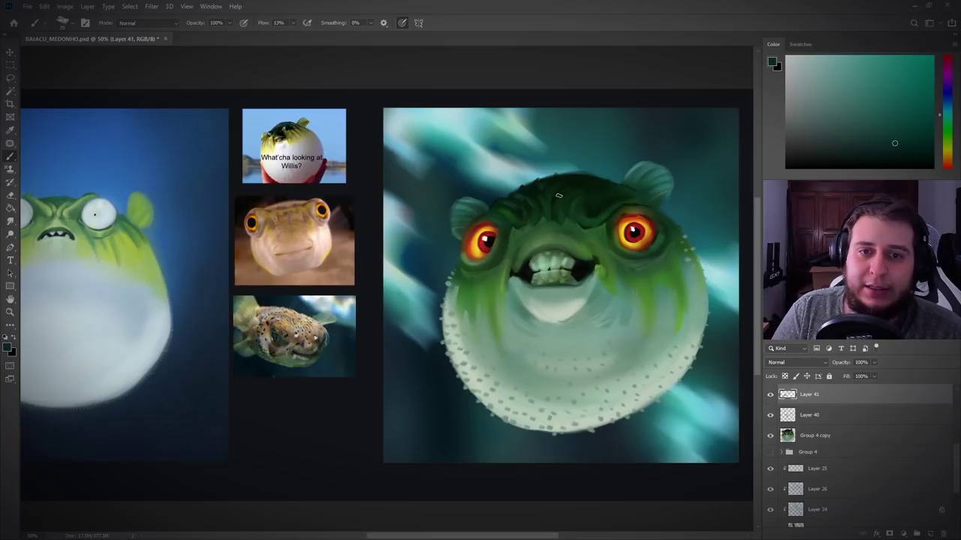
Step: Brush sampled dark green shading over the crown and towards the right eye with a larger textured brush at 13% flow
left_click(568, 181, "alt")
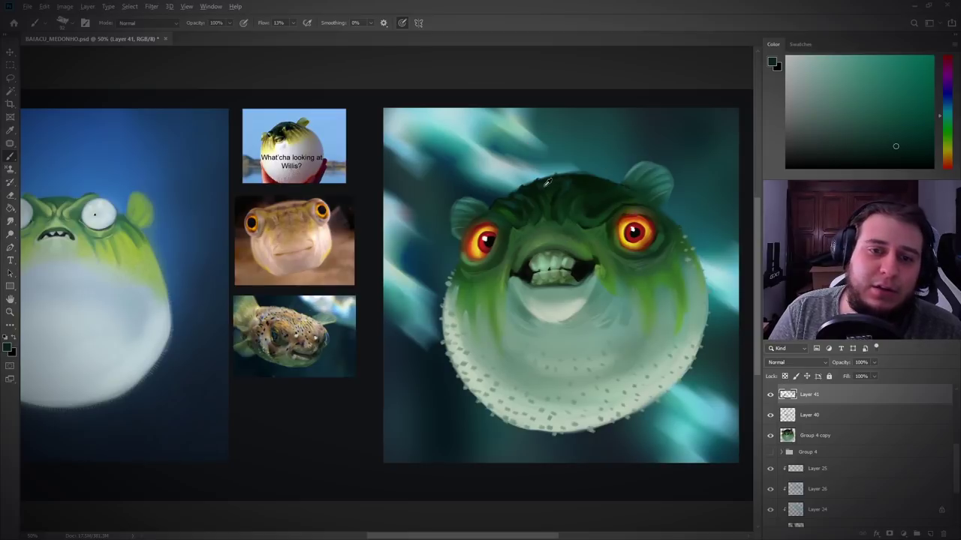
left_click(542, 186, "alt")
left_click_drag(577, 180, 578, 201)
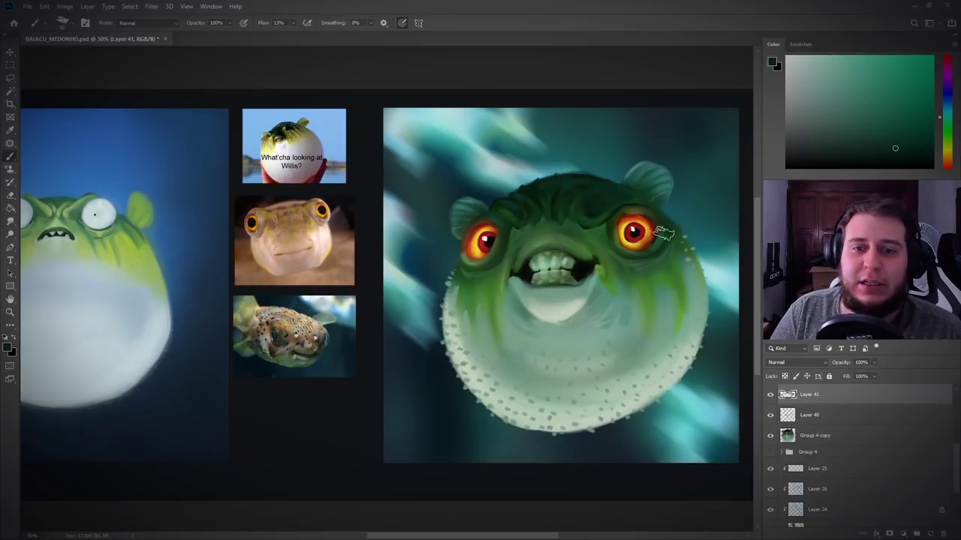
left_click_drag(631, 193, 649, 204)
Step: Shrink the brush, choose a darker, more saturated green and deepen the shadows around the left eye's brow and inner edge
key("bracketleft")
key("bracketleft")
key("bracketleft")
key("bracketleft")
key("bracketleft")
key("bracketleft")
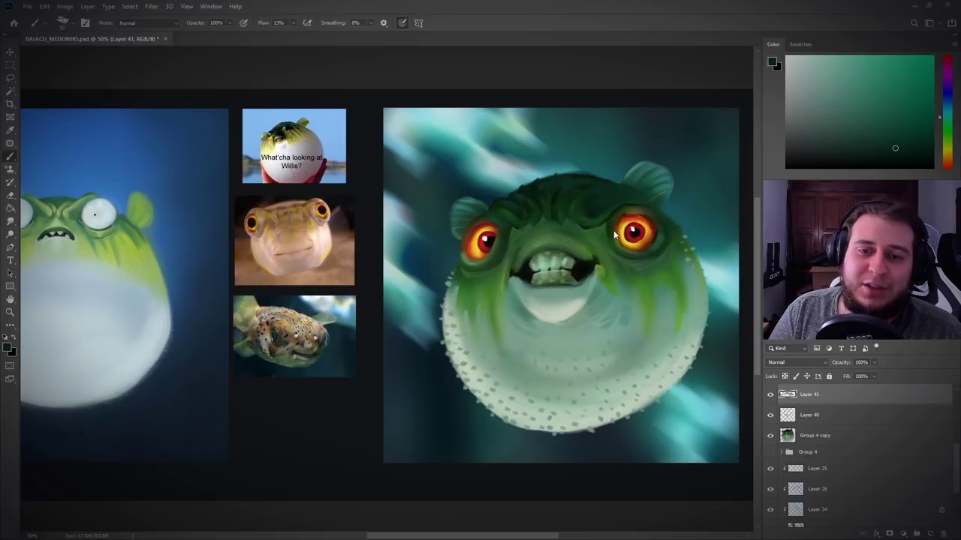
left_click(902, 149)
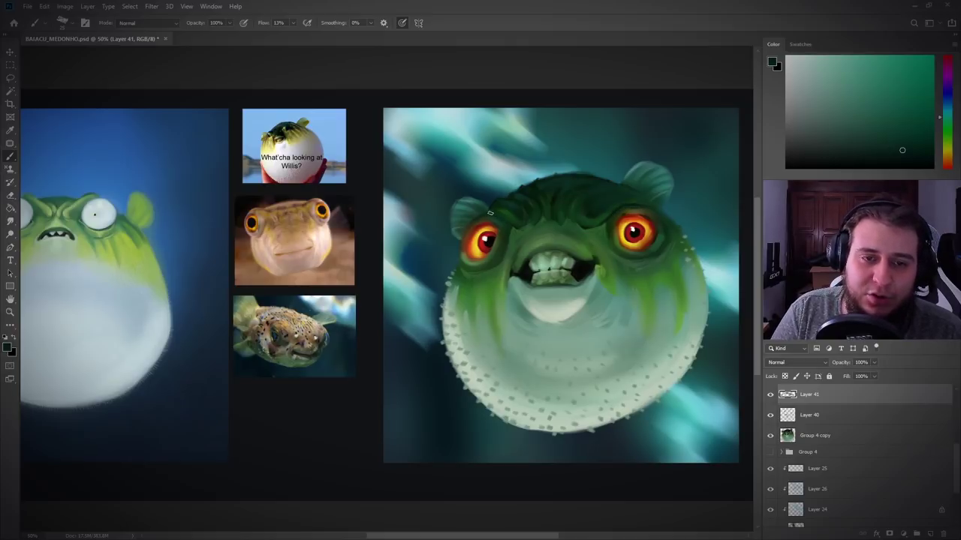
left_click_drag(490, 213, 509, 235)
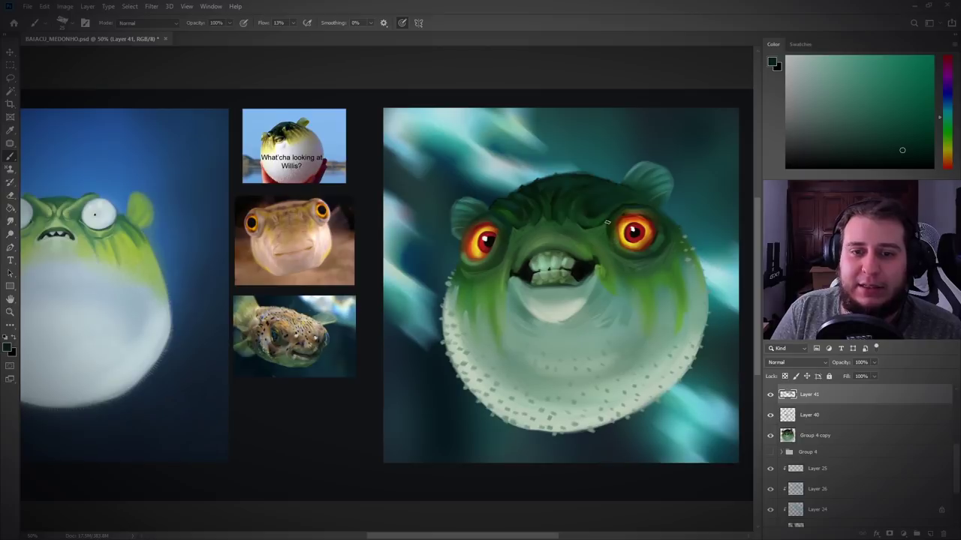
Step: Blend greens sampled from the forehead and brow into the skin folds between the eyes on Layer 41 at 13% flow
left_click(600, 235, "alt")
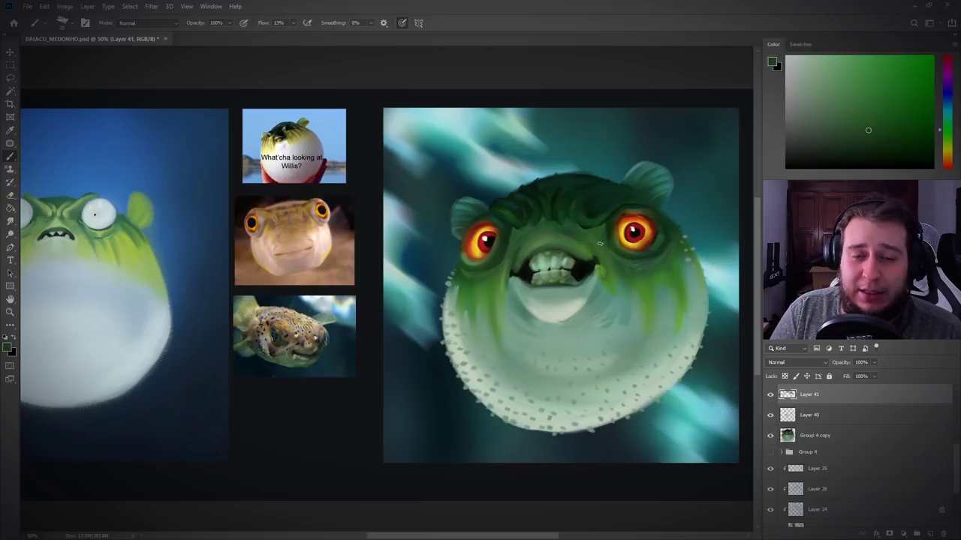
left_click(570, 221, "alt")
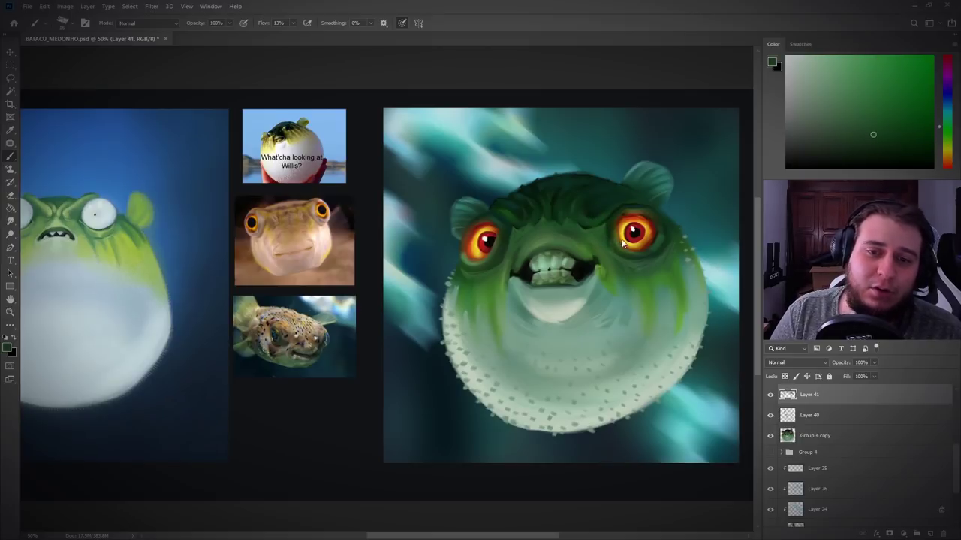
left_click(547, 217, "alt")
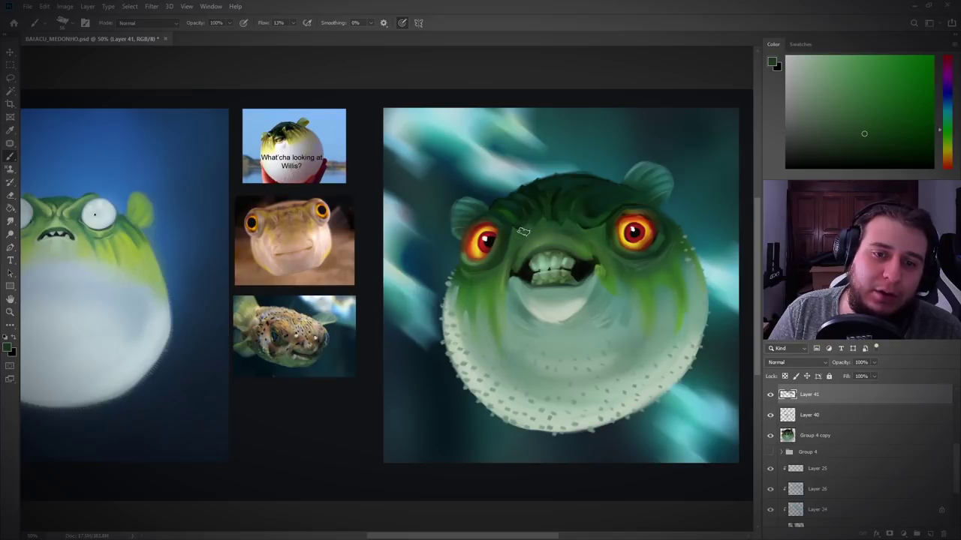
left_click(539, 213, "alt")
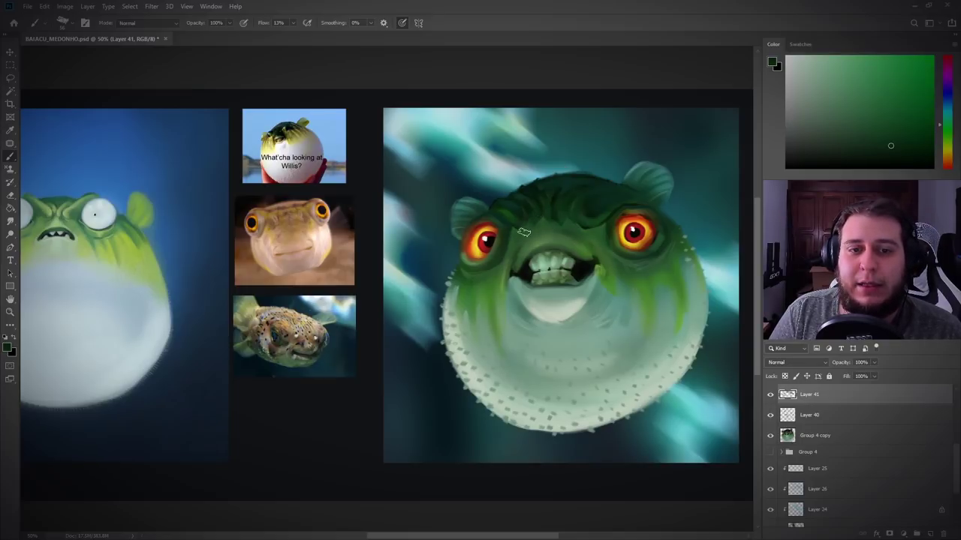
left_click(566, 220, "alt")
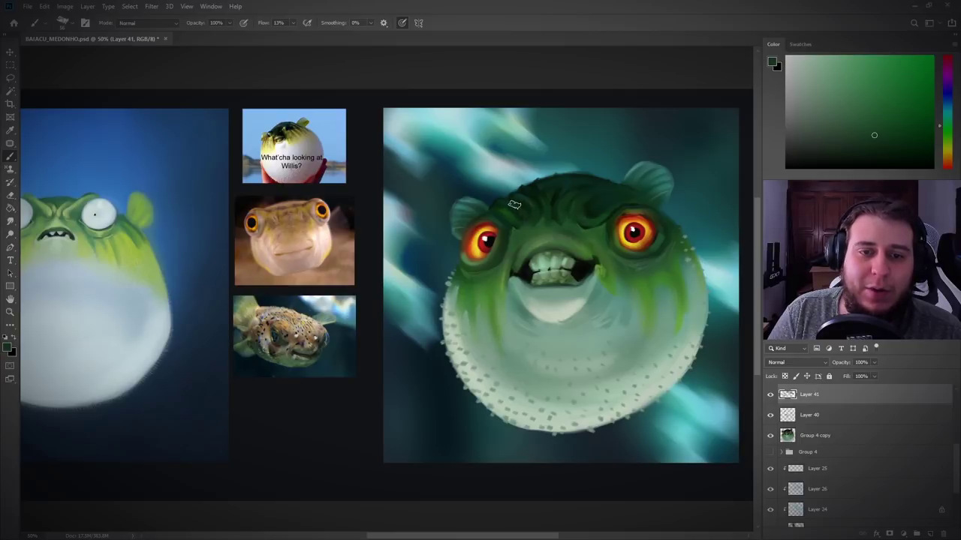
Step: Deepen the crown and the upper edge of the head with dark greens sampled from the top folds
left_click(557, 194, "alt")
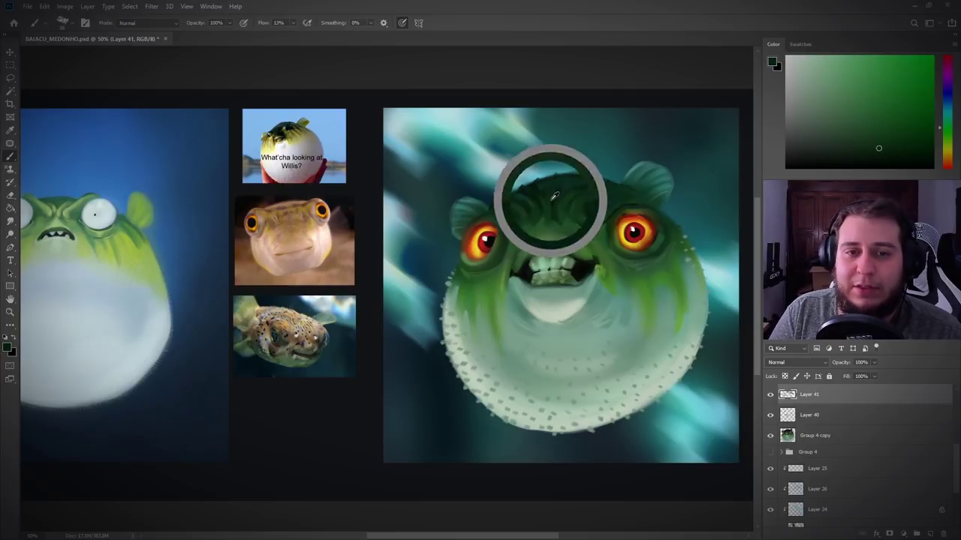
left_click(540, 188, "alt")
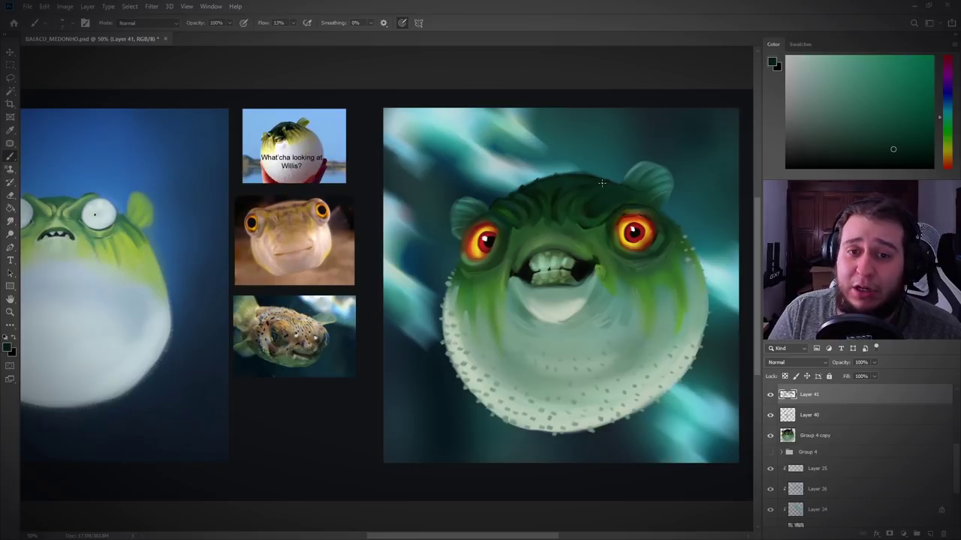
left_click(597, 176, "alt")
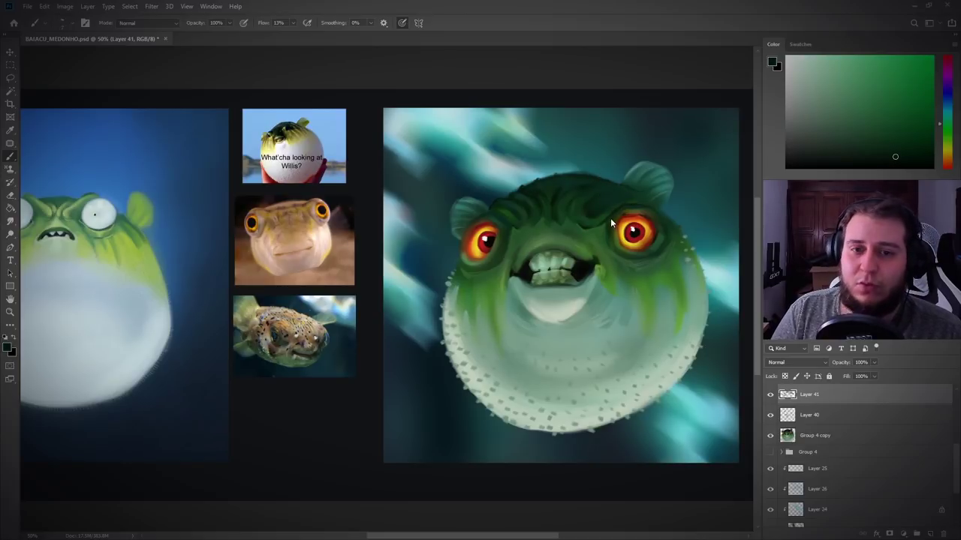
Step: Lock the transparent pixels of Layer 40 and recolour the belly and cheek spots with pale grey and green tones sampled from the skin
left_click(788, 418)
left_click(785, 377)
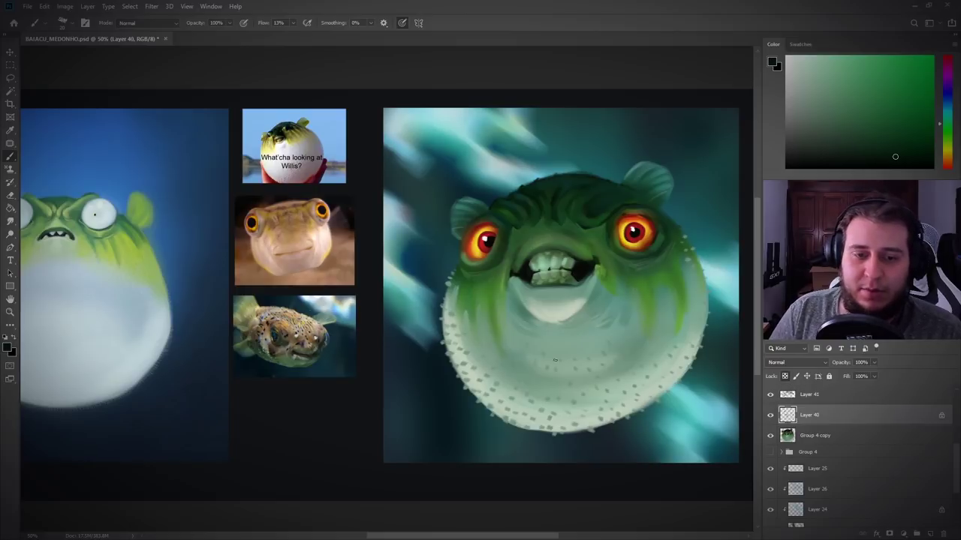
left_click(448, 317, "alt")
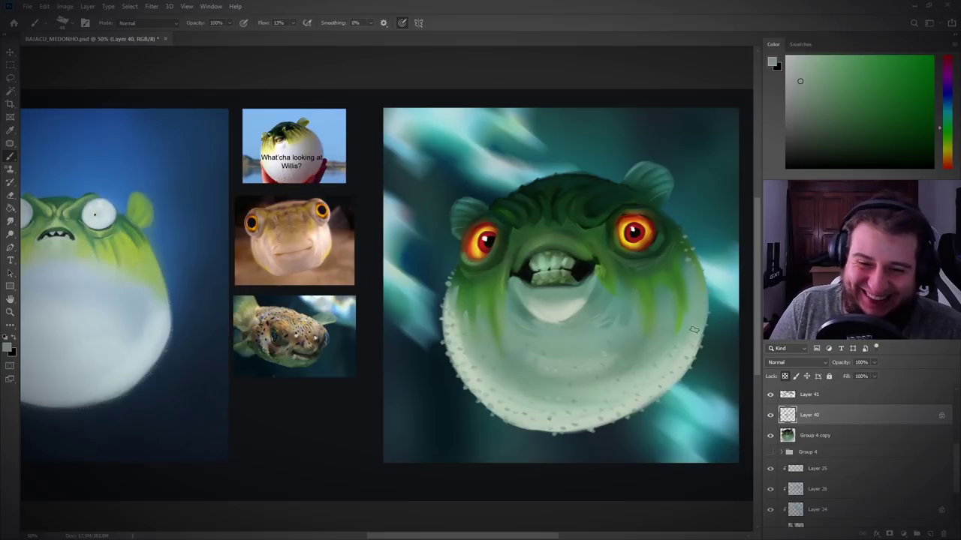
left_click(681, 242, "alt")
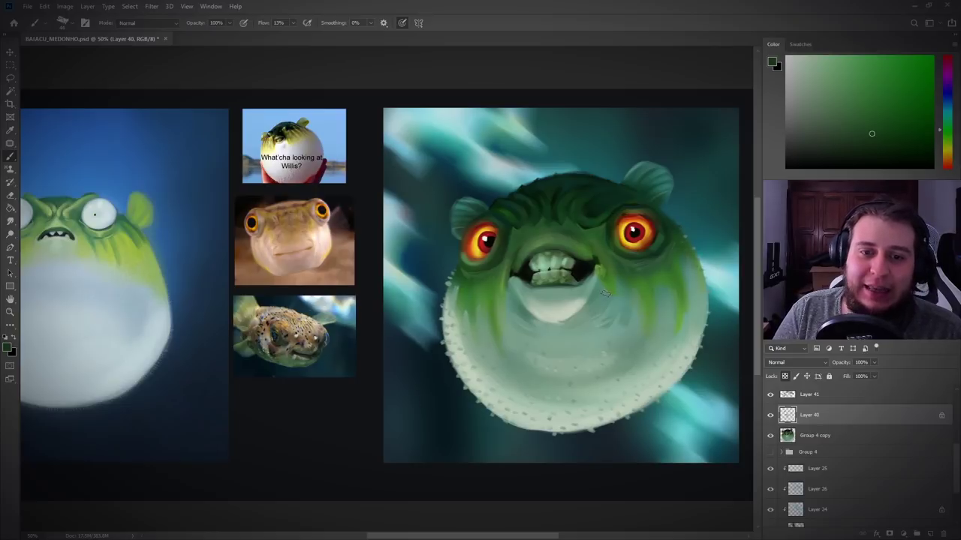
Step: On a new layer above Layer 40, darken the mouth's interior around the upper teeth with a near-black sampled from the mouth
left_click(531, 272, "alt")
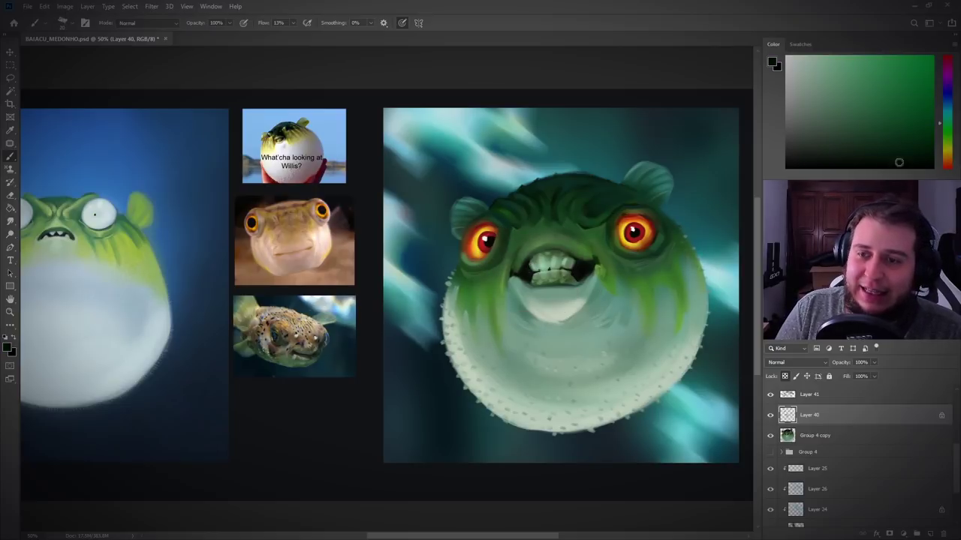
left_click(930, 535)
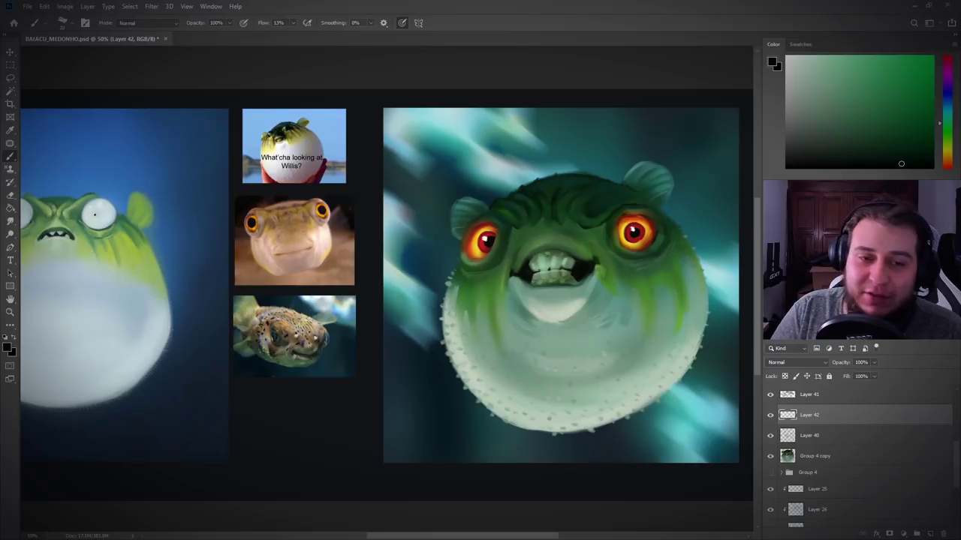
left_click_drag(529, 260, 576, 264)
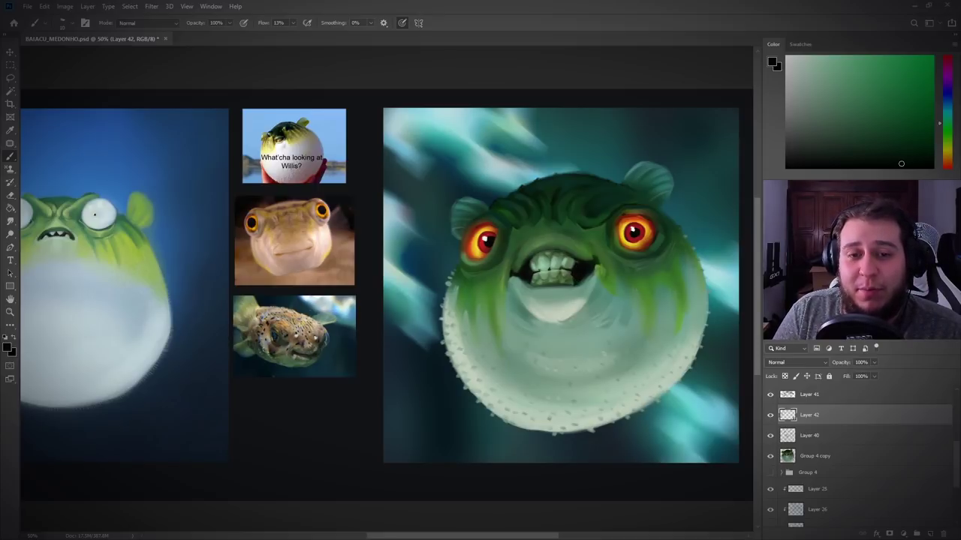
Step: Refine both corners of the mouth with a dark green sampled from the lip's edge
left_click(588, 260, "alt")
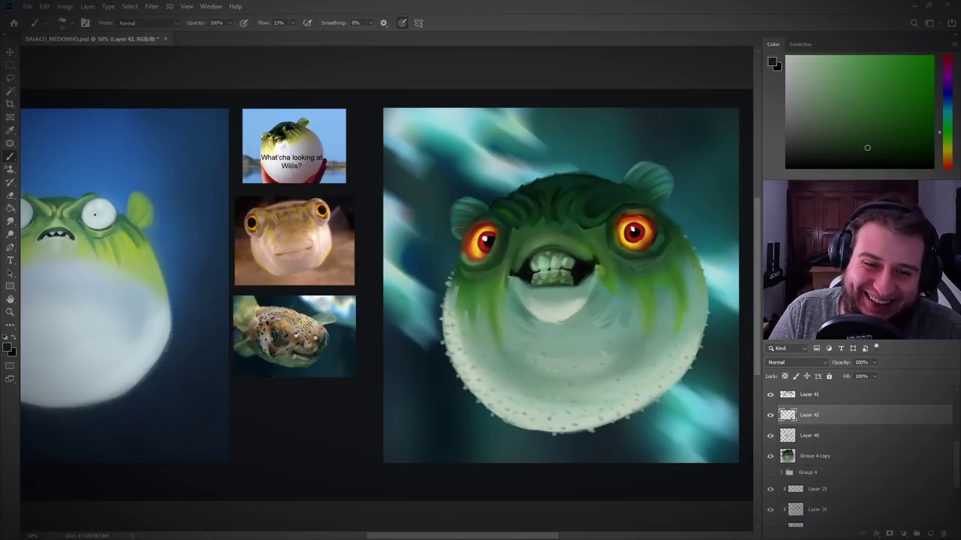
left_click_drag(509, 277, 514, 269)
left_click_drag(589, 248, 606, 284)
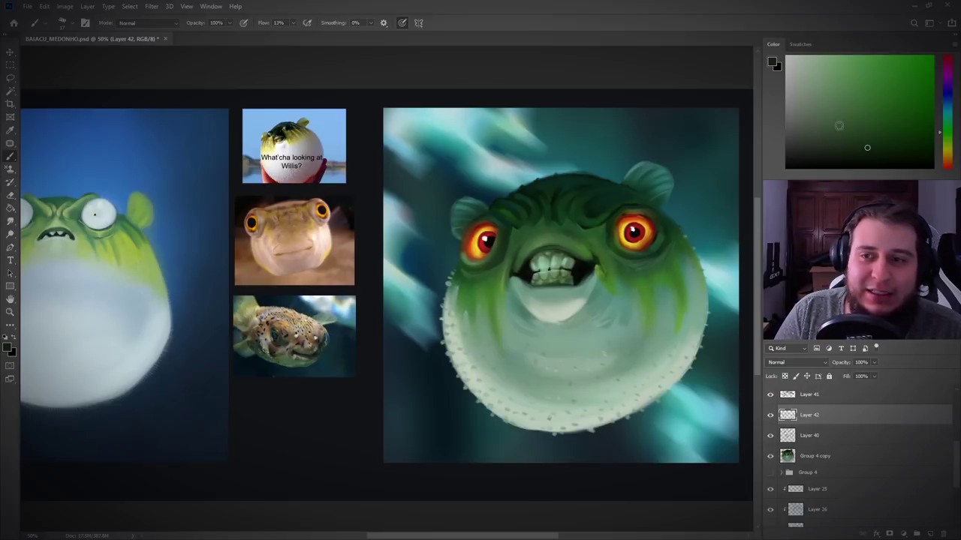
Step: Choose a darker green, shade the skin beneath both eyes and save the document
left_click(872, 155)
left_click_drag(505, 256, 494, 266)
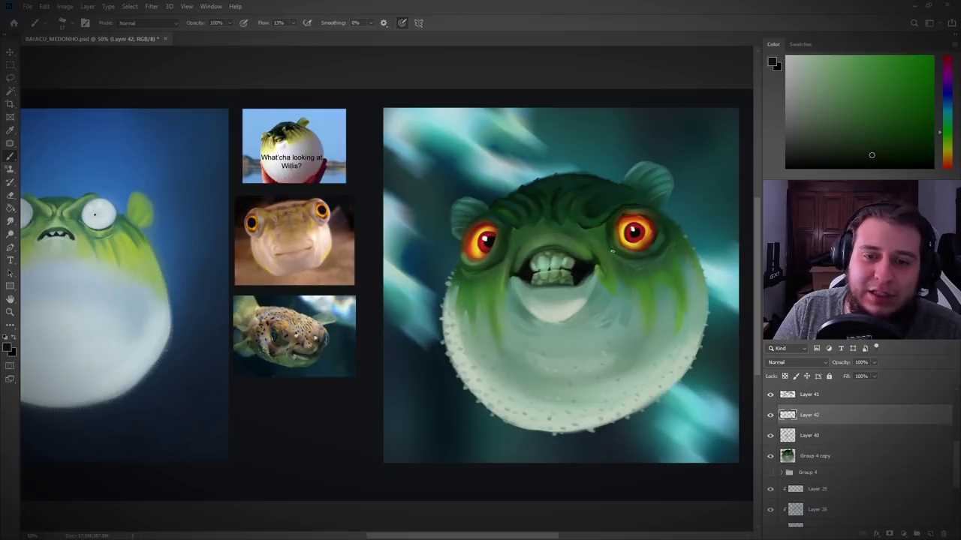
left_click_drag(625, 259, 641, 260)
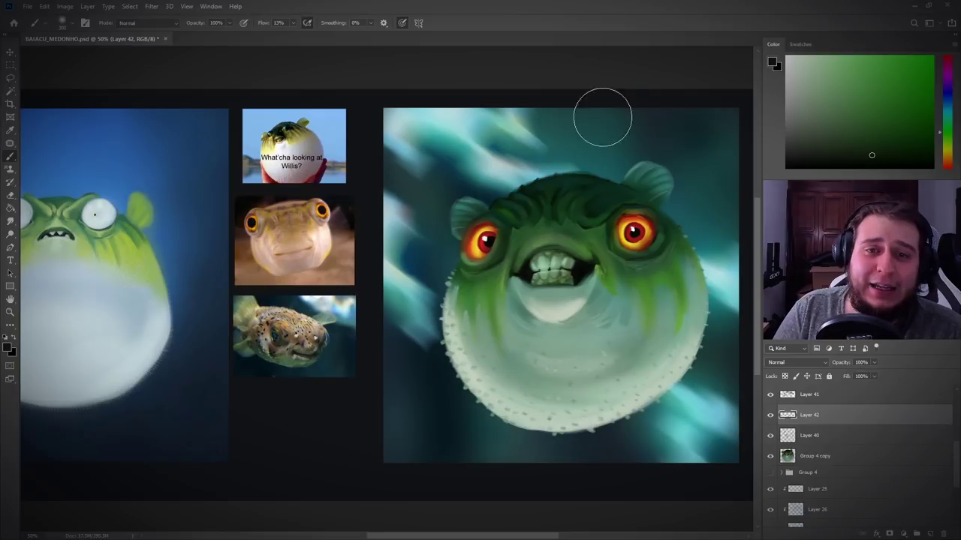
key("ctrl+s")
Step: Group Layers 41, 42 and 40 with Group 4 copy, duplicate the group and merge the duplicate into one layer
left_click(809, 434)
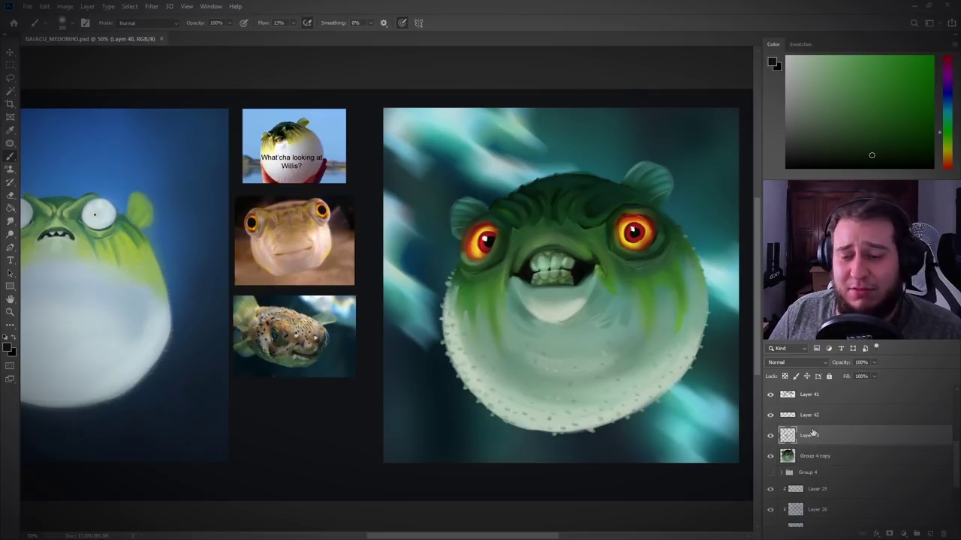
left_click(810, 418)
left_click(811, 436, "shift")
left_click(816, 400)
left_click(815, 443, "shift")
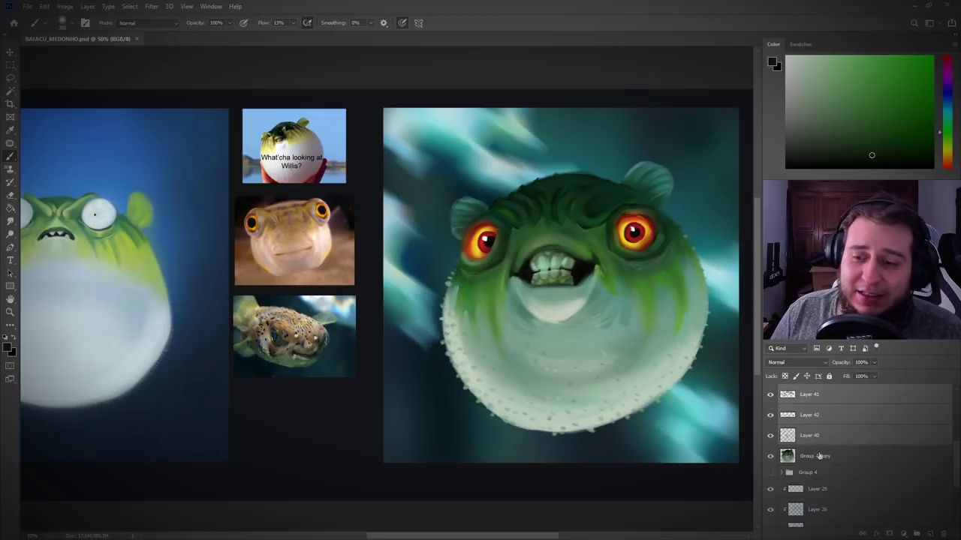
scroll(908, 441, "up", 3)
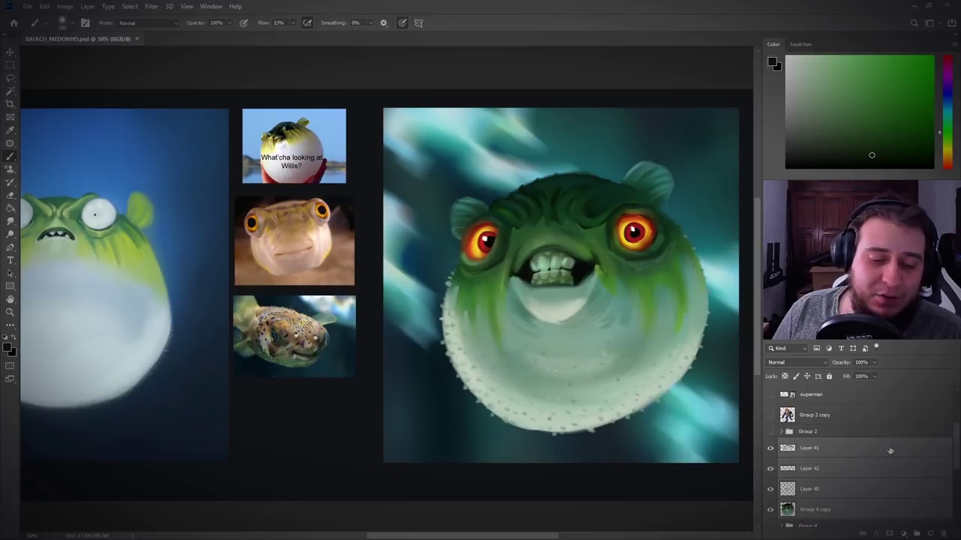
key("ctrl+g")
key("ctrl+j")
key("ctrl+e")
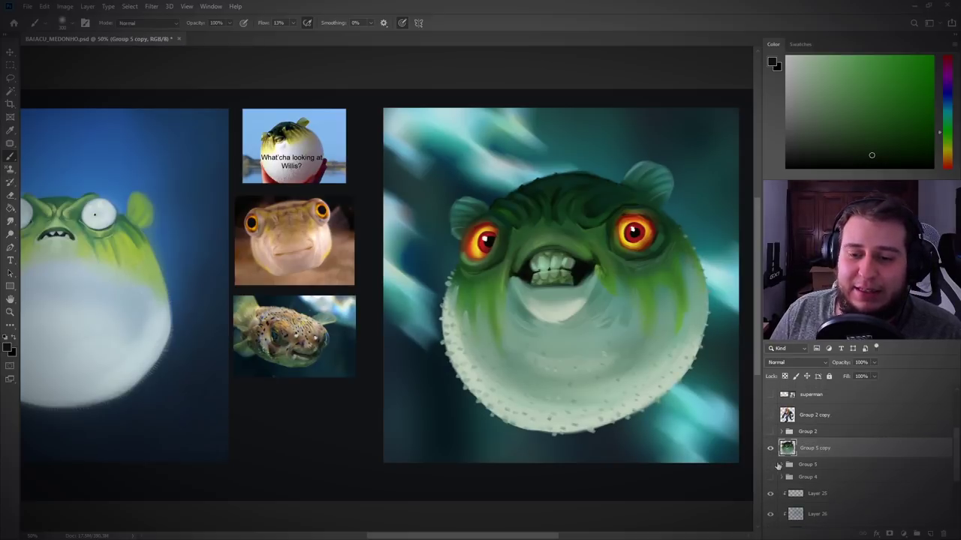
Step: Add a new layer clipped to the merged fish layer and set its blend mode to Color Dodge
key("ctrl+shift+alt+n")
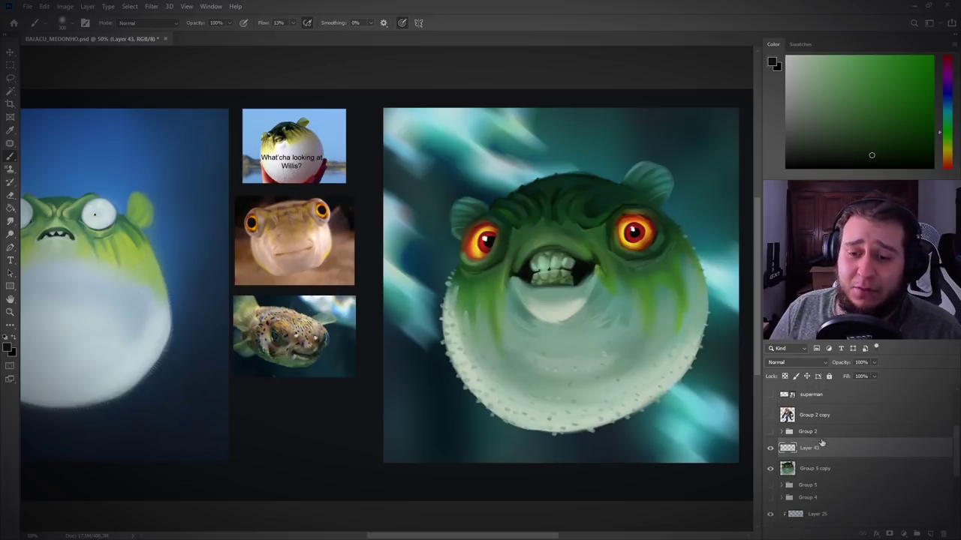
key("ctrl+alt+g")
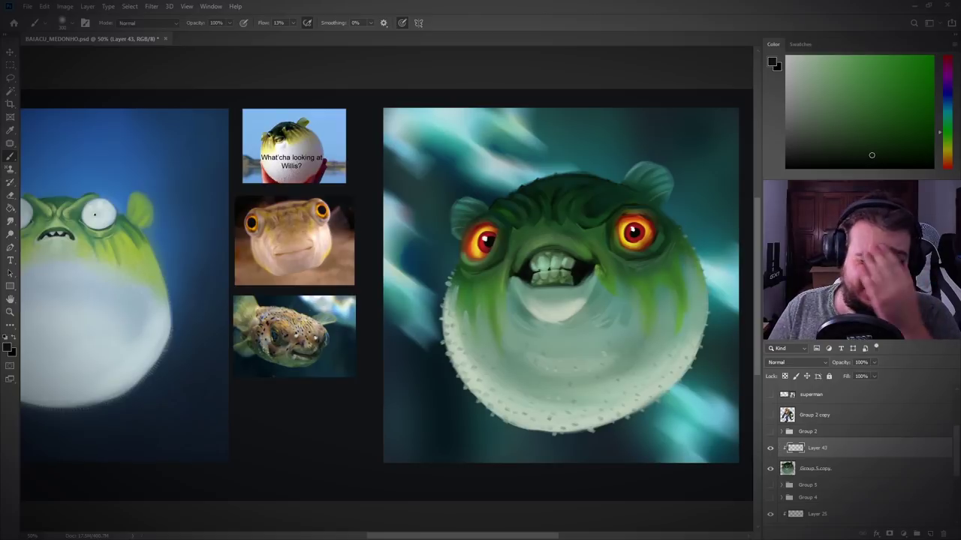
left_click(787, 365)
left_click(785, 380)
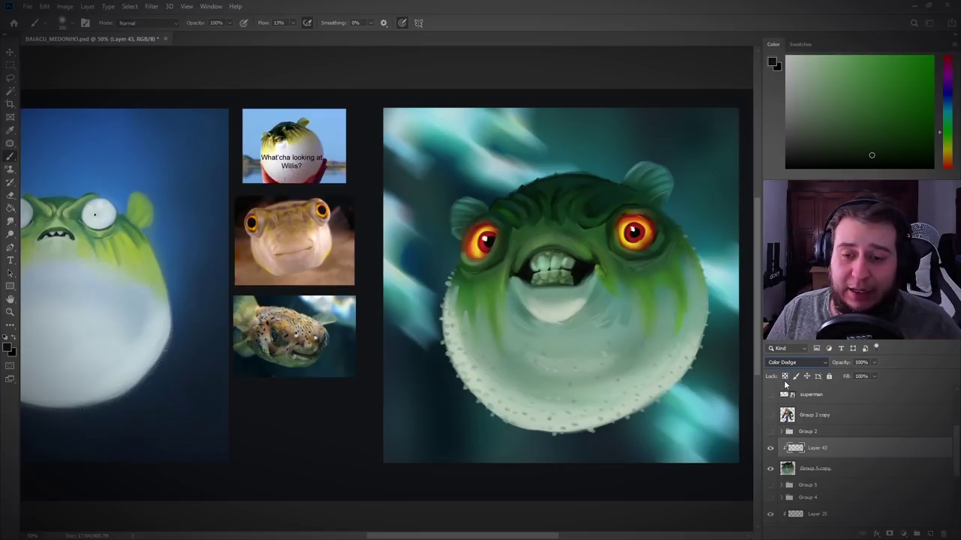
left_click(459, 338, "alt")
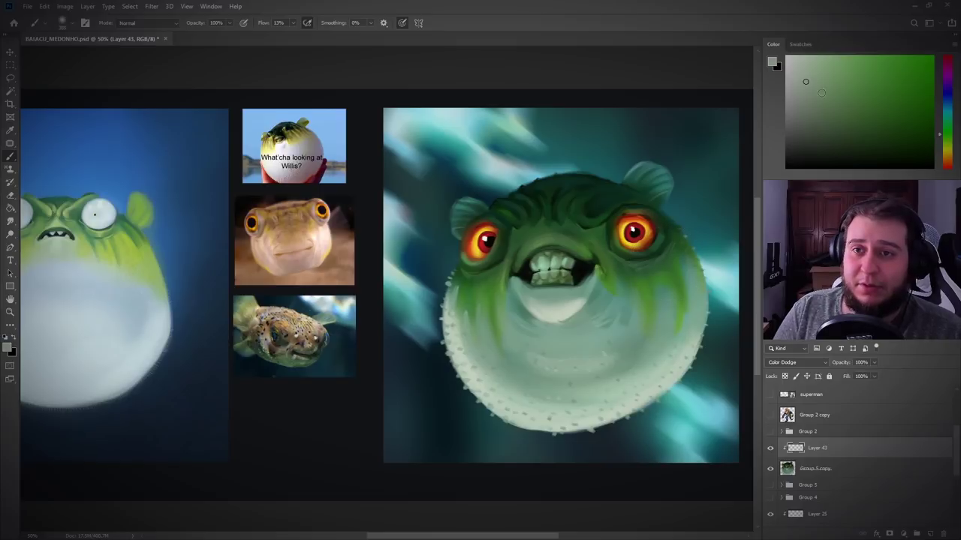
left_click(510, 295, "alt")
left_click_drag(509, 296, 475, 268)
key("ctrl+z")
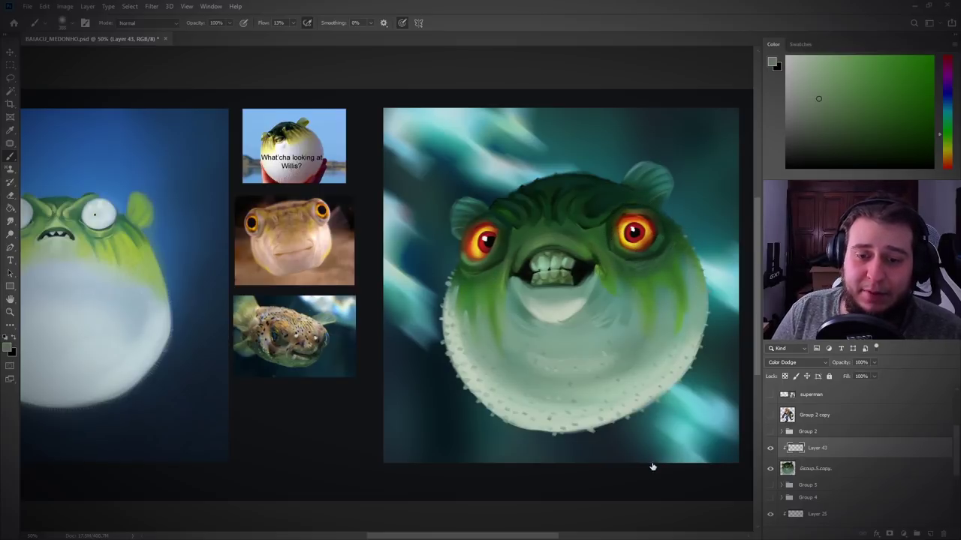
Step: Pick a saturated violet, shrink the soft brush and paint a glow over the right eye's pupil on the Color Dodge layer
left_click_drag(947, 92, 947, 84)
left_click(889, 79)
left_click(918, 81)
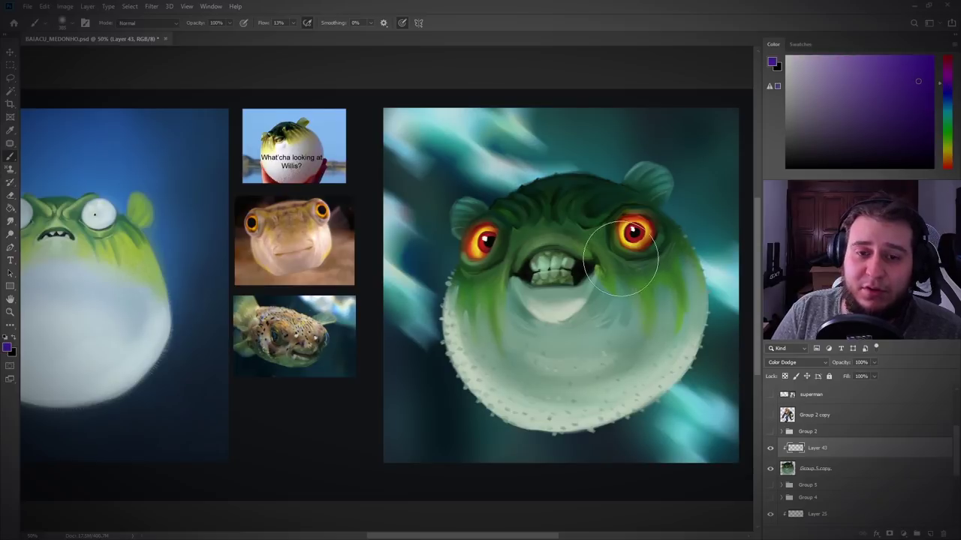
key("[")
key("[")
key("[")
key("[")
key("[")
key("[")
key("[")
key("[")
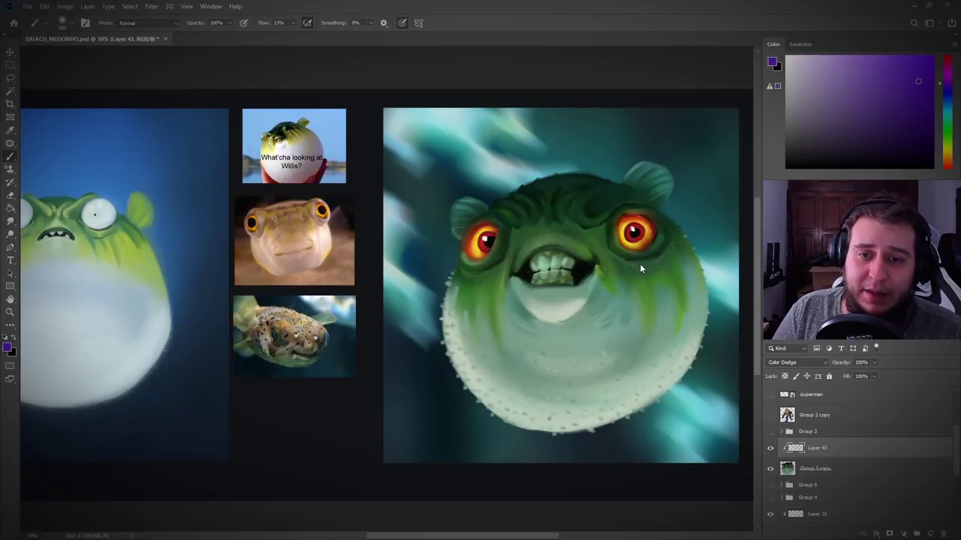
left_click_drag(637, 228, 634, 231)
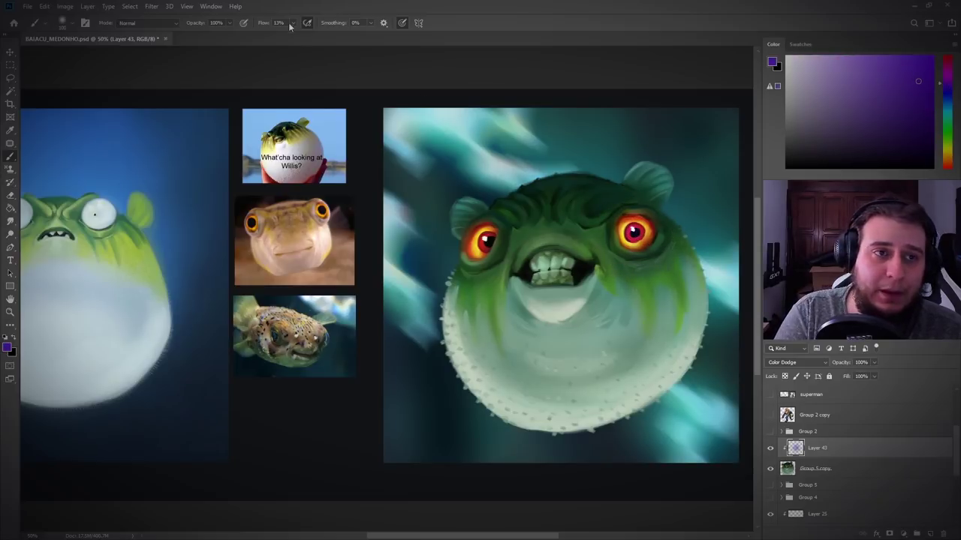
Step: Raise the brush flow to 53% and intensify the violet glow over the right eye's pupil with a slightly adjusted hue
left_click_drag(292, 23, 312, 43)
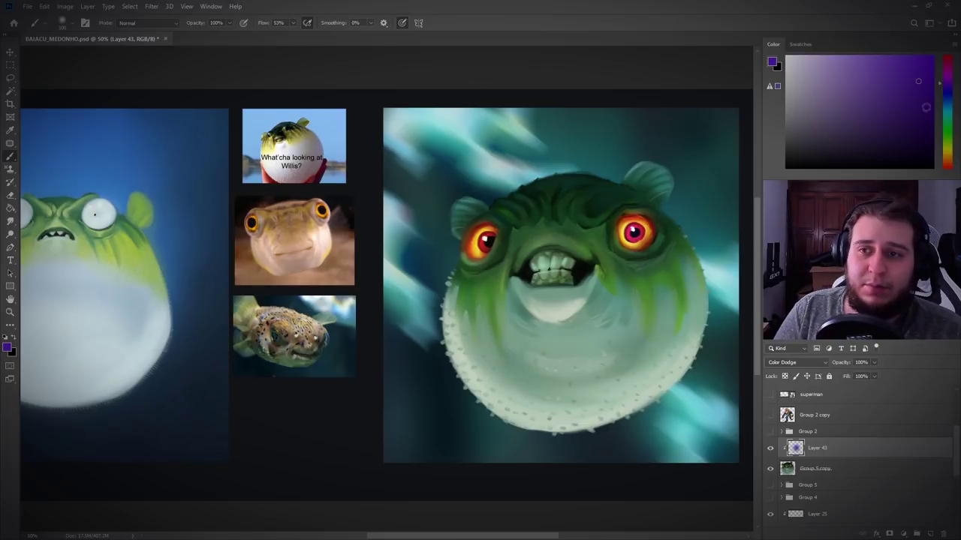
left_click_drag(944, 94, 945, 90)
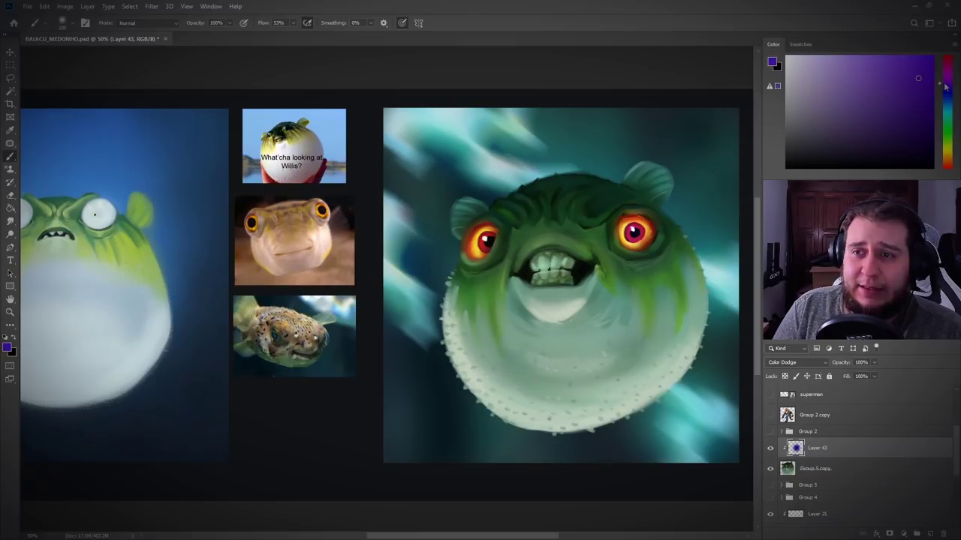
left_click_drag(636, 229, 635, 234)
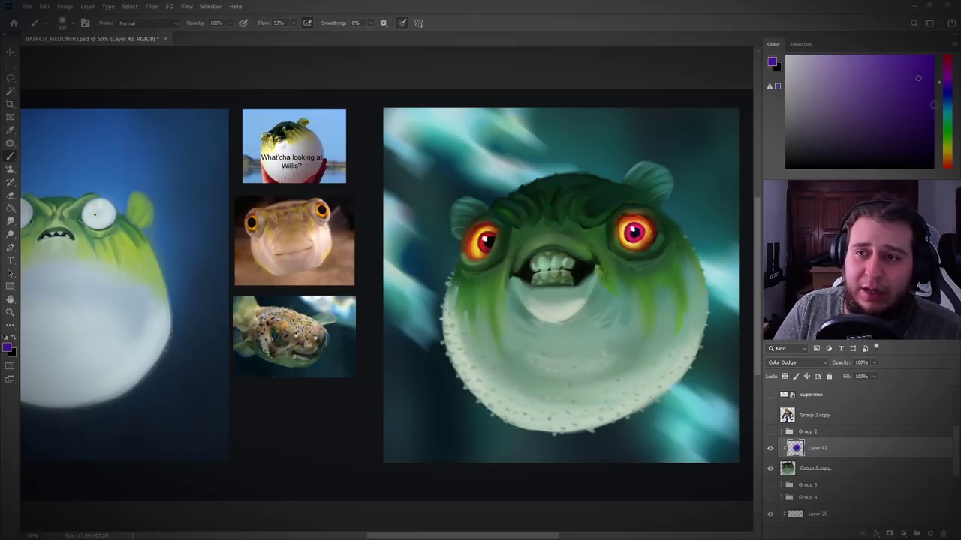
Step: Shift the colour to a bluer violet and dab it over the centre of the right eye
left_click(942, 91)
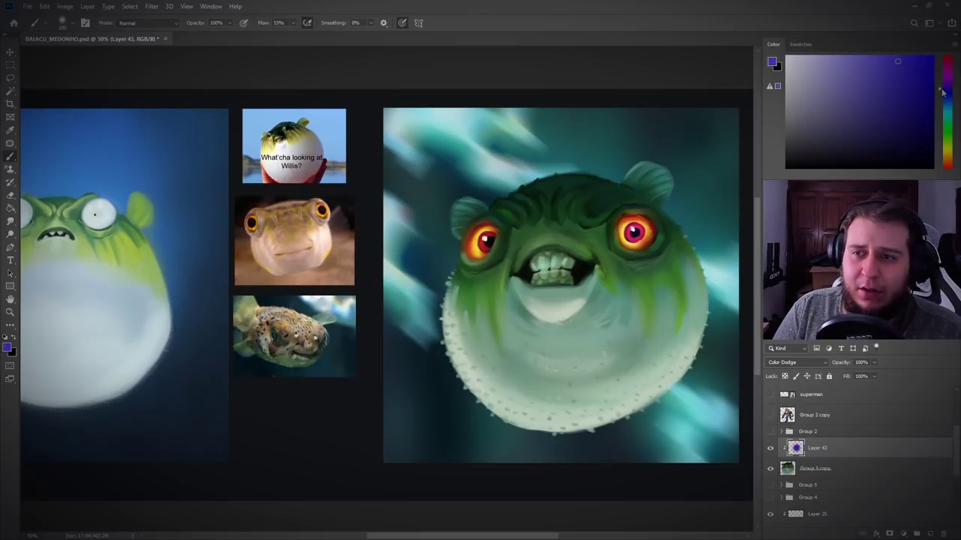
left_click(635, 232)
key("ctrl+z")
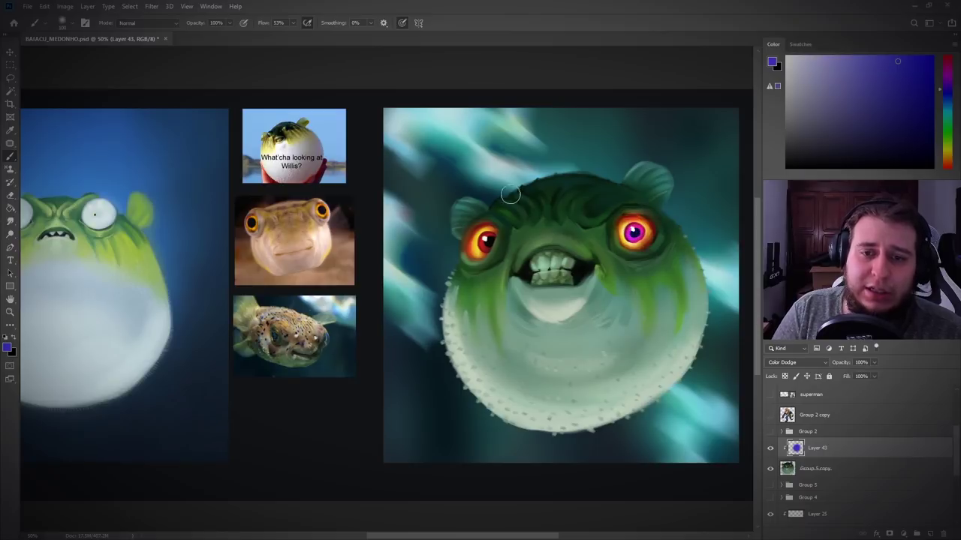
Step: Paint a matching violet glow over the left eye's pupil on the Color Dodge layer
left_click_drag(488, 244, 493, 239)
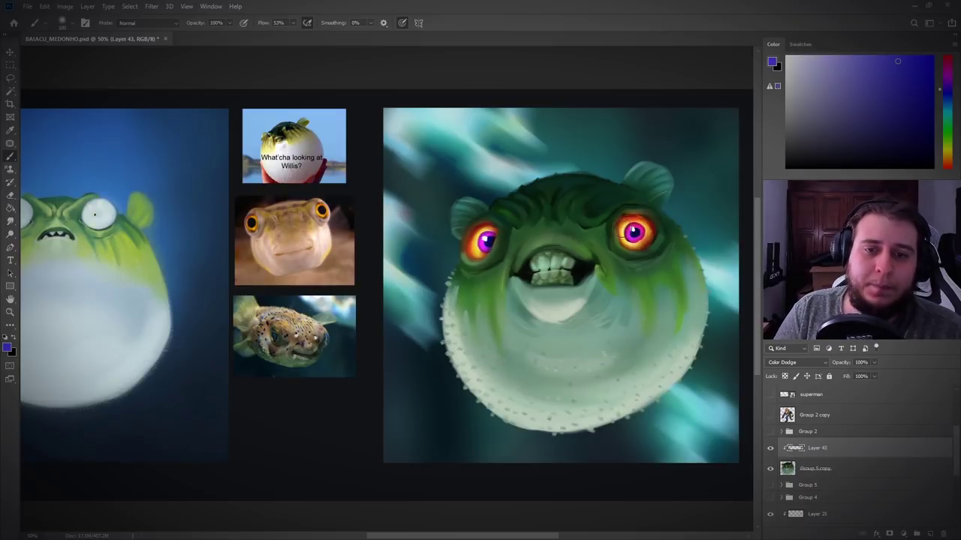
Step: Sample a muted green, darken it, lower the brush flow to 12% and paint a soft Color Dodge glow over the mouth and forehead
left_click(550, 265, "alt")
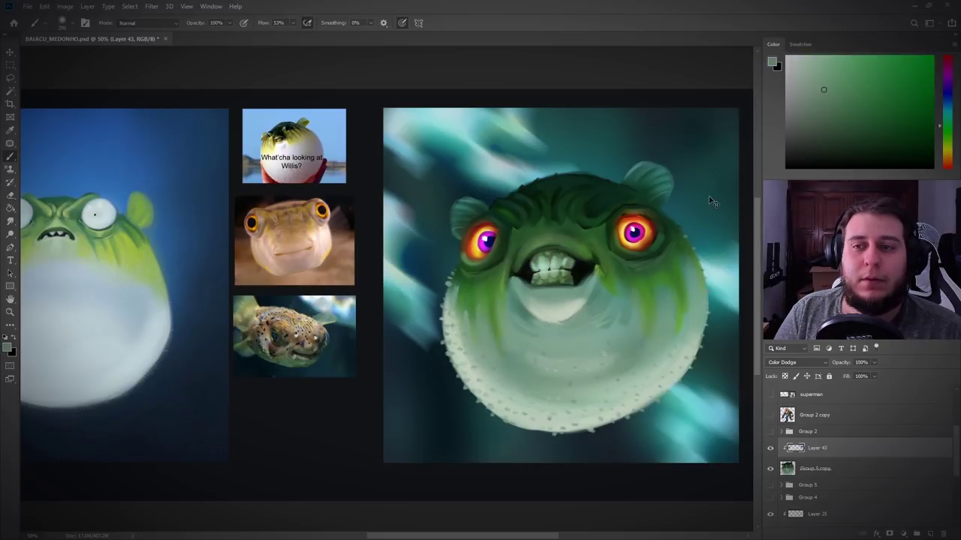
key("ctrl+z")
left_click(811, 111)
left_click(285, 44)
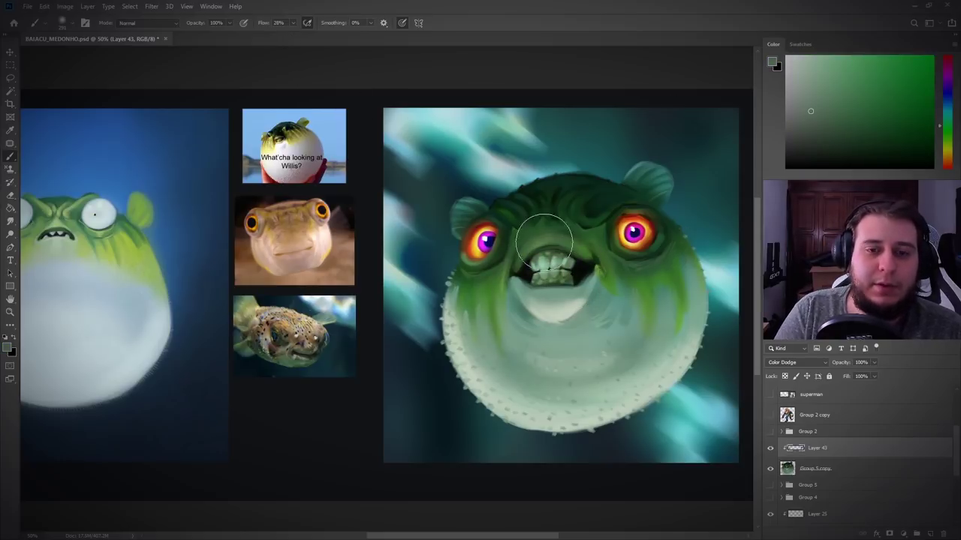
left_click_drag(544, 256, 549, 267)
key("ctrl+z")
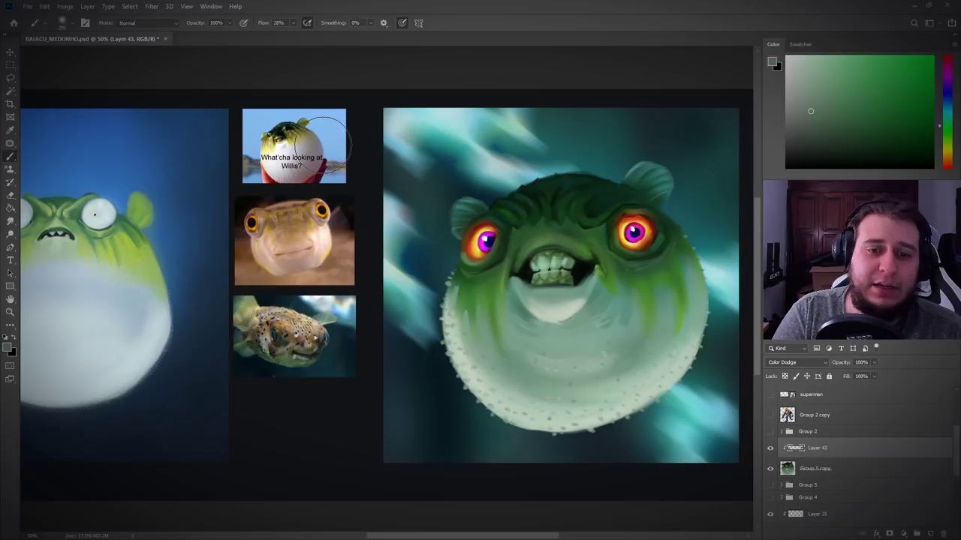
left_click(288, 41)
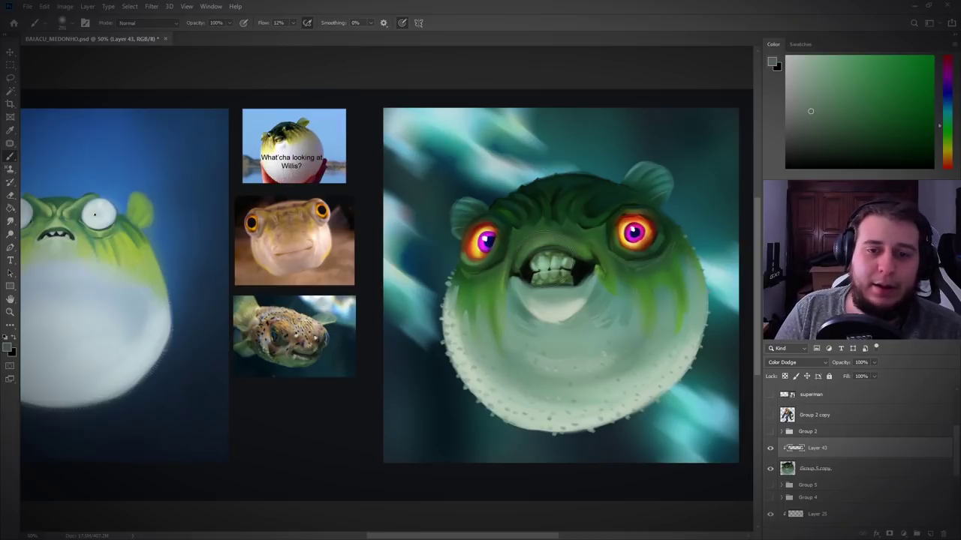
left_click_drag(544, 268, 548, 276)
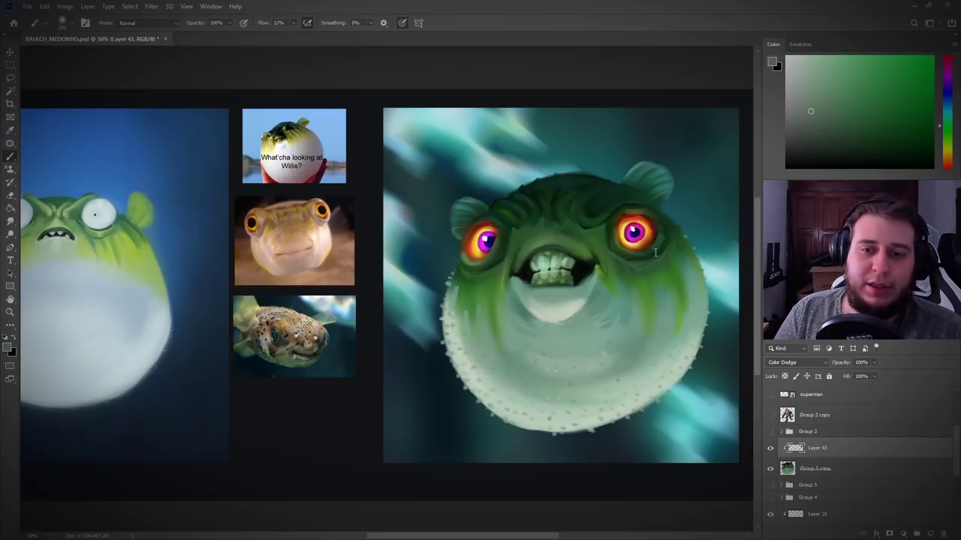
left_click(827, 122)
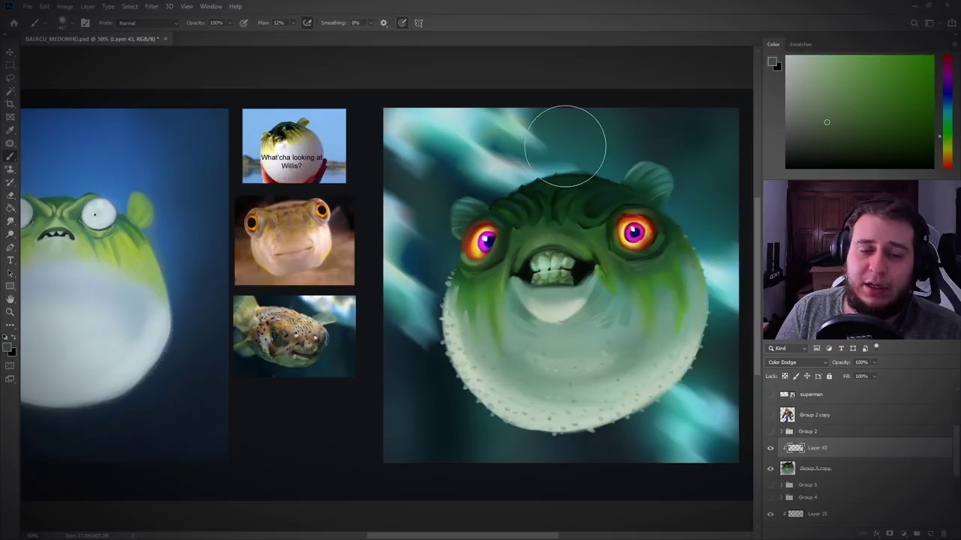
left_click_drag(560, 216, 527, 217)
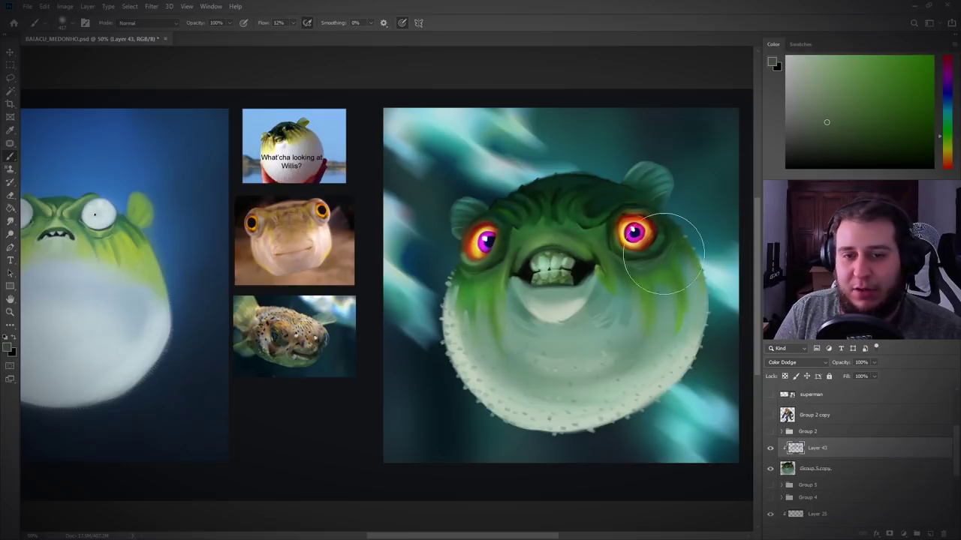
Step: Add a clipped Multiply layer above the Color Dodge layer and try a pale green shade over the body
left_click(929, 533, "ctrl")
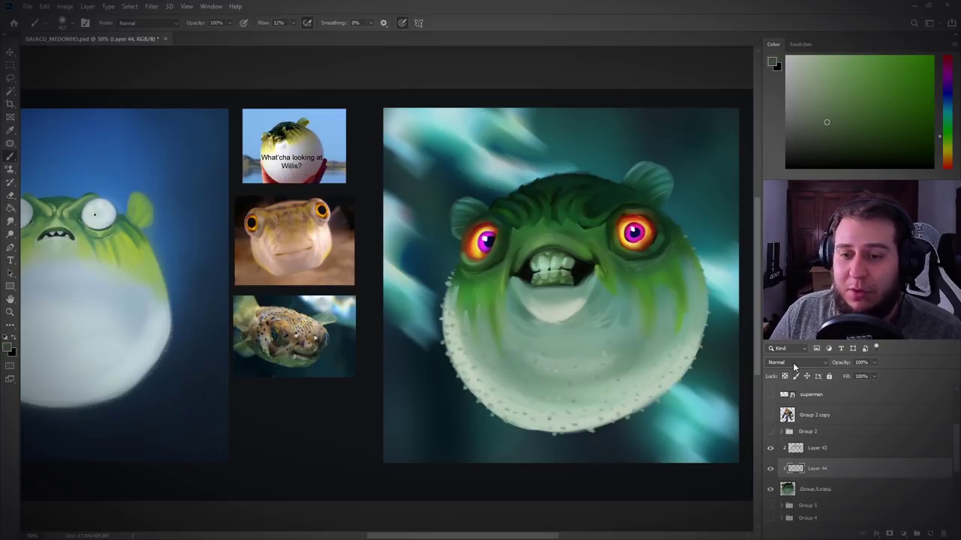
left_click_drag(803, 459, 807, 442)
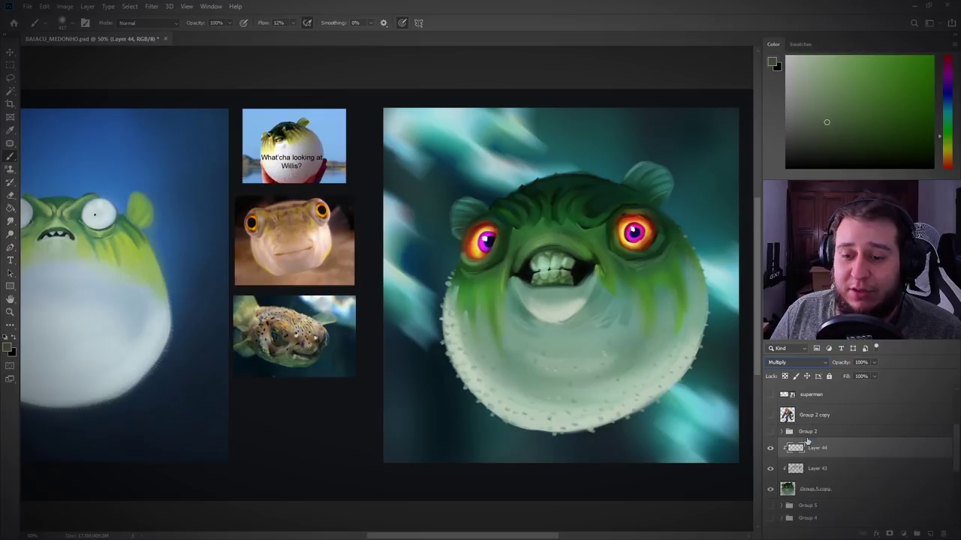
left_click(943, 143)
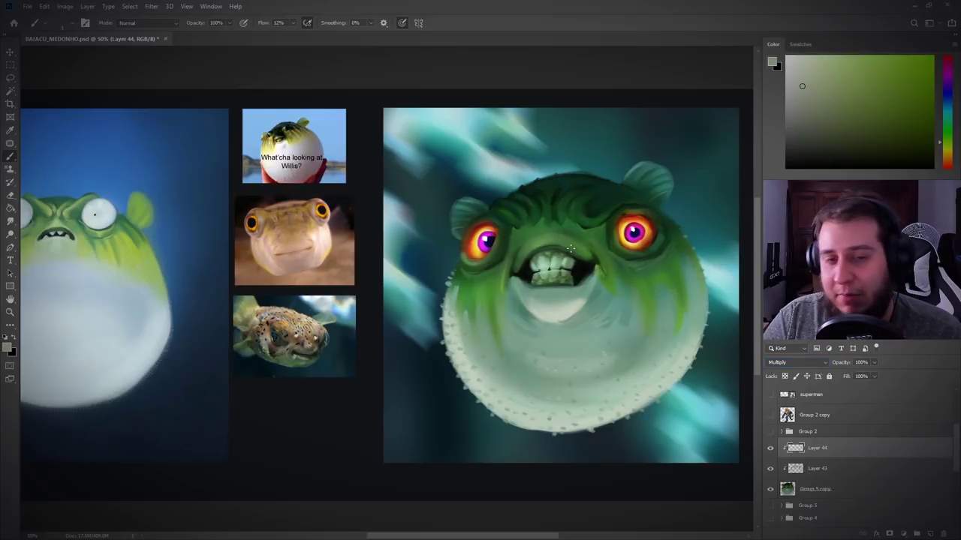
mouse_move(571, 253)
left_mouse_down()
mouse_move(674, 273)
mouse_move(601, 375)
left_mouse_up()
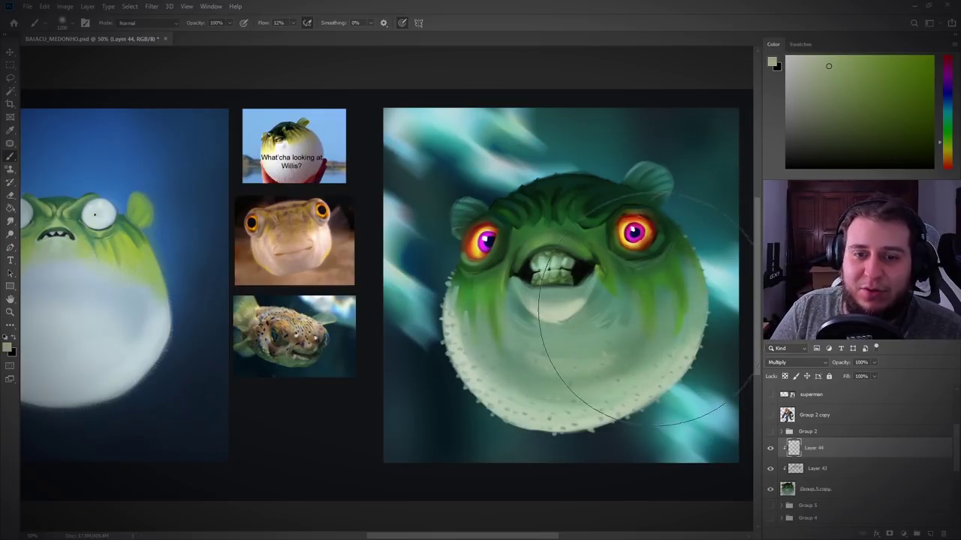
Step: Choose a muted blue and shade the belly and lower body with a large soft brush on the Multiply layer
left_click(944, 96)
left_click(832, 95)
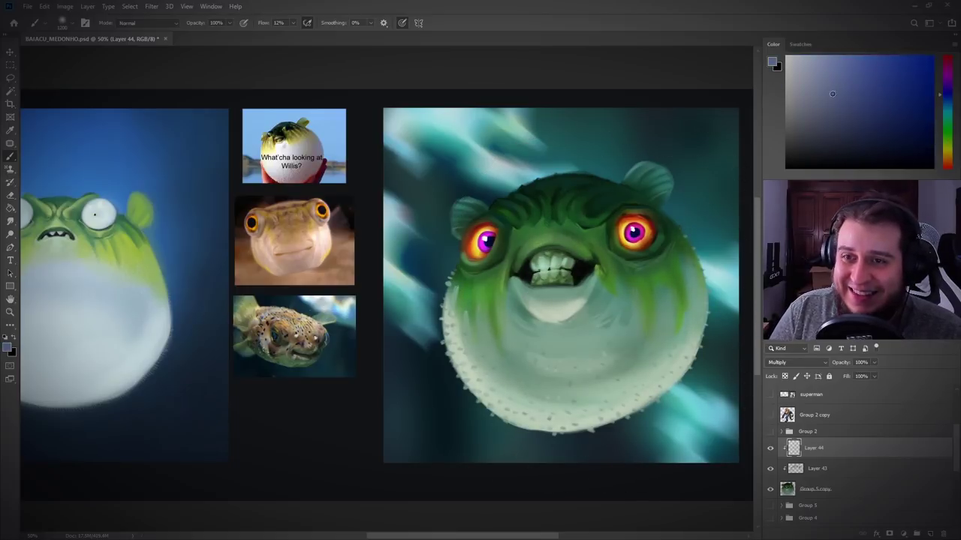
mouse_move(649, 271)
left_mouse_down()
mouse_move(608, 389)
mouse_move(599, 390)
mouse_move(682, 328)
mouse_move(614, 385)
mouse_move(484, 364)
mouse_move(462, 351)
mouse_move(458, 378)
mouse_move(584, 402)
left_mouse_up()
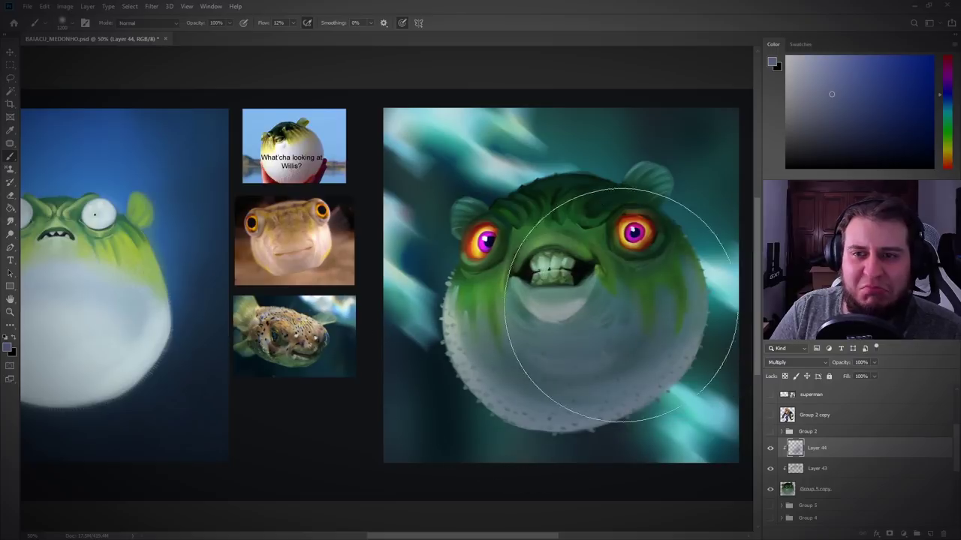
left_click(841, 78)
mouse_move(660, 295)
left_mouse_down()
mouse_move(534, 325)
mouse_move(672, 285)
mouse_move(639, 341)
mouse_move(659, 322)
left_mouse_up()
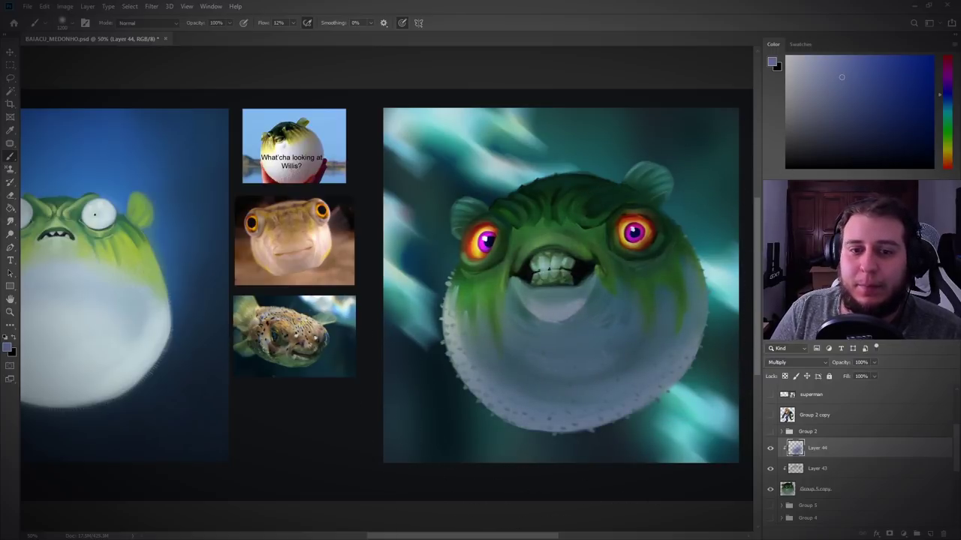
Step: Switch to a darker desaturated teal and deepen the Multiply shading over the belly, face and eyes
left_click(944, 112)
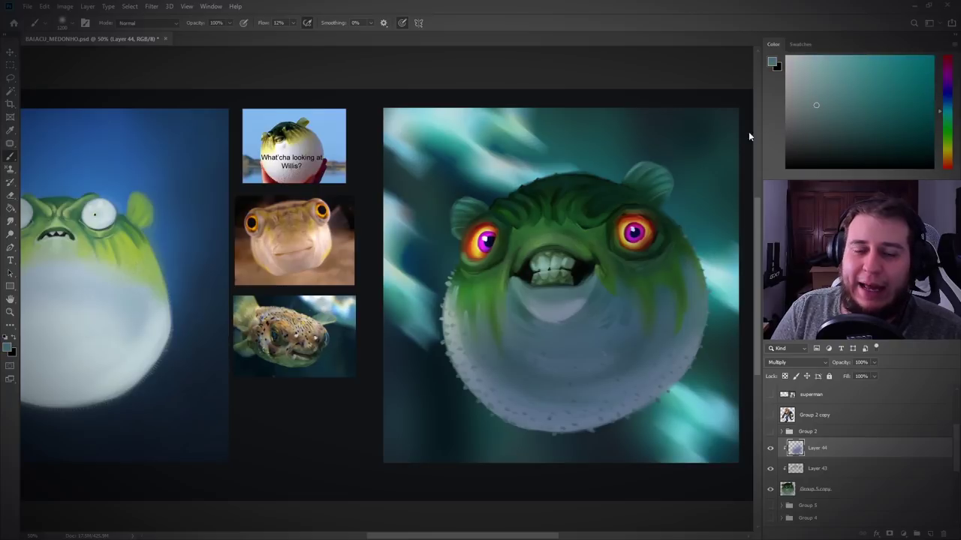
mouse_move(608, 354)
left_mouse_down()
mouse_move(560, 383)
mouse_move(554, 366)
mouse_move(633, 349)
mouse_move(525, 382)
left_mouse_up()
left_click(833, 115)
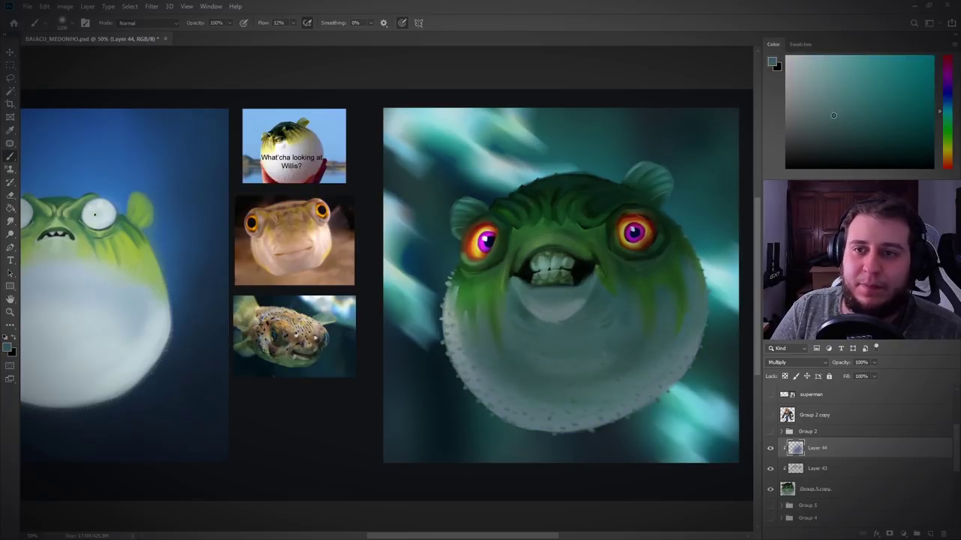
left_click_drag(833, 115, 845, 116)
mouse_move(503, 358)
left_mouse_down()
mouse_move(633, 345)
mouse_move(568, 395)
mouse_move(604, 375)
mouse_move(524, 386)
mouse_move(583, 399)
mouse_move(458, 292)
mouse_move(655, 318)
mouse_move(515, 405)
mouse_move(580, 232)
mouse_move(611, 375)
mouse_move(458, 330)
mouse_move(629, 214)
left_mouse_up()
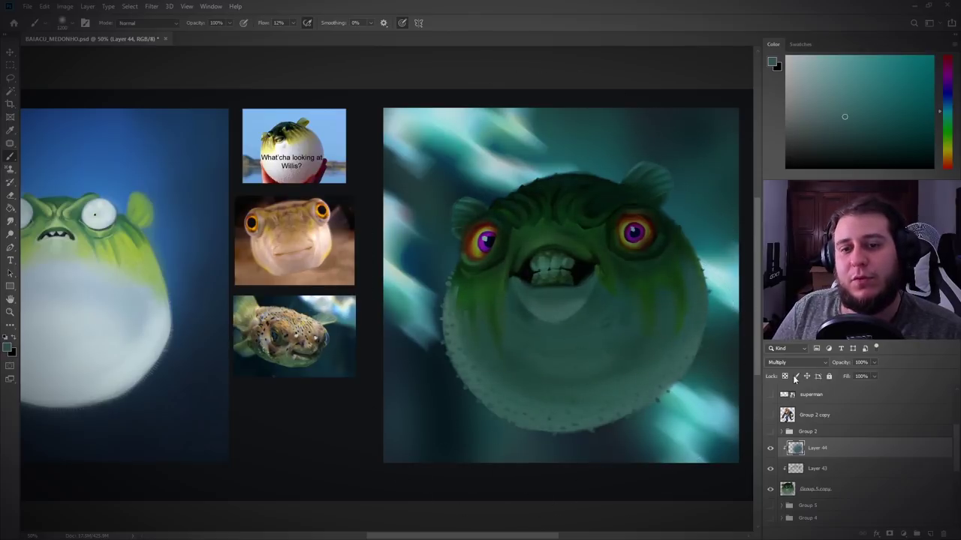
Step: Erase the Multiply shading over the eyes, mouth and fins with a soft eraser, undoing the last erasure on the belly
key("e")
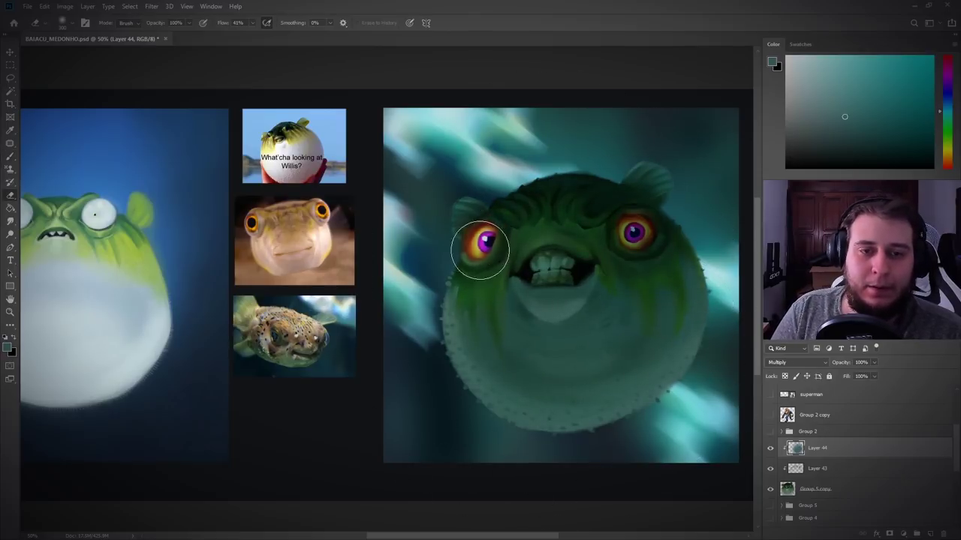
mouse_move(614, 234)
left_mouse_down()
mouse_move(548, 259)
mouse_move(498, 240)
mouse_move(590, 236)
mouse_move(445, 241)
mouse_move(451, 193)
left_mouse_up()
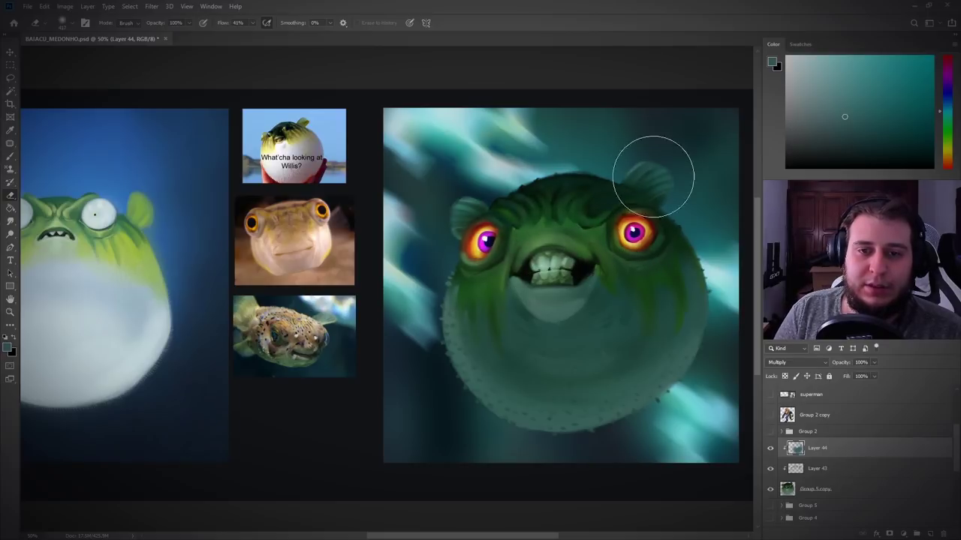
mouse_move(653, 175)
left_mouse_down()
mouse_move(639, 256)
mouse_move(633, 236)
mouse_move(634, 297)
mouse_move(425, 349)
mouse_move(397, 392)
left_mouse_up()
key("ctrl+z")
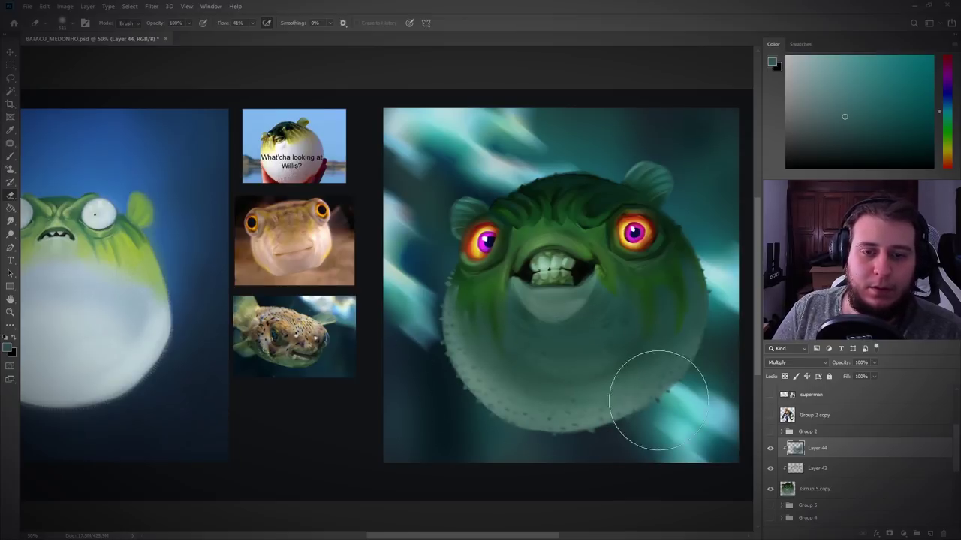
Step: Pick a bright saturated teal and add a new Normal layer clipped above the Multiply layer
left_click(886, 77)
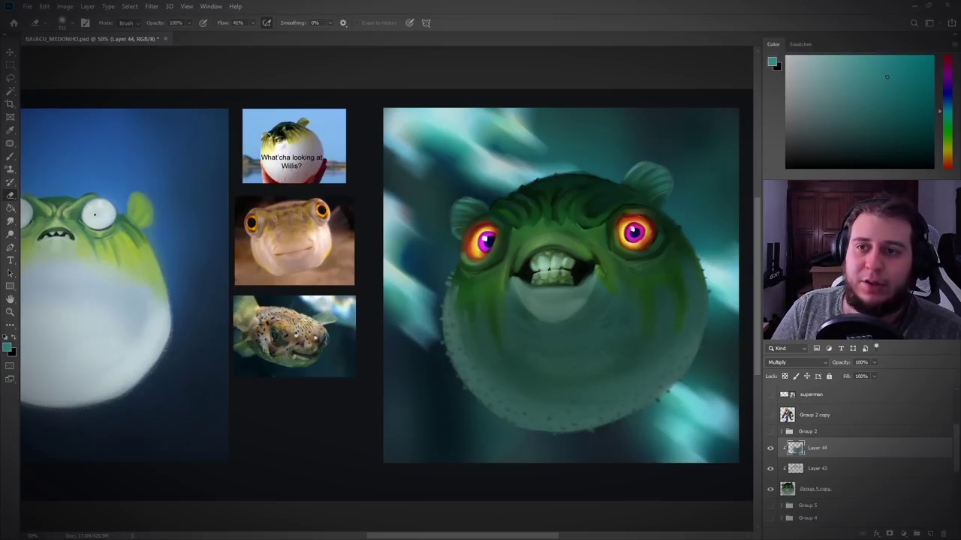
left_click(931, 532)
key("b")
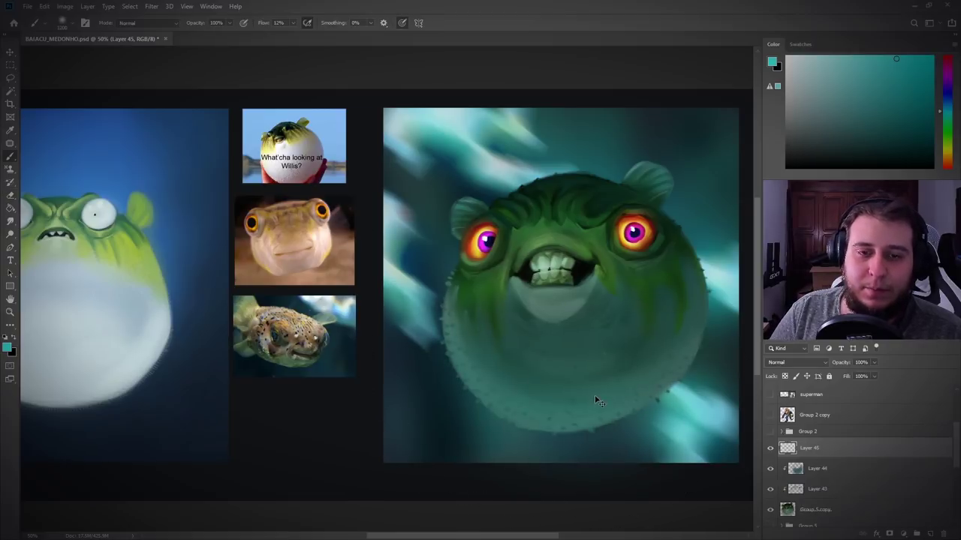
key("ctrl+alt+g")
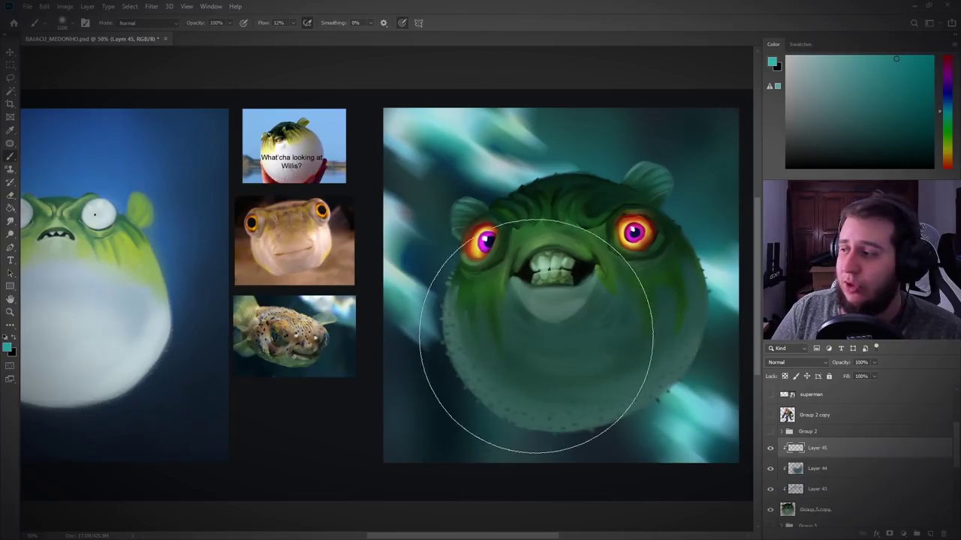
Step: Undo the last change, choose a greener teal and paint soft bounce light along the underside of the belly
key("ctrl+z")
left_click(901, 76)
mouse_move(528, 416)
left_mouse_down()
mouse_move(463, 405)
mouse_move(707, 383)
mouse_move(653, 380)
mouse_move(585, 397)
mouse_move(565, 364)
left_mouse_up()
key("space")
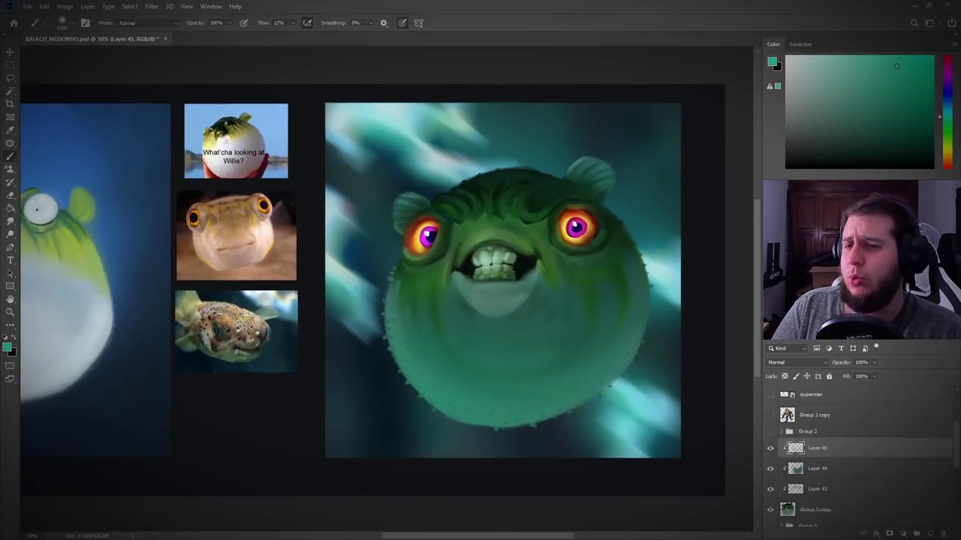
mouse_move(429, 409)
left_mouse_down()
mouse_move(572, 425)
mouse_move(657, 367)
left_mouse_up()
left_click_drag(487, 435, 647, 294)
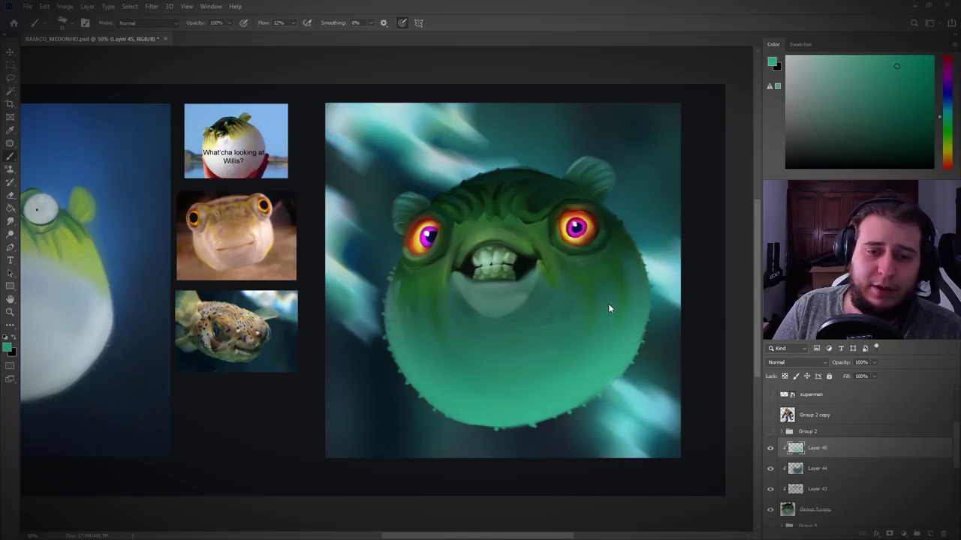
Step: Sample a dark green from the belly, darken it further and paint small skin marks on the lower body with a small textured brush
left_click(488, 351, "alt")
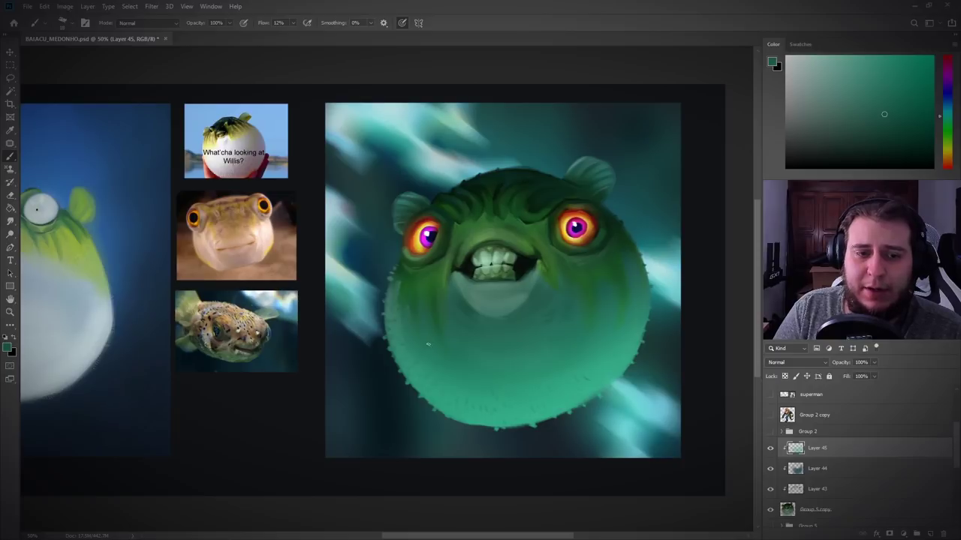
left_click(878, 132)
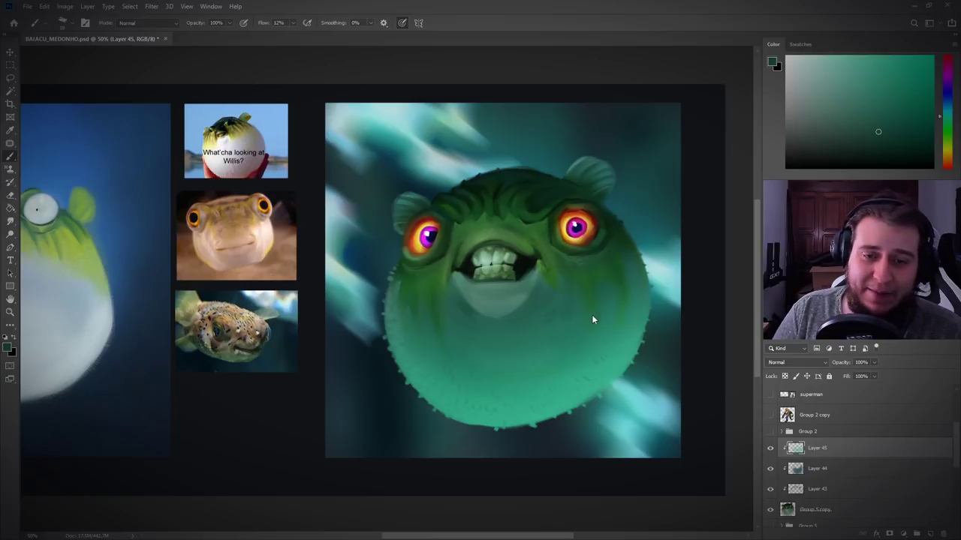
Step: Sample greens from the fish and paint reflected light on the chin, lower eyelids and brow folds, reducing the brush flow to 8%
left_click(481, 417, "alt")
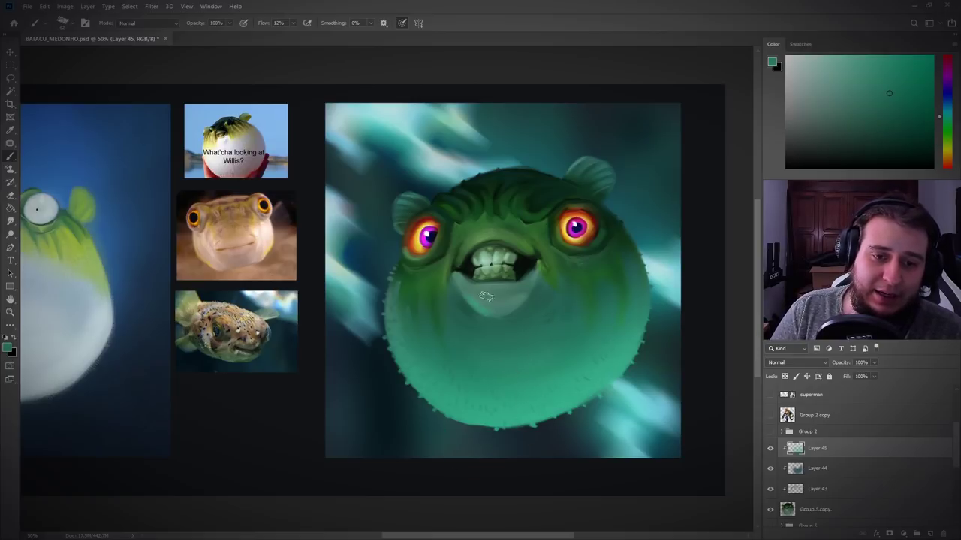
left_click(494, 239, "alt")
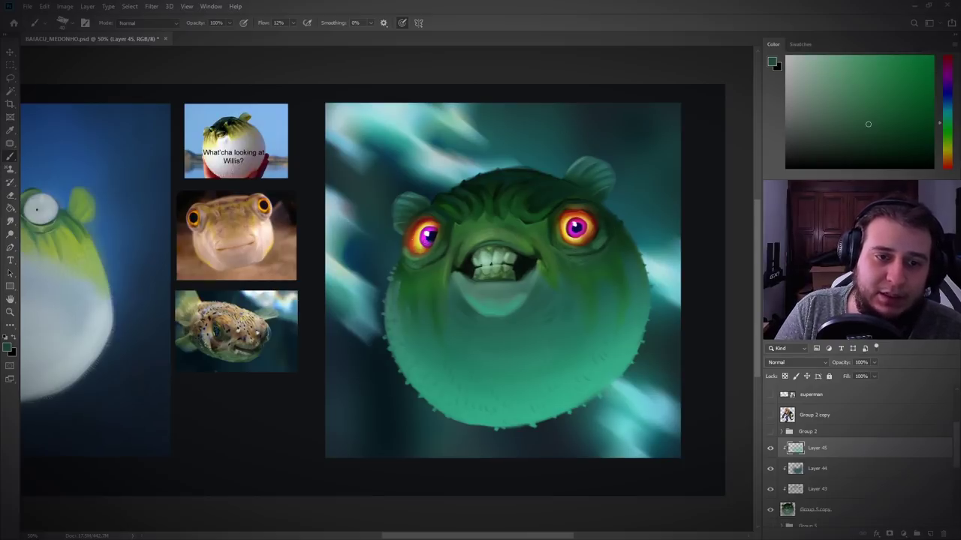
left_click(865, 75)
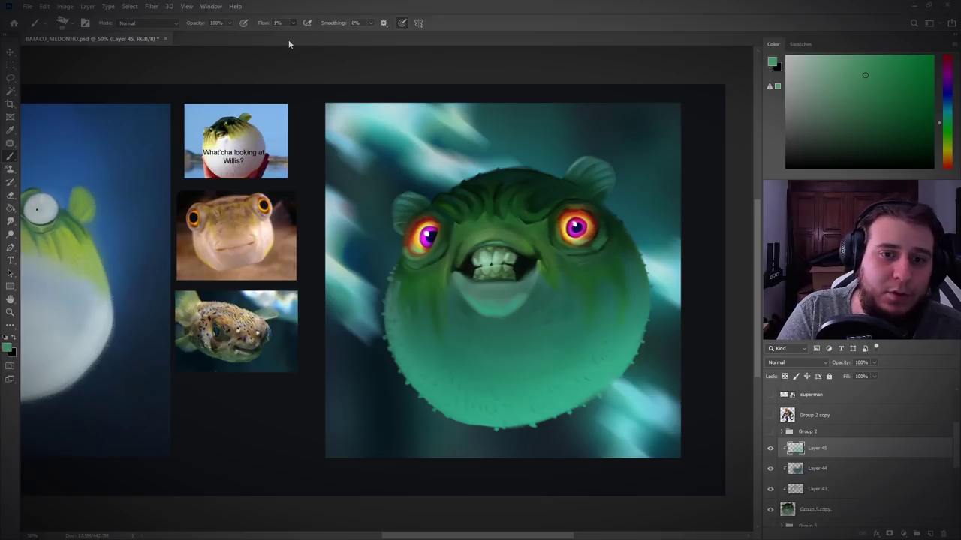
left_click(532, 218, "alt")
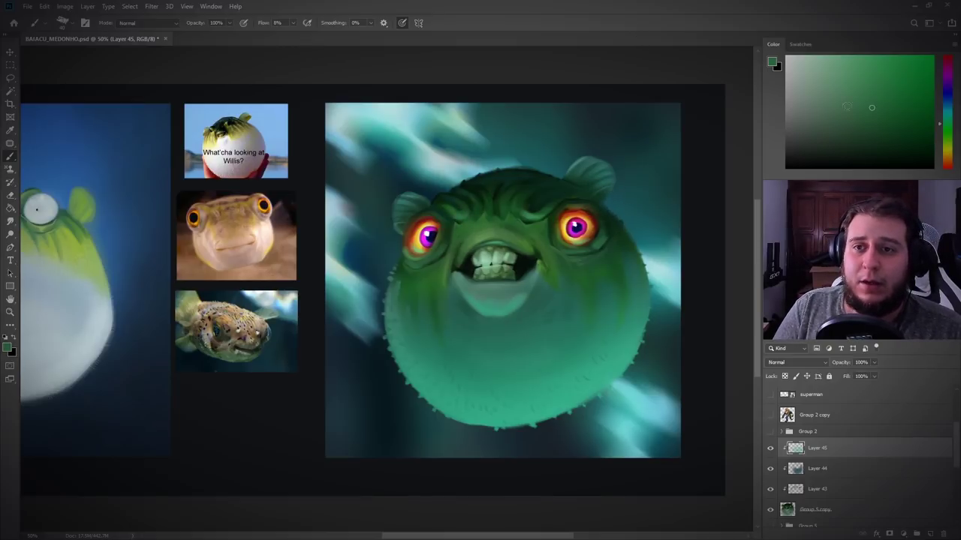
Step: Add another clipped layer on top and paint a bright cyan rim light along the fish's left edge and left fin
left_click(890, 104)
left_click(860, 55)
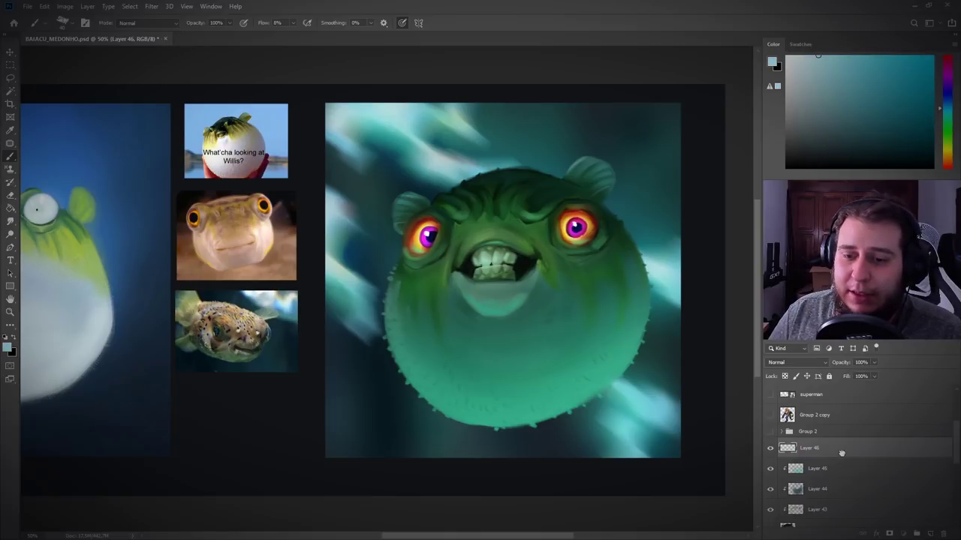
key("ctrl+shift+alt+n")
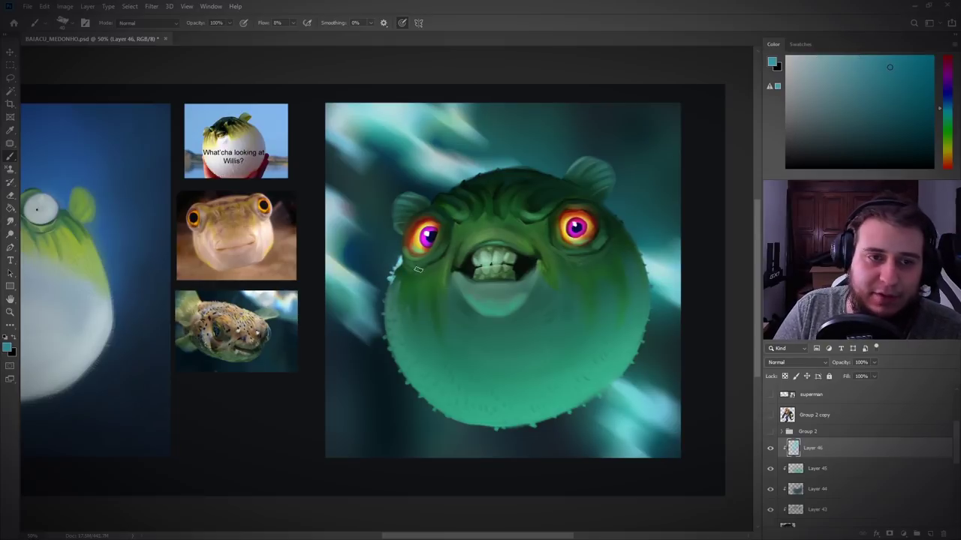
left_click_drag(386, 302, 397, 375)
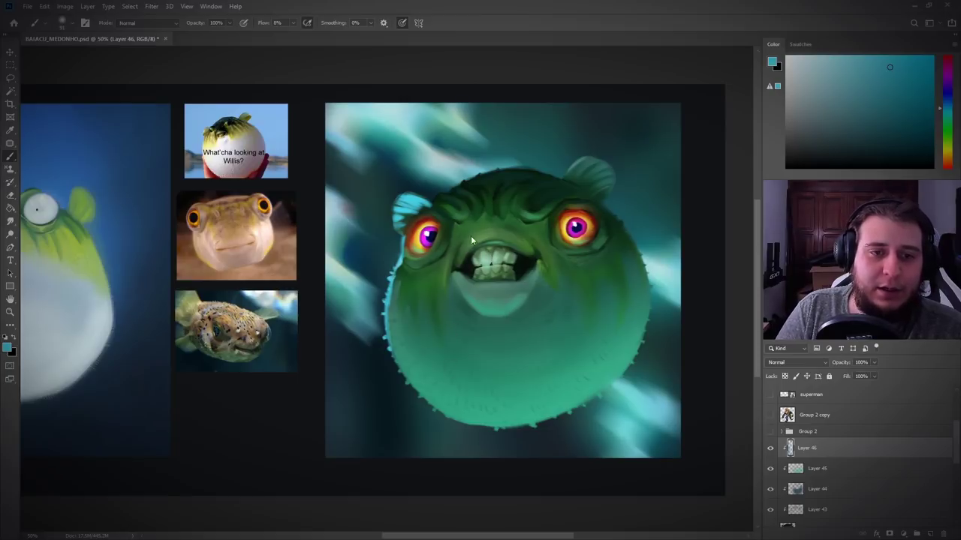
Step: Extend the cyan rim light over the left fin and the top of the head, and smudge its inner edge at 24% strength
mouse_move(409, 209)
left_mouse_down()
mouse_move(388, 230)
mouse_move(427, 200)
left_mouse_up()
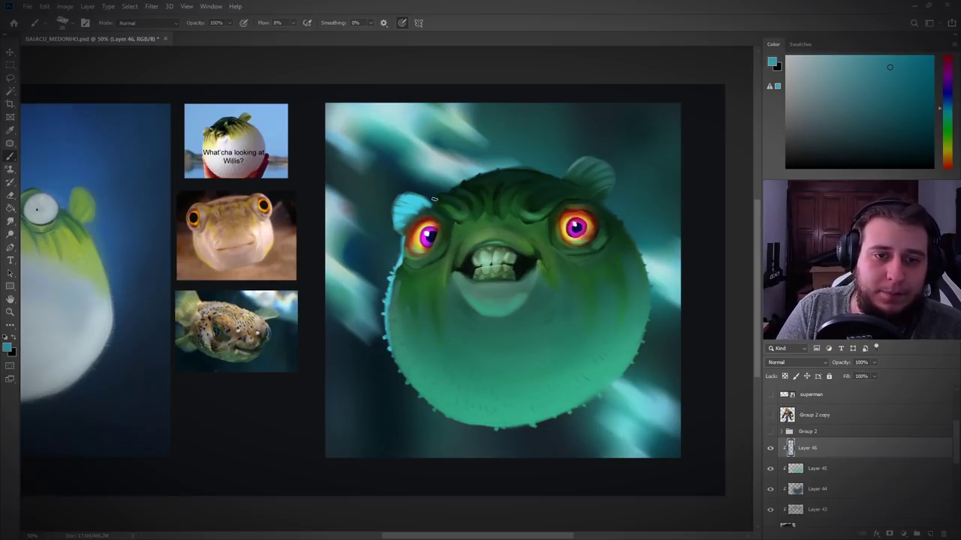
mouse_move(444, 193)
left_mouse_down()
mouse_move(515, 171)
mouse_move(565, 176)
mouse_move(574, 160)
mouse_move(560, 177)
left_mouse_up()
left_click(11, 221)
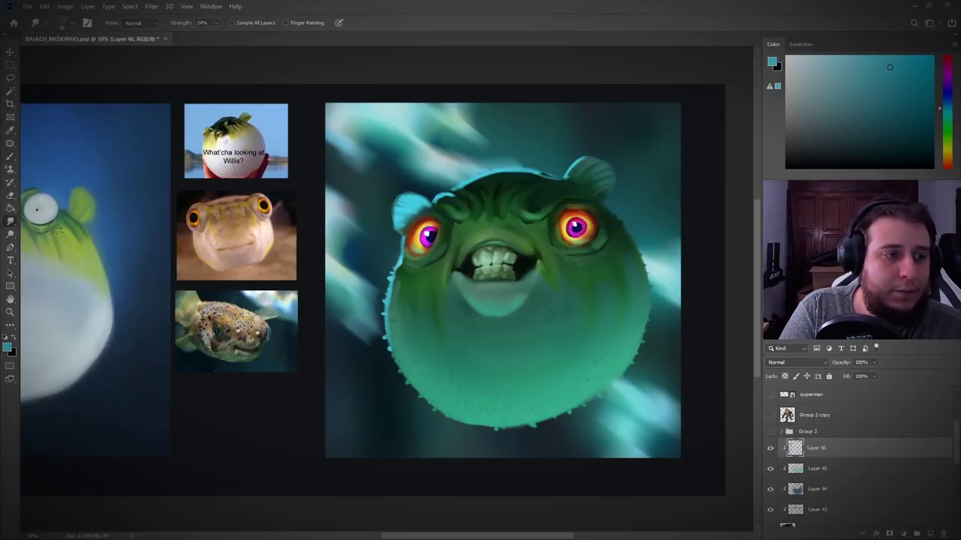
mouse_move(400, 293)
left_mouse_down()
mouse_move(394, 268)
mouse_move(411, 257)
left_mouse_up()
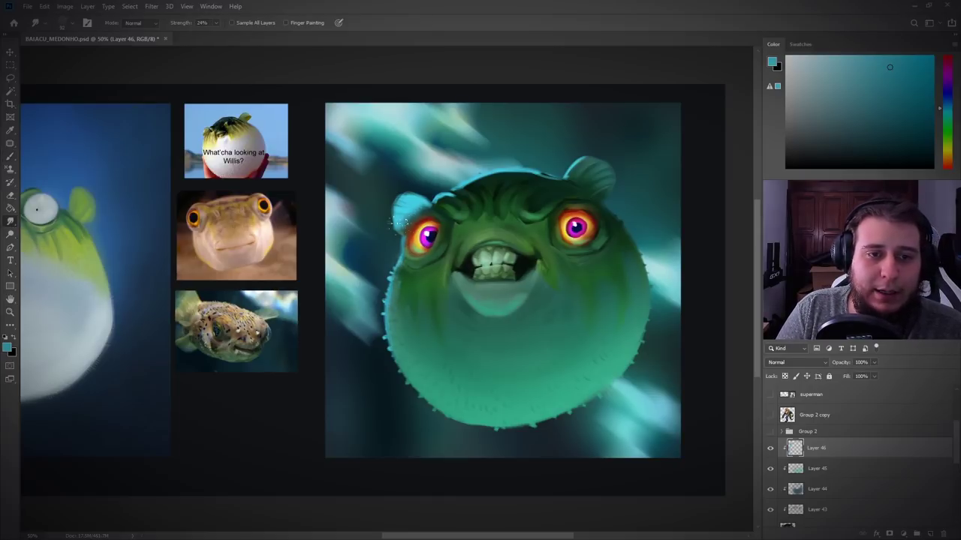
mouse_move(432, 200)
left_mouse_down()
mouse_move(504, 174)
mouse_move(559, 177)
left_mouse_up()
Step: Add a Color Dodge layer above the fish, choose a saturated green and brush a glow along the left flank, raising the brush flow
key("b")
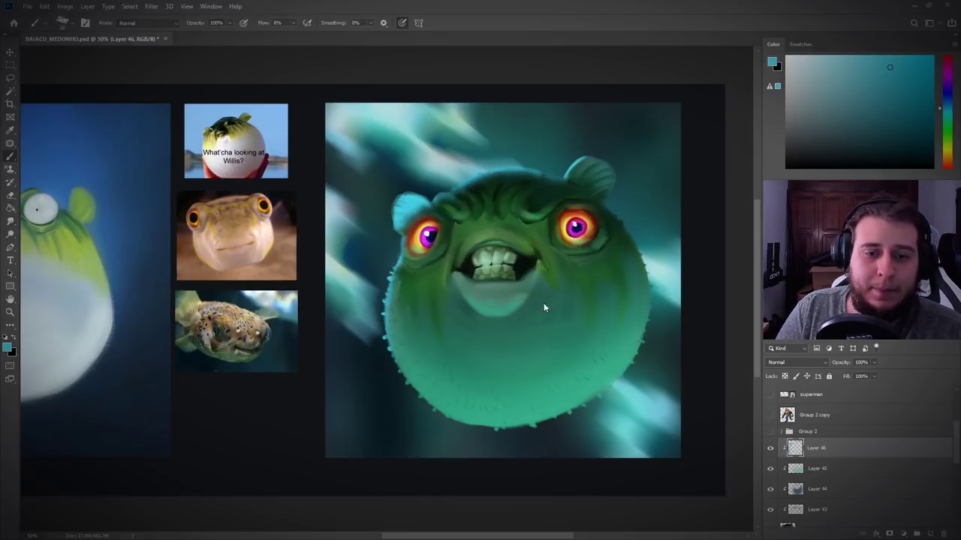
left_click(579, 423)
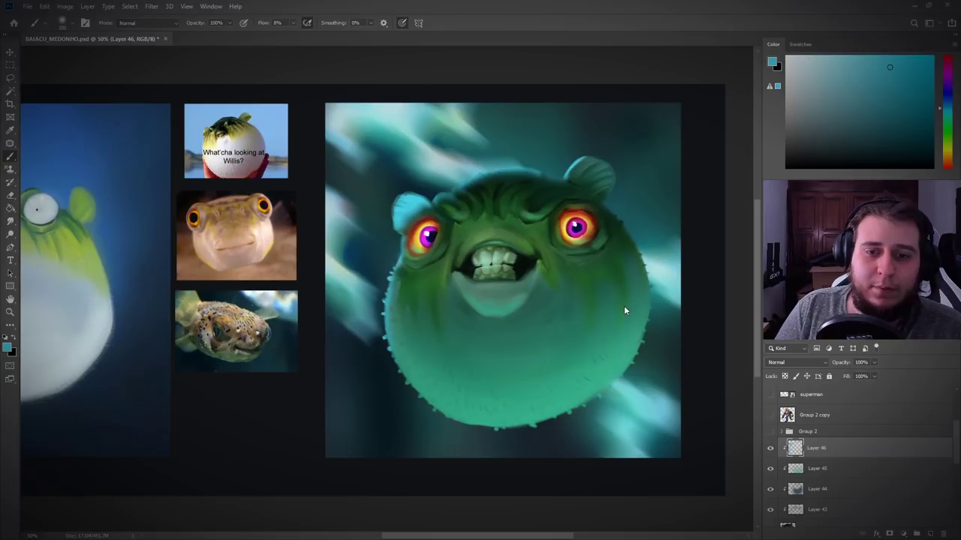
left_click(930, 533)
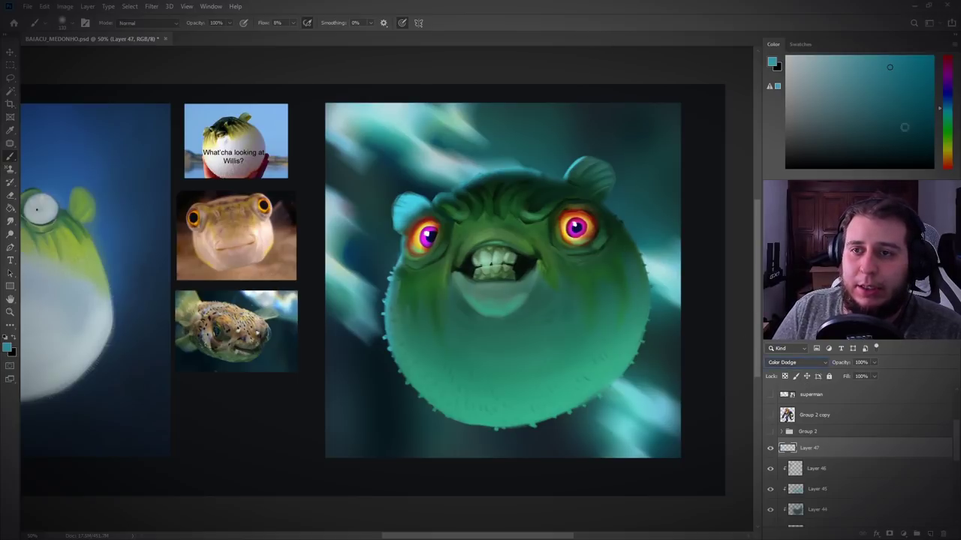
left_click(946, 117)
left_click(933, 83)
mouse_move(393, 281)
left_mouse_down()
mouse_move(397, 343)
mouse_move(390, 284)
mouse_move(387, 310)
mouse_move(402, 368)
left_mouse_up()
left_click_drag(264, 23, 287, 23)
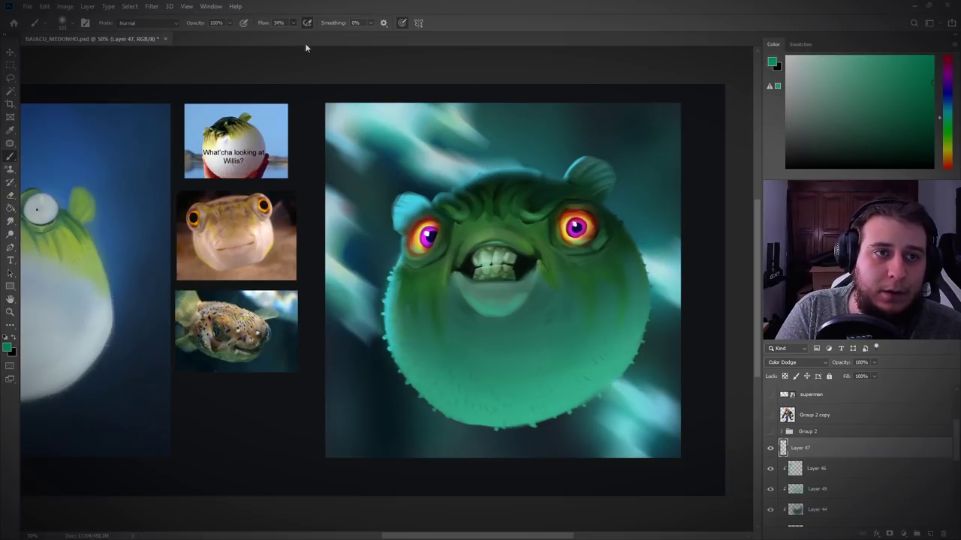
Step: Paint a lighter mint glow along the left flank, clip the Color Dodge layer to the fish and erase the excess beside the eye
left_click(890, 55)
left_click_drag(399, 261, 399, 367)
left_click(822, 468, "alt")
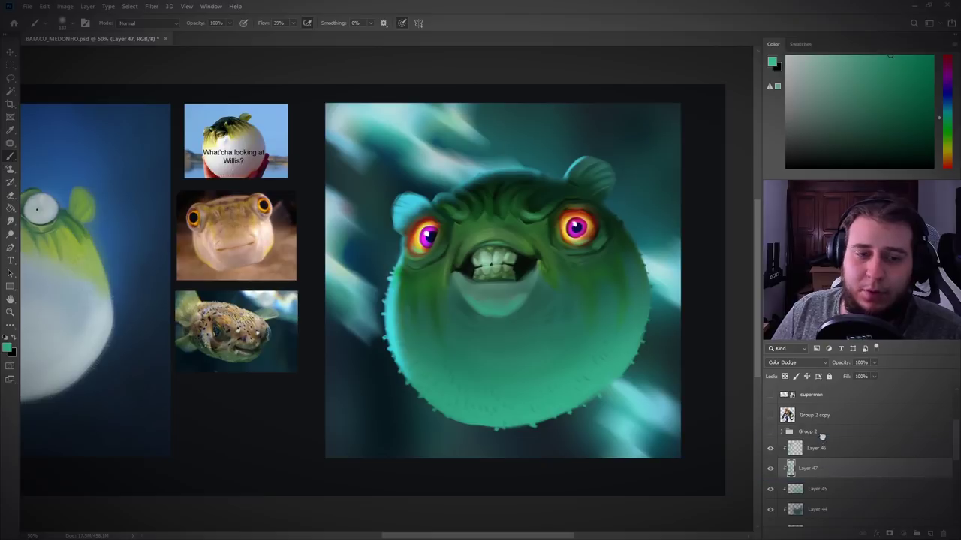
key("e")
left_click_drag(403, 355, 420, 257)
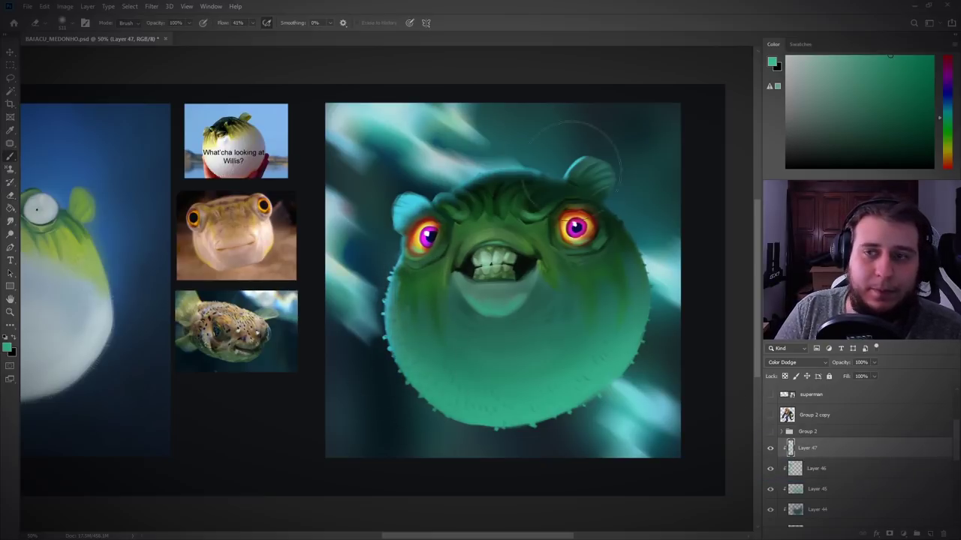
key("b")
left_click(916, 79)
mouse_move(385, 348)
left_mouse_down()
mouse_move(375, 266)
mouse_move(399, 223)
left_mouse_up()
key("ctrl+z")
Step: Choose a saturated grass green and paint a Color Dodge glow along the left flank, both fins and the top of the head
left_click(946, 138)
left_click_drag(379, 299, 390, 369)
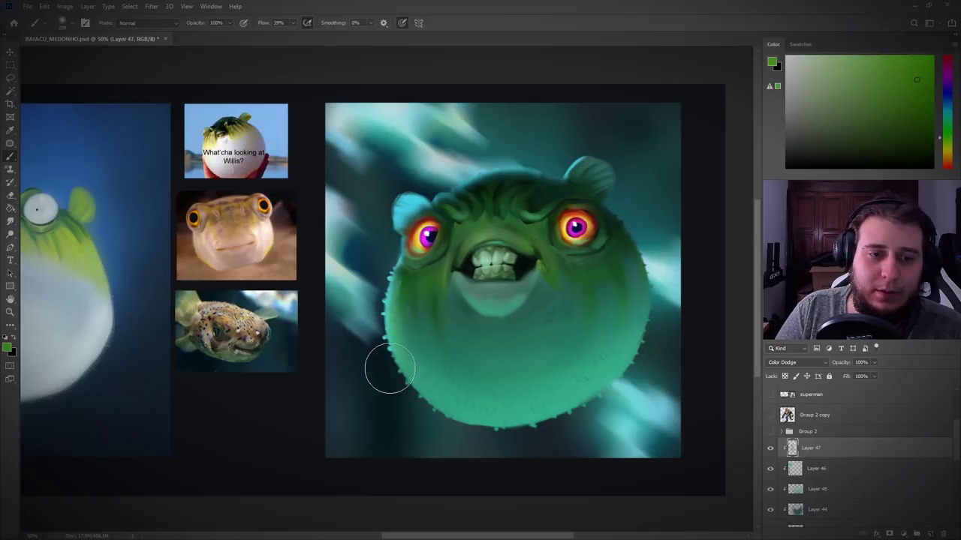
key("ctrl+z")
left_click(933, 77)
left_click_drag(383, 260, 371, 361)
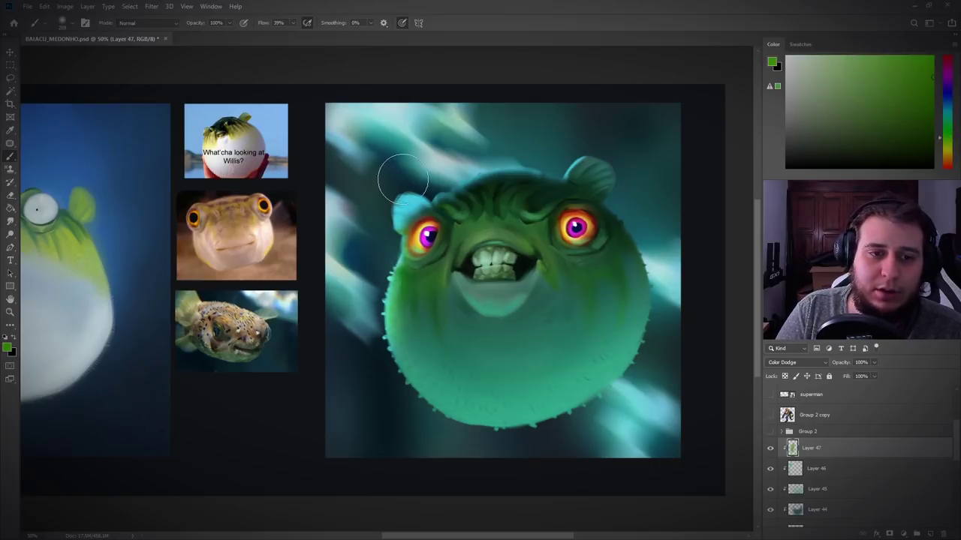
mouse_move(403, 180)
left_mouse_down()
mouse_move(471, 173)
mouse_move(428, 184)
mouse_move(454, 172)
mouse_move(590, 167)
left_mouse_up()
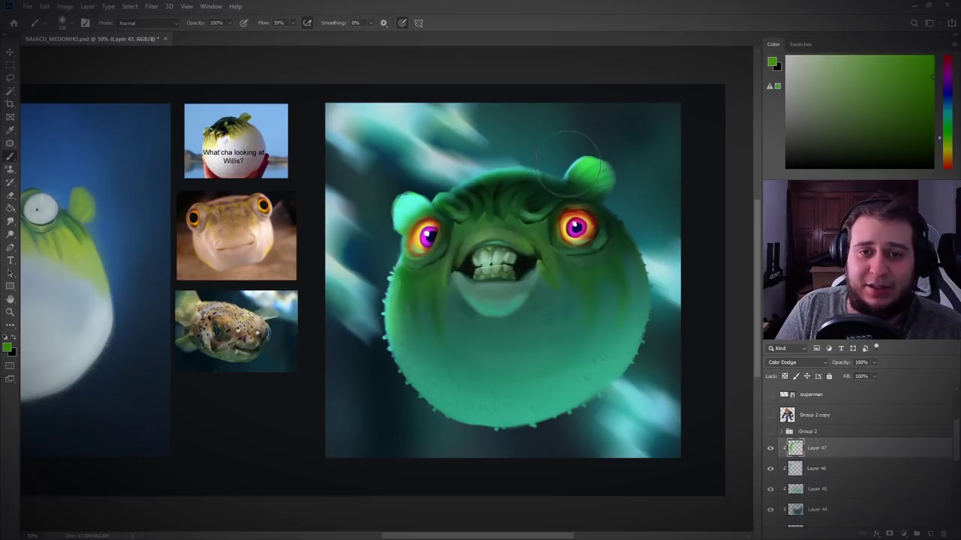
mouse_move(585, 165)
left_mouse_down()
mouse_move(548, 192)
mouse_move(438, 181)
mouse_move(582, 181)
mouse_move(405, 275)
mouse_move(479, 183)
left_mouse_up()
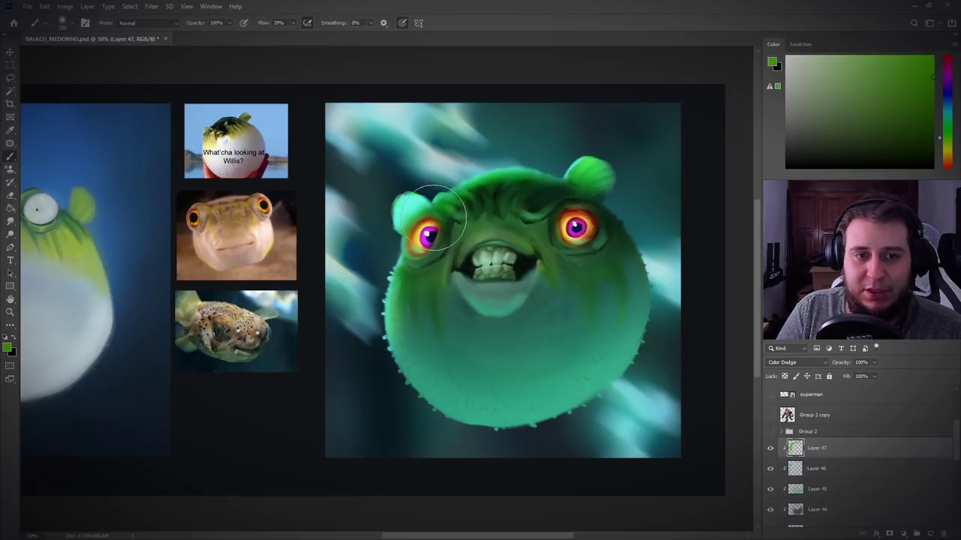
Step: Erase the green glow over the left eye and in the dark creases of the brow
key("e")
left_click_drag(426, 223, 413, 244)
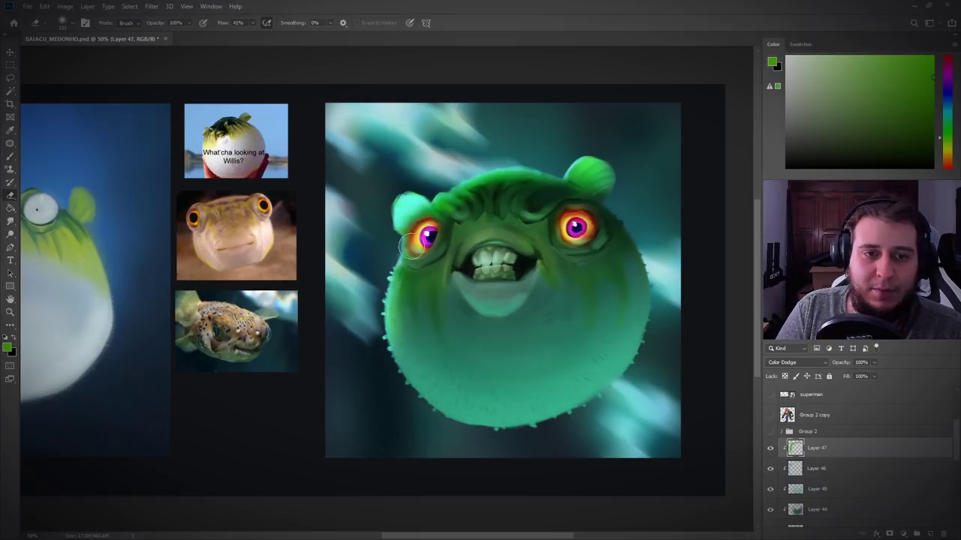
left_click_drag(459, 208, 569, 186)
Step: Reduce the brush flow to 21% and paint a soft green glow down the left side and underside of the belly
key("b")
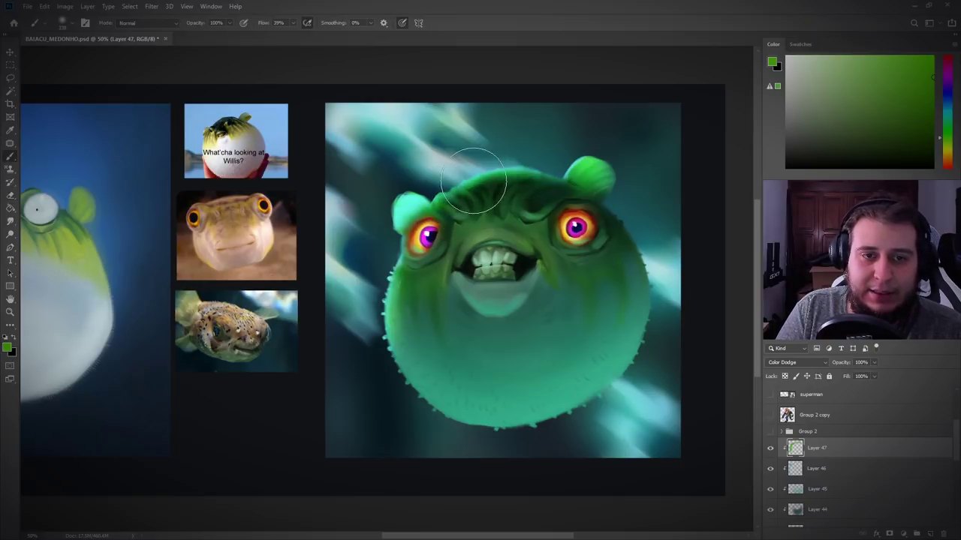
key("bracketleft")
key("bracketleft")
key("bracketleft")
key("bracketleft")
key("bracketleft")
key("bracketleft")
key("bracketleft")
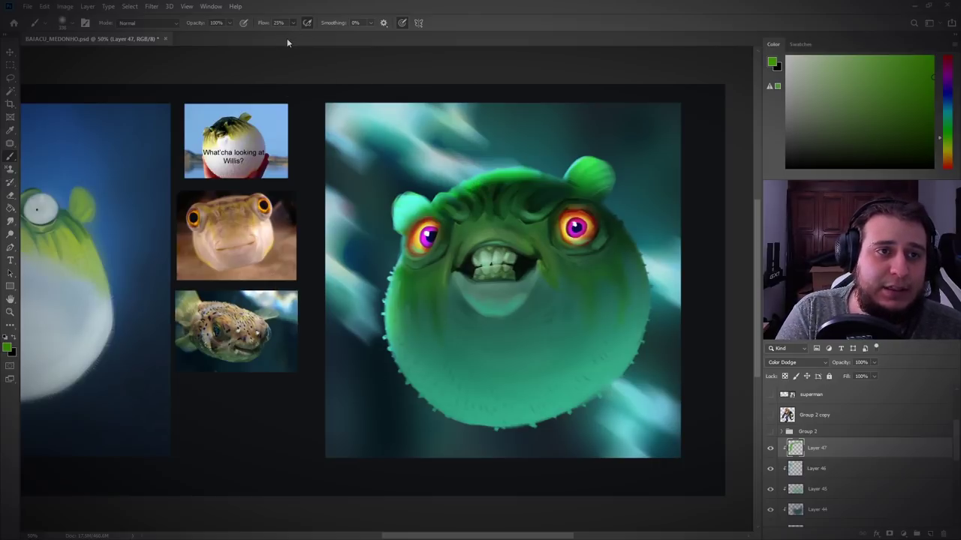
left_click_drag(288, 39, 283, 39)
left_click_drag(418, 321, 466, 419)
key("ctrl+z")
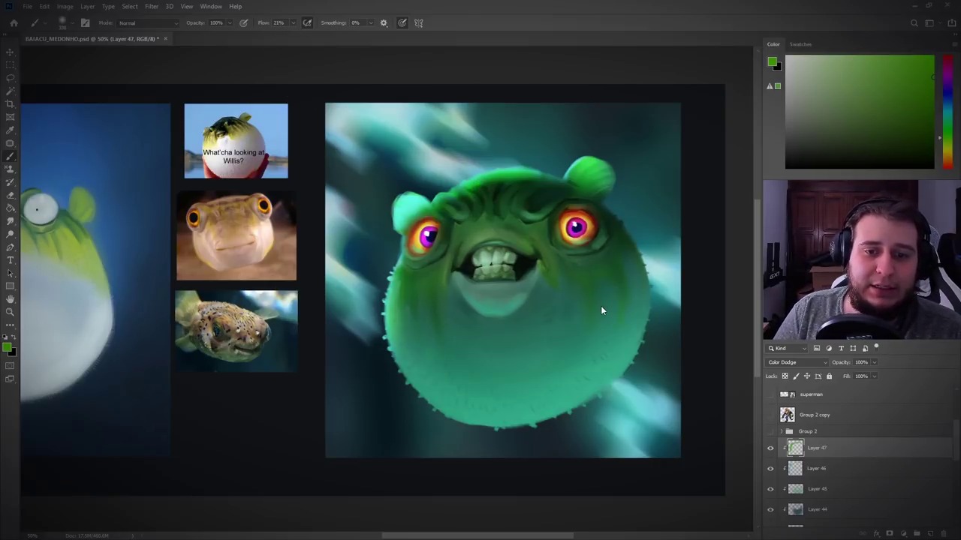
mouse_move(450, 286)
left_mouse_down()
mouse_move(386, 369)
mouse_move(443, 368)
mouse_move(515, 408)
mouse_move(450, 426)
left_mouse_up()
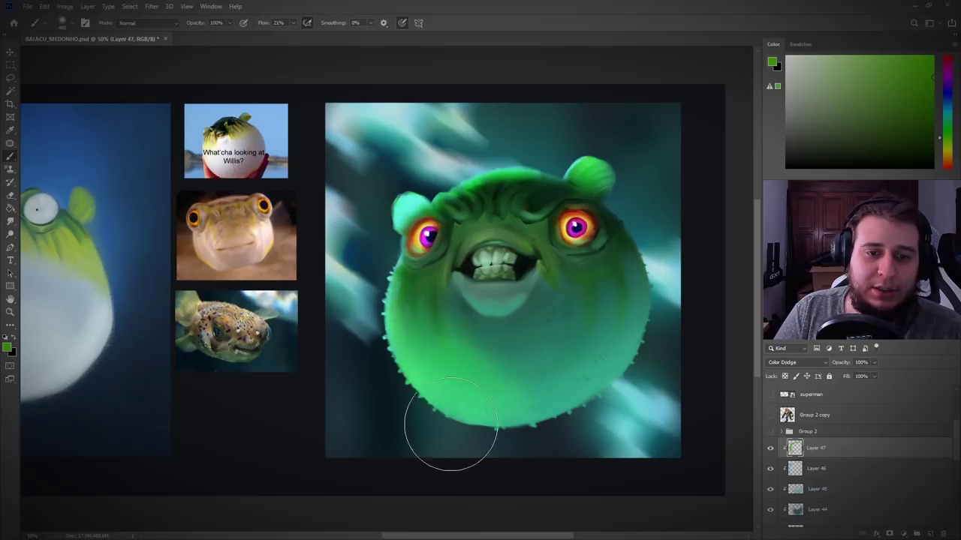
Step: Erase fine wrinkle lines into the belly glow and brush a green glow along the fish's right edge
key("e")
left_click_drag(488, 367, 471, 345)
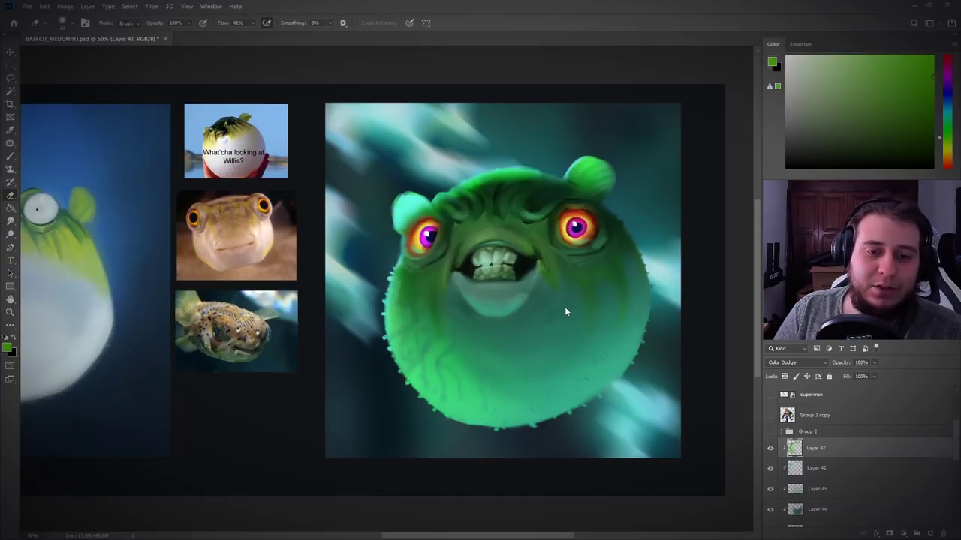
key("b")
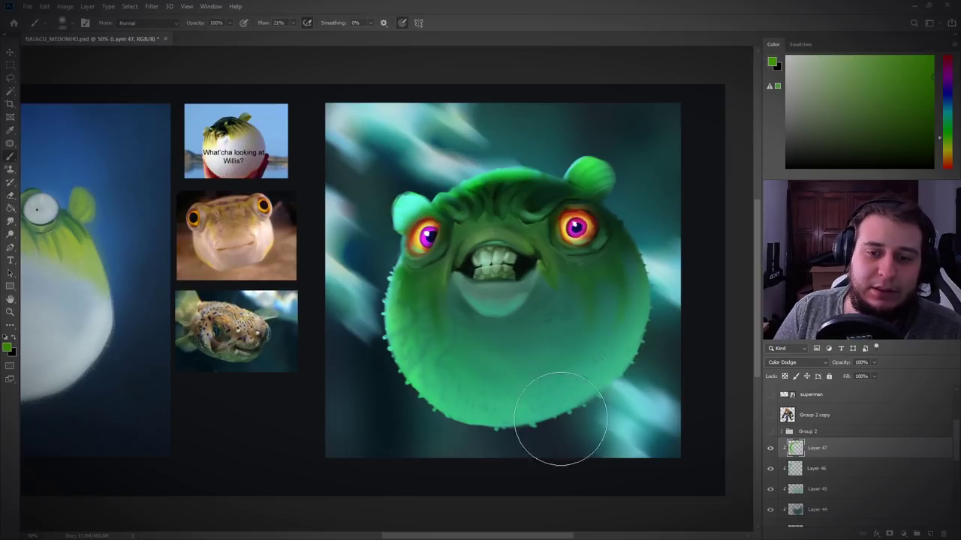
left_click(804, 99)
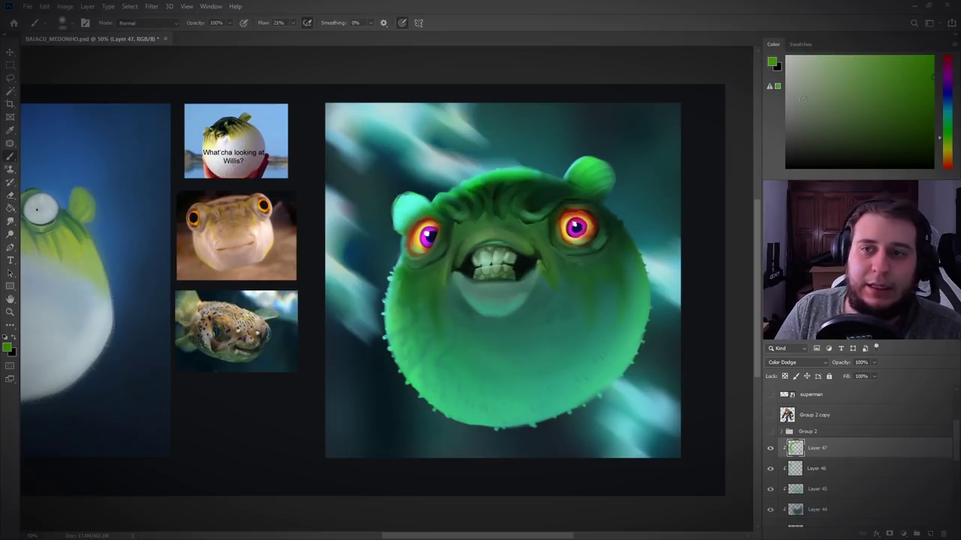
left_click_drag(939, 106, 944, 130)
left_click(941, 95)
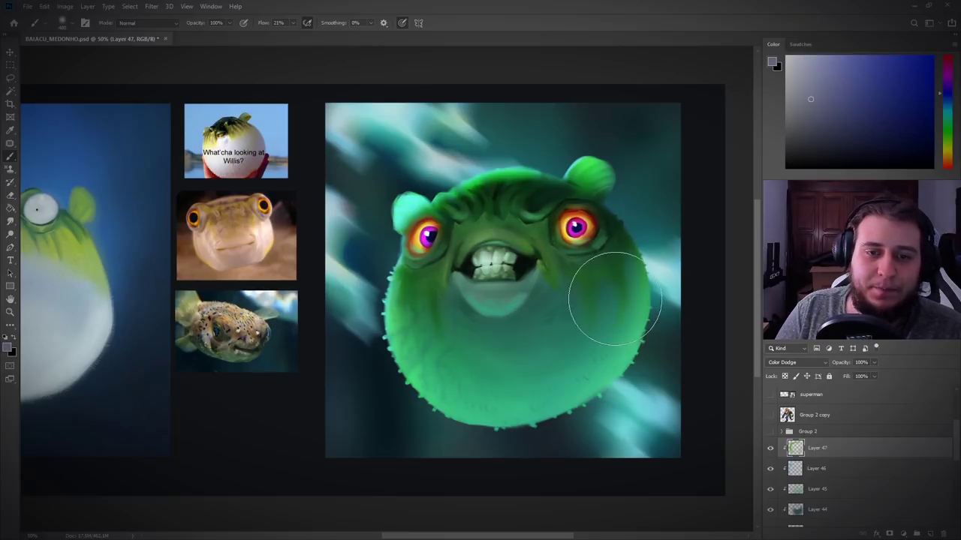
left_click_drag(950, 89, 949, 57)
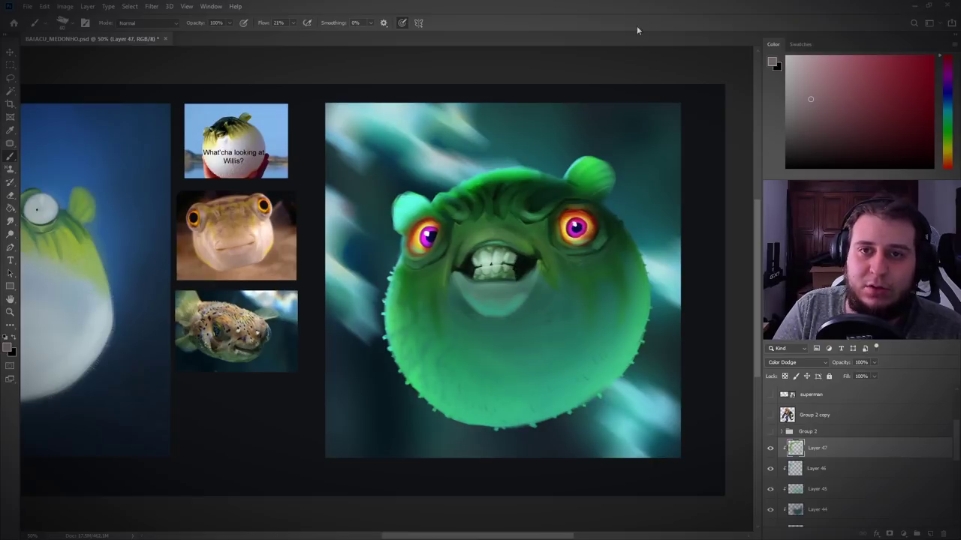
Step: Choose a very dark navy and paint solid pupils over both violet eye centers on a new layer
left_click(948, 91)
left_click(907, 166)
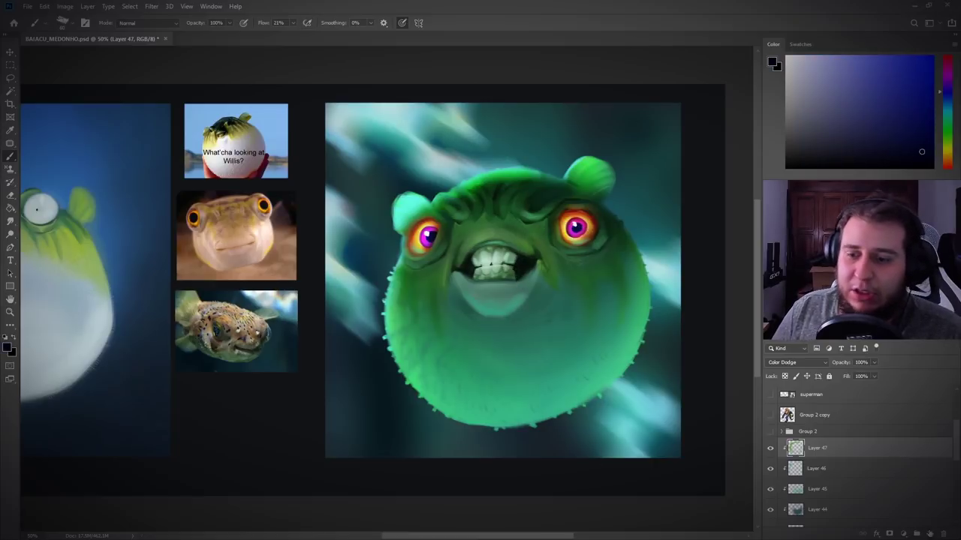
left_click(930, 534)
left_click_drag(576, 226, 579, 228)
left_click_drag(428, 236, 425, 240)
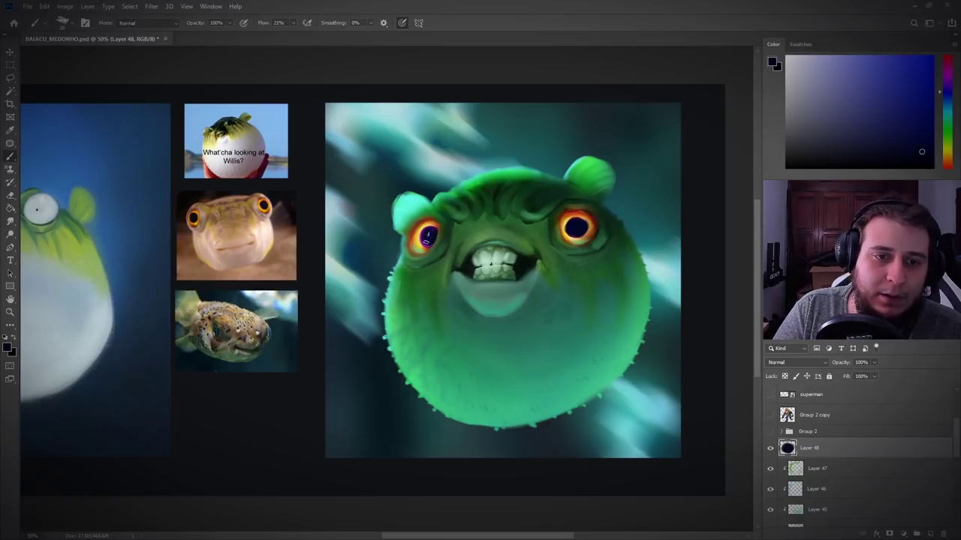
Step: Darken both pupils to near-black and paint a small crimson dot in the center of each
left_click(429, 234, "alt")
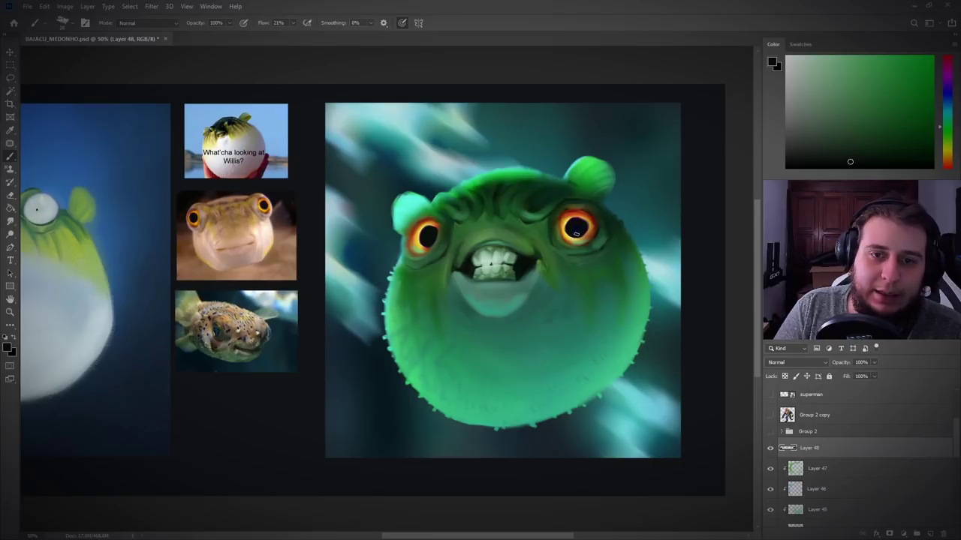
left_click(948, 57)
left_click_drag(908, 82, 902, 47)
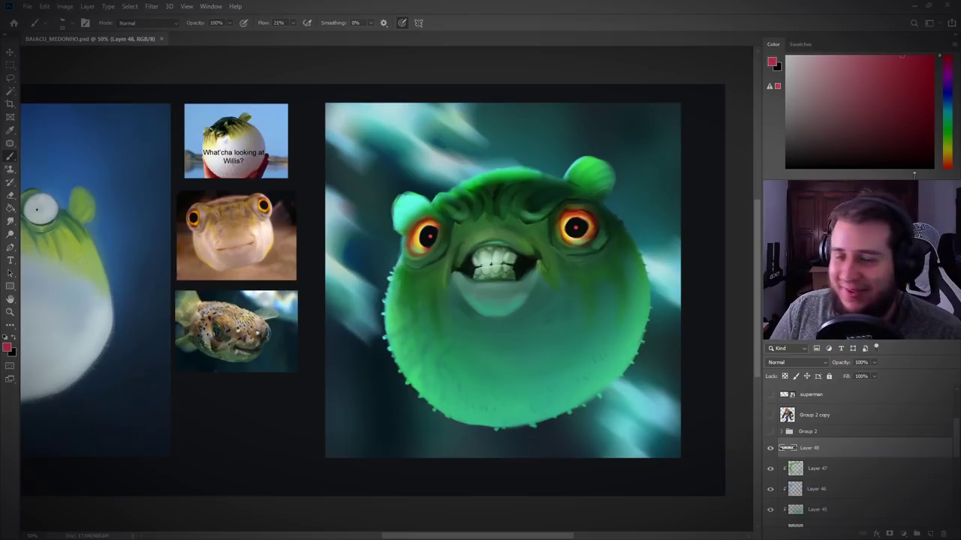
Step: Group the fish layers from Layer 48 down to Group 5 copy, merge a duplicate of the group and hide the original
left_click_drag(590, 386, 613, 385)
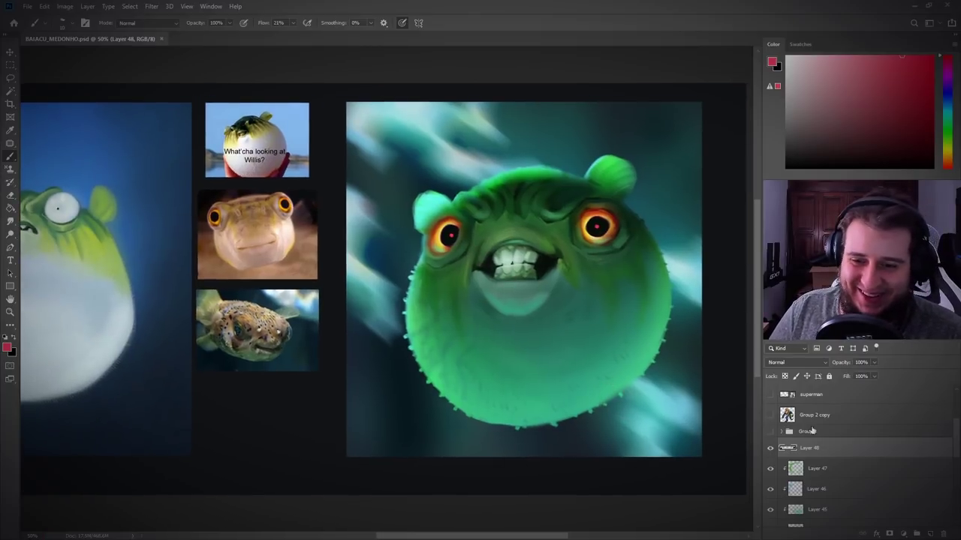
scroll(841, 456, "down", 3)
scroll(841, 457, "down", 1)
left_click(833, 475, "shift")
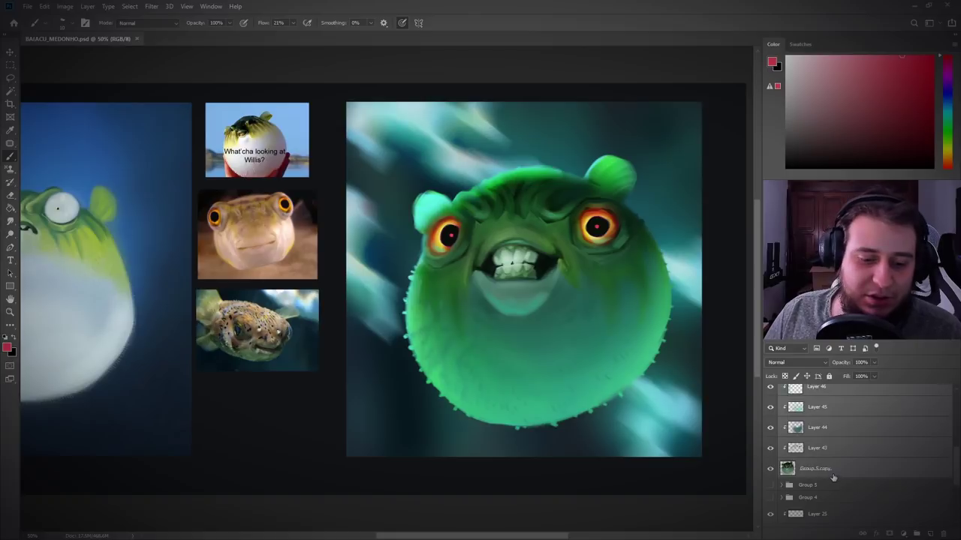
key("ctrl+g")
key("ctrl+j")
key("ctrl+e")
left_click(771, 411)
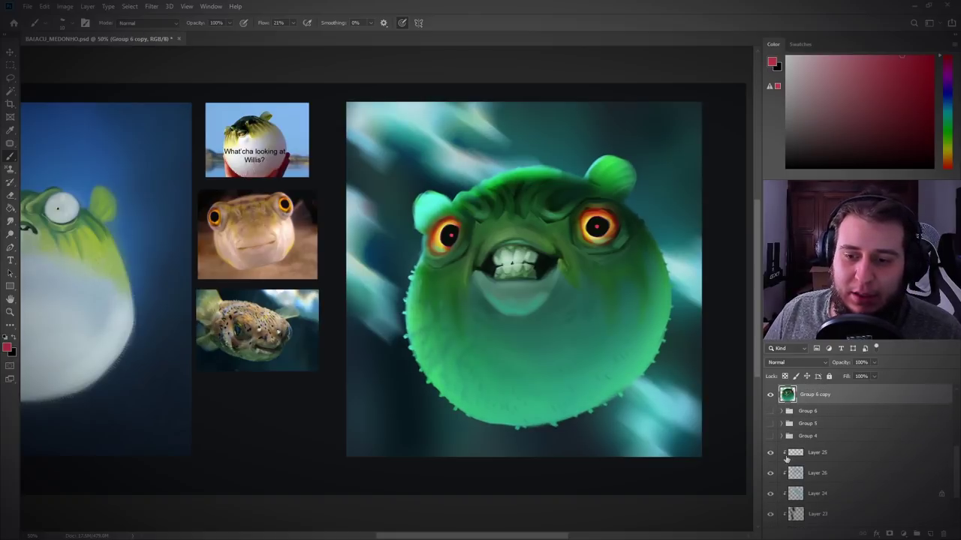
Step: Group the background layers from Layer 25 down to the rectangle and merge a duplicate of that group
left_click(799, 458)
scroll(812, 474, "down", 3)
left_click(822, 484, "shift")
left_click(825, 496, "shift")
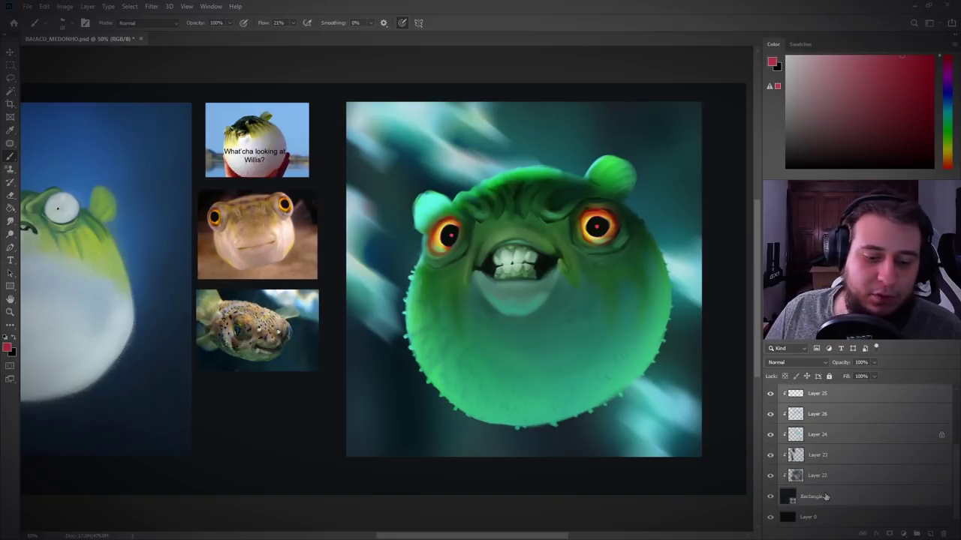
key("ctrl+g")
key("ctrl+j")
key("ctrl+e")
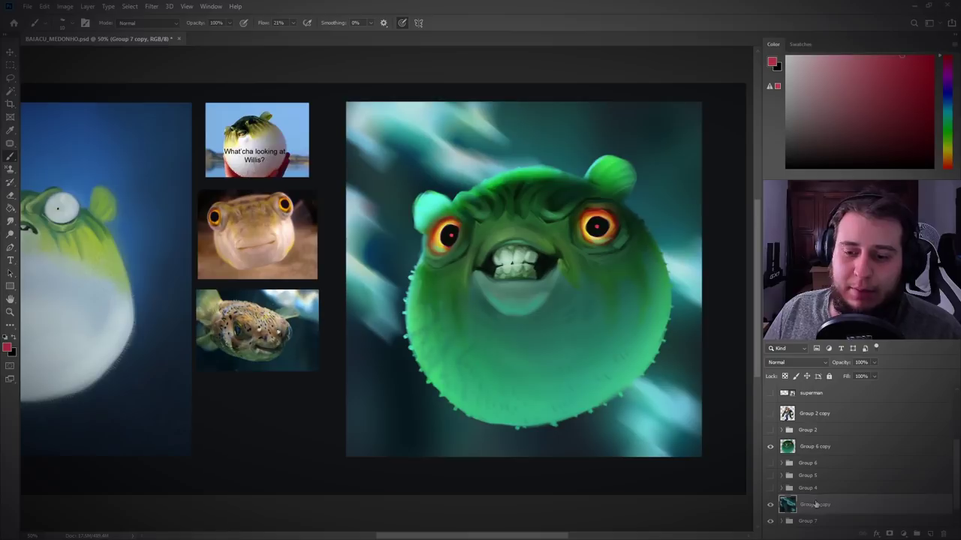
Step: Group the merged fish together with the merged background and duplicate that group
left_click(823, 448)
key("ctrl+g")
key("ctrl+j")
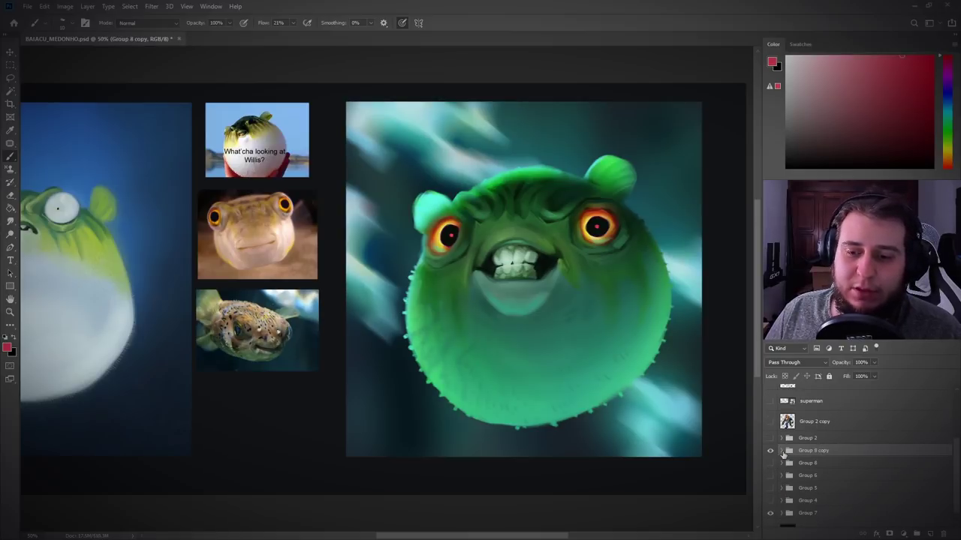
Step: Expand Group 8 copy and adjust the tones of its background layer, Group 7 copy, for deeper contrast
left_click(781, 451)
left_click(809, 468)
left_click(794, 488)
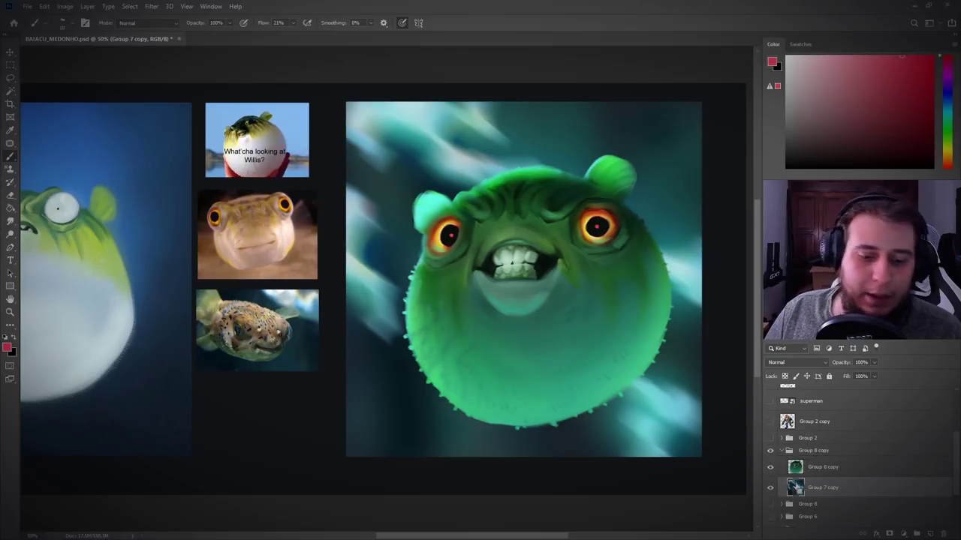
key("i")
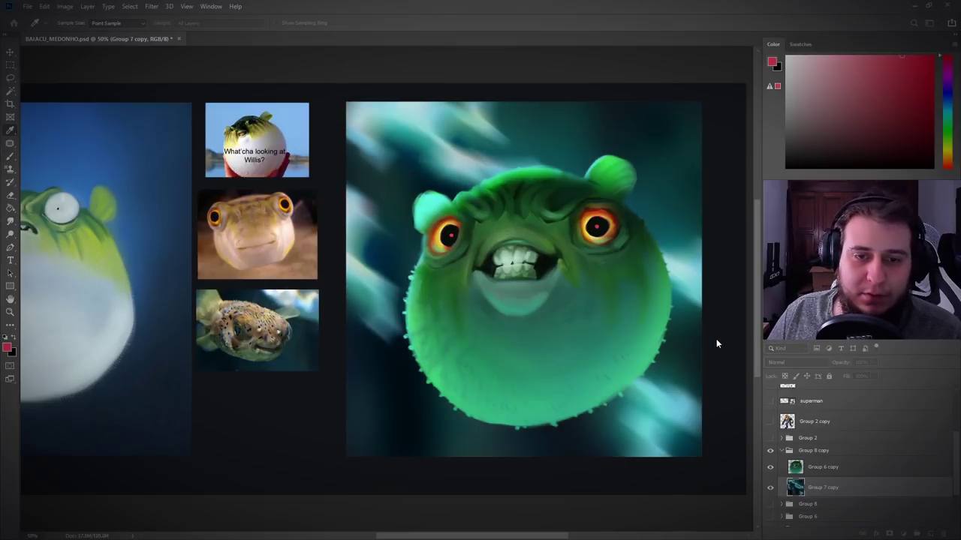
key("b")
Step: Adjust the color of the merged fish layer, Group 6 copy, toward warmer, less saturated greens with a grayer belly
left_click(810, 468)
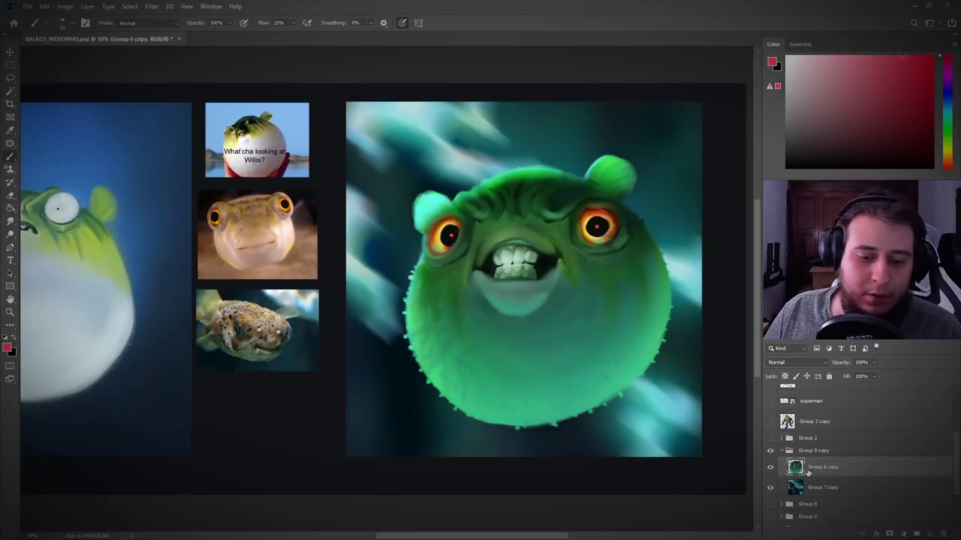
key("i")
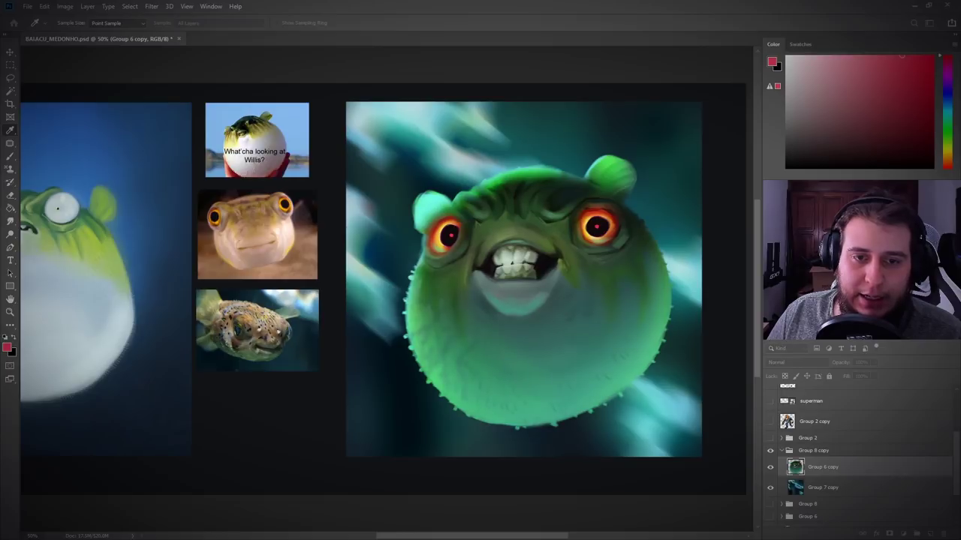
key("b")
Step: Readjust the color of the background layer, Group 7 copy, to a darker teal behind the fish
left_click(799, 488)
key("i")
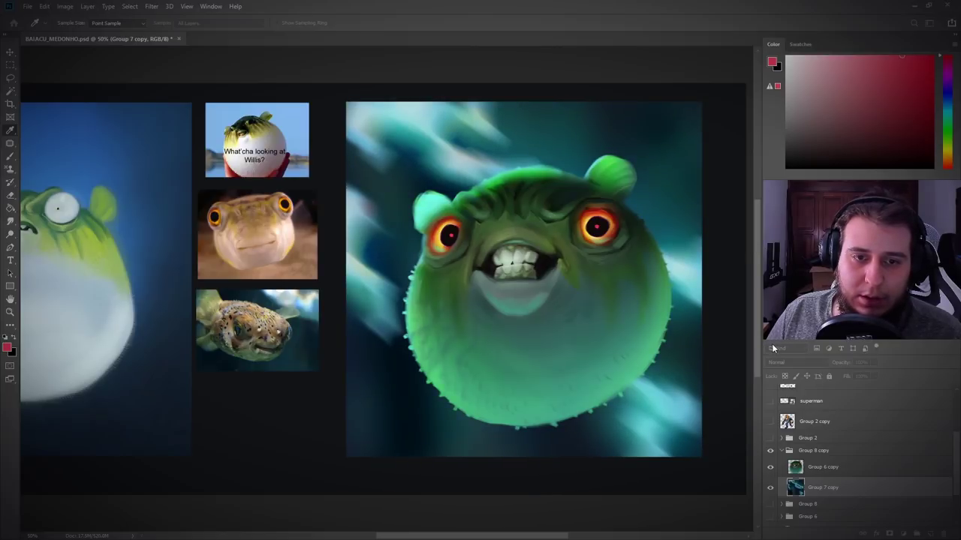
key("b")
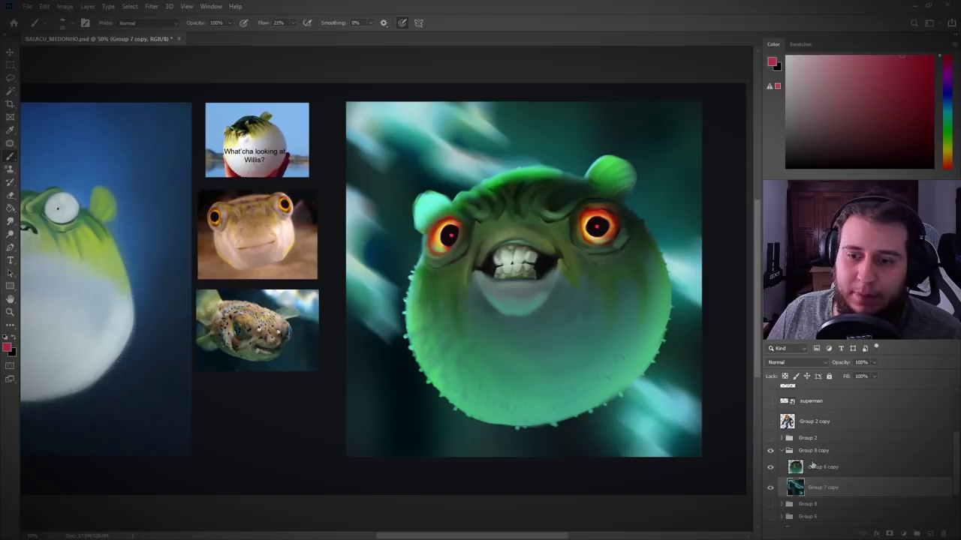
Step: Duplicate Group 8 copy, merge the duplicate into a single layer and save the document
left_click(785, 453)
left_click(781, 451)
key("ctrl+j")
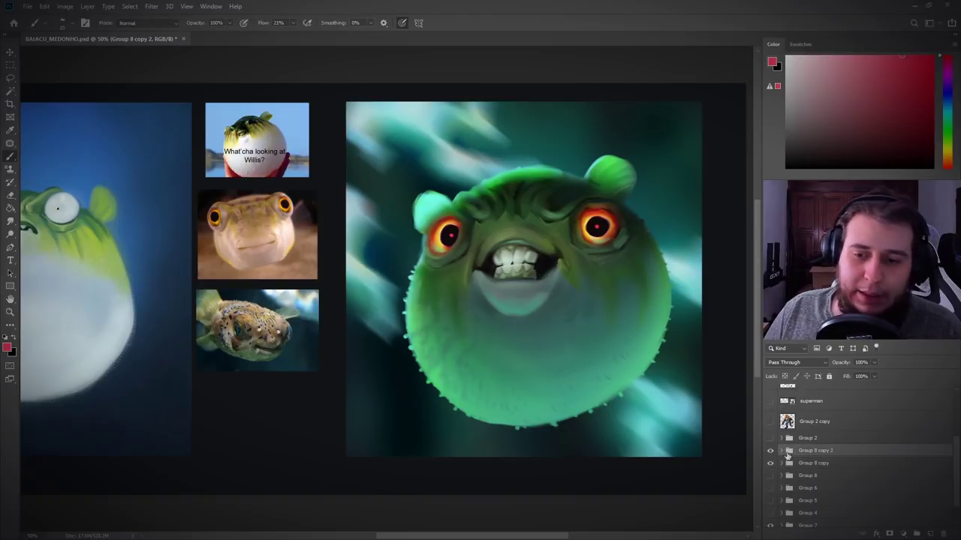
key("ctrl+e")
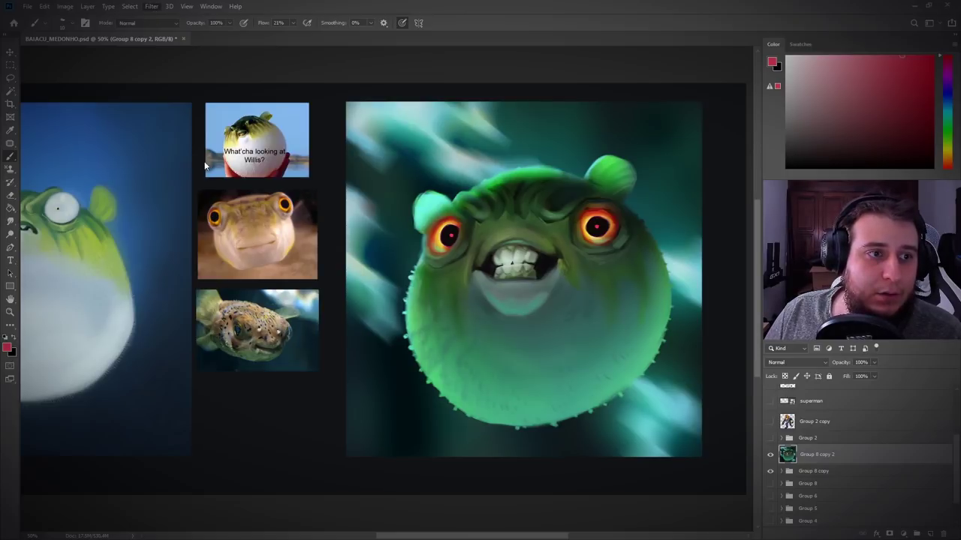
key("space")
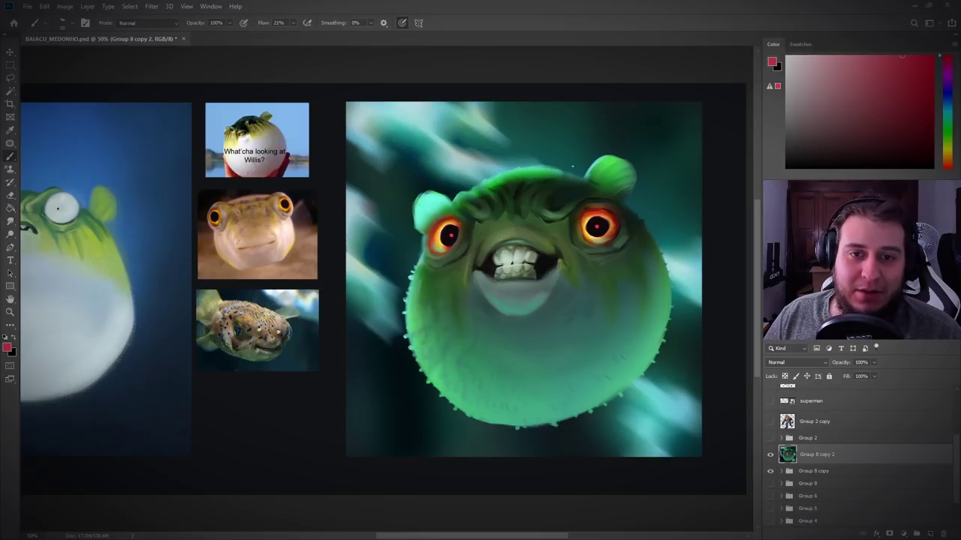
mouse_move(581, 182)
left_mouse_down()
mouse_move(590, 179)
mouse_move(586, 197)
left_mouse_up()
key("ctrl+s")
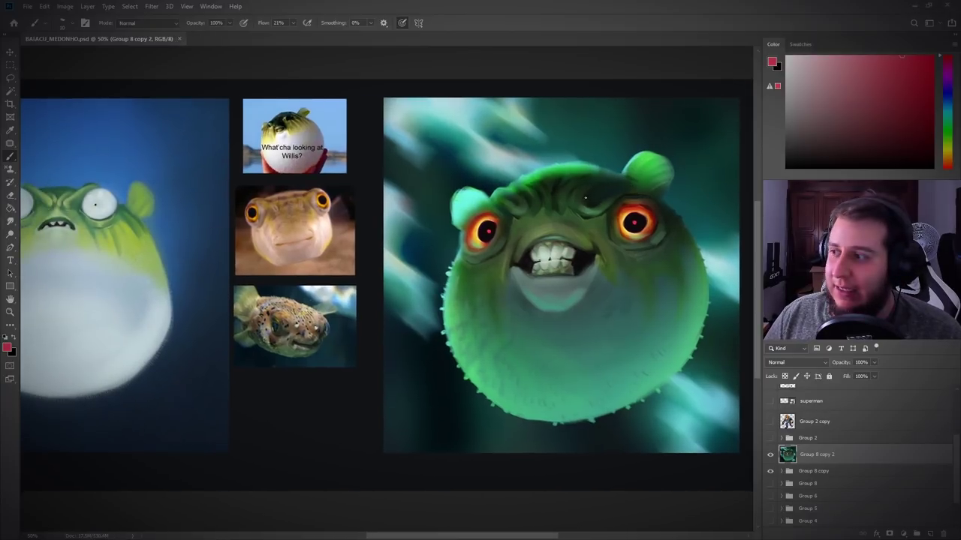
left_click_drag(518, 212, 540, 216)
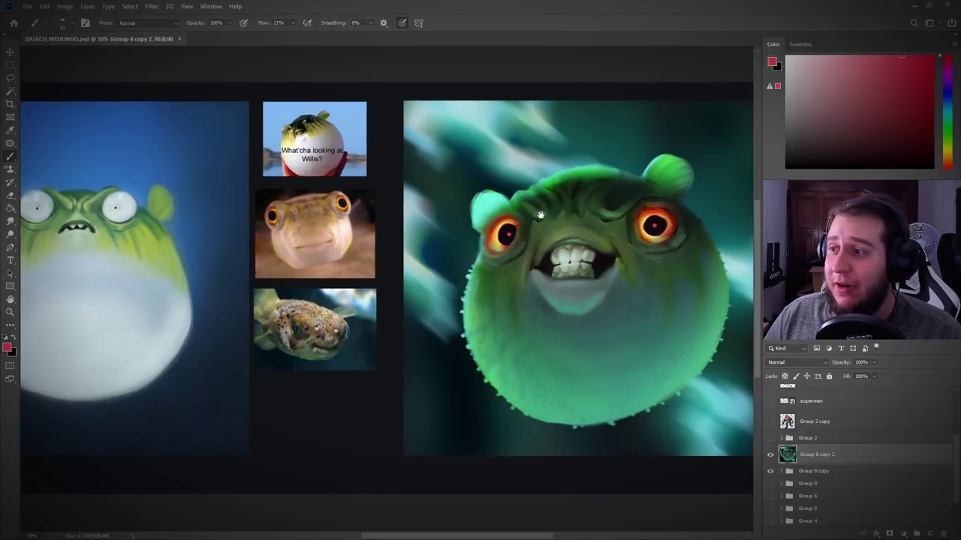
key("v")
left_click_drag(609, 348, 487, 347)
key("ctrl+z")
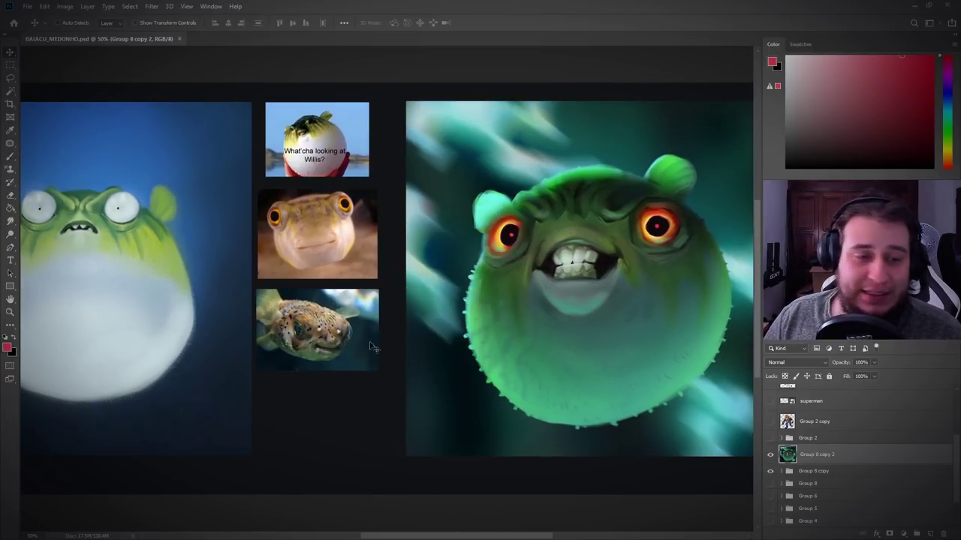
Step: Hide Group 8 copy, then move the merged painting flush against the old 2014 painting and bring it in front of the reference photos
left_click(770, 471)
left_click_drag(569, 288, 415, 300)
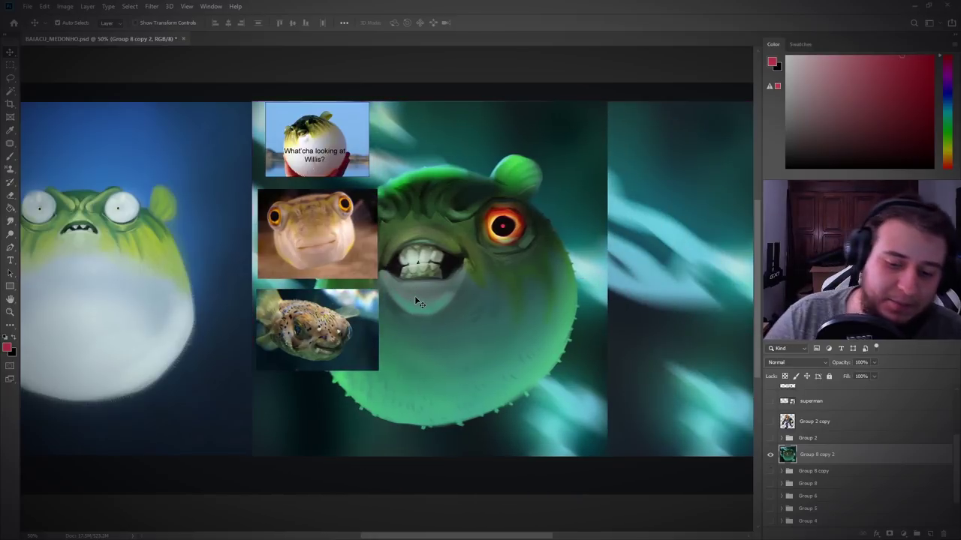
key("ctrl+shift+bracketright")
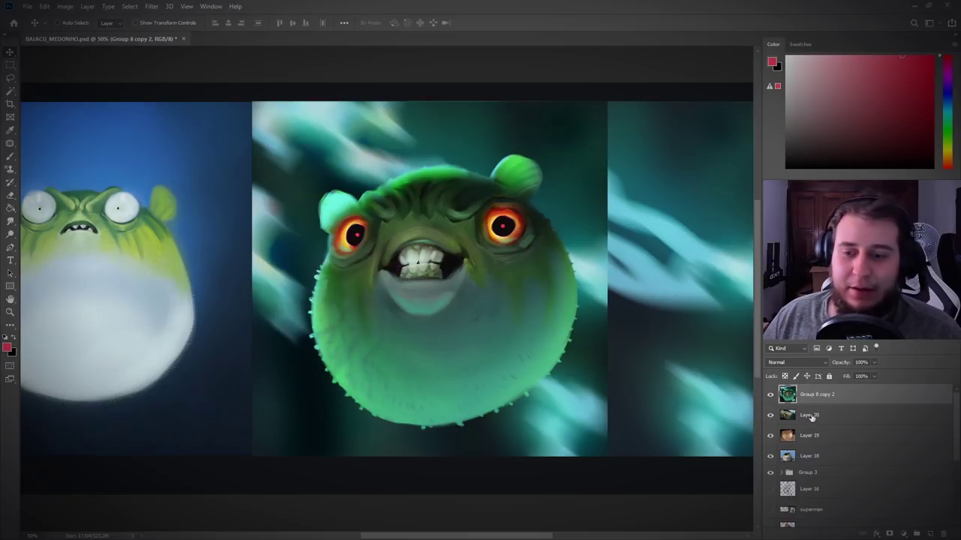
Step: Hide the leftover Group 7 background beside the merged painting and save the document
scroll(811, 417, "down", 2)
left_click(771, 488)
left_click_drag(427, 379, 564, 389)
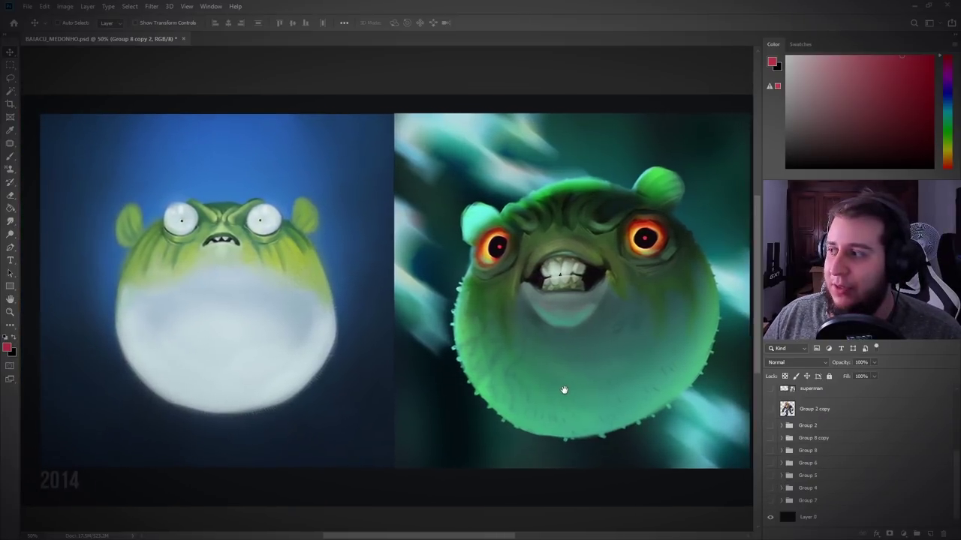
left_click(674, 104, "ctrl")
left_click_drag(585, 142, 578, 137)
key("ctrl+s")
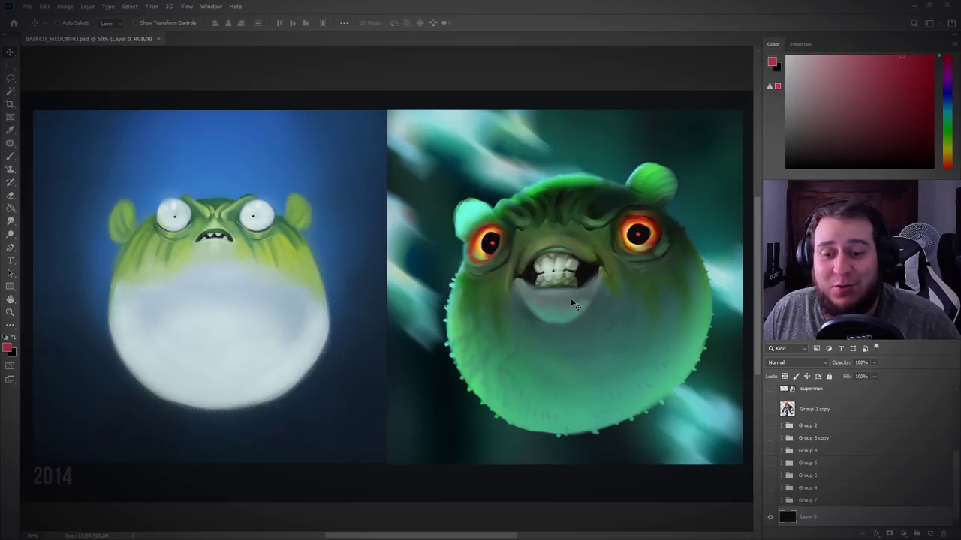
Step: Recolor the 2014 caption with a light gray-blue sampled from the old pufferfish's belly
scroll(788, 417, "up", 3)
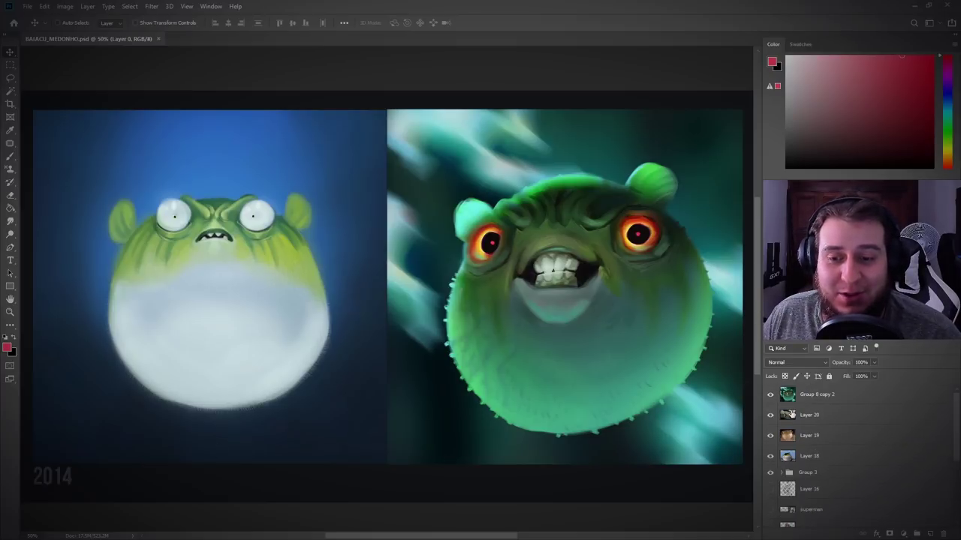
double_click(46, 479)
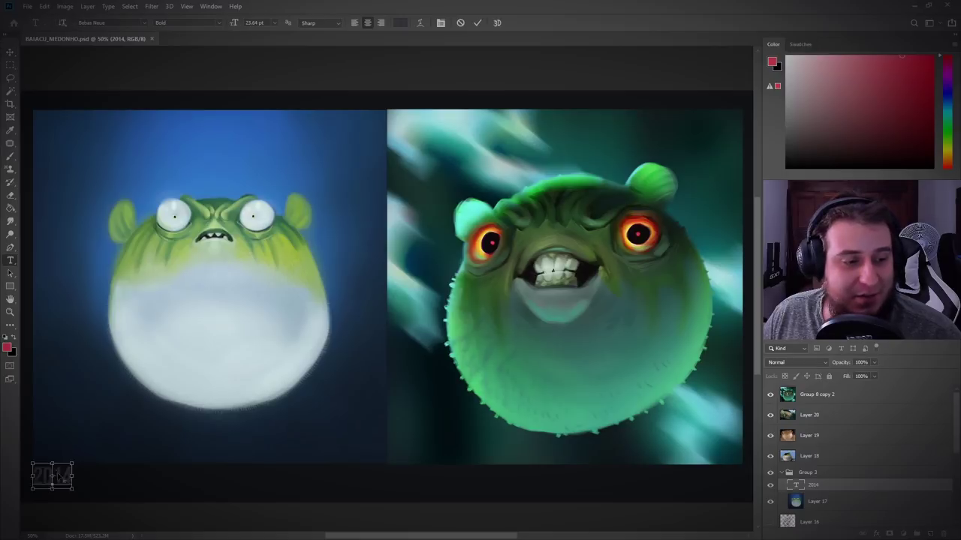
left_click(400, 23)
left_click(266, 315)
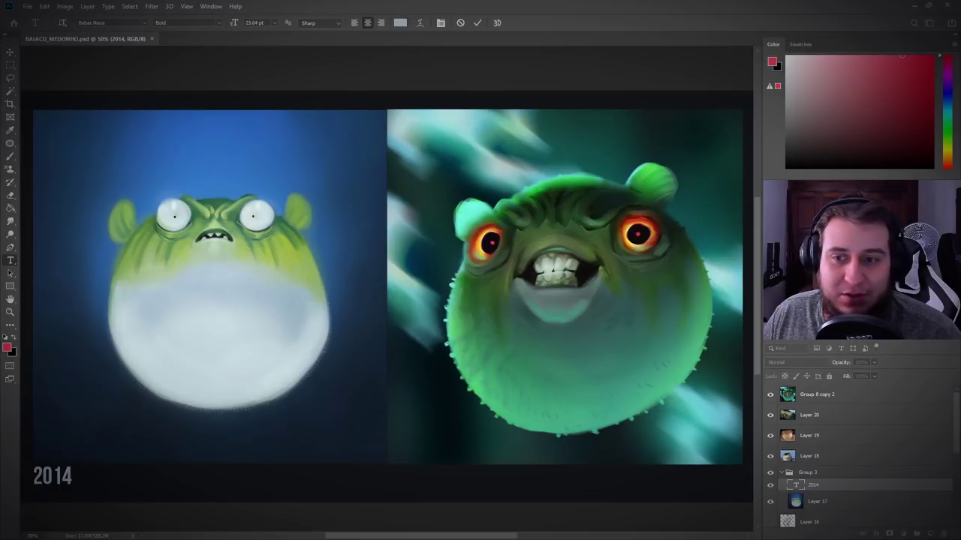
left_click(477, 23)
Step: Place a copy of the 2014 caption beneath the new painting's near corner and change its text to 2020
key("v")
left_click_drag(68, 484, 463, 482)
type("t")
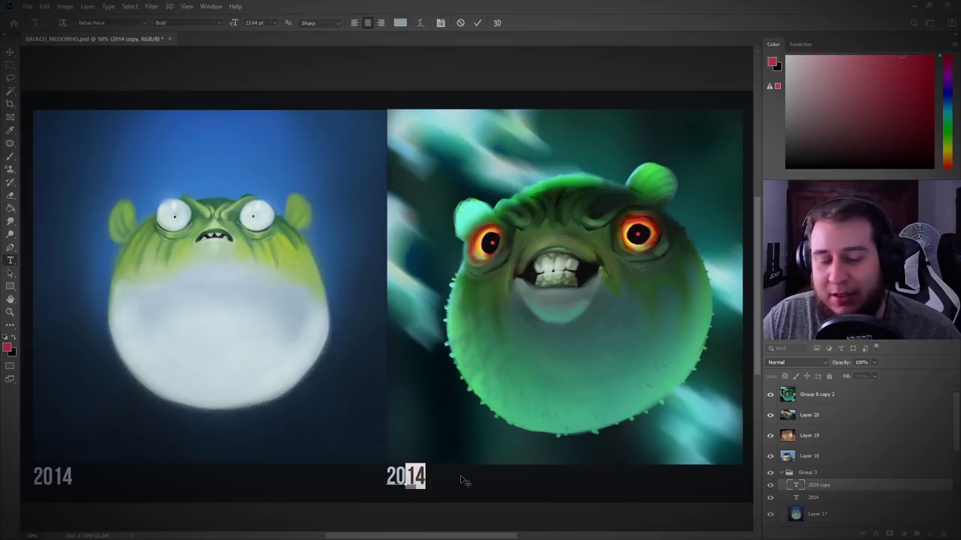
type("20")
key("Escape")
key("v")
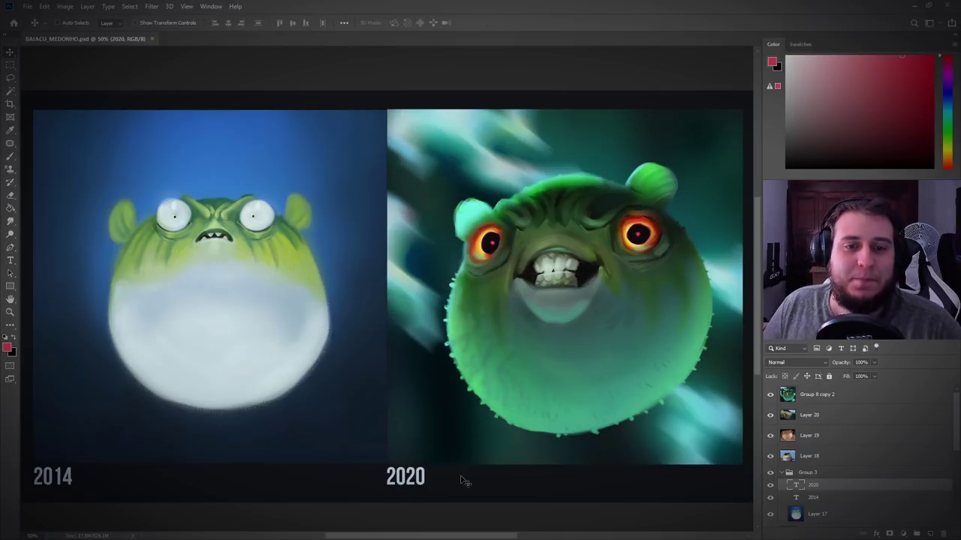